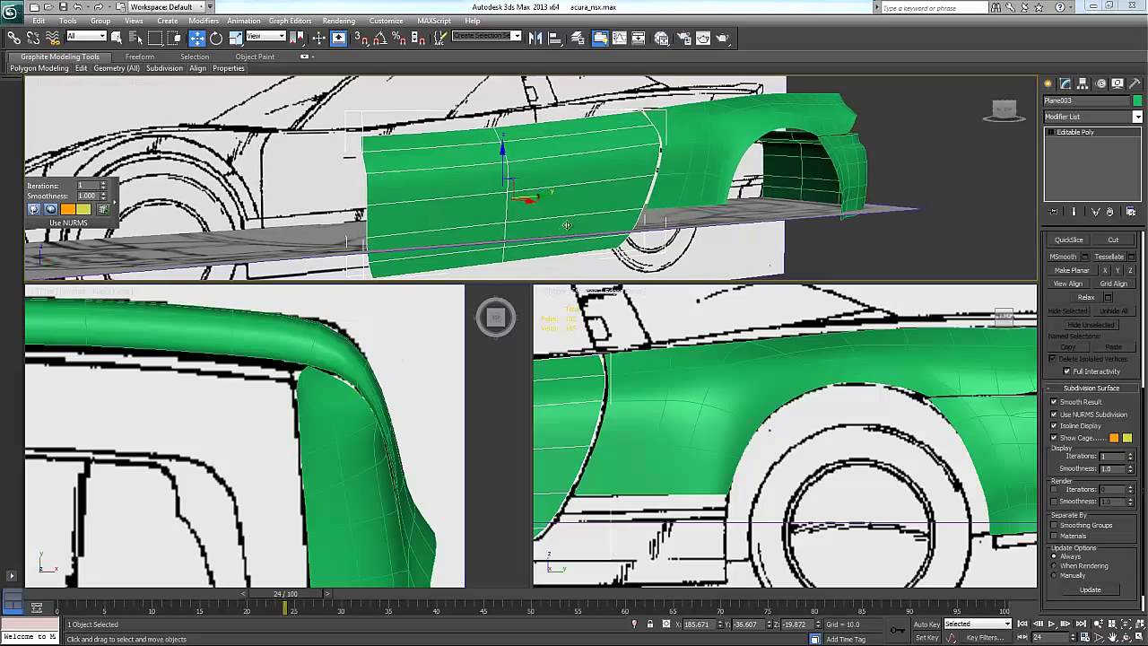
Select the rear bumper panel behind the wheel arch and make it see-through so the blueprint shows behind it.
right_click(583, 196)
middle_click_drag(668, 205, 484, 188, "alt")
key("ctrl+q")
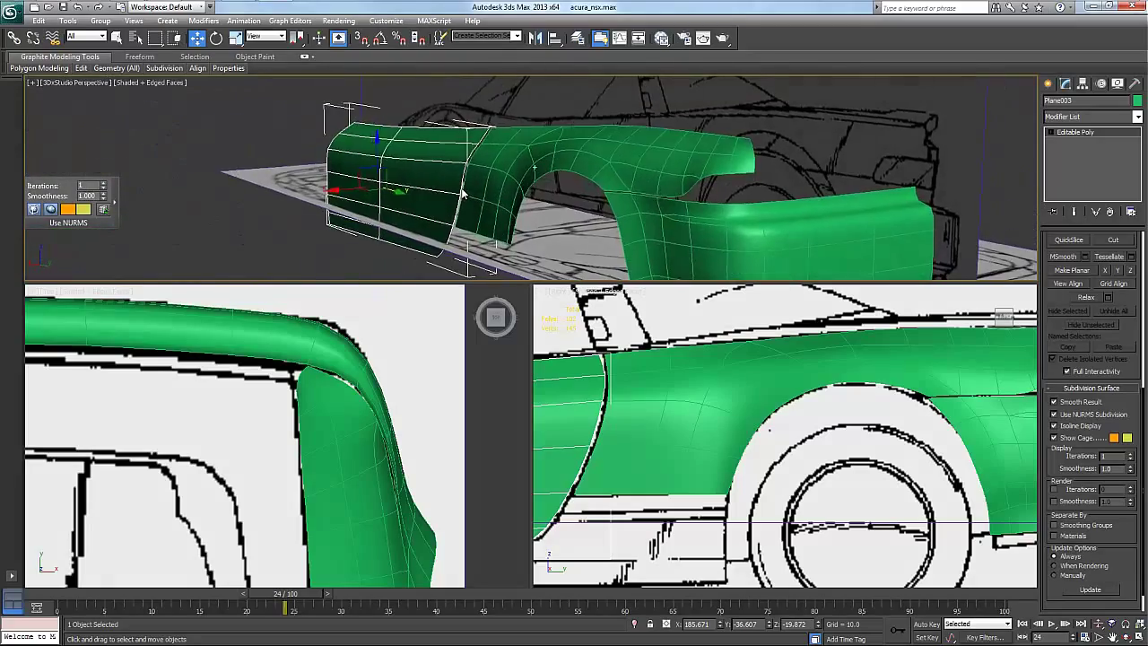
middle_click_drag(646, 166, 708, 238, "alt")
scroll(967, 391, "down", 3)
key("k")
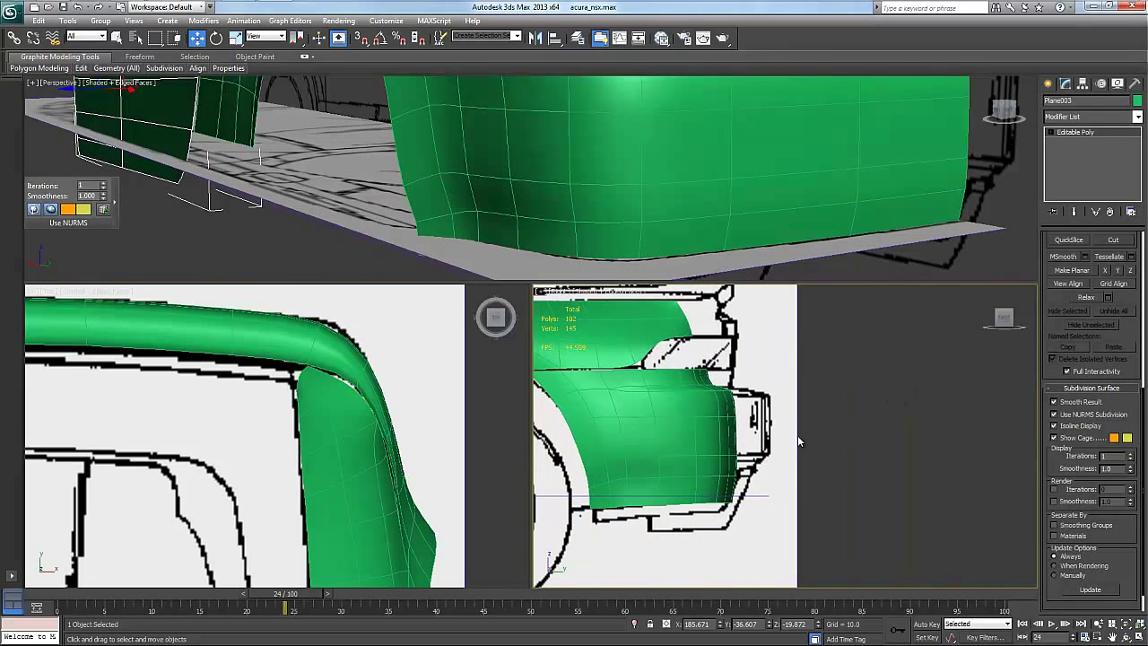
key("alt+x")
key("alt+x")
left_click(713, 422)
key("alt+x")
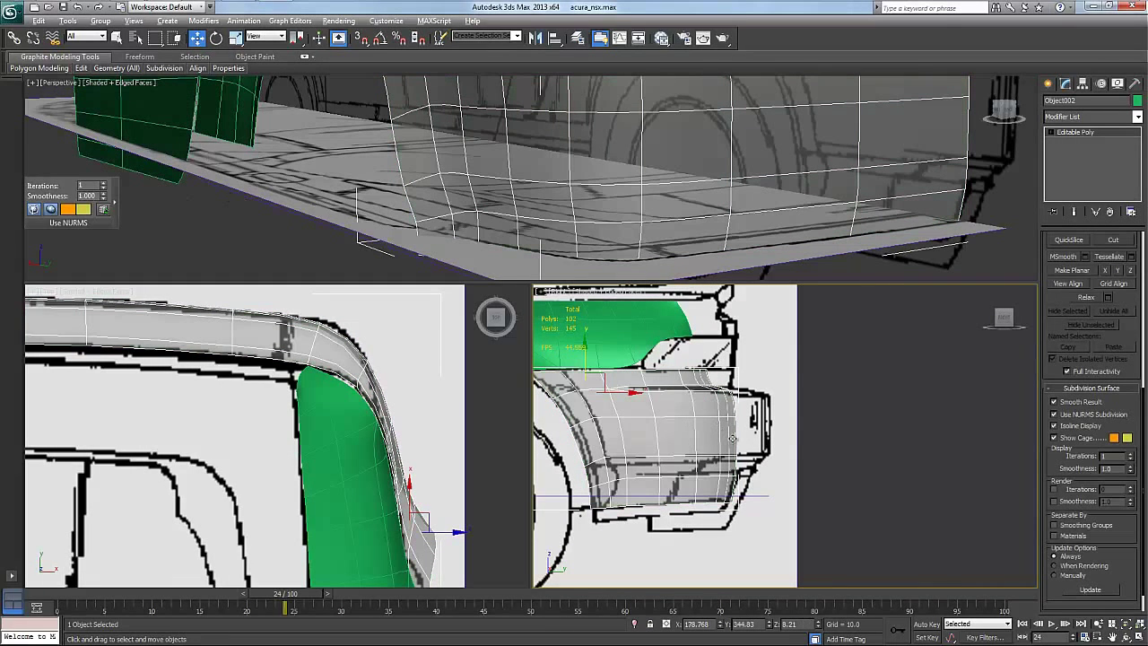
Examine how the see-through rear bumper's outline matches the side blueprint around the tail light and lower bumper edge.
scroll(740, 445, "up", 4)
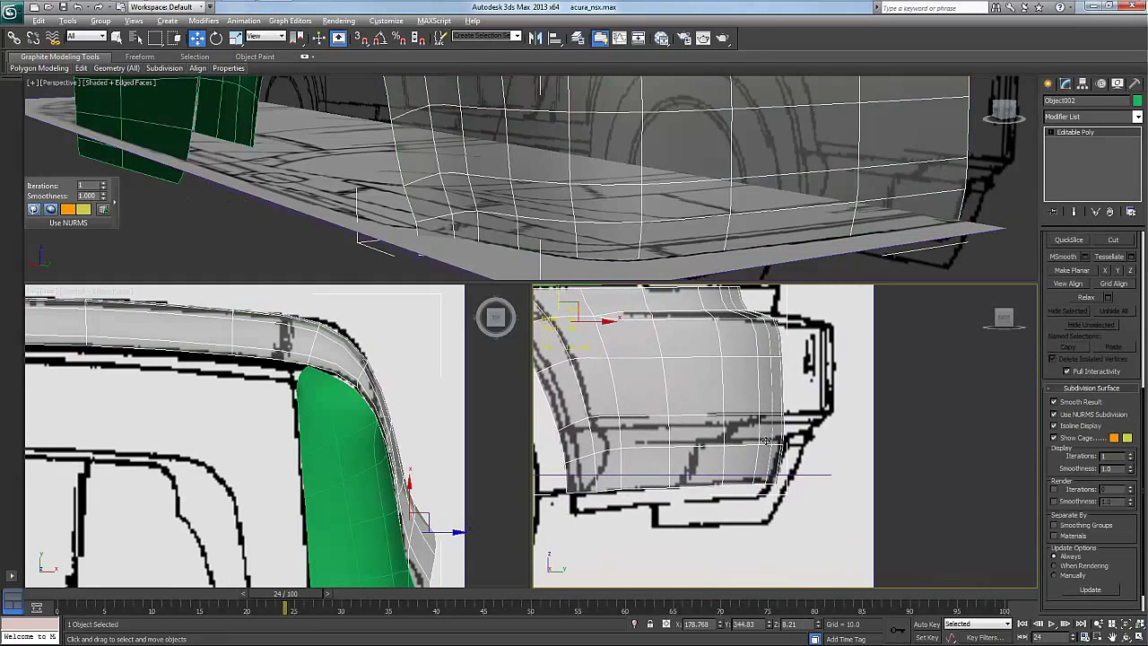
middle_click_drag(778, 441, 822, 498)
scroll(818, 430, "down", 1)
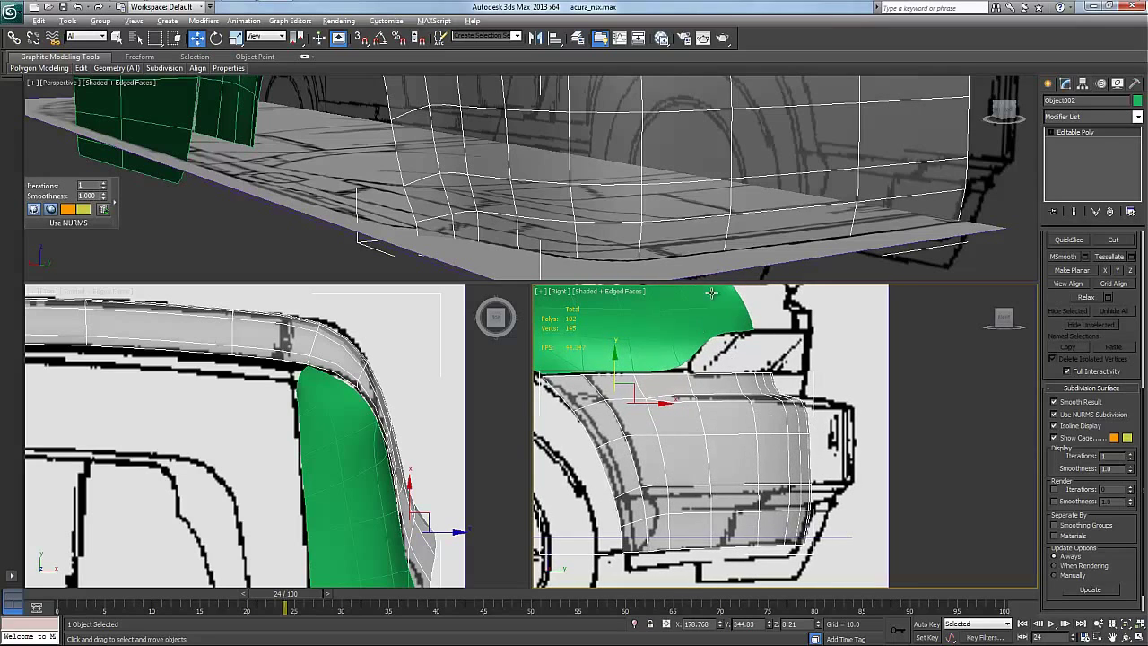
middle_click_drag(751, 312, 726, 343)
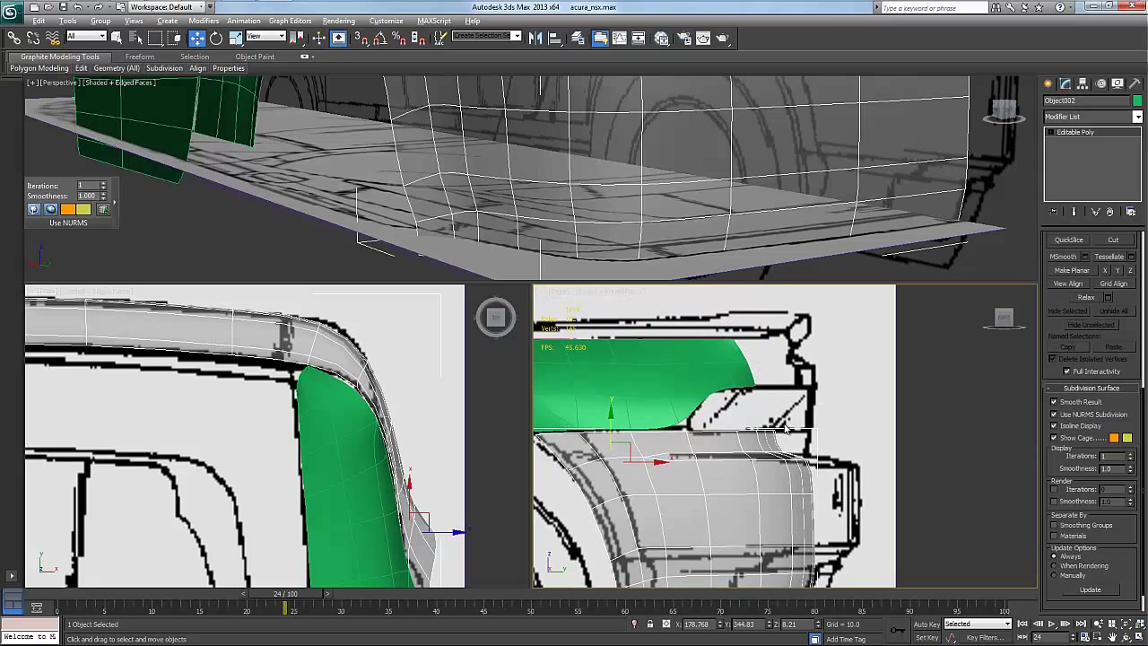
middle_click_drag(813, 545, 811, 542)
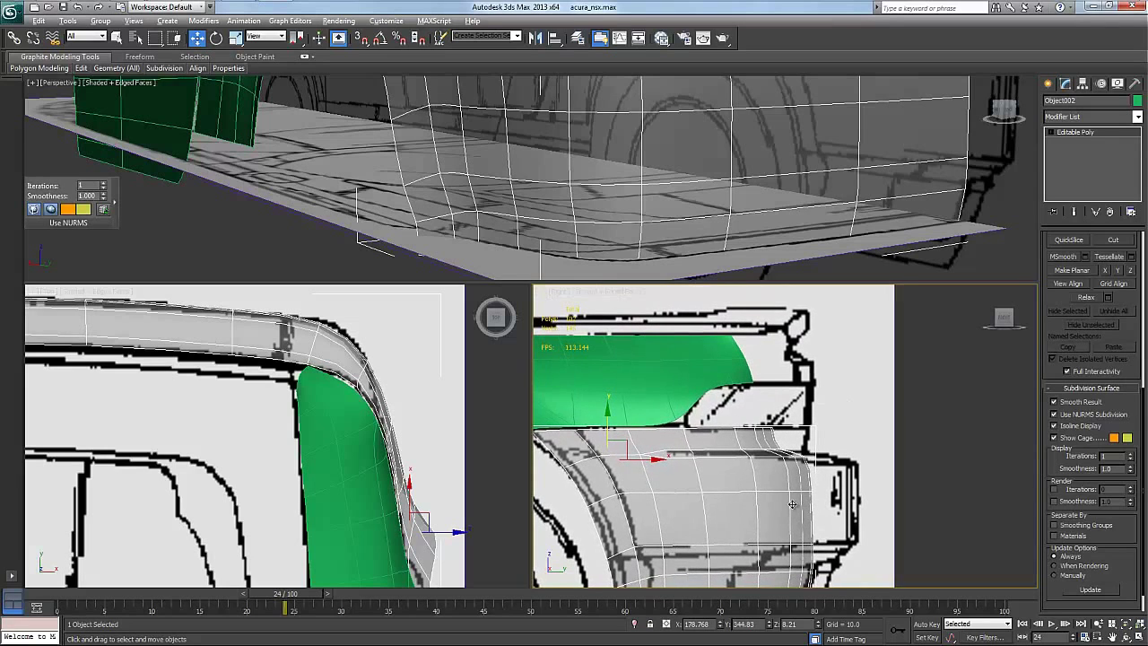
left_click(736, 345)
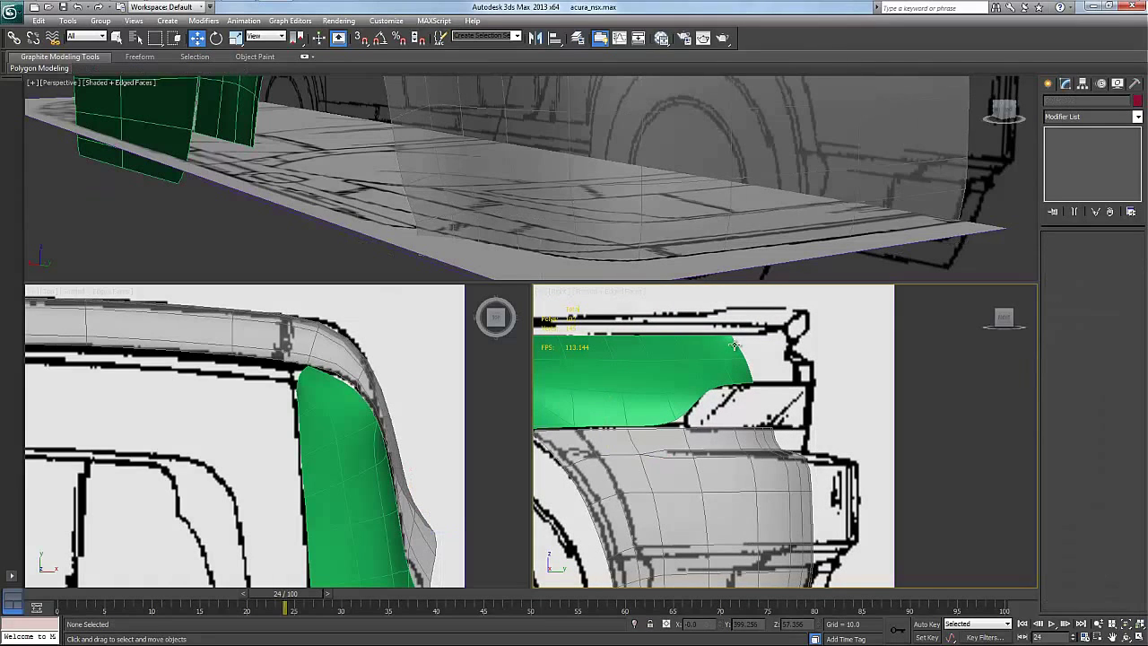
left_click(805, 494)
middle_click_drag(804, 494, 777, 446)
Switch the rear bumper to vertex editing and shift its lower rear vertices toward the wheel arch.
right_click(778, 446)
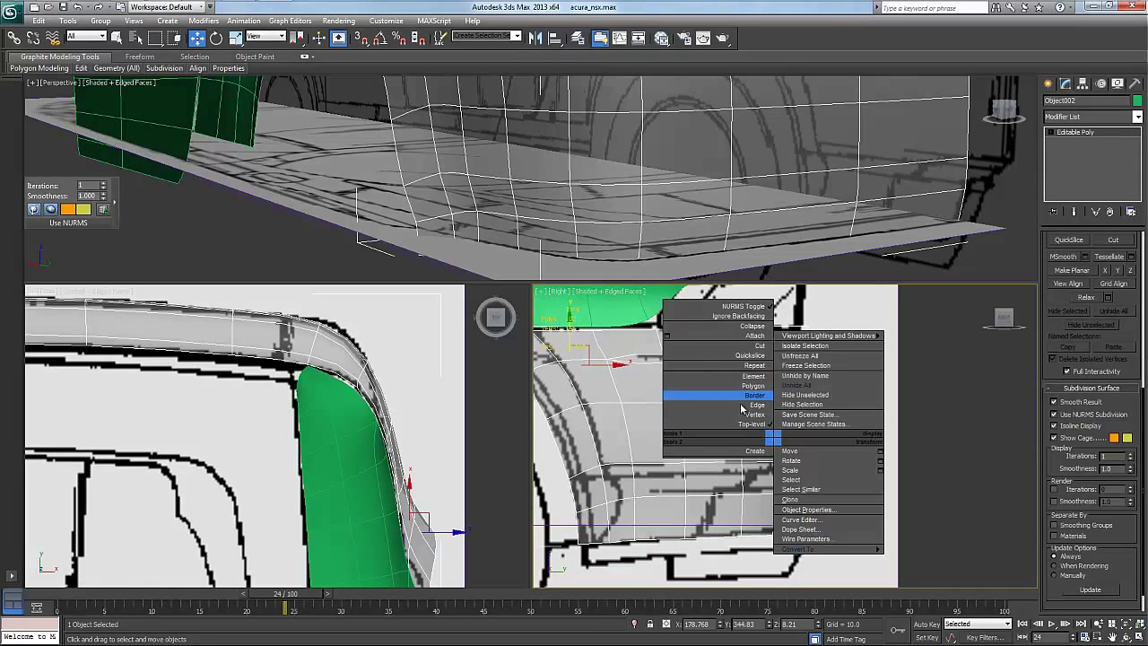
left_click(774, 402)
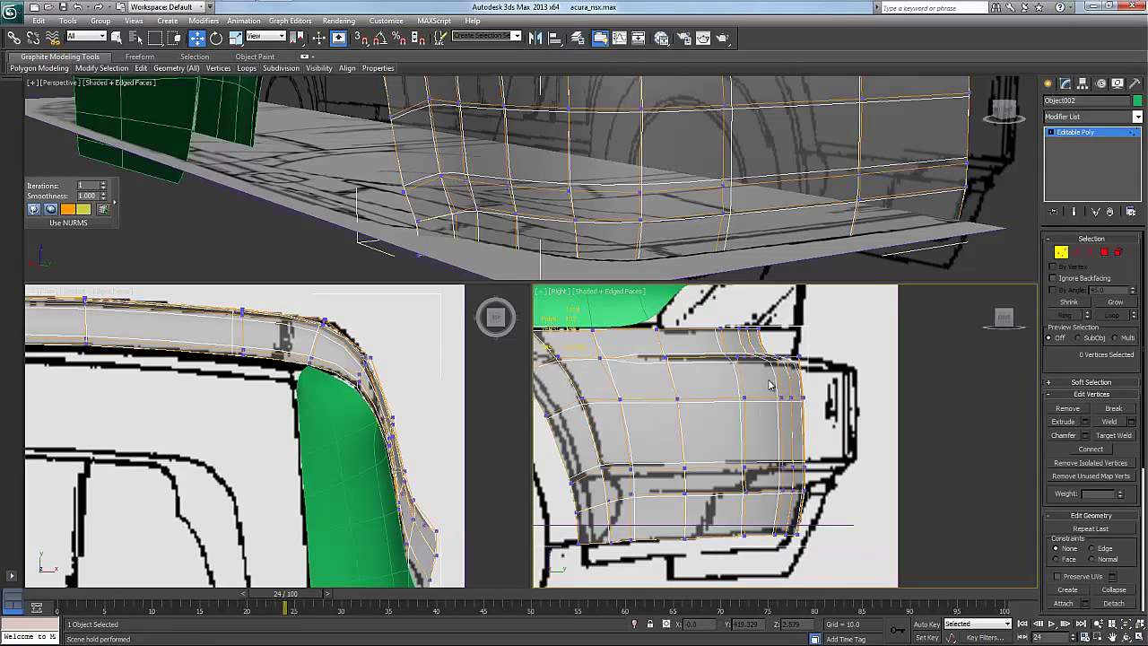
left_click_drag(809, 535, 756, 500)
left_click_drag(753, 542, 758, 511)
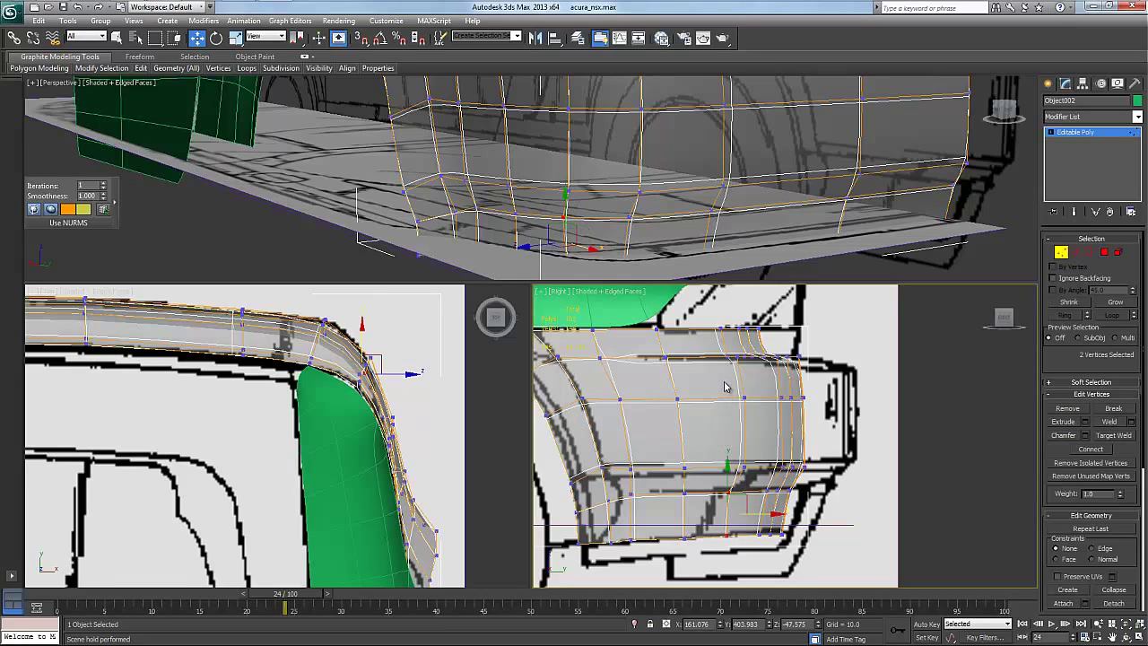
Shift two mid-height vertices near the bumper corner toward the wheel and the 15 rearmost vertices outward toward the blueprint's rear edge.
left_click_drag(754, 468, 755, 471)
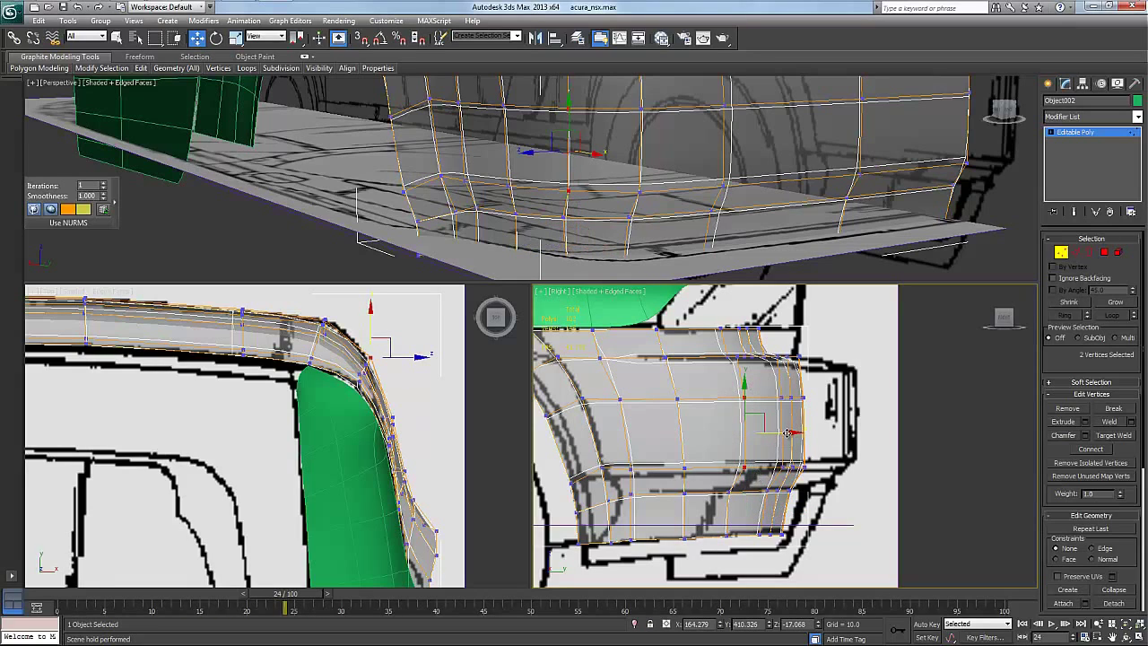
left_click_drag(785, 431, 770, 432)
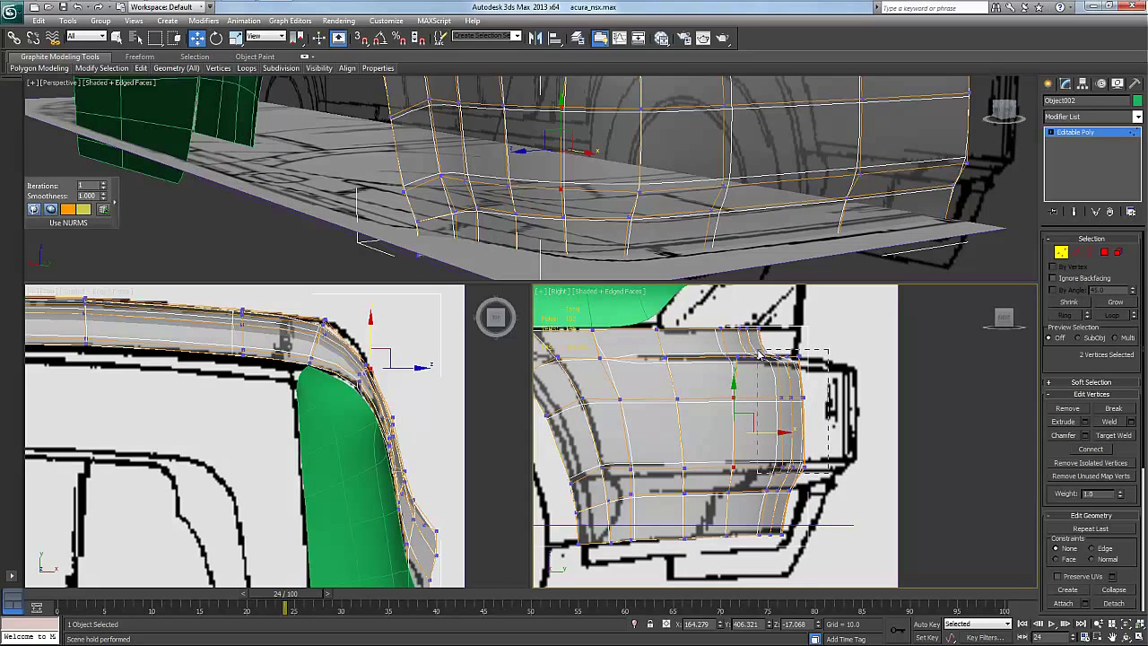
left_click_drag(752, 356, 778, 353)
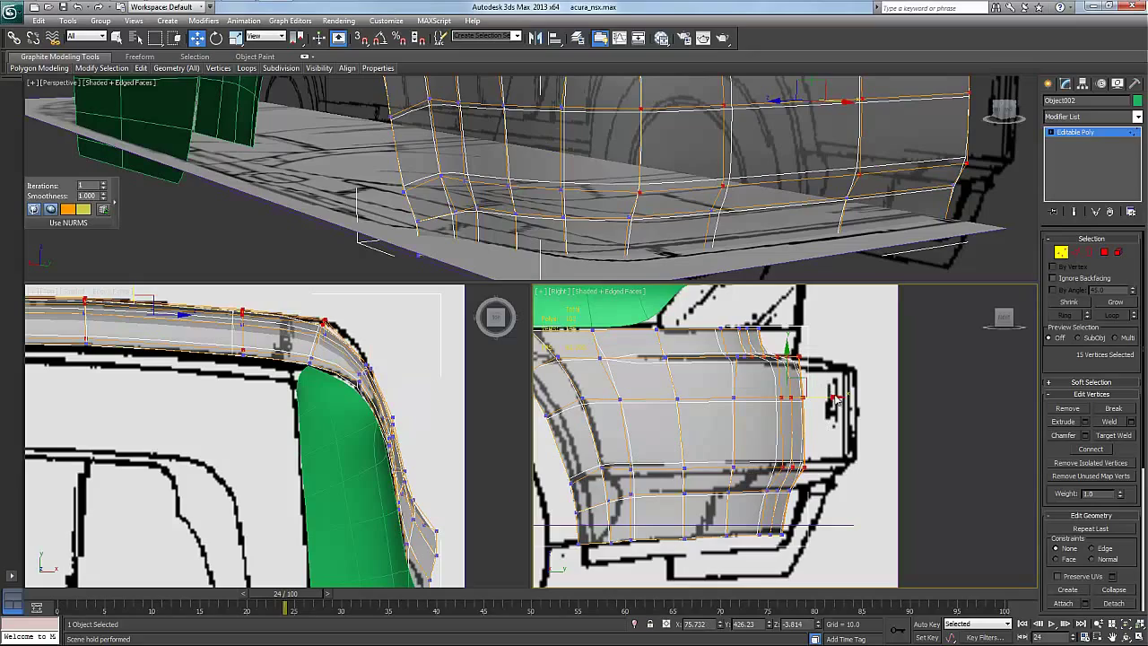
left_click_drag(834, 394, 856, 395)
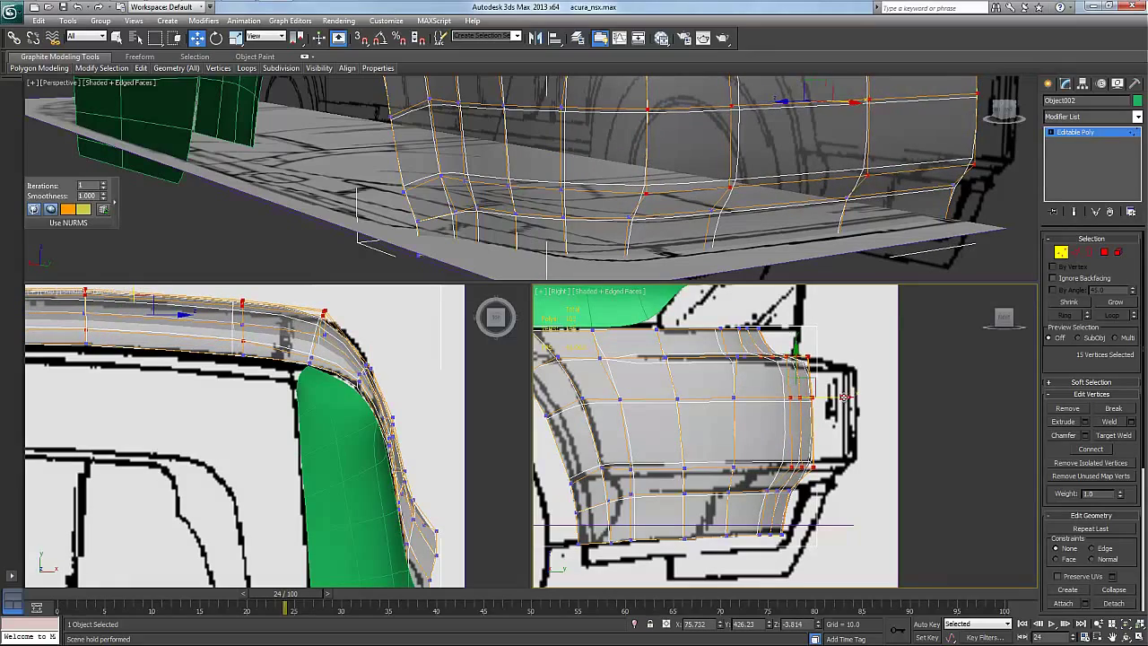
Collapse the Selection, Edit Vertices and Edit Geometry settings, leaving only the Subdivision Surface settings expanded.
right_click(832, 224)
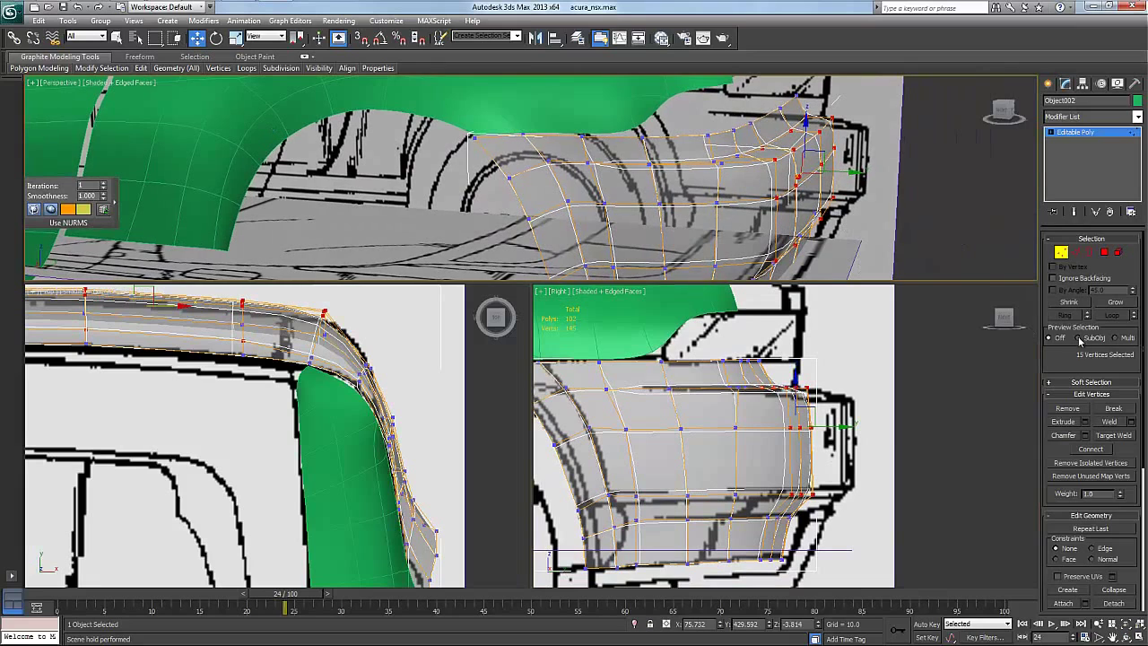
left_click(1090, 239)
left_click(1091, 262)
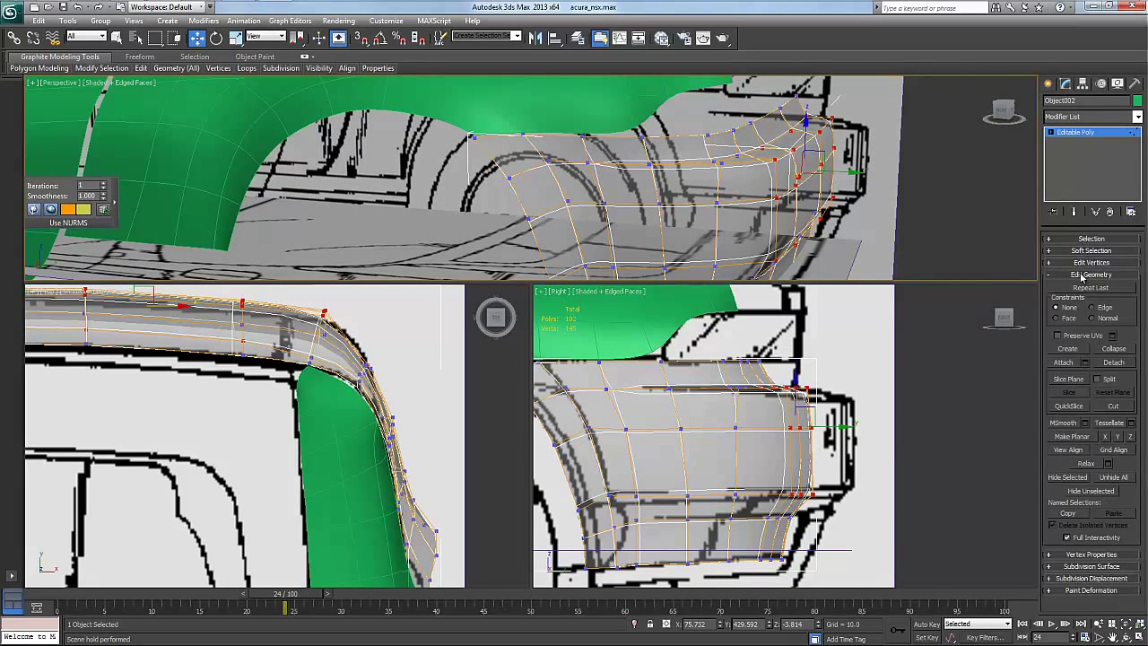
left_click(1081, 275)
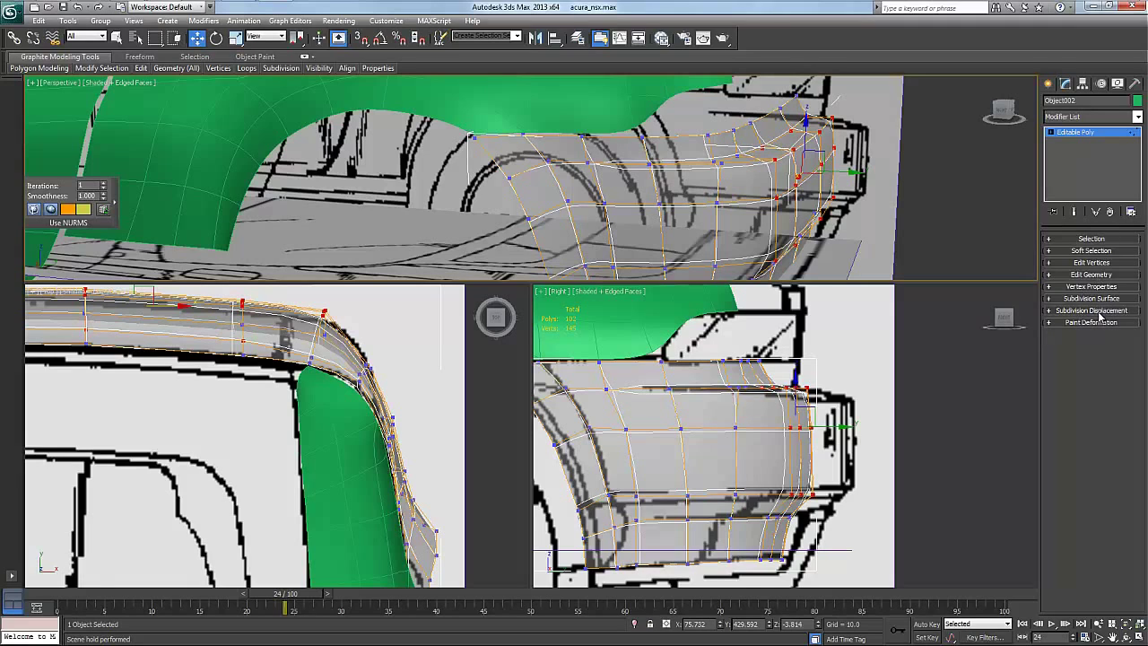
left_click(1095, 298)
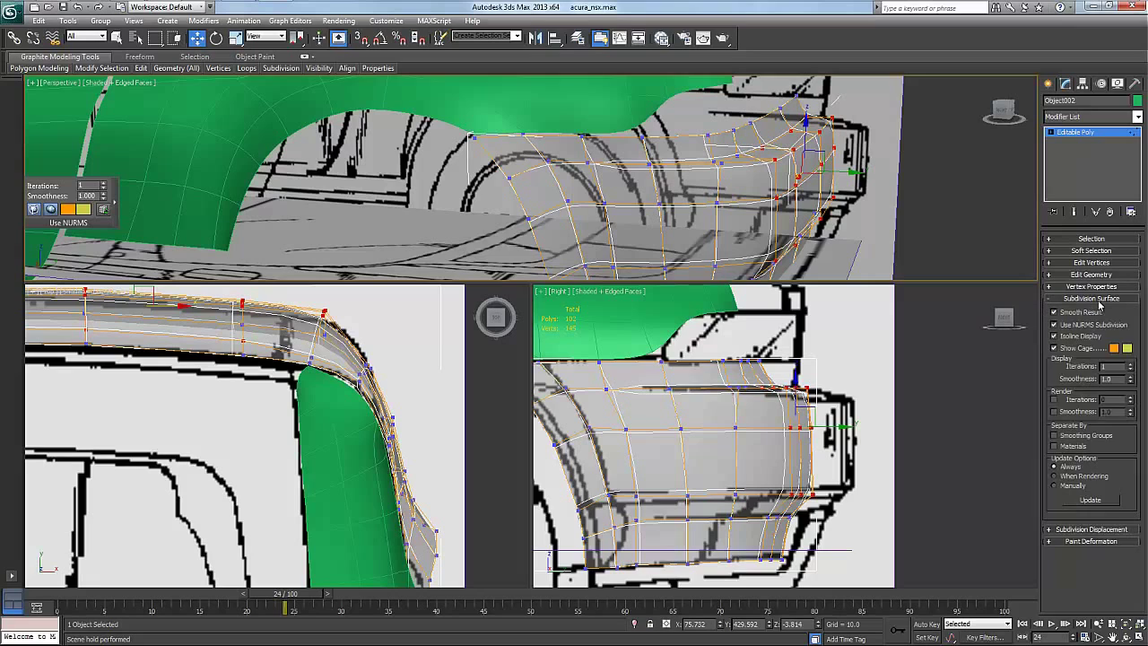
left_click(1098, 302)
left_click(1098, 302)
Toggle NURMS subdivision to compare the bumper's cage with its smoothed shape, leaving smoothing on and see-through display off.
left_click(1095, 326)
left_click(1094, 328)
left_click(1095, 328)
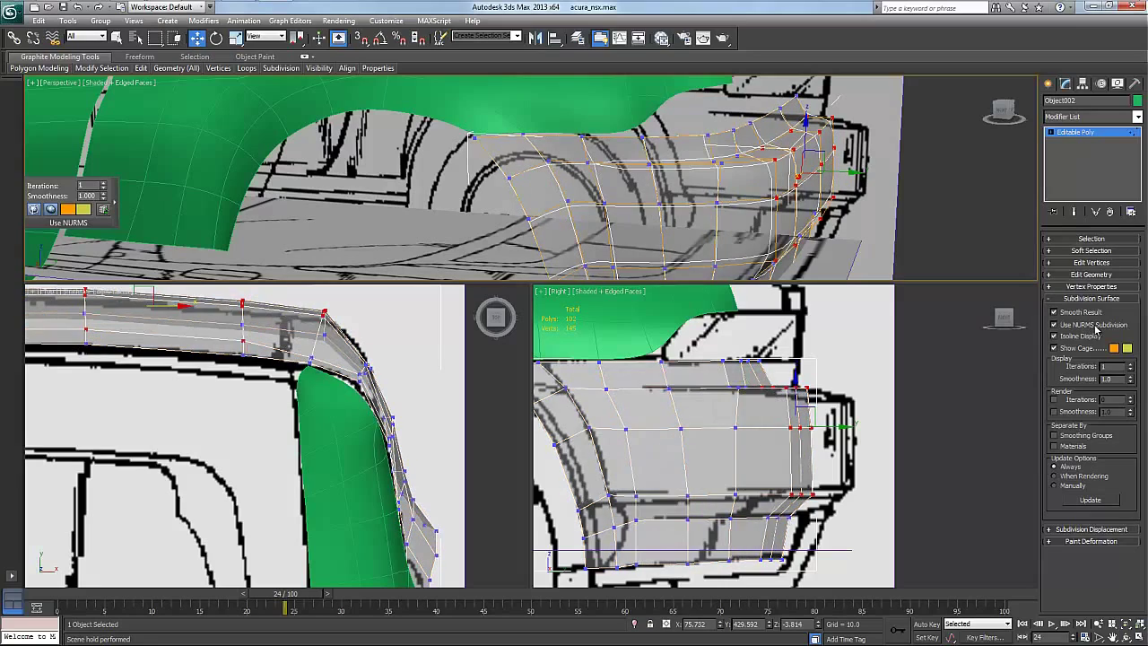
left_click(1094, 328)
left_click(1095, 328)
left_click(1095, 328)
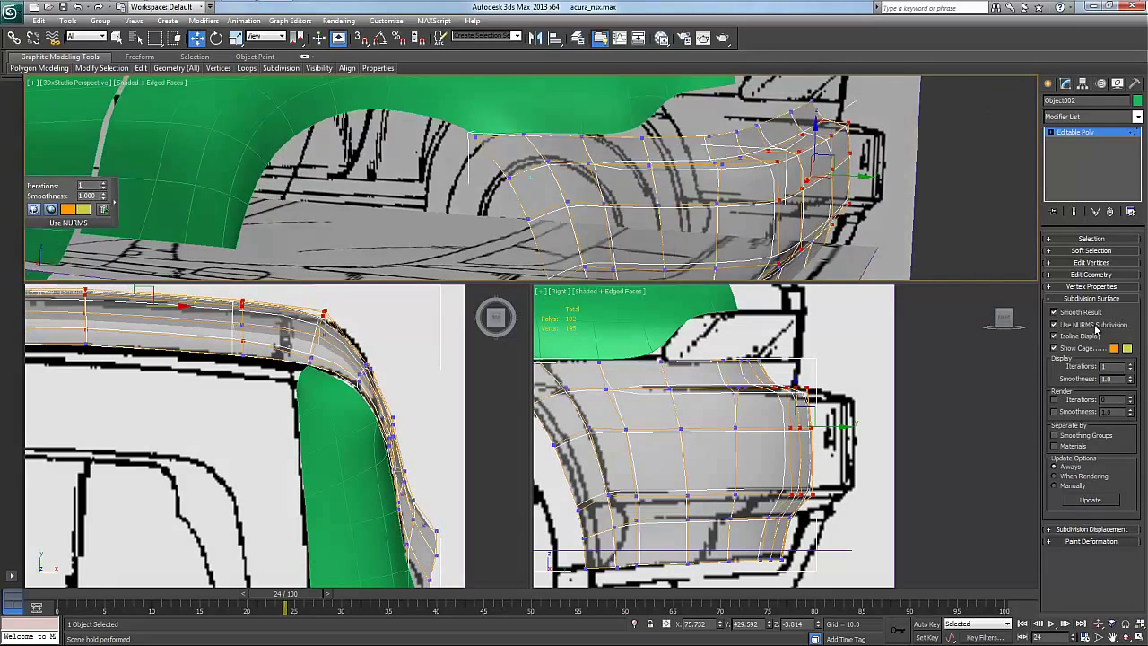
left_click(1094, 328)
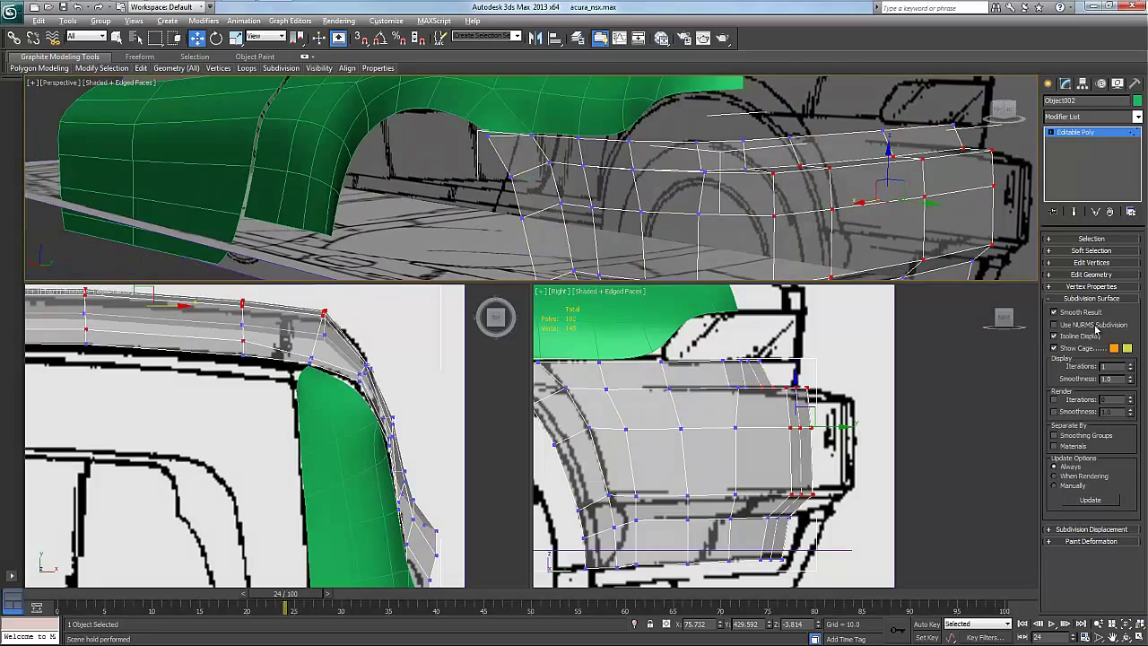
key("alt+x")
left_click(1095, 328)
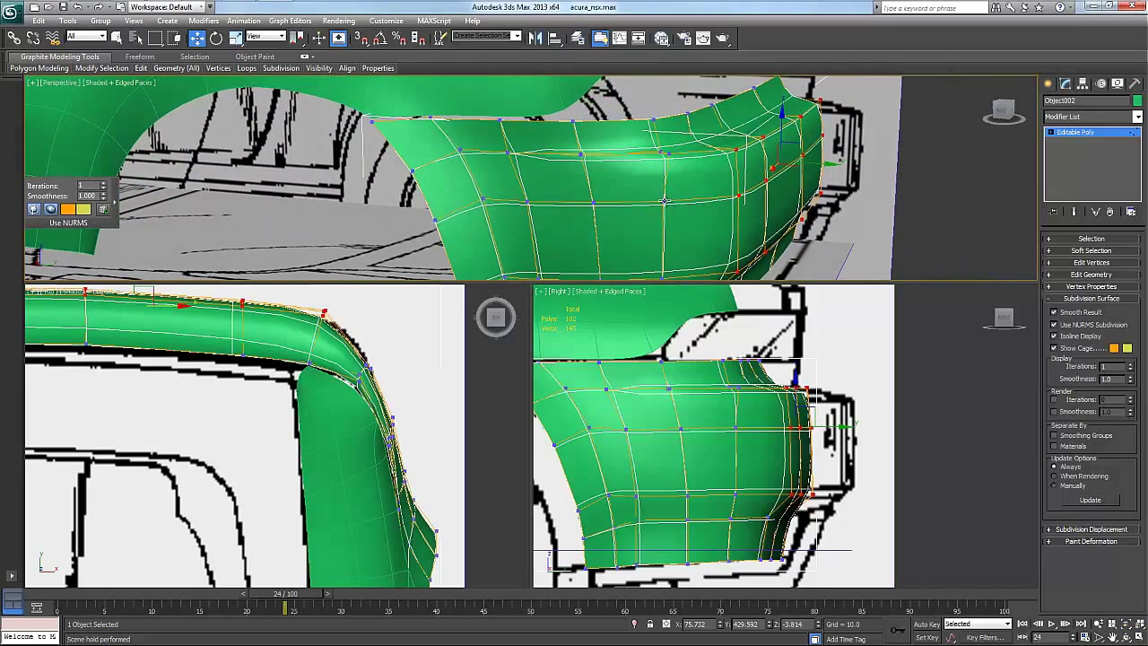
Nudge two adjacent vertices in the bumper's upper-middle row slightly rearward to even out the edge spacing.
left_click(664, 201)
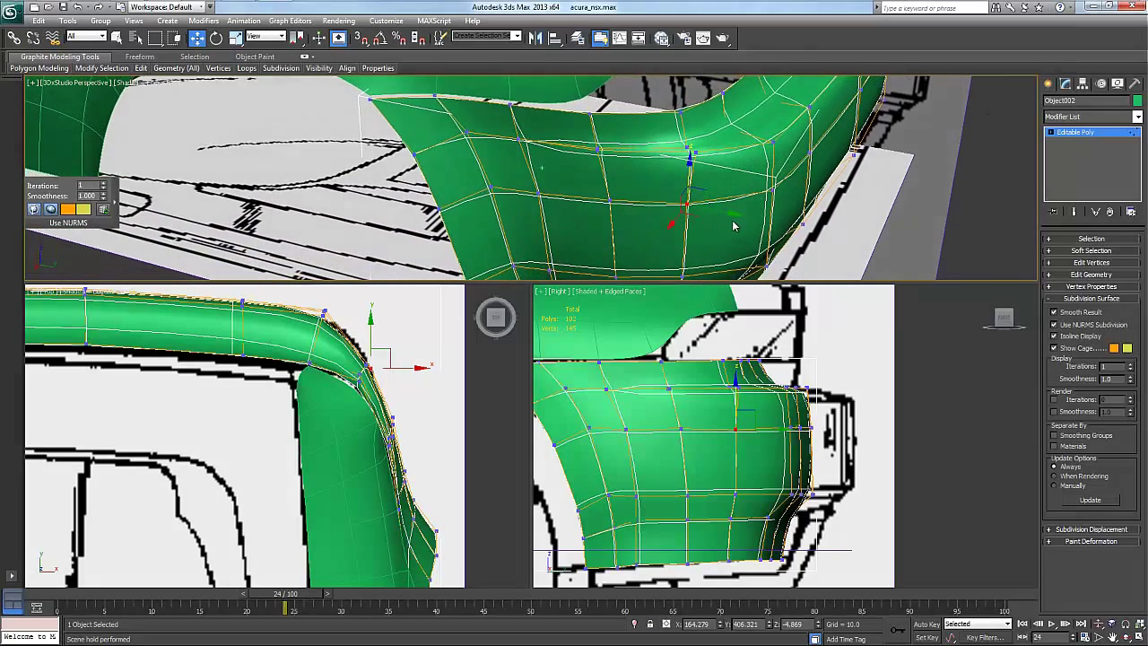
left_click(733, 426)
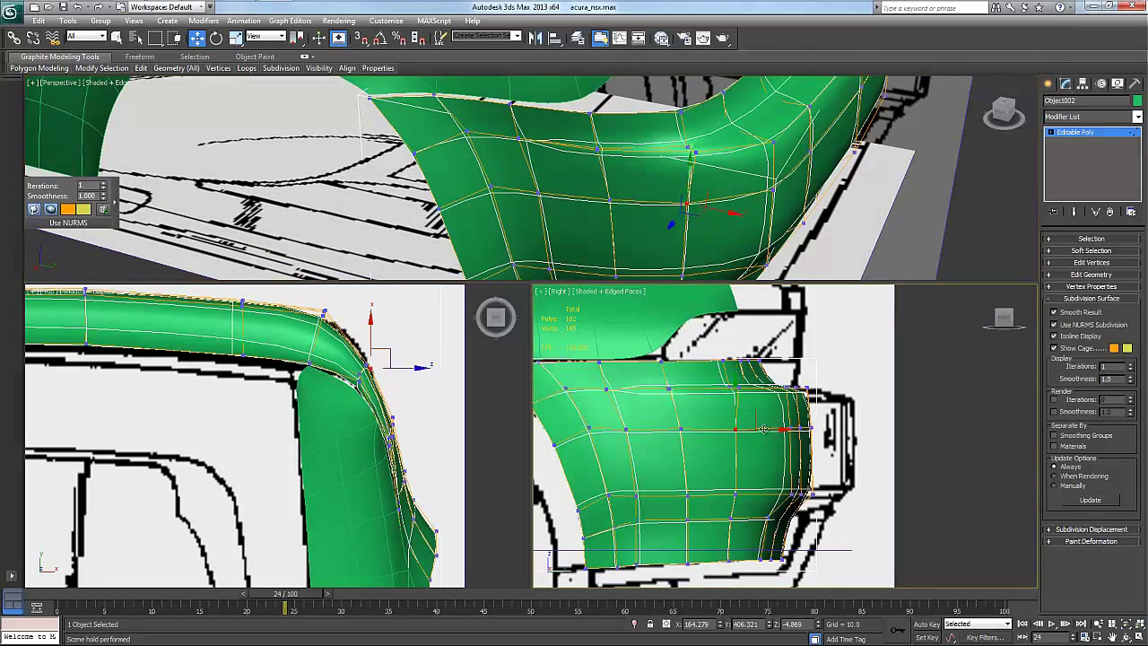
left_click_drag(759, 424, 762, 423)
left_click(679, 428)
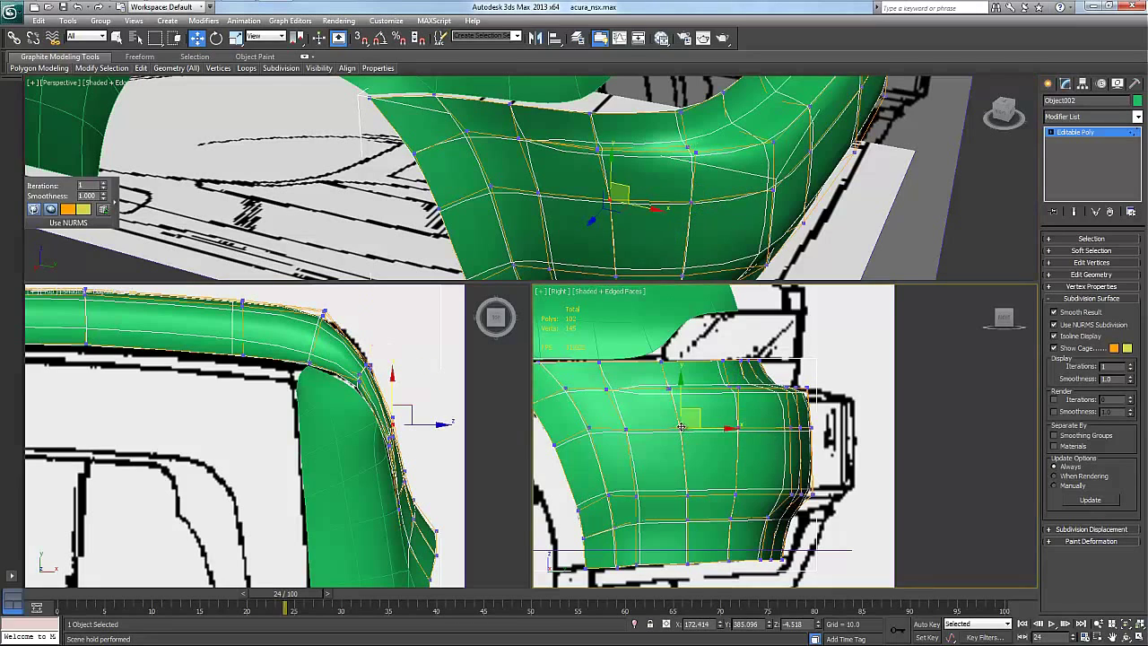
left_click_drag(698, 411, 701, 412)
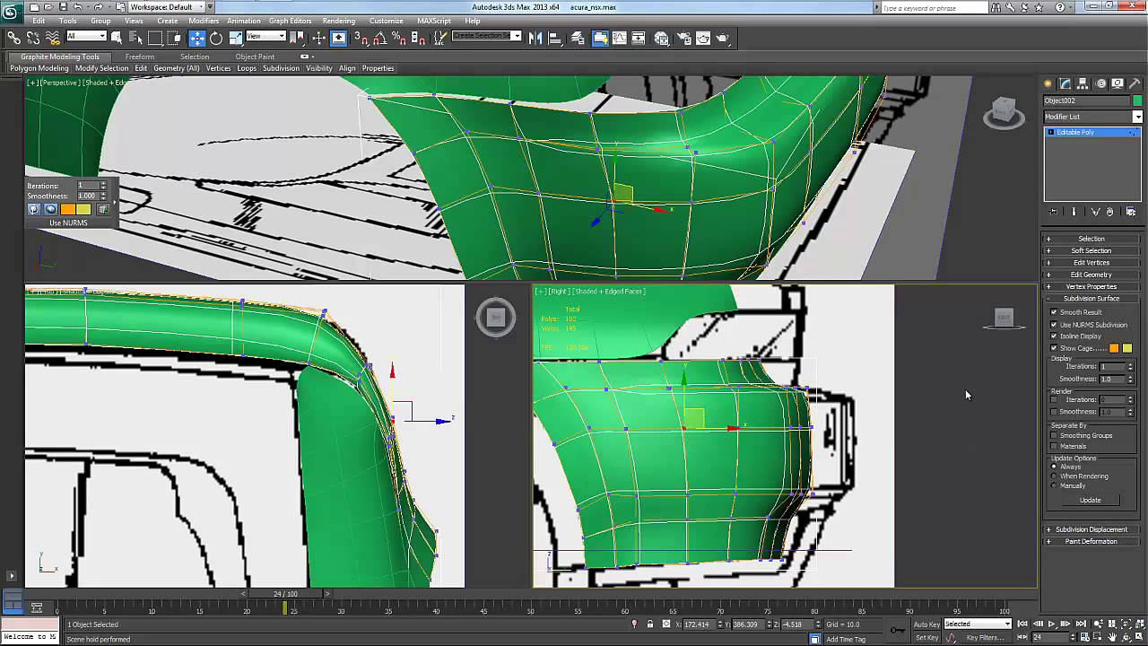
Turn off NURMS subdivision on the rear bumper and on the rear fender above it.
middle_click_drag(884, 266, 657, 228, "alt")
left_click(1070, 326)
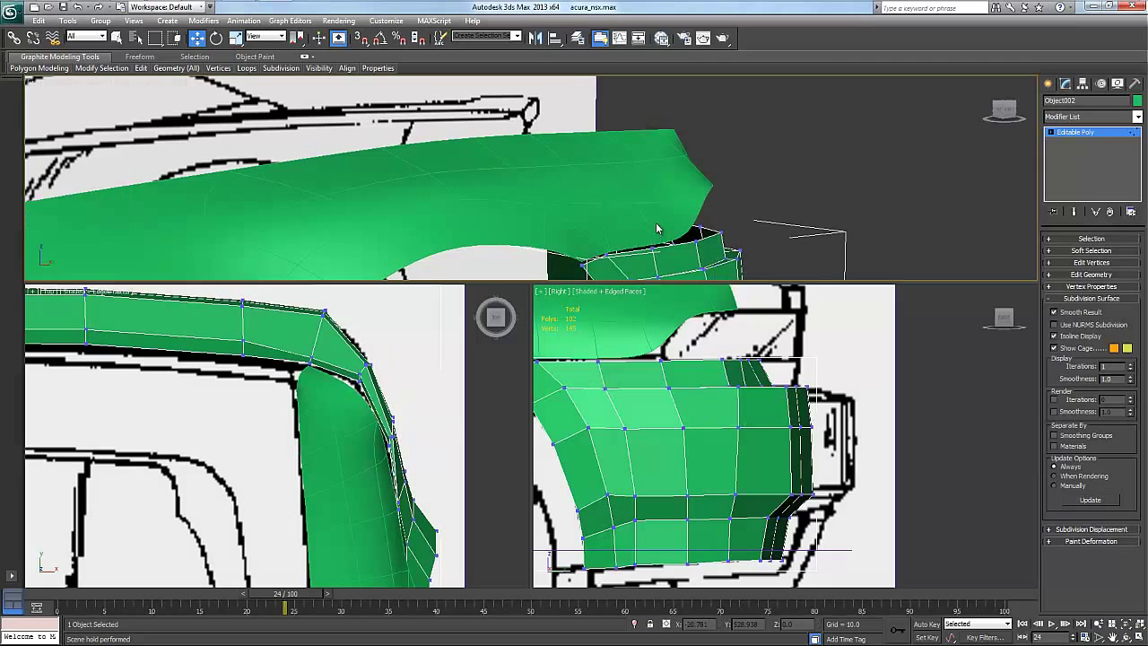
left_click(642, 228)
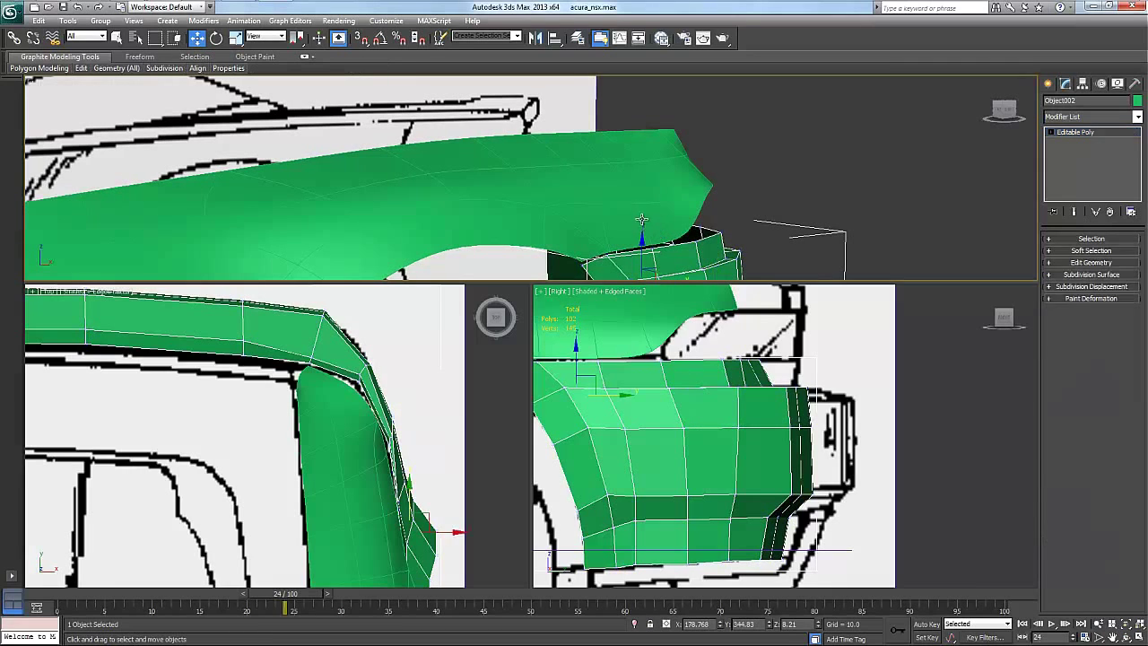
left_click(1096, 274)
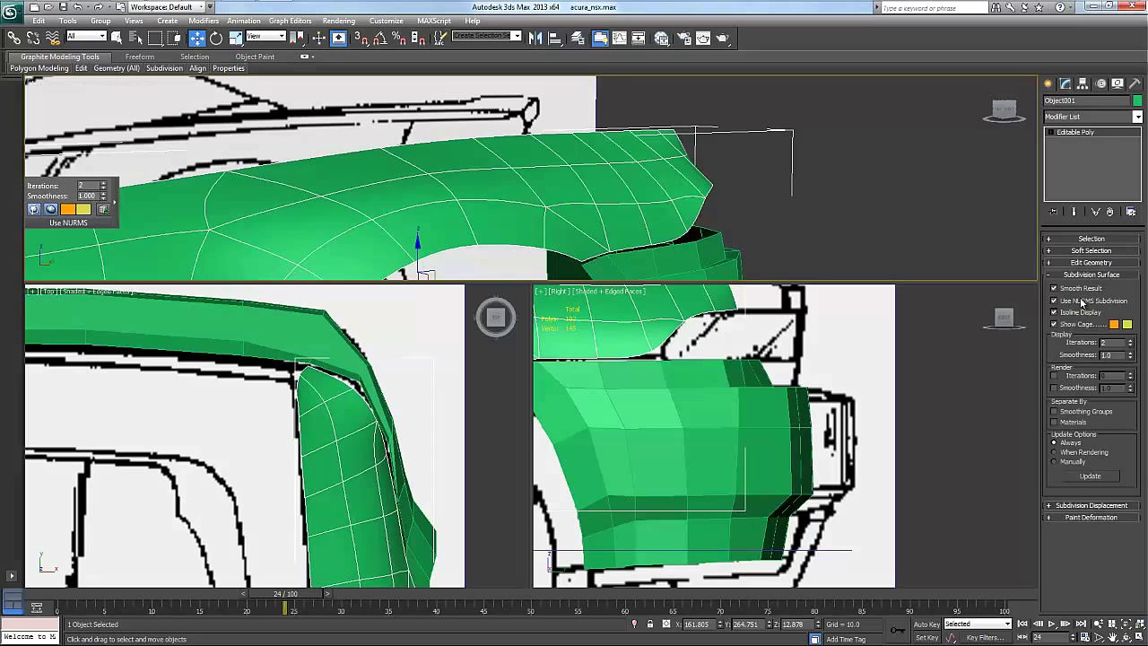
left_click(1081, 302)
Remove the two diagonal edges that meet at the fender's top border ahead of the wheel arch.
middle_click_drag(517, 212, 575, 201, "alt")
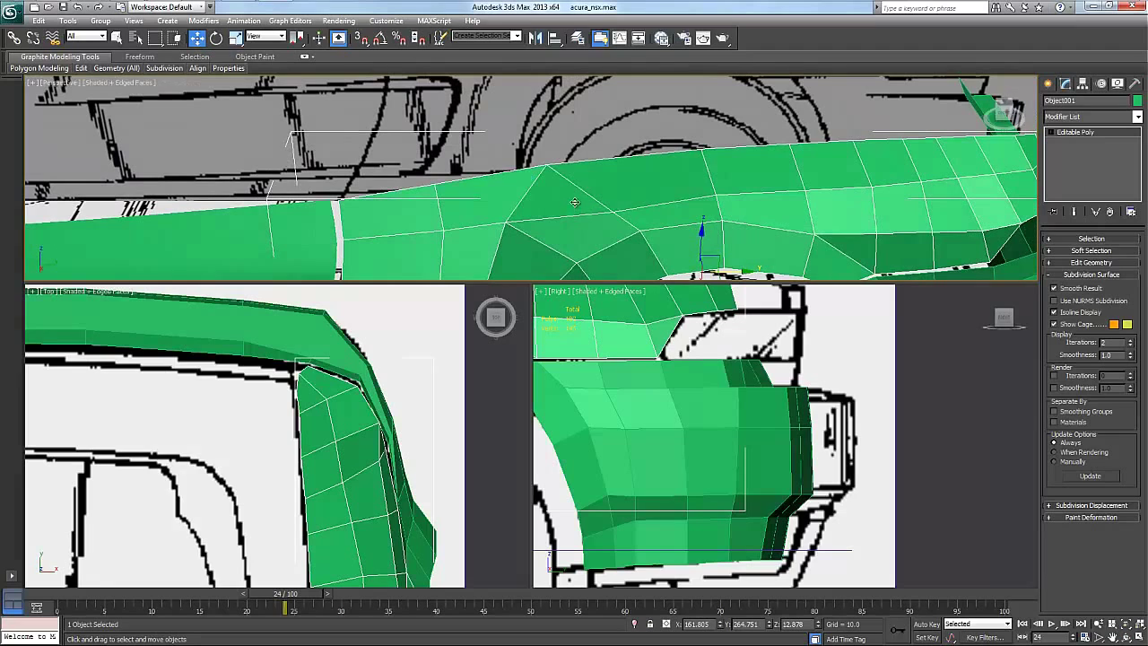
left_click(554, 174)
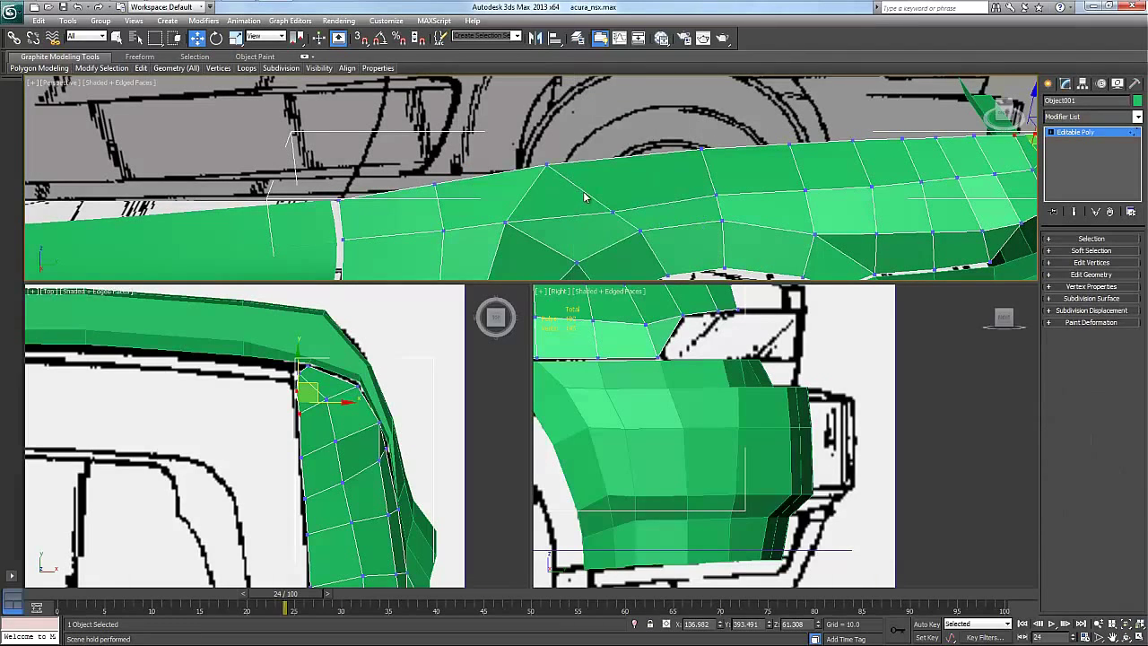
left_click(615, 247)
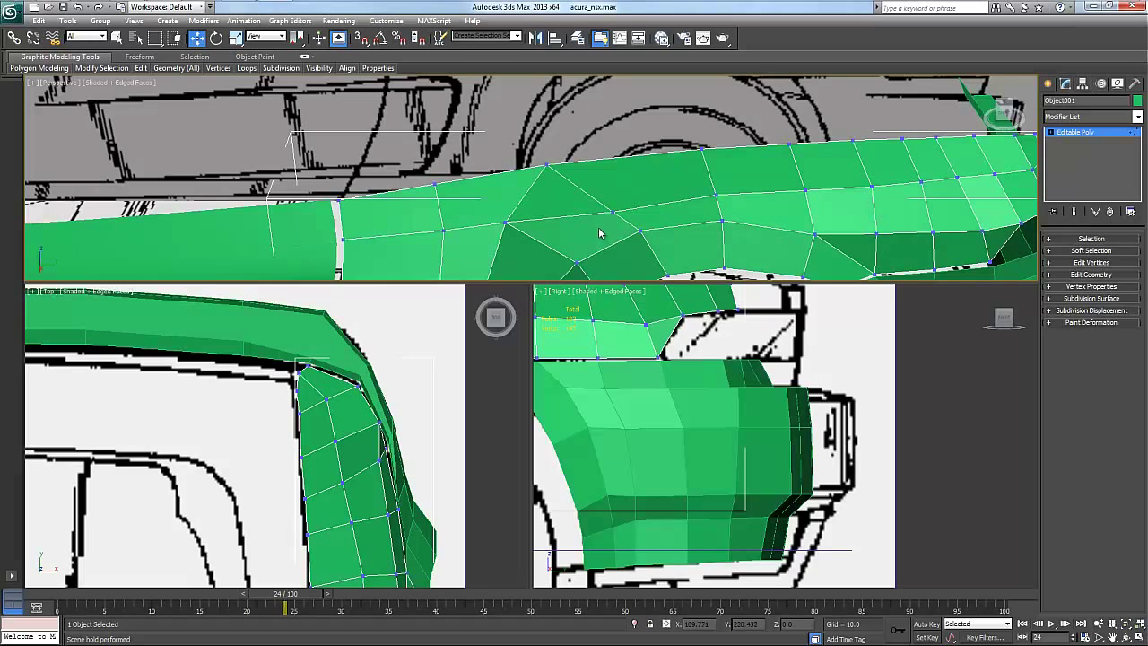
right_click(536, 184)
left_click(518, 149)
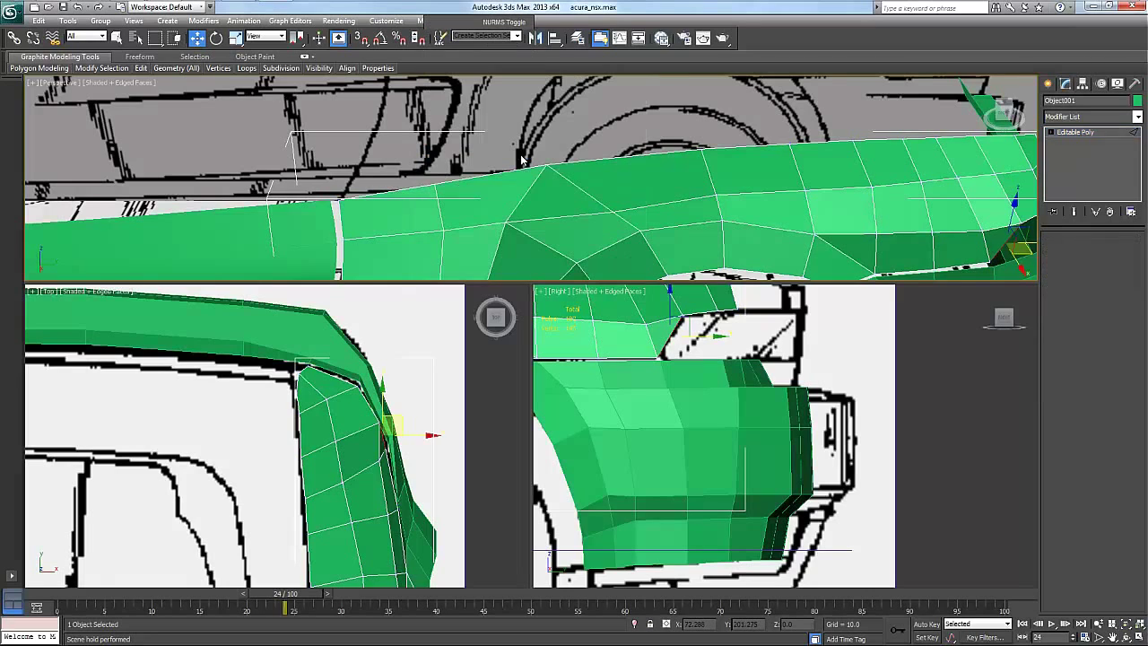
left_click(531, 187)
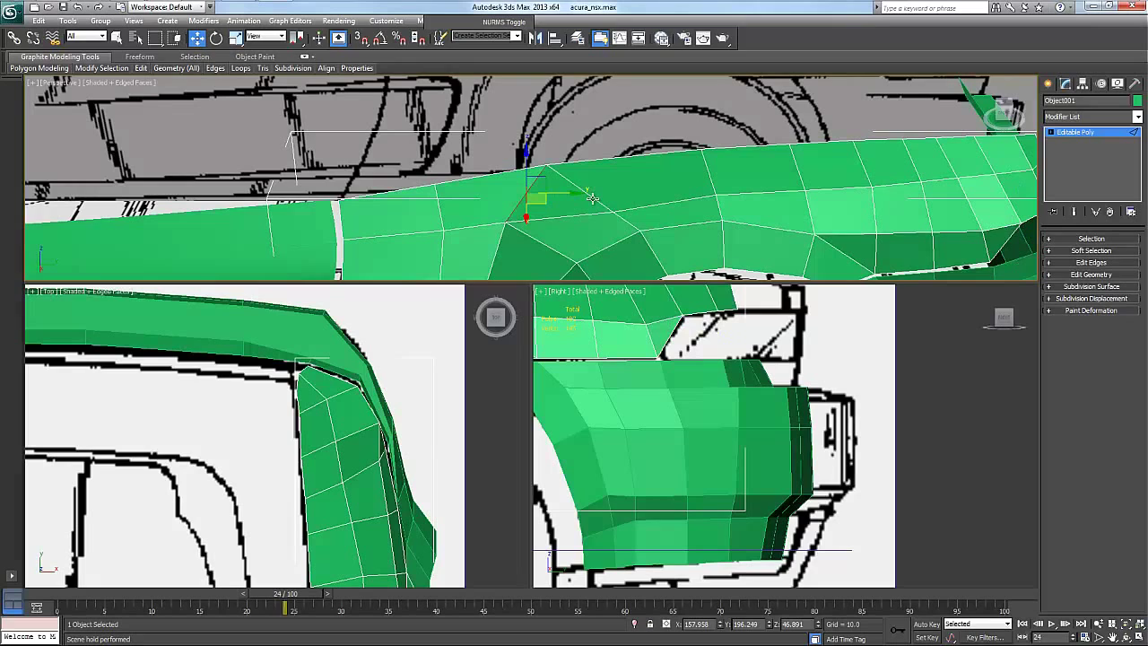
left_click(593, 196, "ctrl")
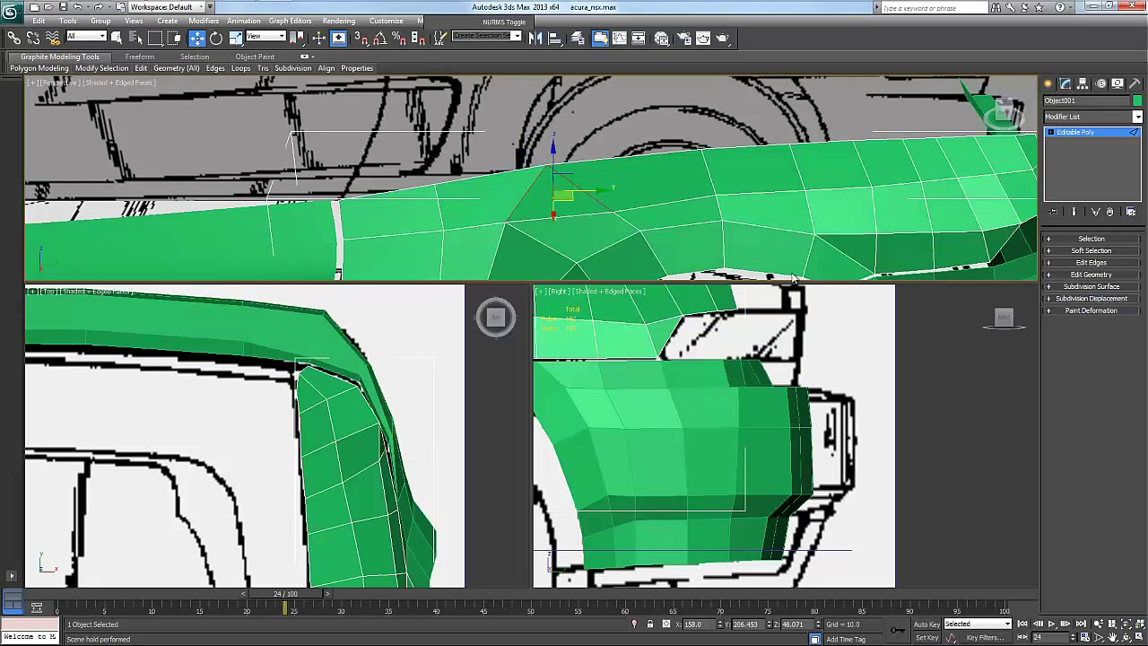
left_click(1118, 252)
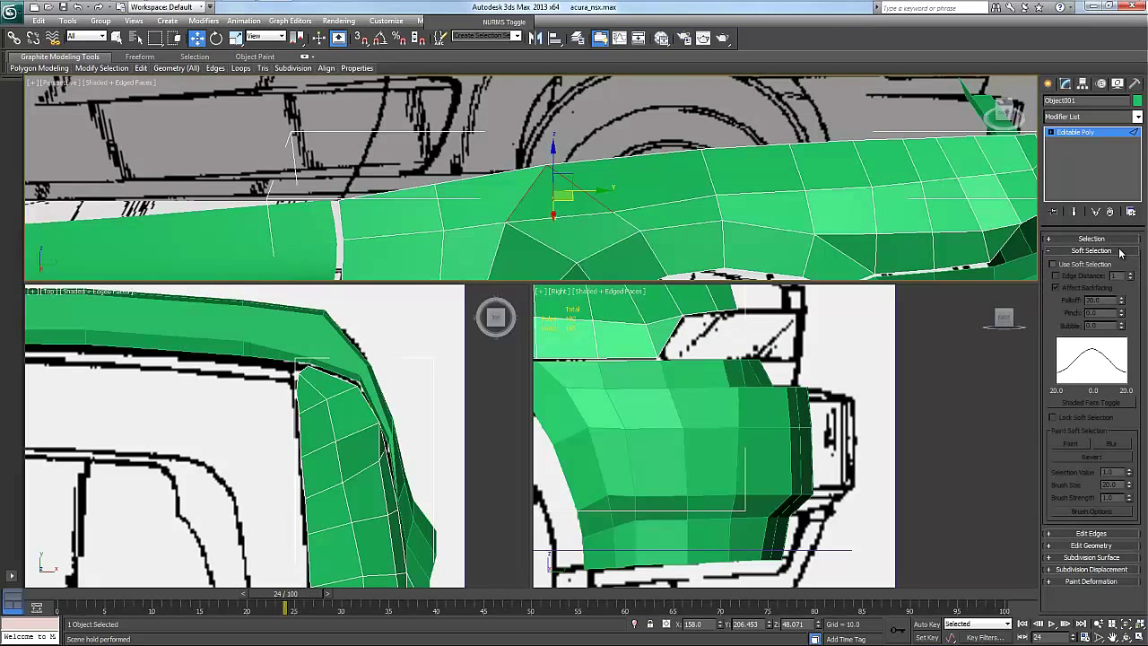
left_click(1116, 254)
left_click(1112, 263)
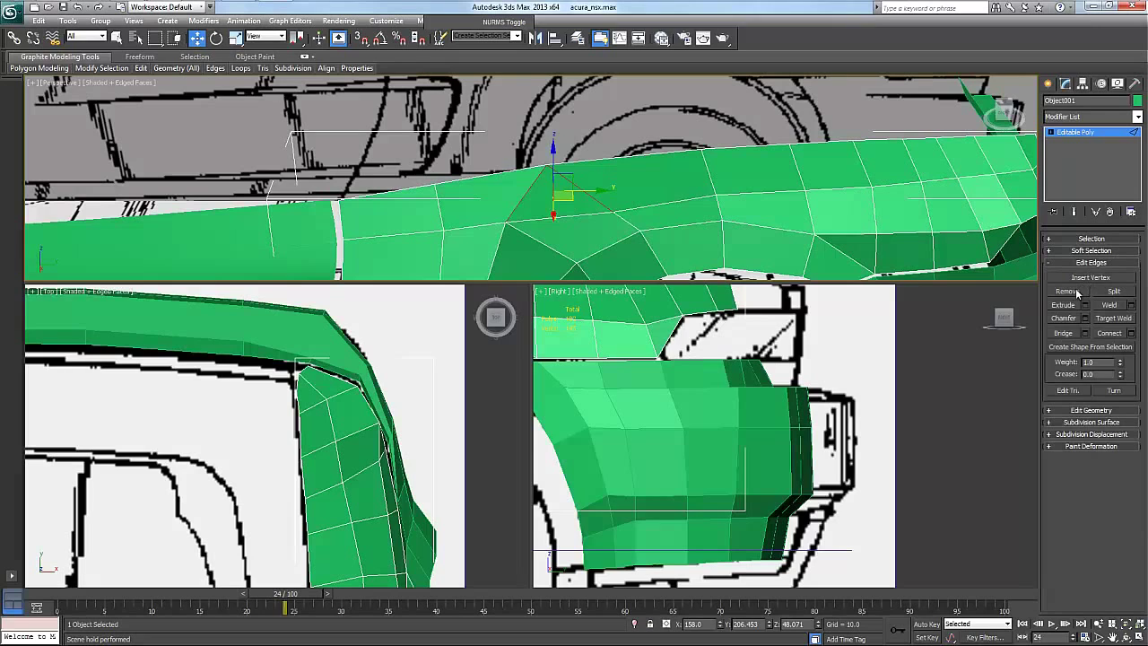
left_click(1077, 292)
Remove the leftover vertex on the fender's top border where the diagonal edges met.
right_click(600, 177)
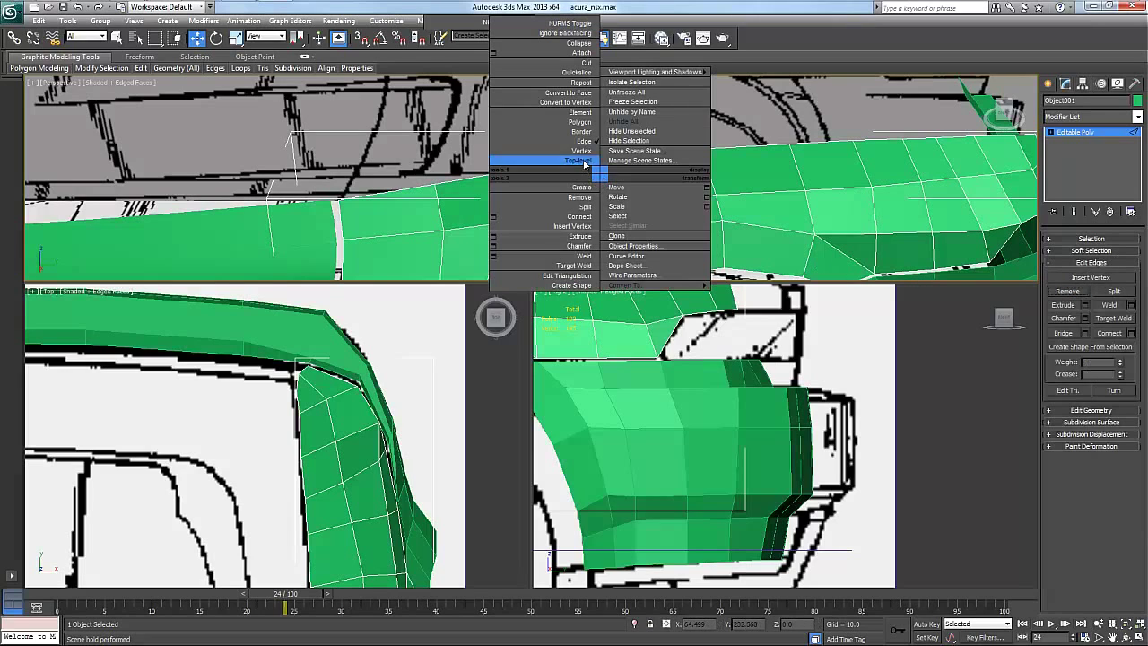
left_click(581, 150)
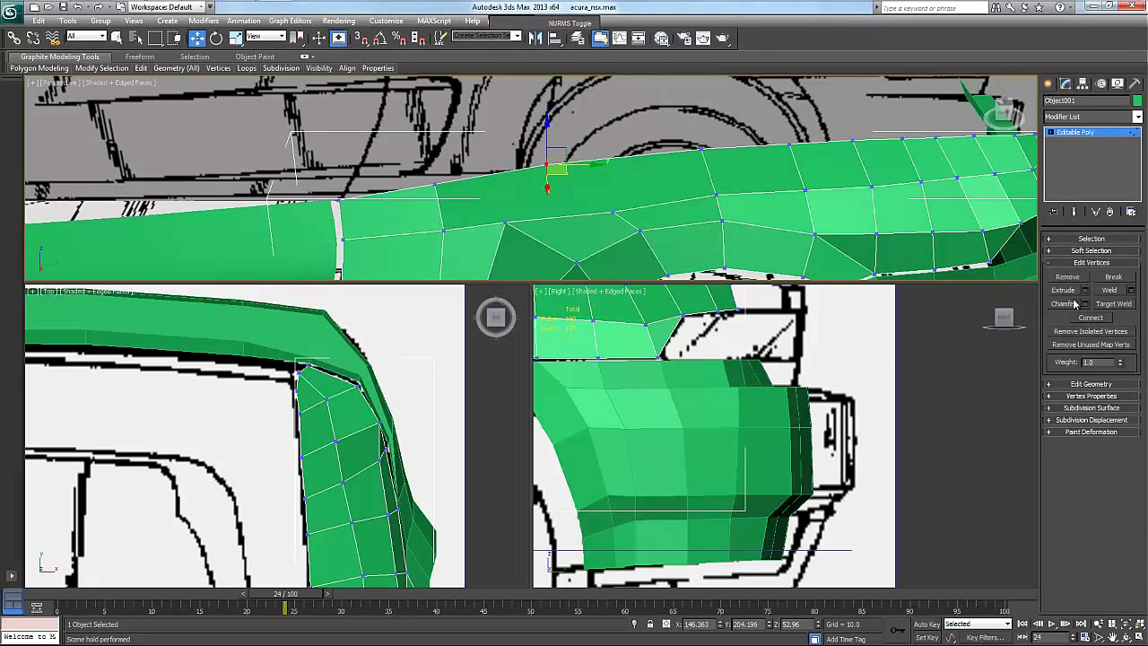
left_click(1075, 278)
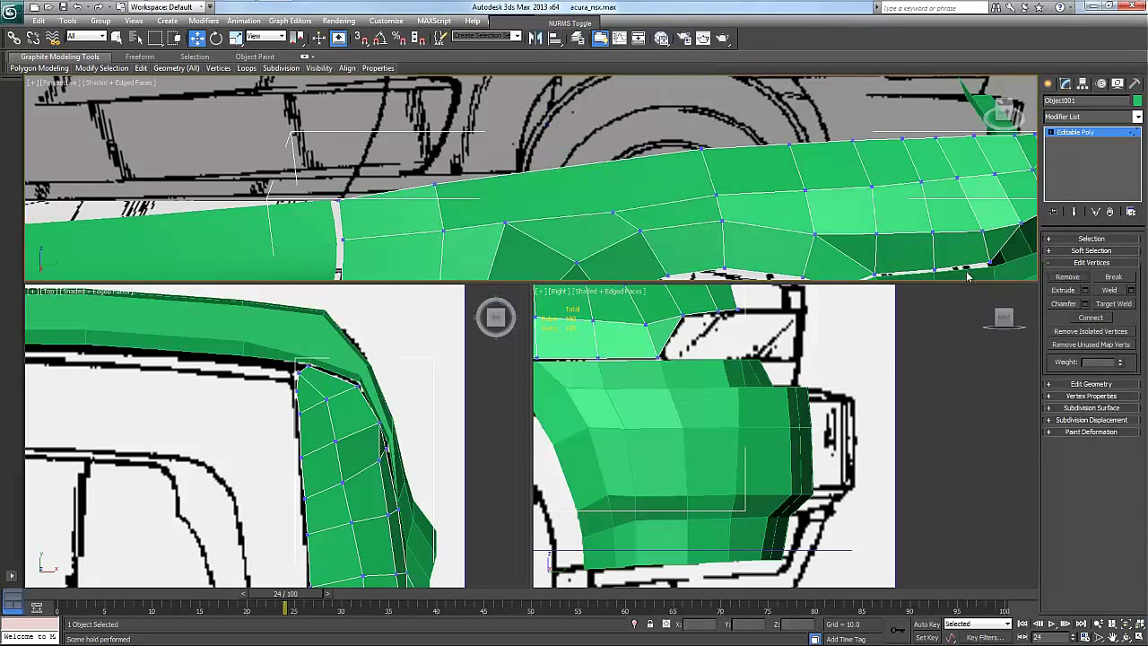
Cut two new edges up to the fender's top border from the two second-row vertices ahead of the wheel arch.
left_click(1091, 263)
left_click(1091, 275)
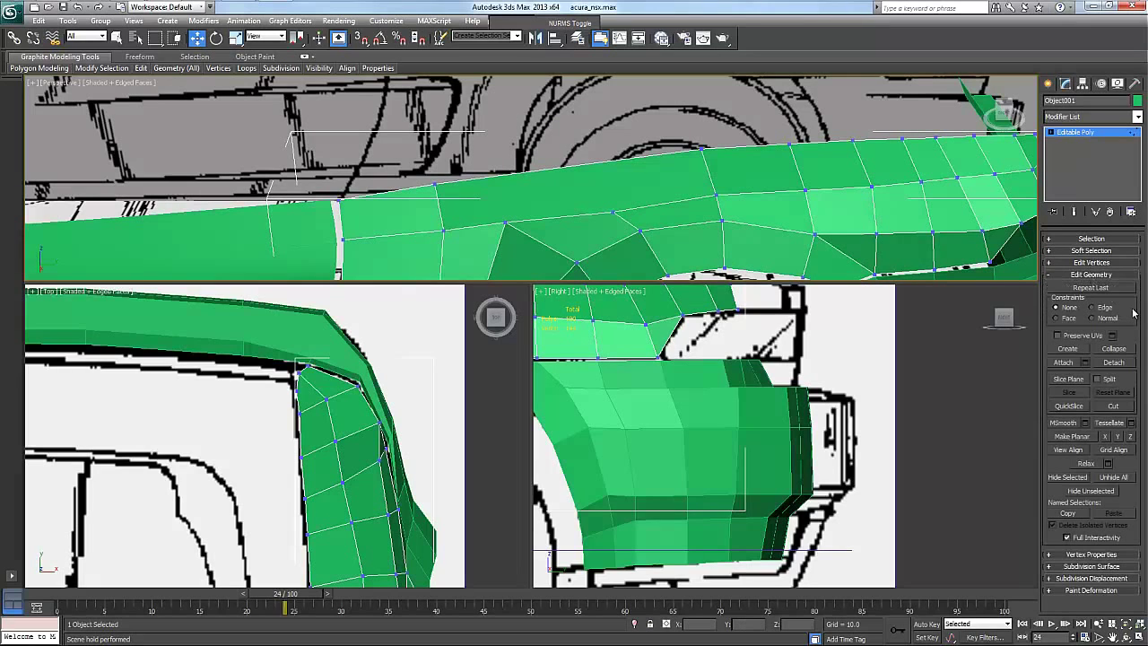
left_click(1113, 406)
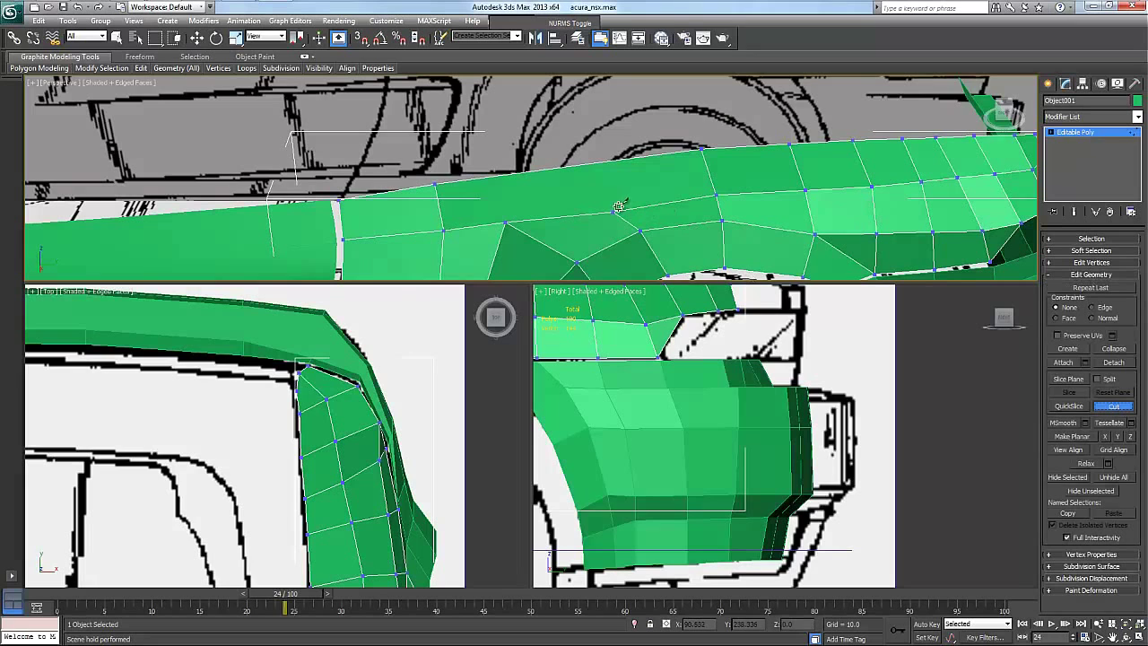
middle_click_drag(613, 211, 624, 206, "alt")
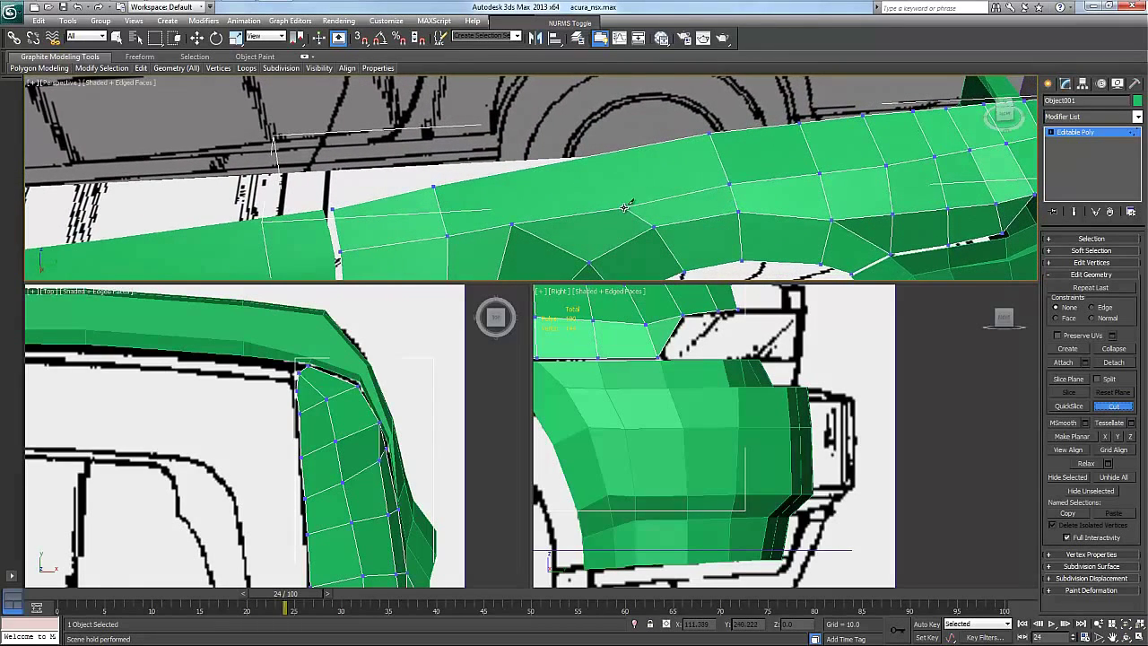
left_click(625, 207)
left_click(609, 148)
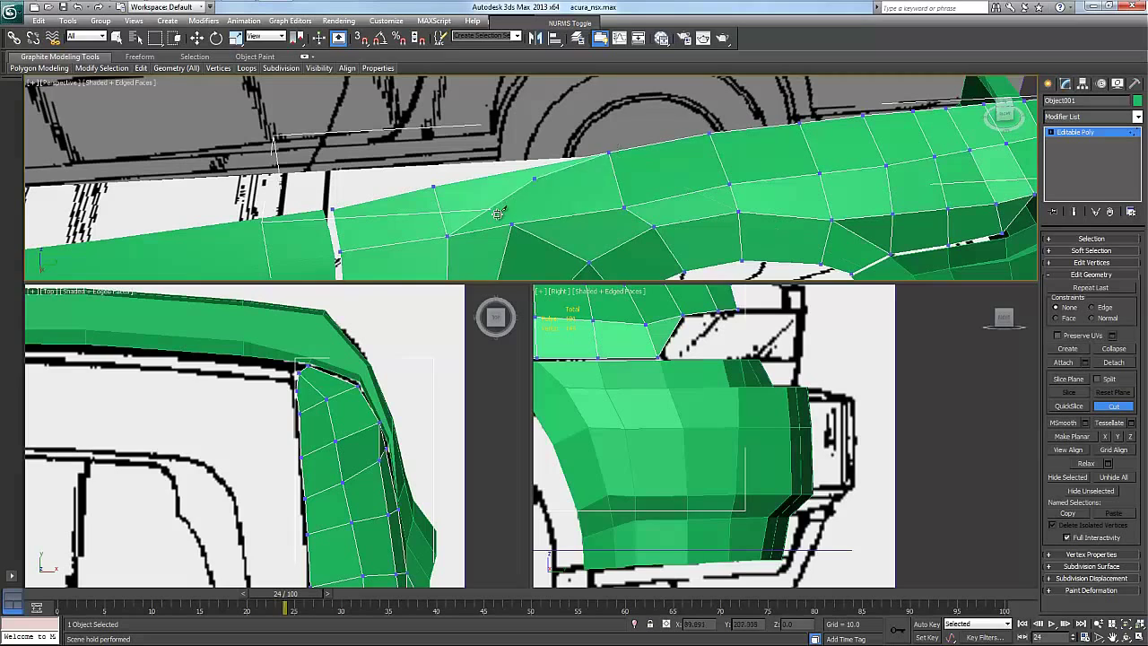
right_click(512, 224)
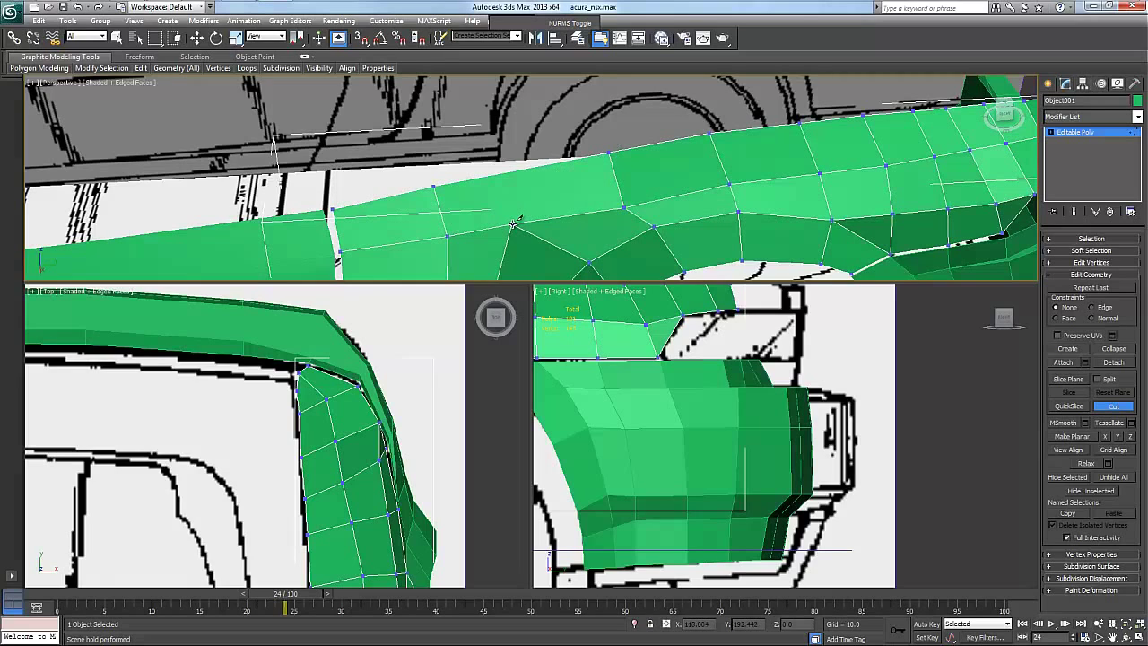
left_click(512, 223)
left_click(504, 172)
right_click(507, 173)
Move both vertices of the forward cut edge rearward in the side view, keeping the upper one on the blueprint's fender line.
middle_click_drag(508, 174, 382, 153, "alt")
key("w")
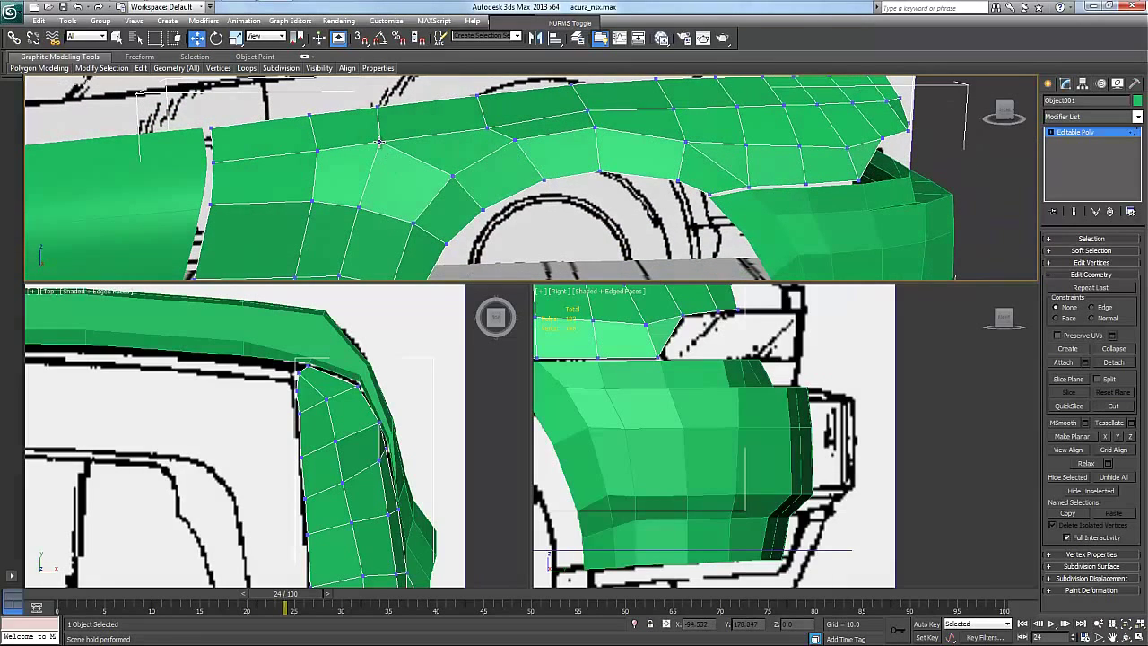
left_click(378, 145)
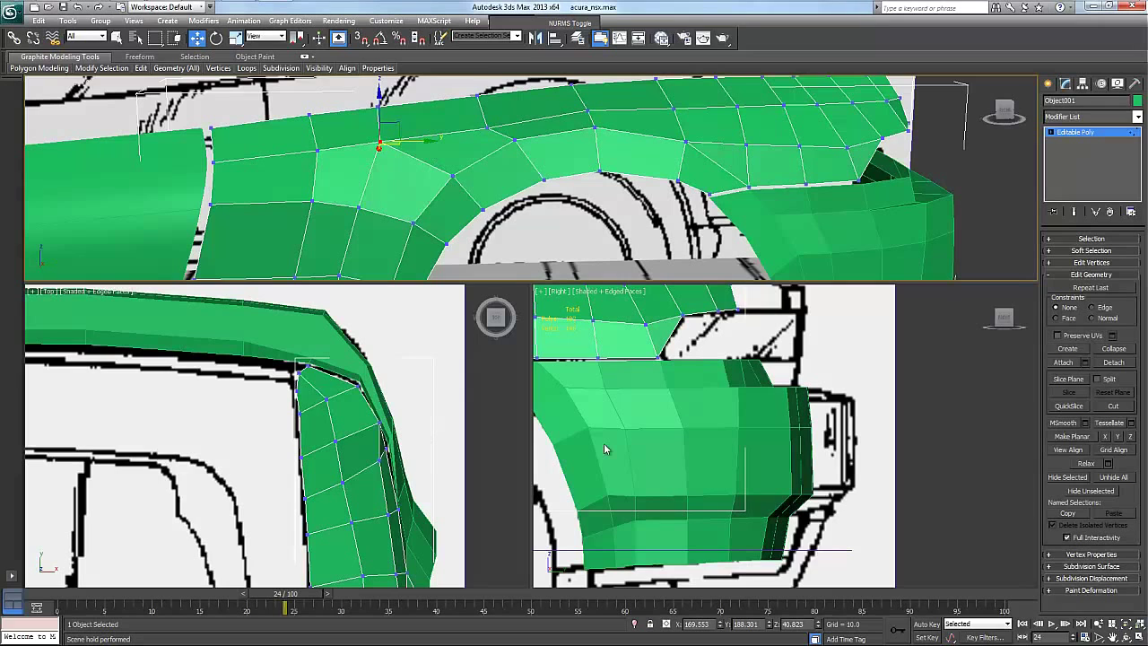
key("z")
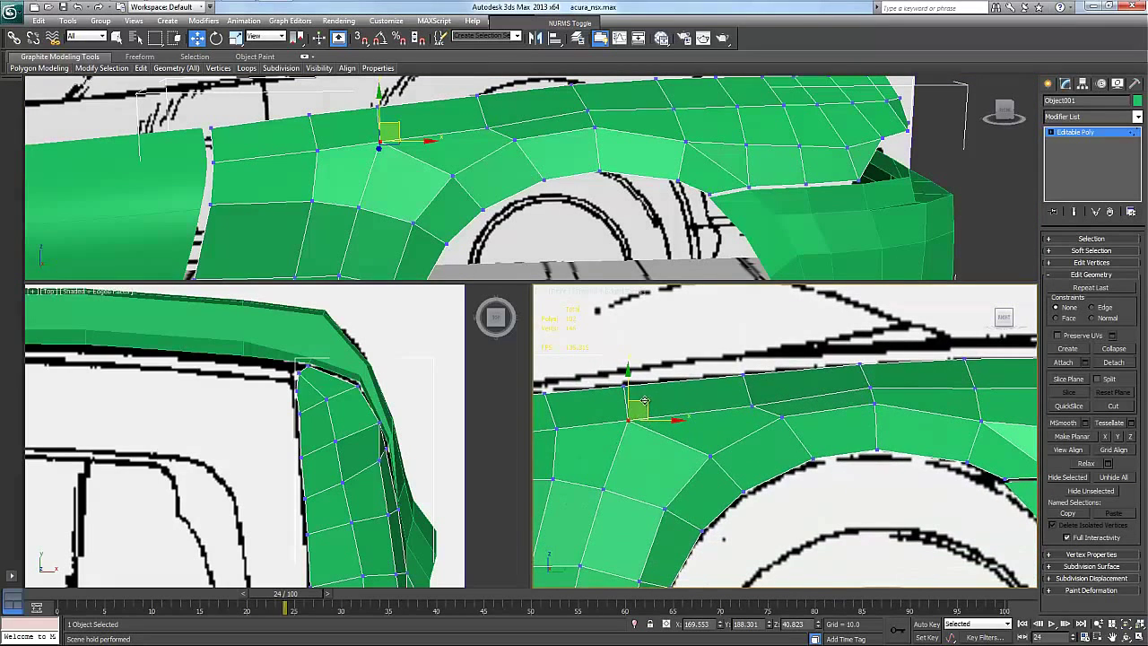
left_click_drag(642, 401, 708, 400)
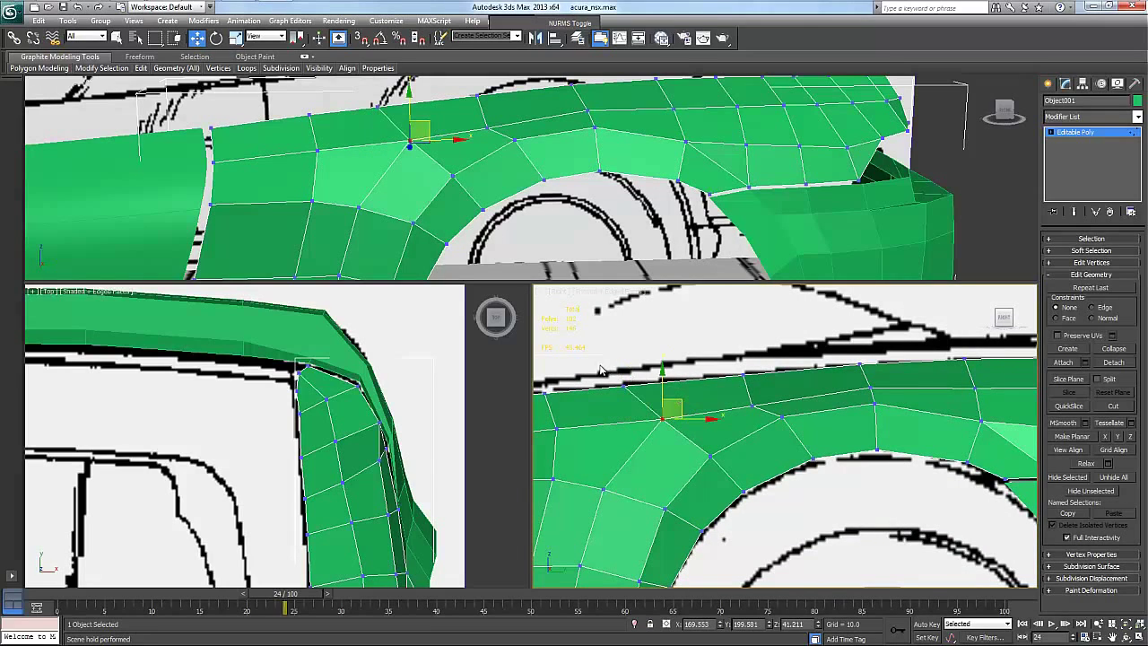
left_click_drag(600, 366, 706, 359)
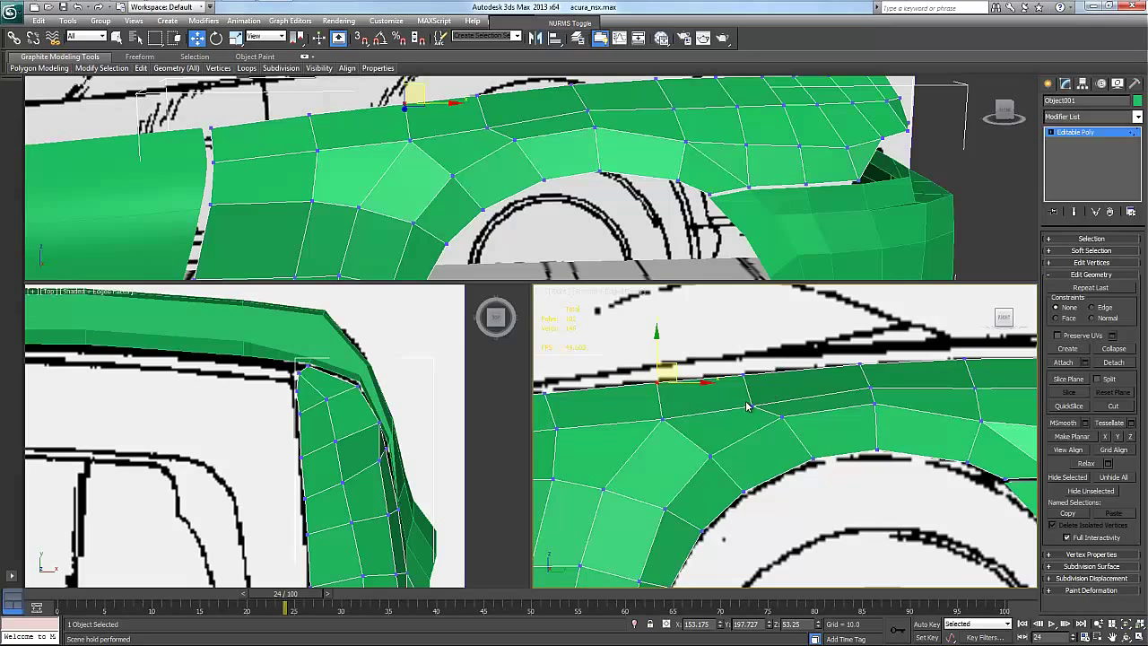
Shift both vertices of the rear cut edge and the inner vertex ahead of the wheel arch slightly rearward to even the spacing.
left_click(752, 405)
left_click_drag(769, 387, 776, 352)
scroll(834, 370, "down", 1)
middle_click_drag(766, 385, 862, 374)
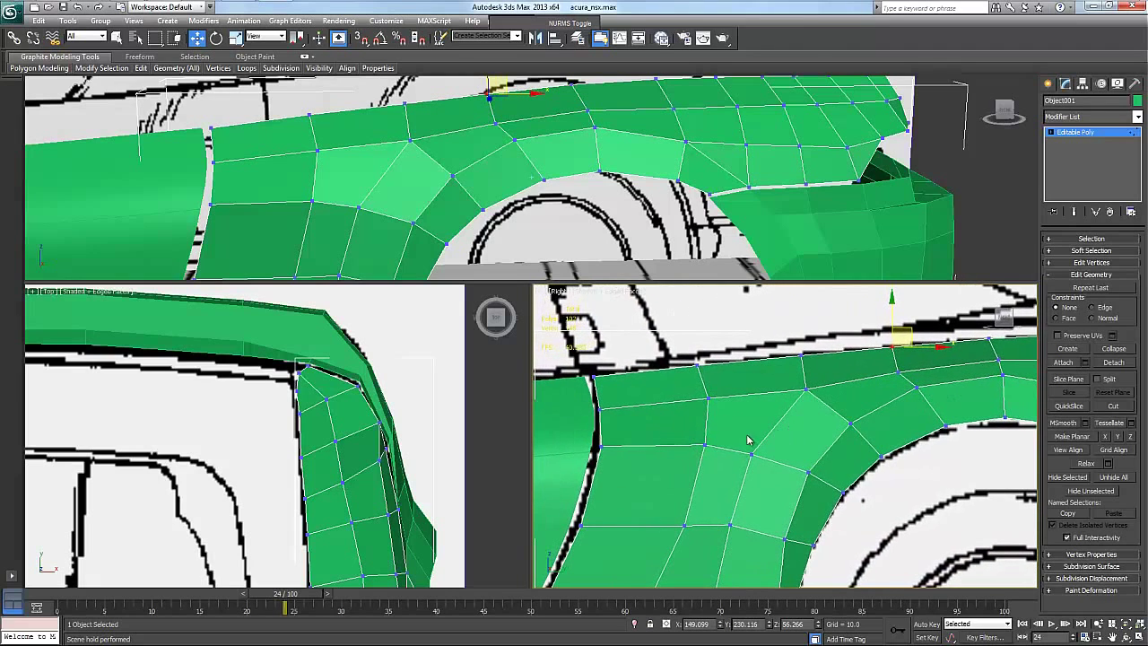
left_click(753, 454)
left_click_drag(767, 436, 772, 432)
scroll(816, 428, "down", 1)
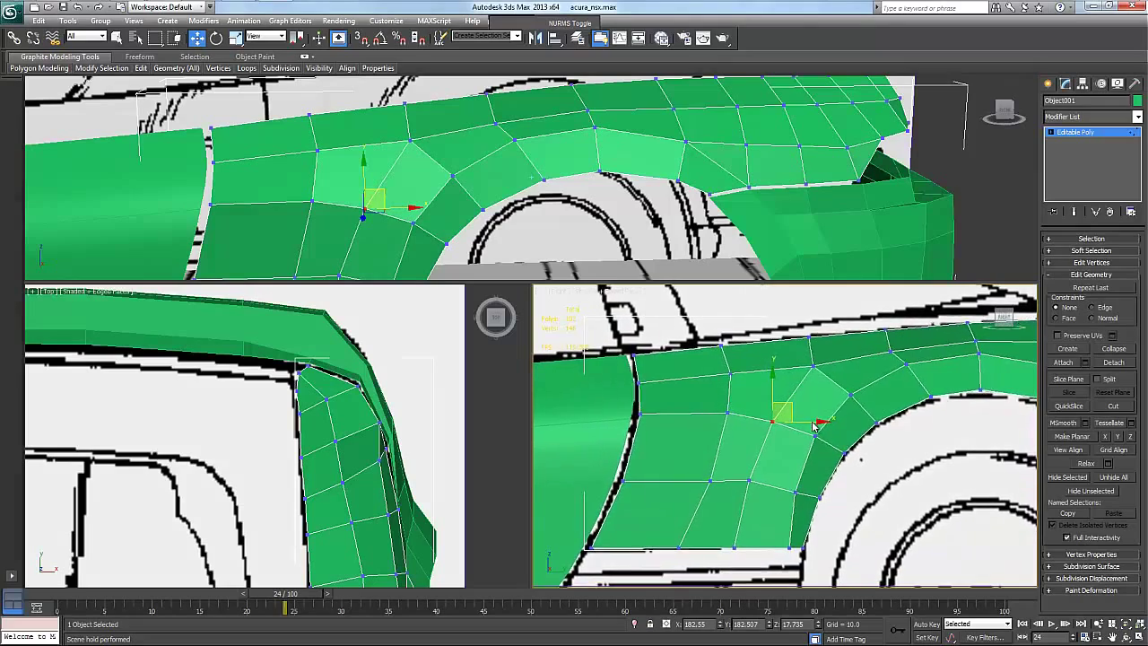
Examine the fender's rear section above the wheel arch and bumper against the side blueprint.
middle_click_drag(814, 426, 815, 512)
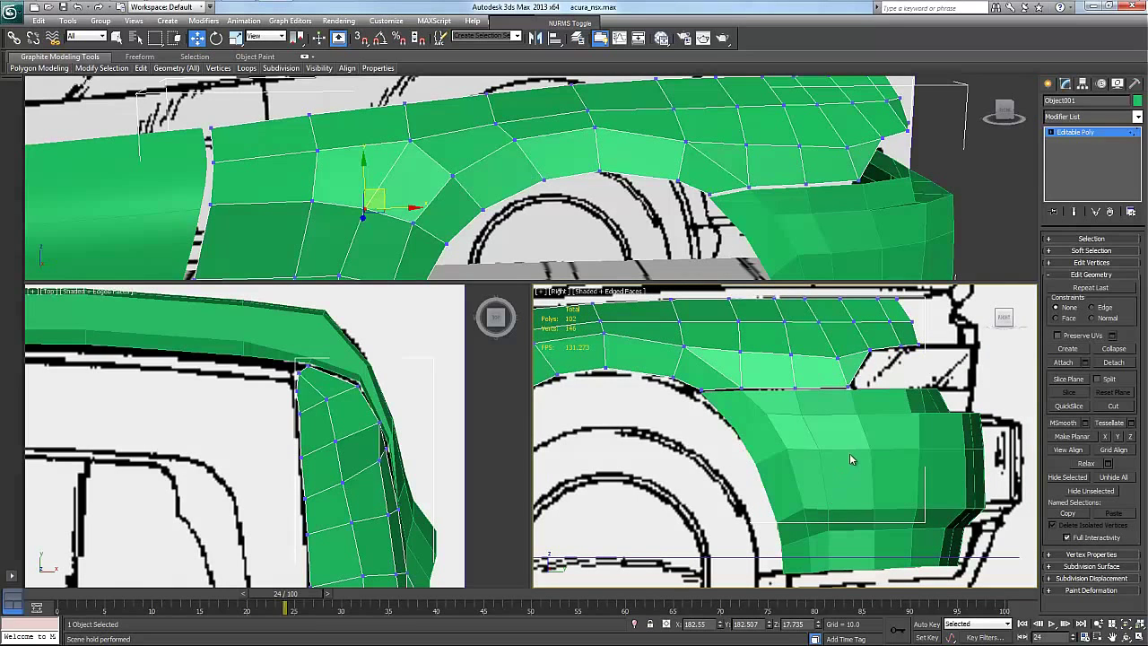
scroll(875, 388, "up", 3)
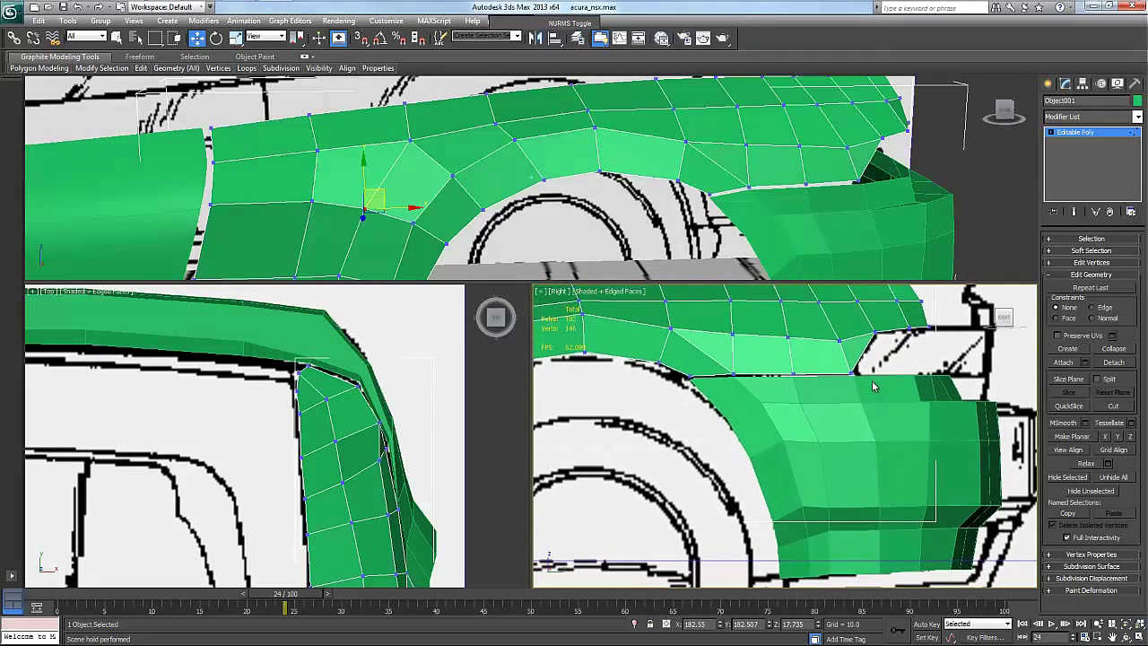
scroll(727, 367, "up", 2)
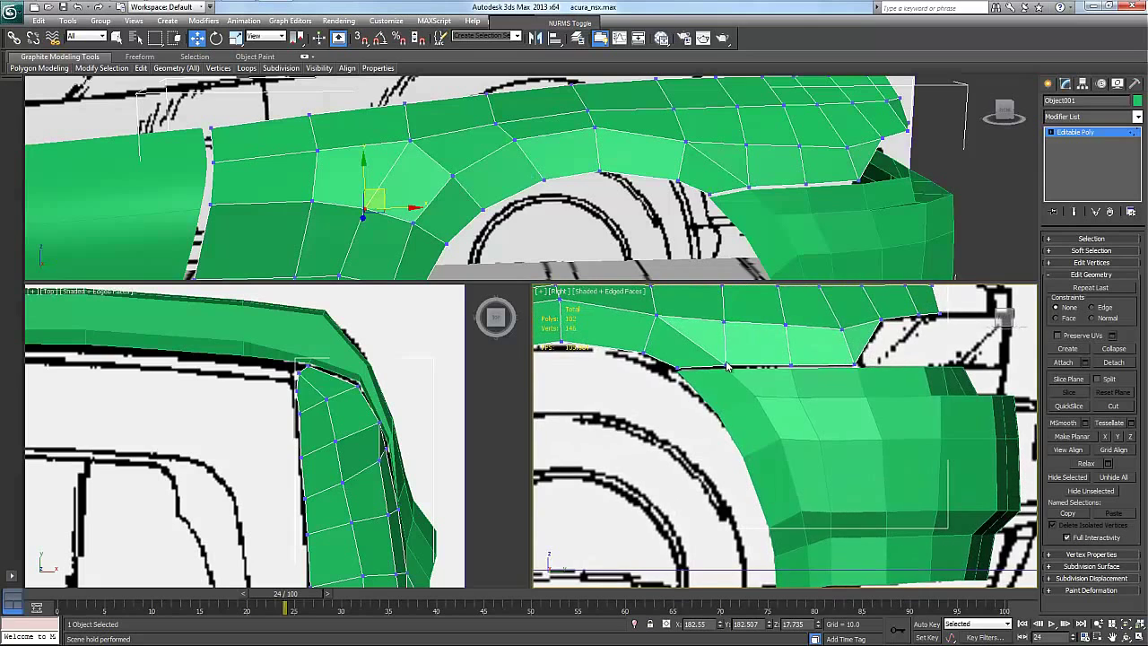
scroll(724, 360, "up", 1)
middle_click_drag(725, 288, 724, 360)
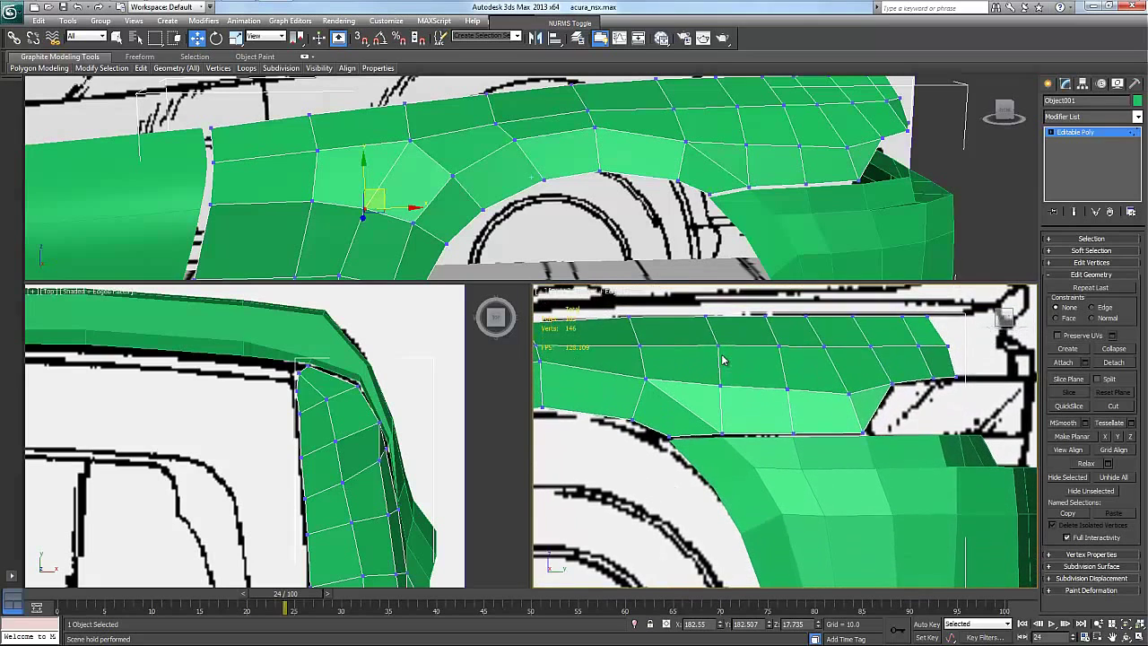
scroll(723, 361, "up", 1)
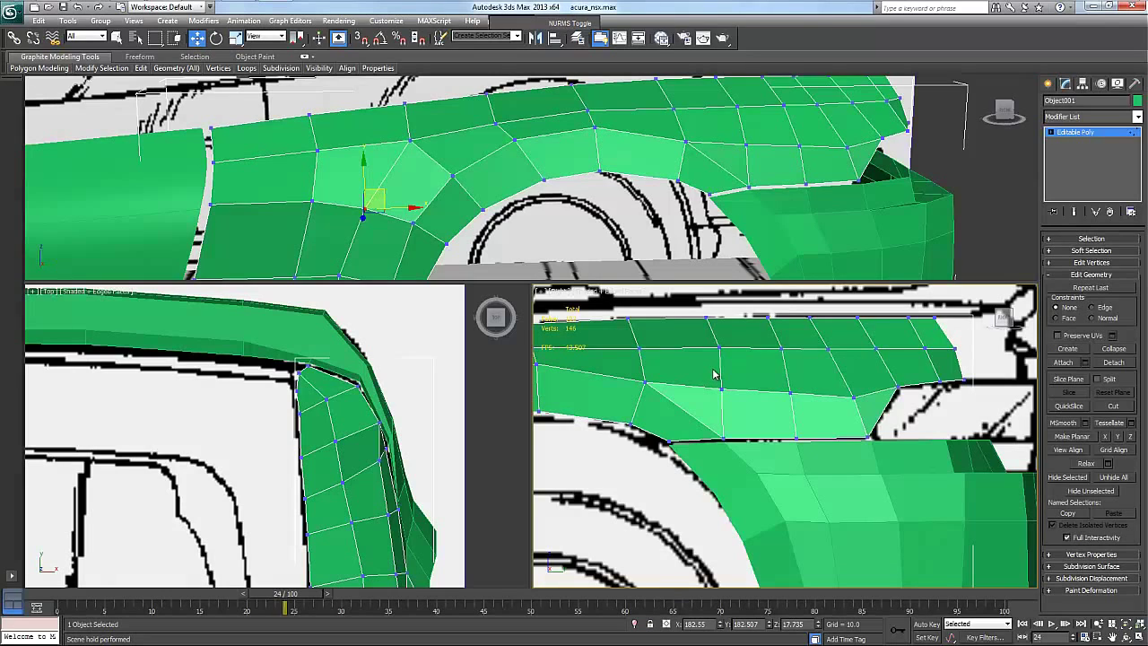
middle_click_drag(685, 372, 753, 365)
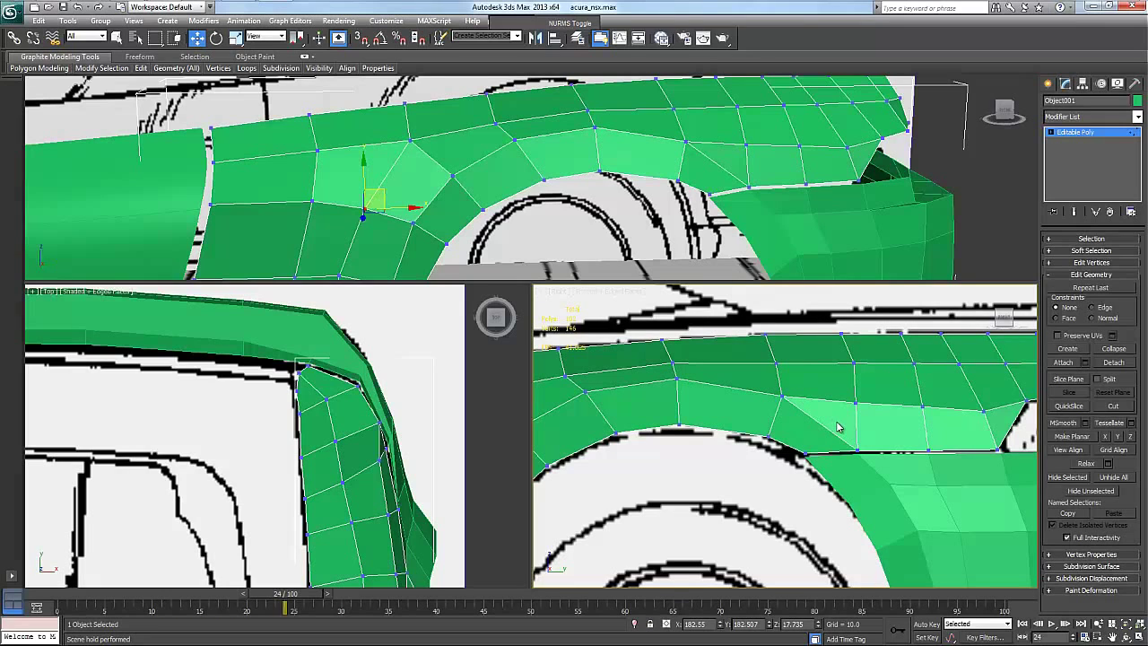
scroll(896, 443, "up", 1)
middle_click_drag(897, 443, 844, 420)
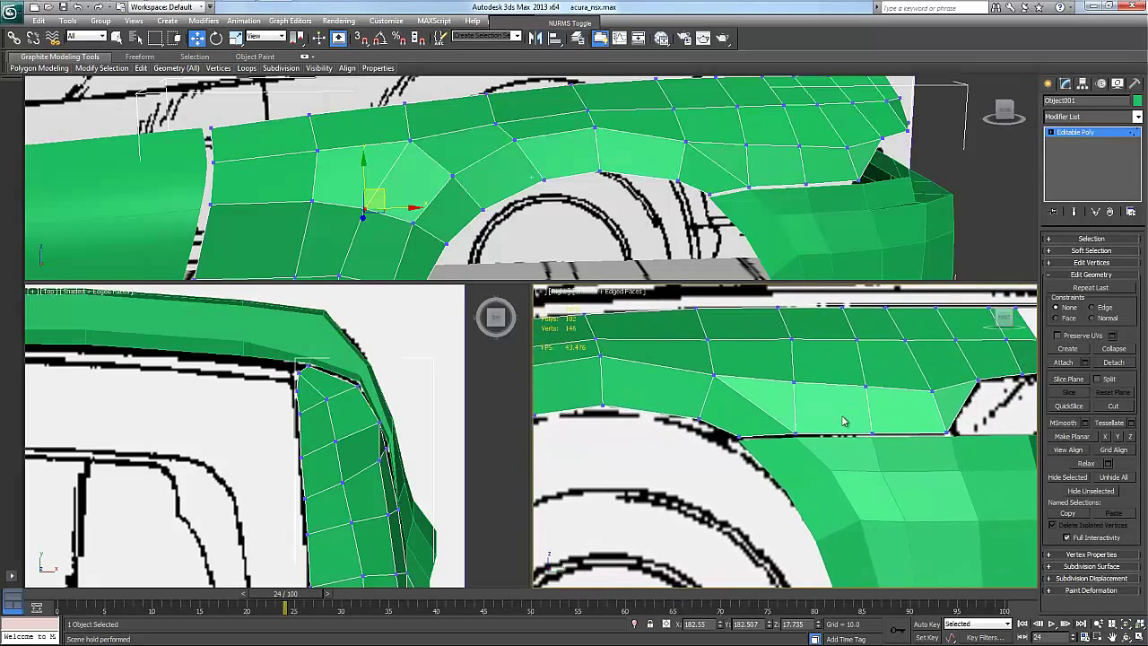
Cut a lengthwise edge across the fender's two rearmost lower-row polygons above the bumper seam, from the rear edge forward.
right_click(782, 406)
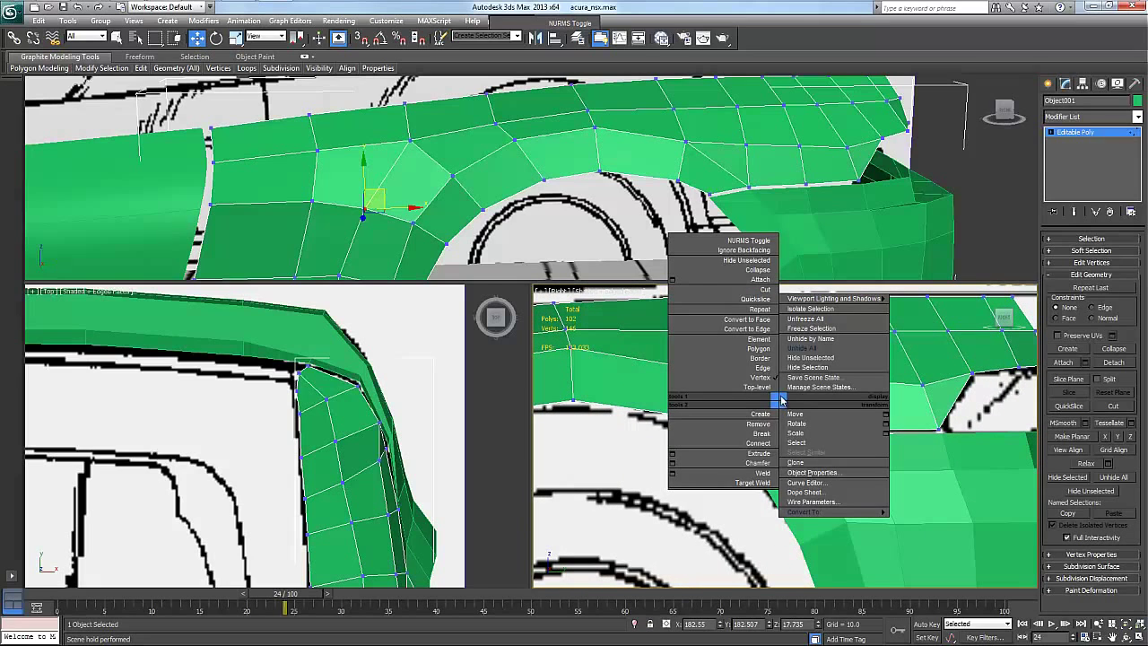
left_click(767, 379)
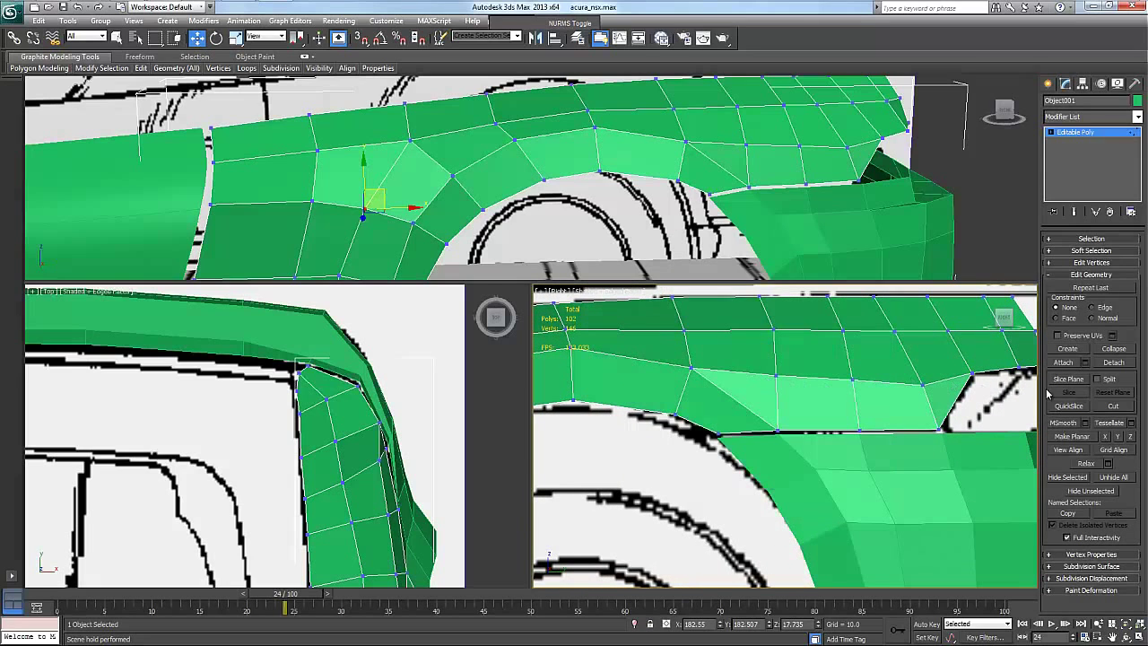
left_click(1113, 405)
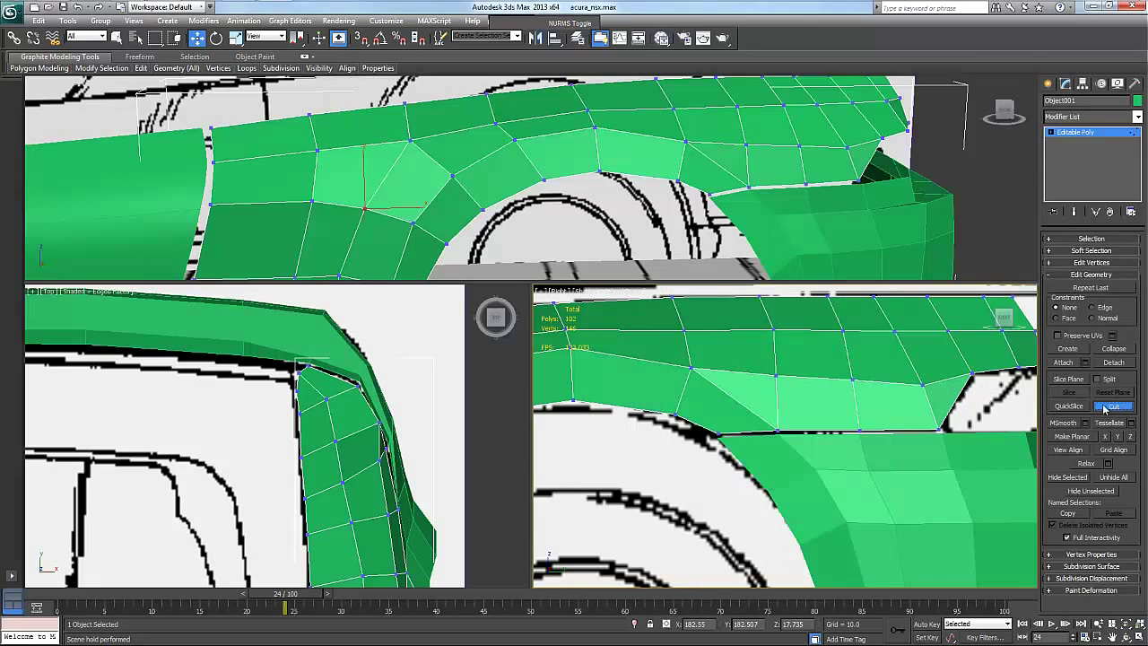
left_click(932, 405)
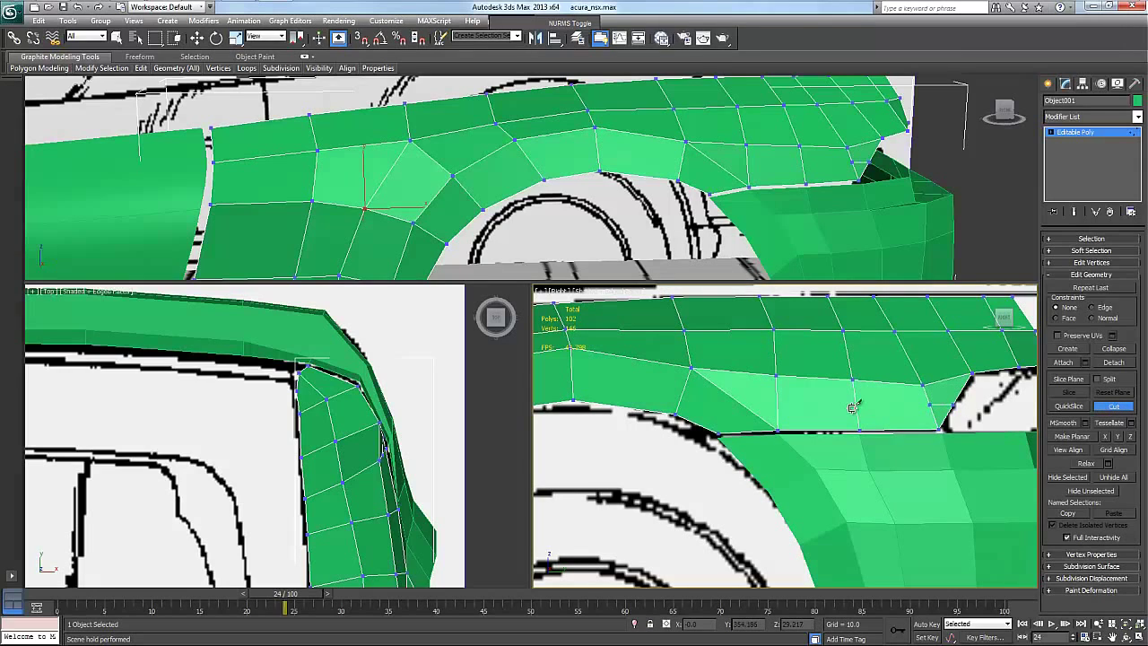
left_click(777, 403)
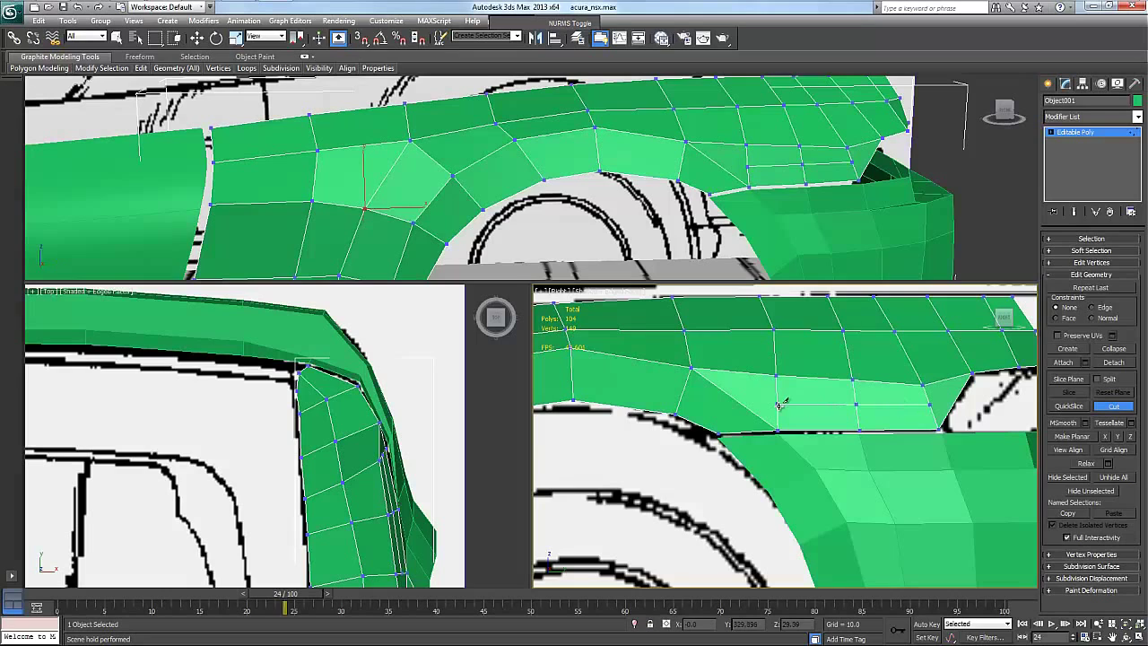
right_click(778, 404)
Try shifting the new cut's front vertex slightly forward and its rear vertex slightly down in the side view.
right_click(780, 406)
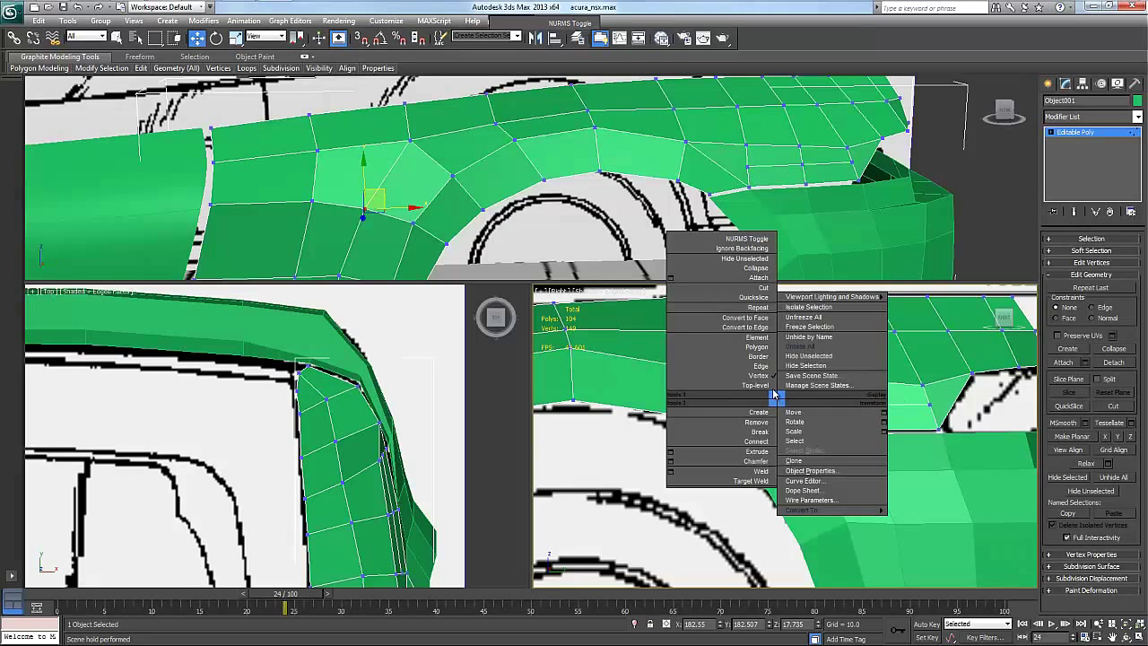
left_click(763, 379)
left_click(774, 403)
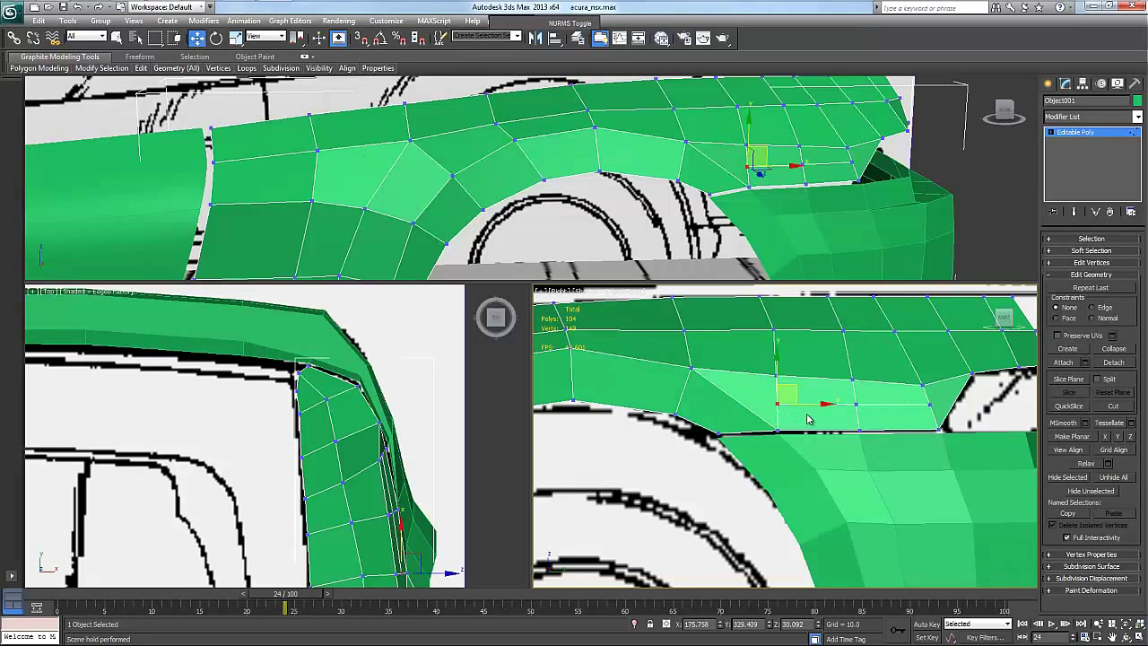
left_click_drag(834, 403, 841, 405)
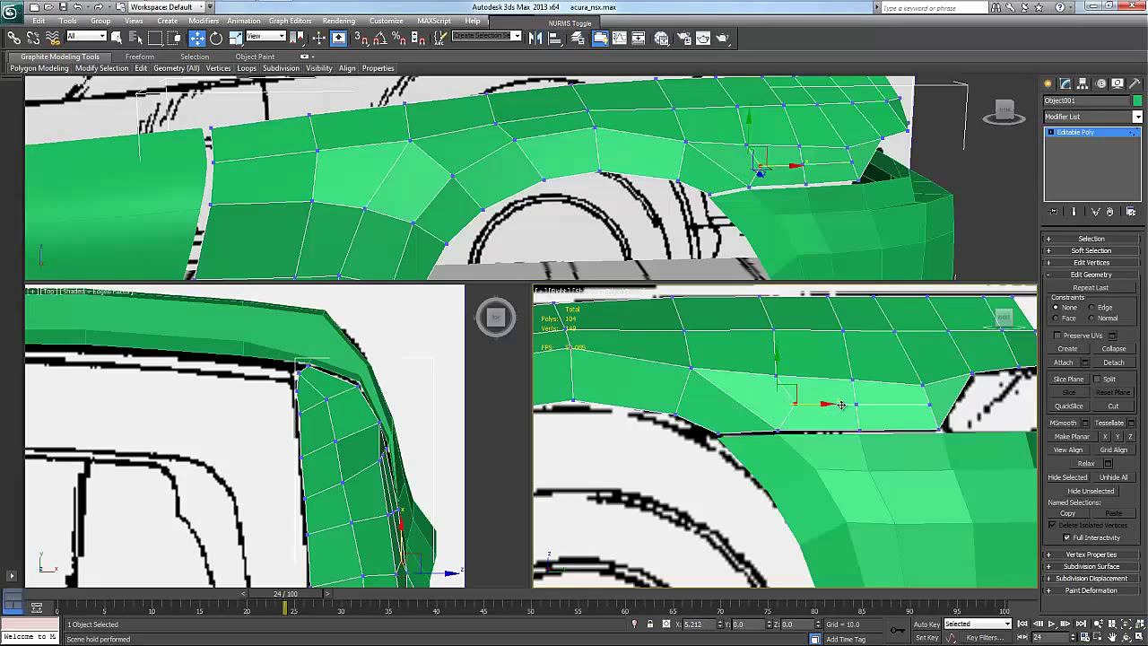
key("ctrl+z")
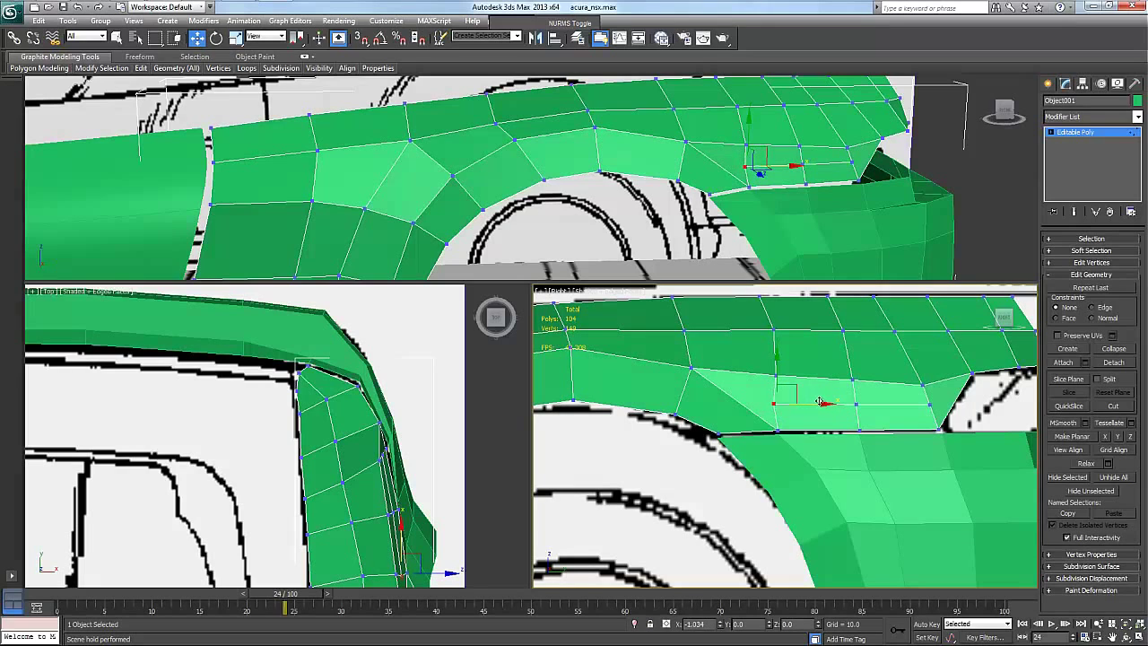
left_click(928, 403)
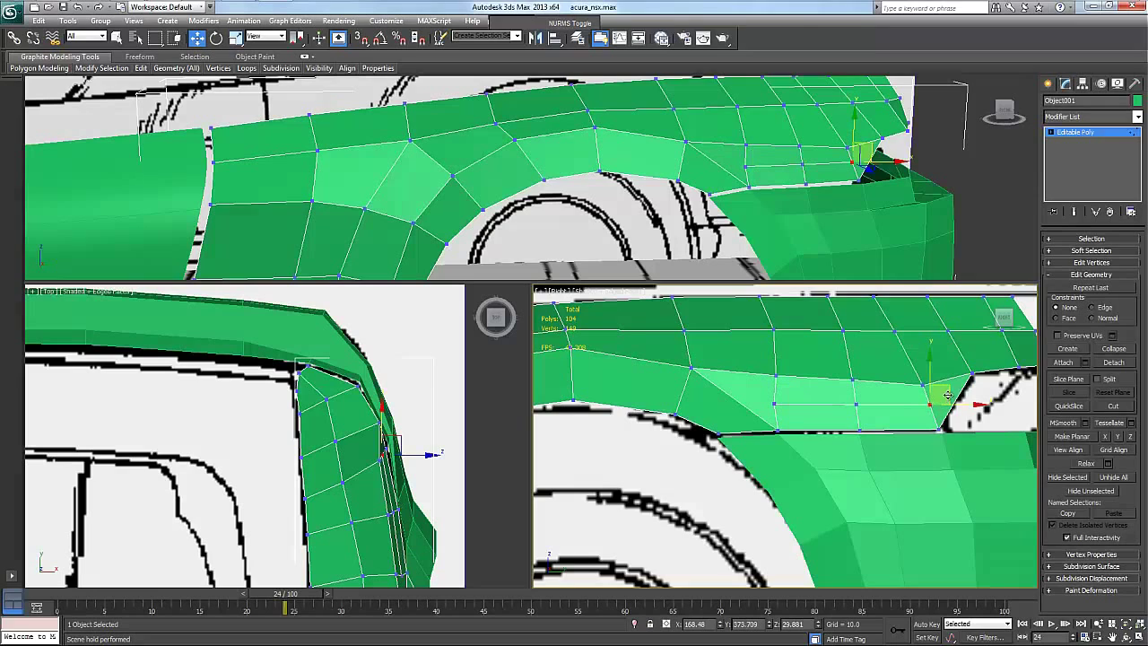
left_click_drag(945, 388, 945, 390)
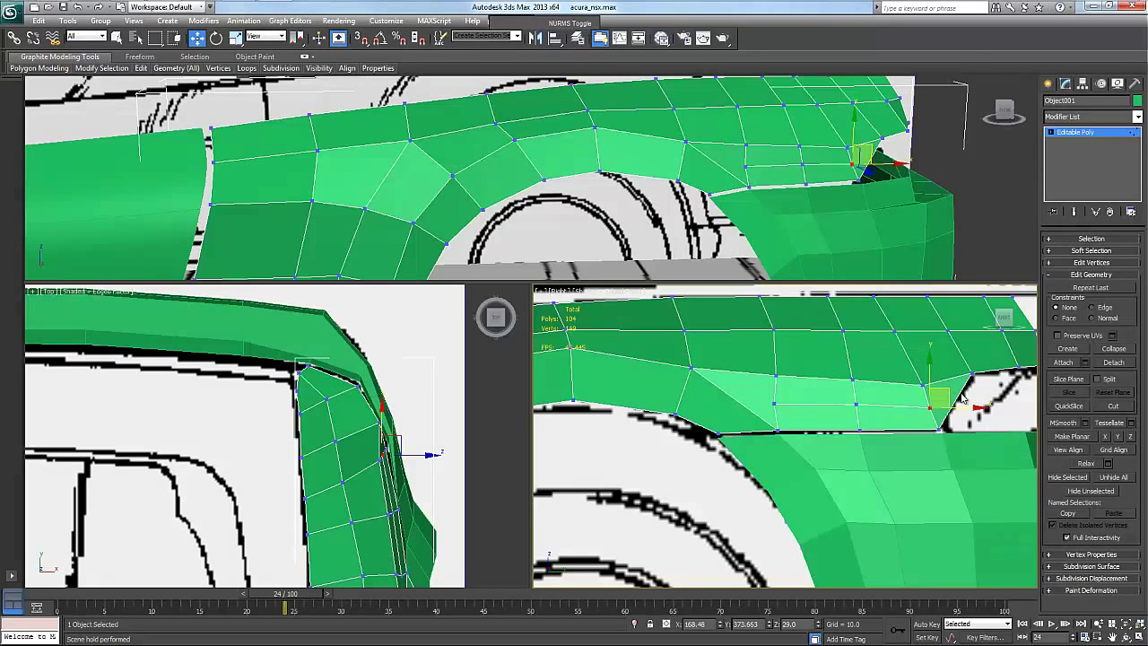
Undo the vertex adjustments and the lengthwise cut above the bumper seam.
key("ctrl+z")
key("ctrl+z")
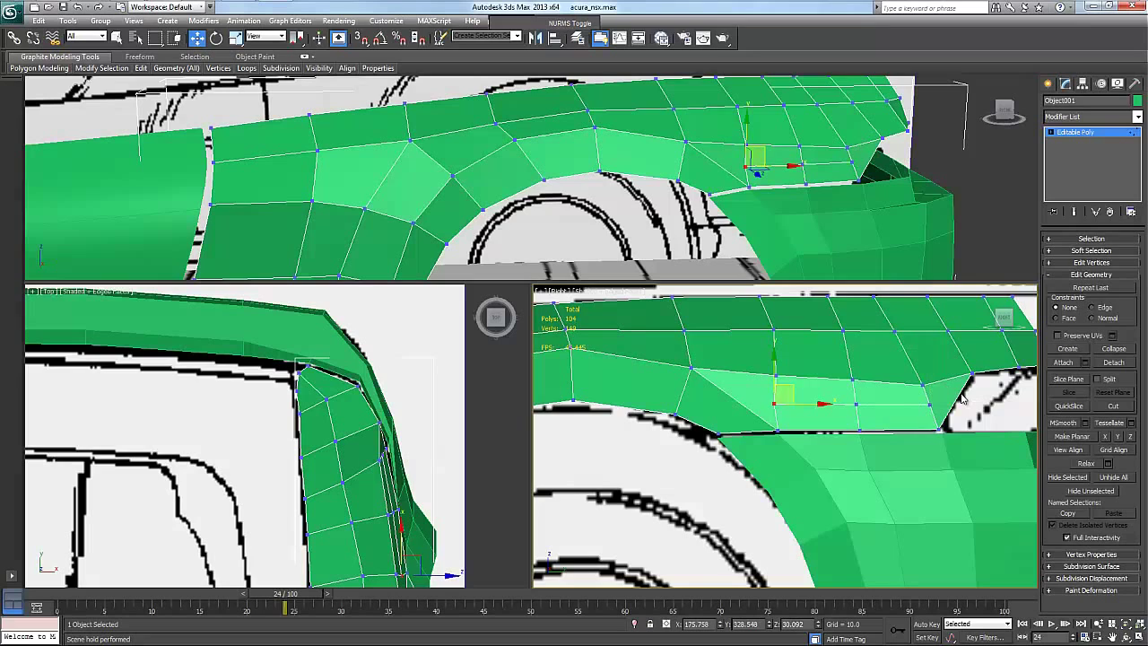
key("ctrl+z")
key("ctrl+z")
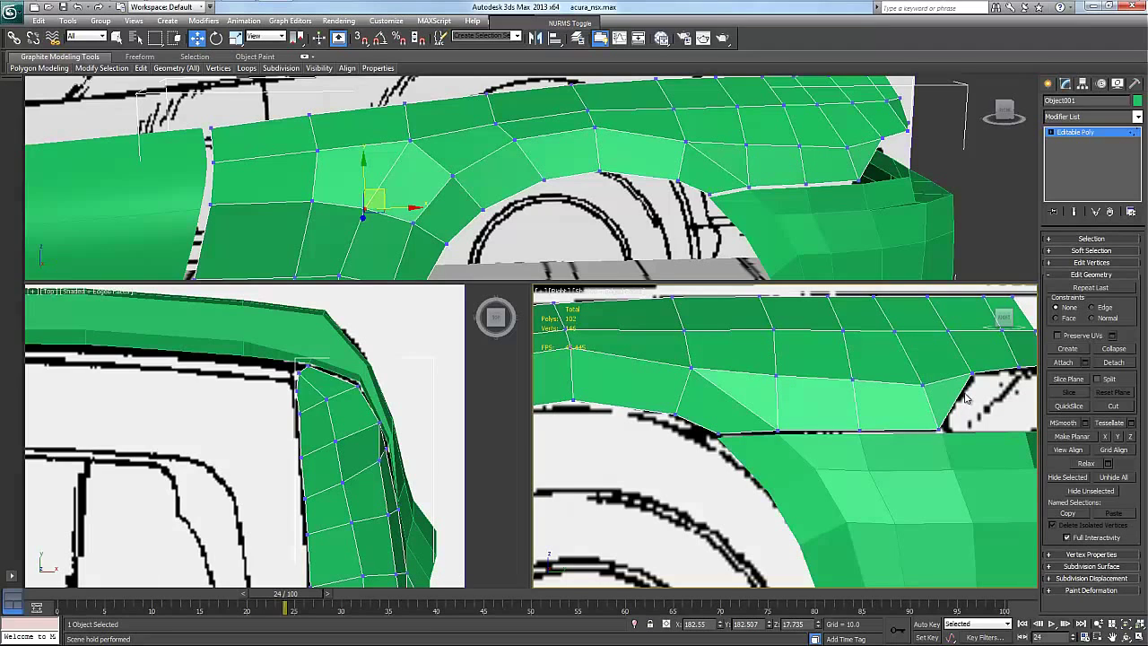
Leave vertex editing on the rear fender and select the door panel in the side view.
right_click(799, 435)
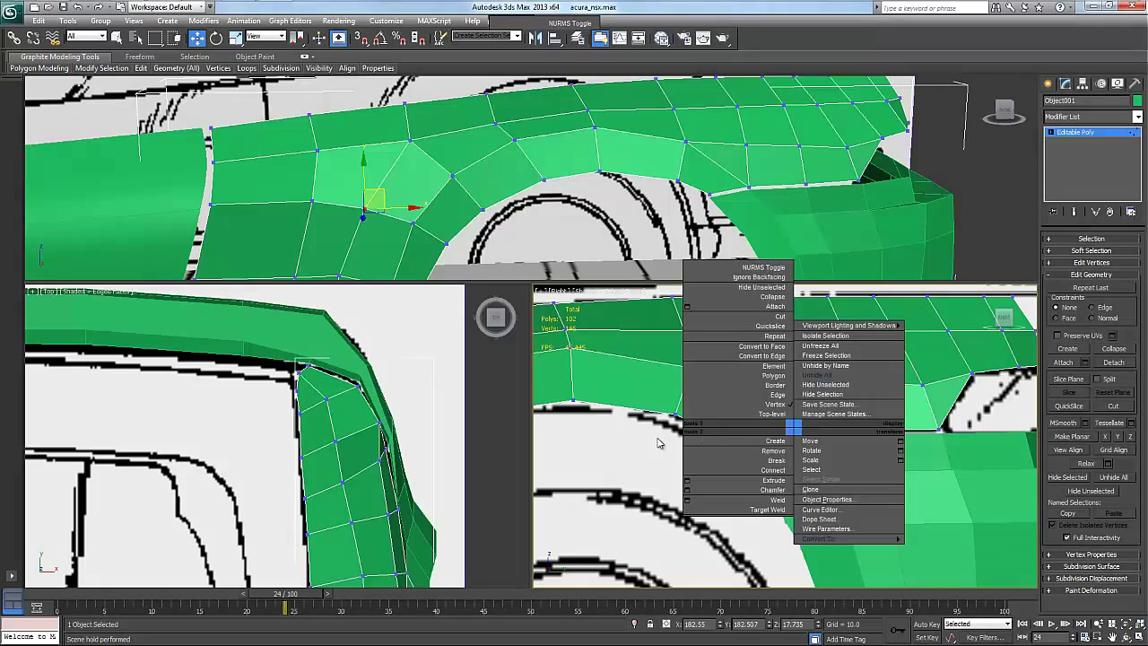
scroll(659, 443, "down", 5)
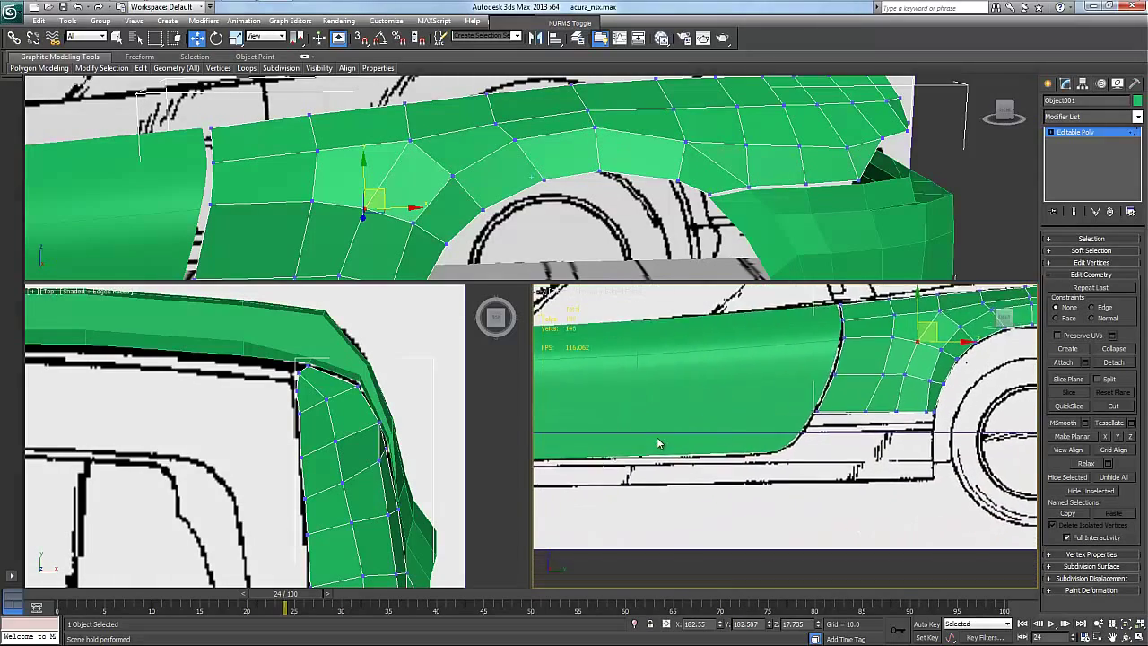
middle_click_drag(659, 443, 704, 445)
key("1")
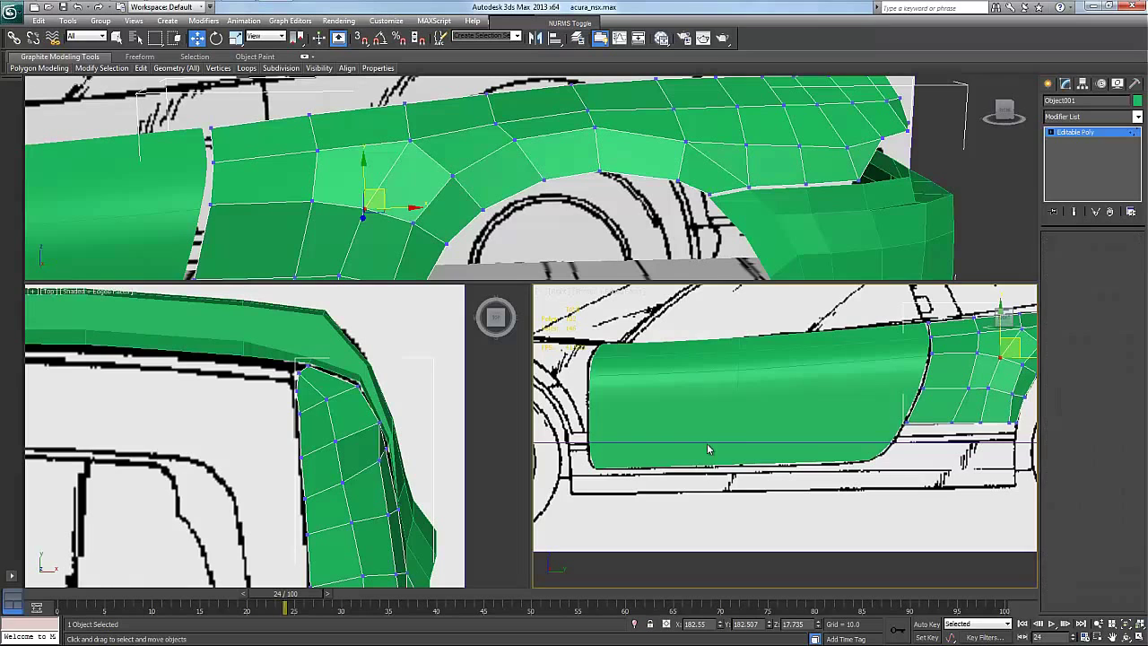
left_click(712, 439)
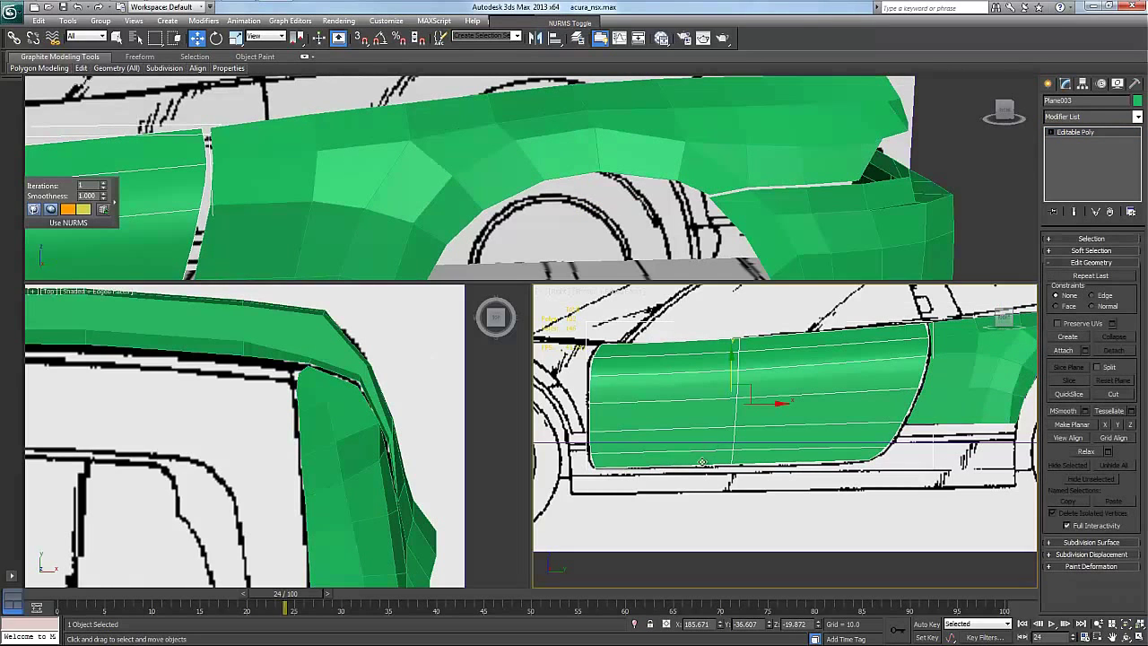
Examine the door's front, lower and rear borders and the sill area against the side blueprint.
scroll(702, 462, "up", 2)
scroll(732, 438, "down", 1)
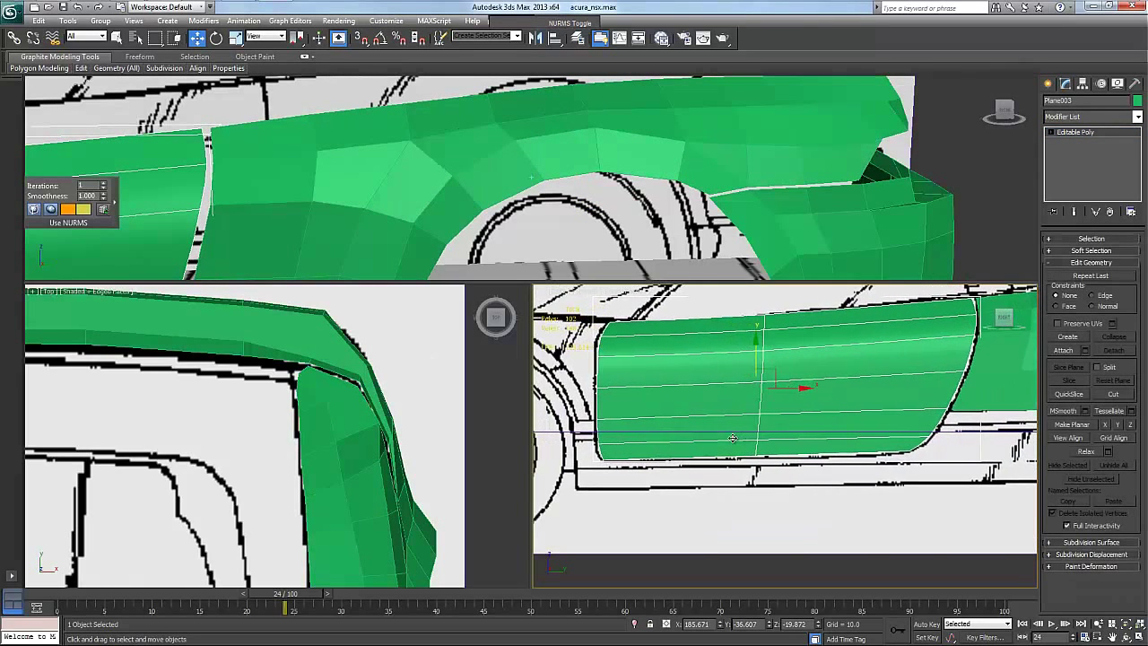
middle_click_drag(732, 438, 755, 434)
middle_click_drag(627, 423, 726, 461)
scroll(726, 461, "up", 3)
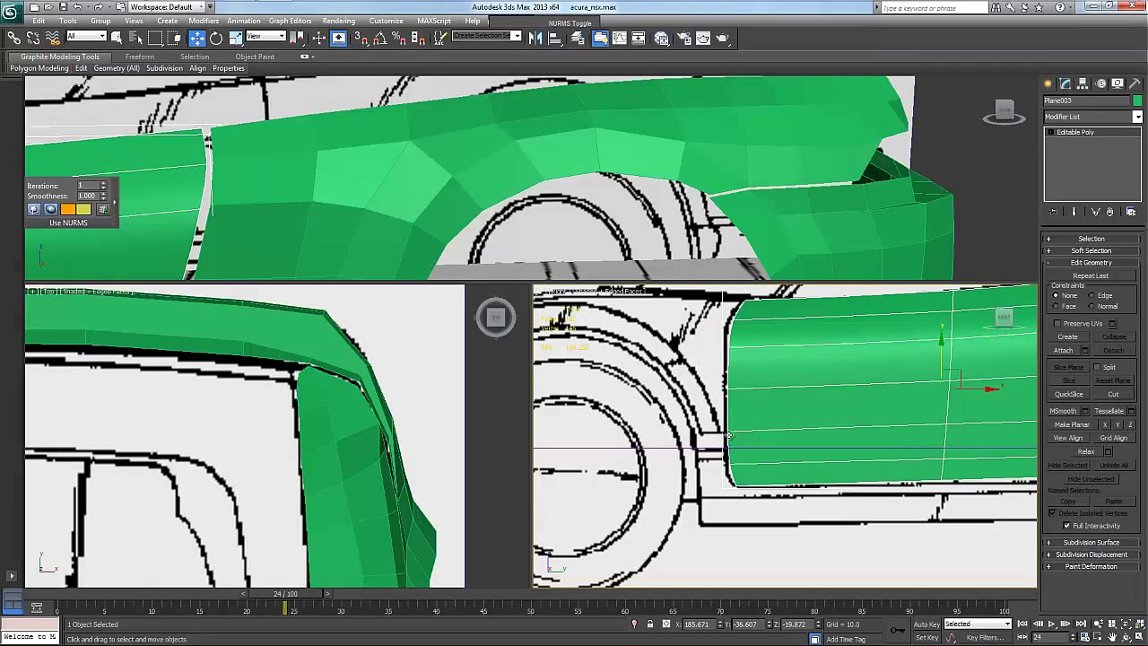
middle_click_drag(728, 436, 424, 460)
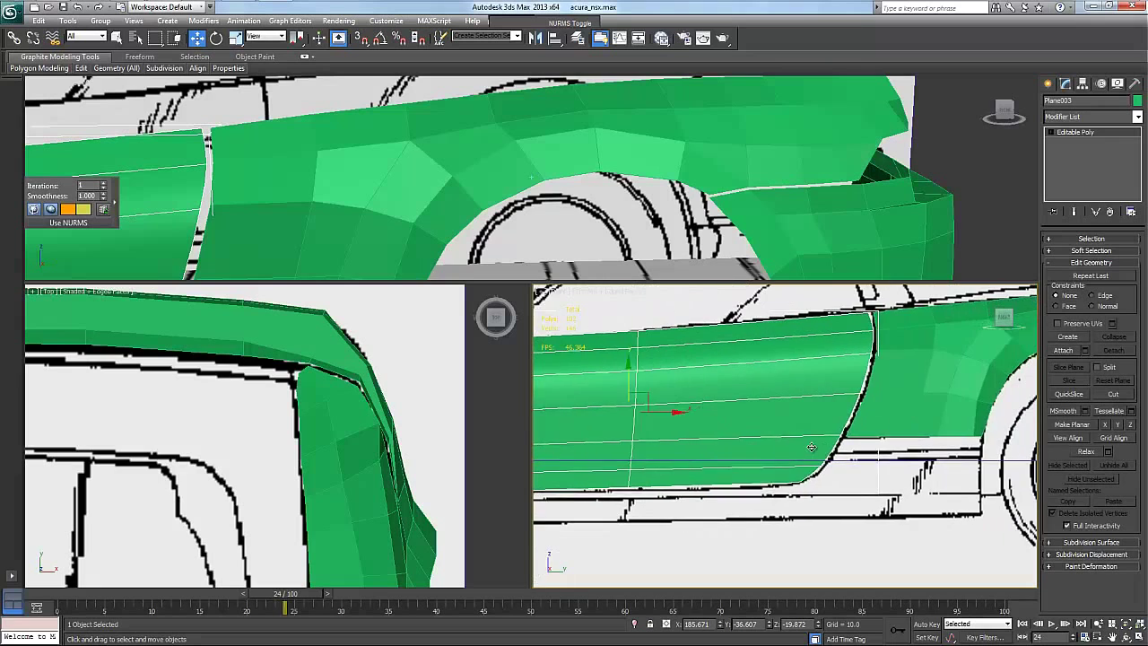
middle_click_drag(811, 447, 950, 448)
scroll(860, 453, "down", 1)
scroll(860, 453, "up", 1)
Select the door's lower border edges, from the lower front corner along the bottom to the lower rear corner.
right_click(656, 412)
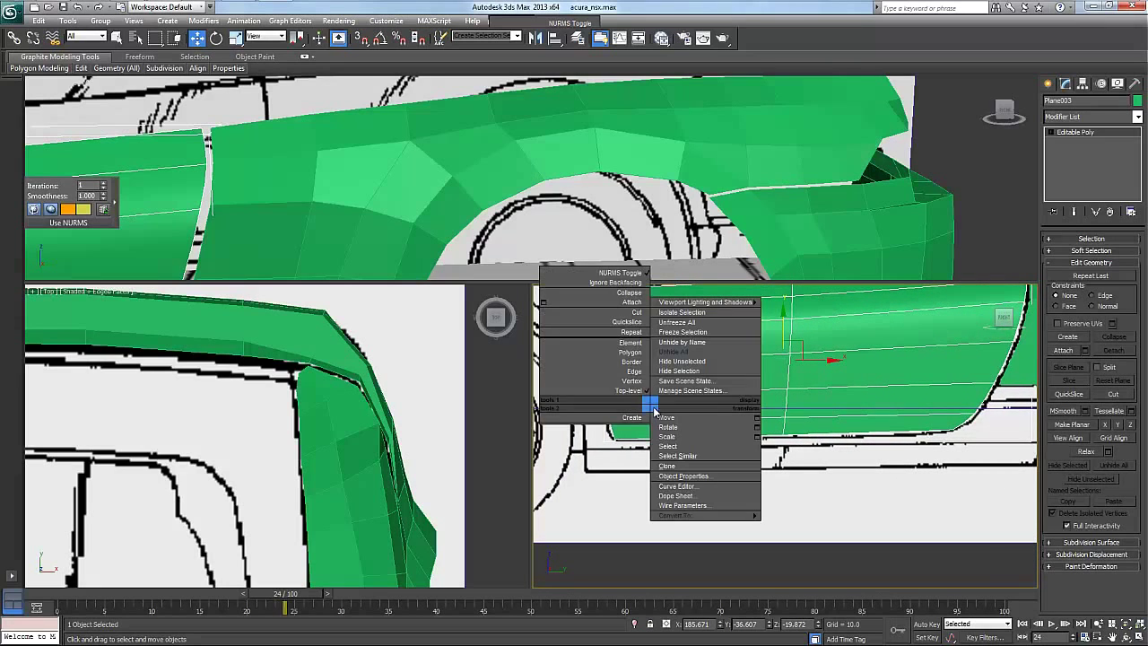
left_click(634, 371)
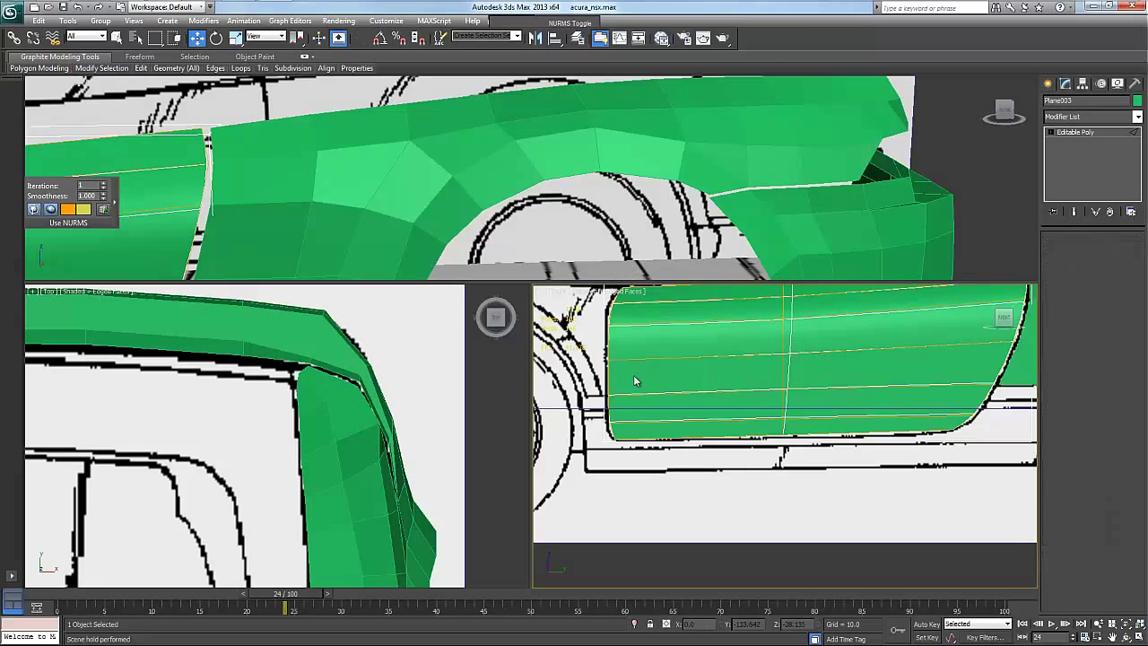
left_click(607, 406)
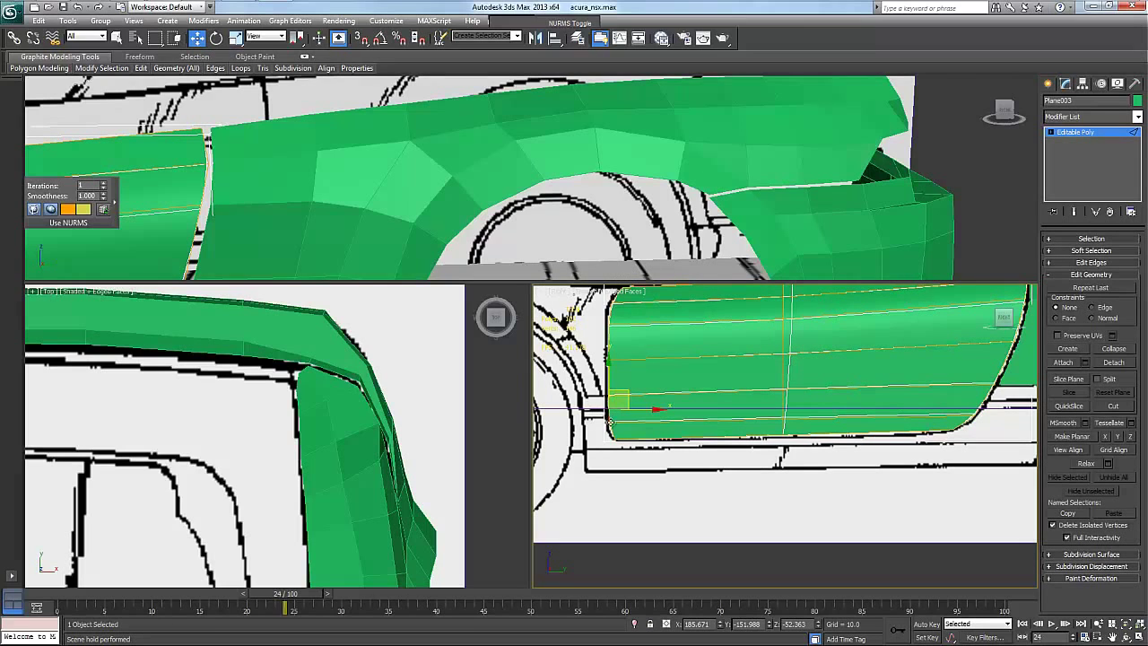
left_click(647, 441)
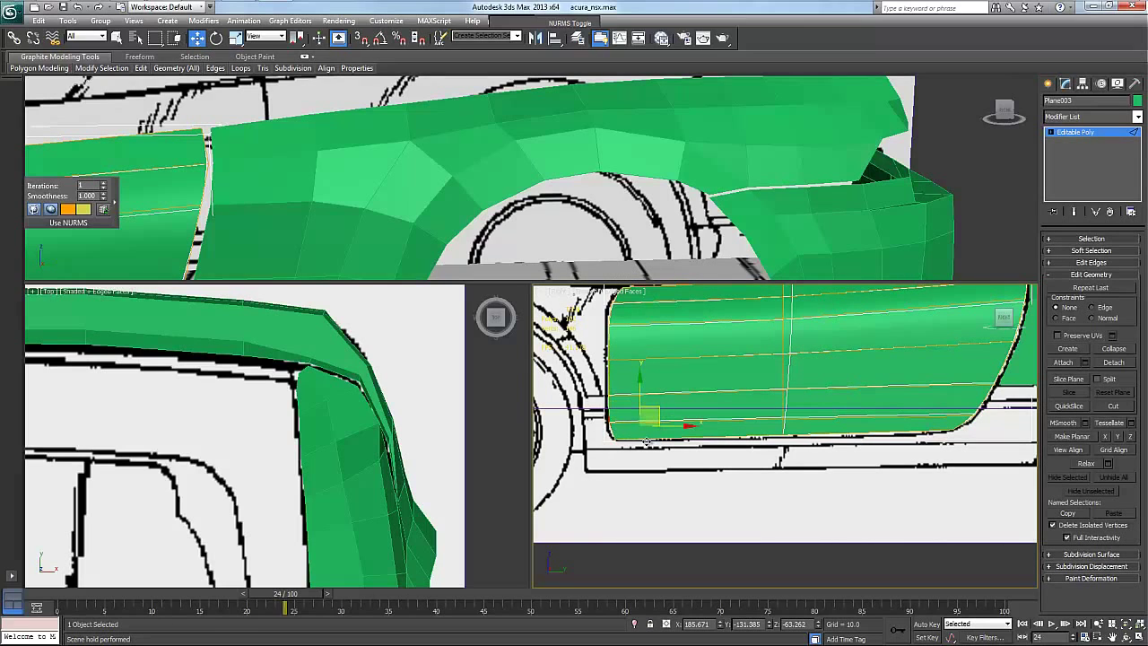
left_click(811, 436)
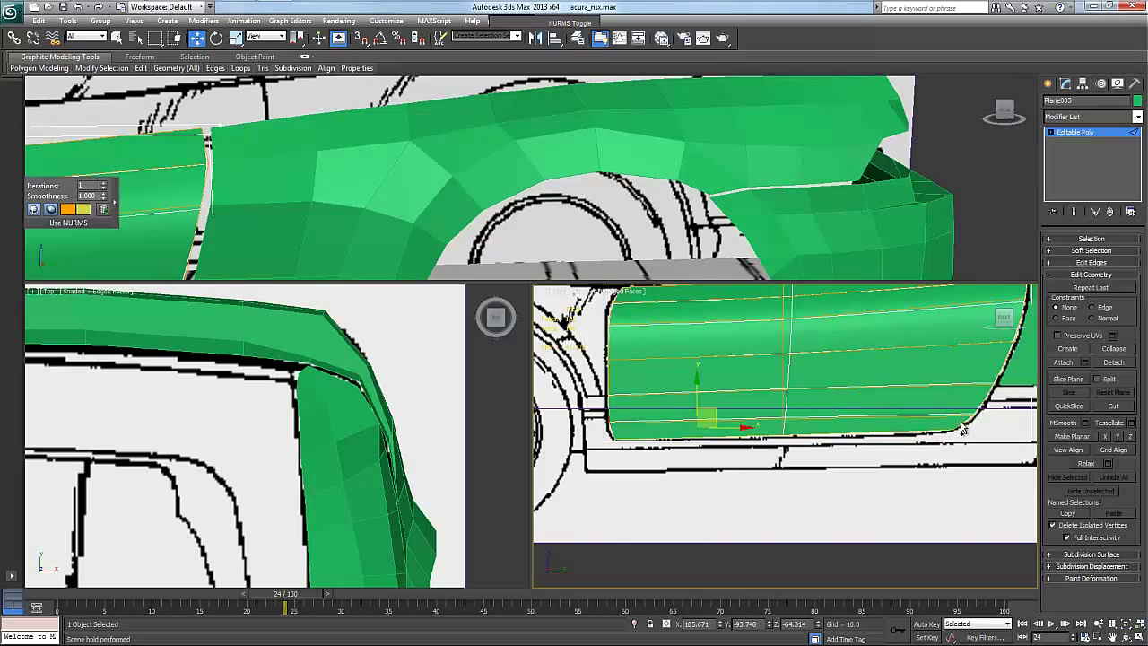
left_click(961, 424)
left_click(982, 405)
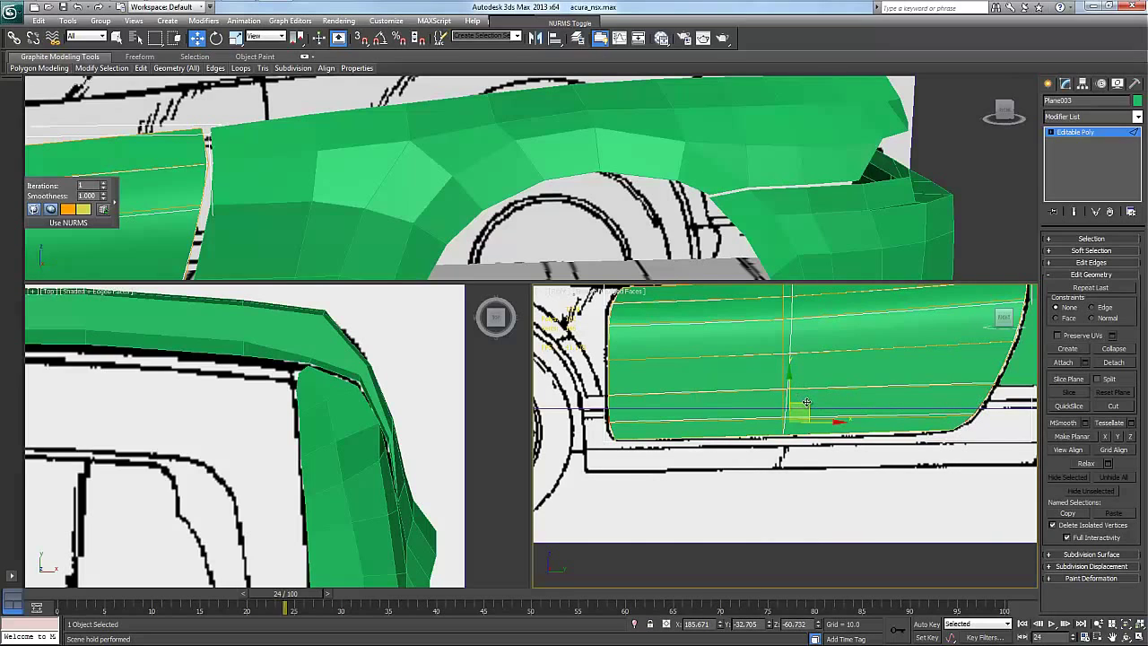
Extrude the selected border edges into a new polygon strip by scaling them wider lengthwise, and lower the new edges toward the blueprint's sill line.
key("r")
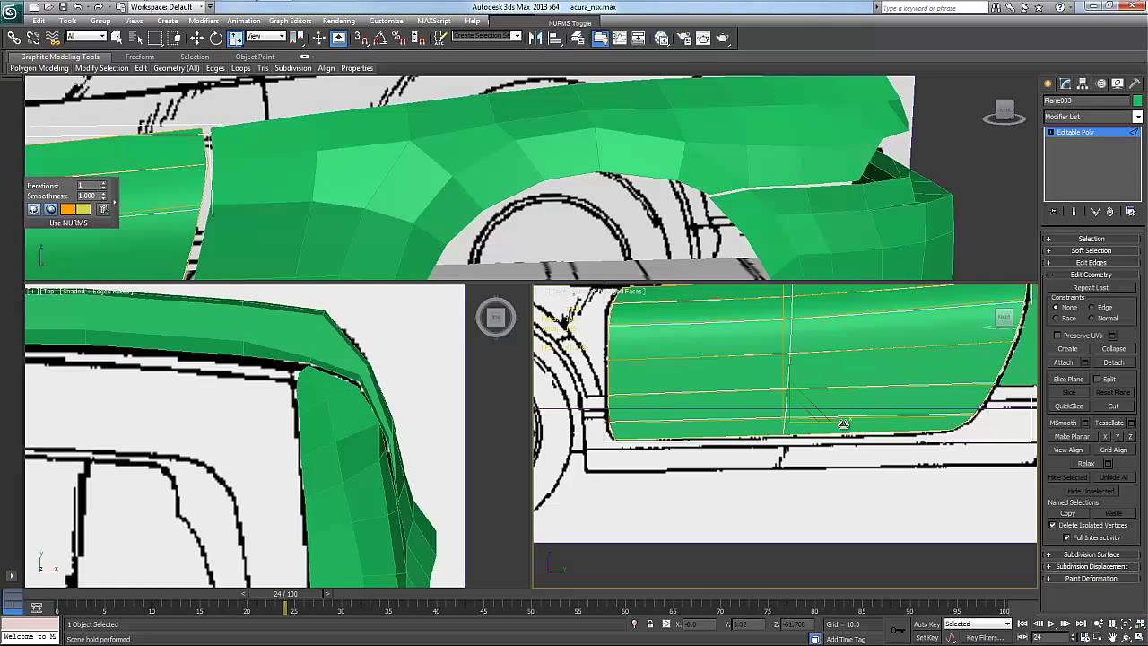
left_click_drag(843, 424, 848, 424)
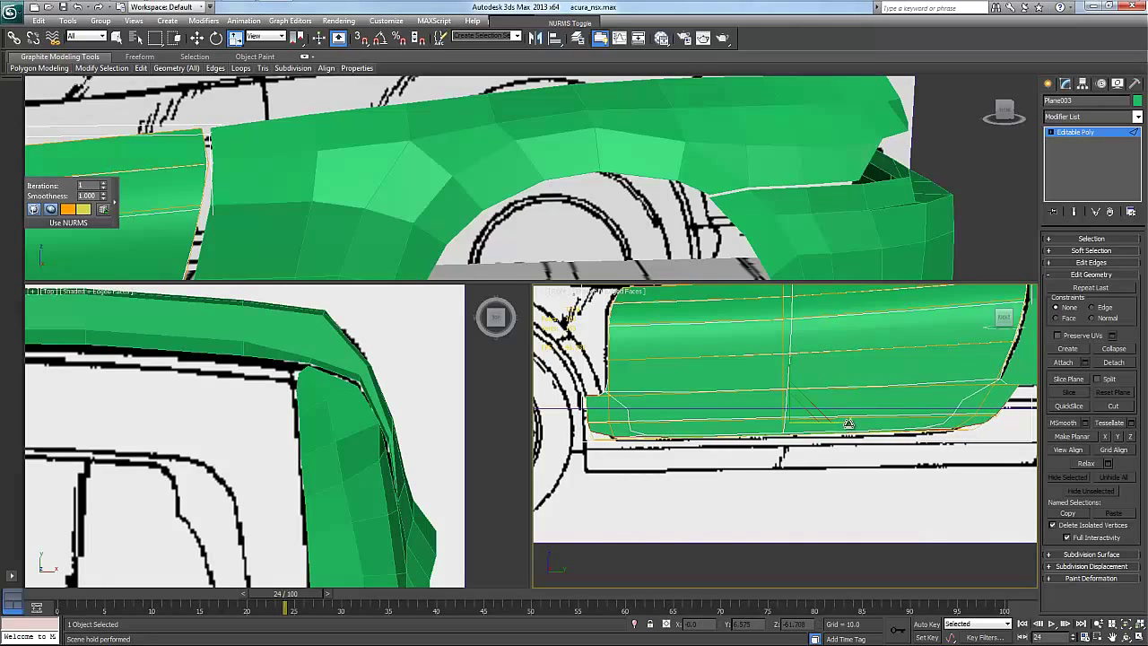
key("w")
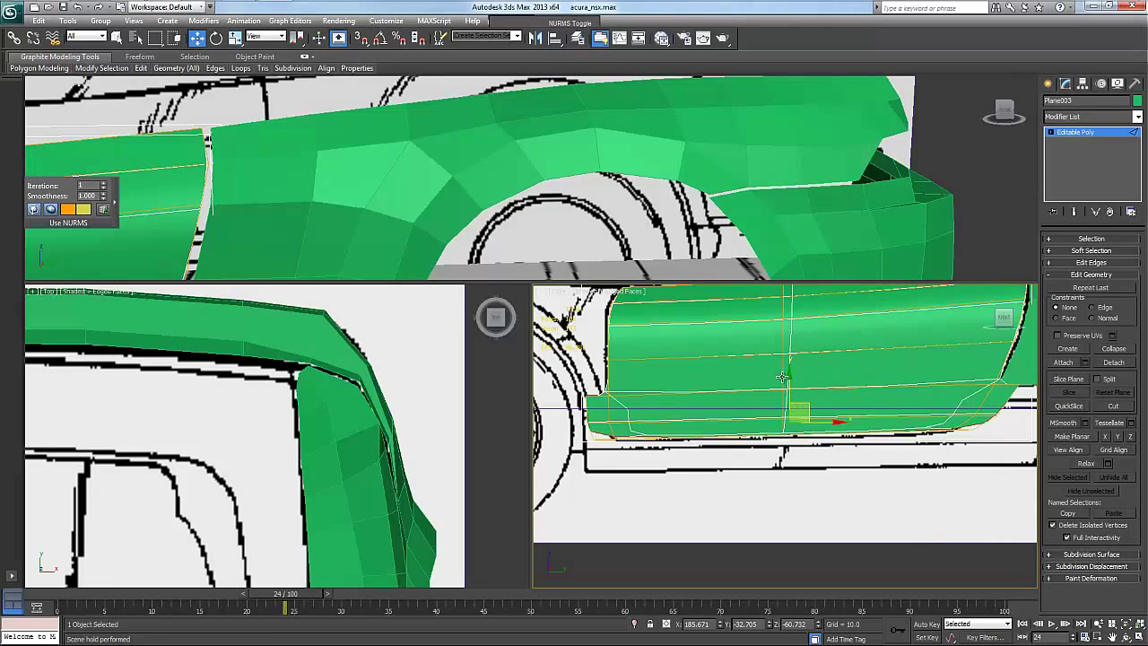
left_click_drag(788, 381, 787, 397)
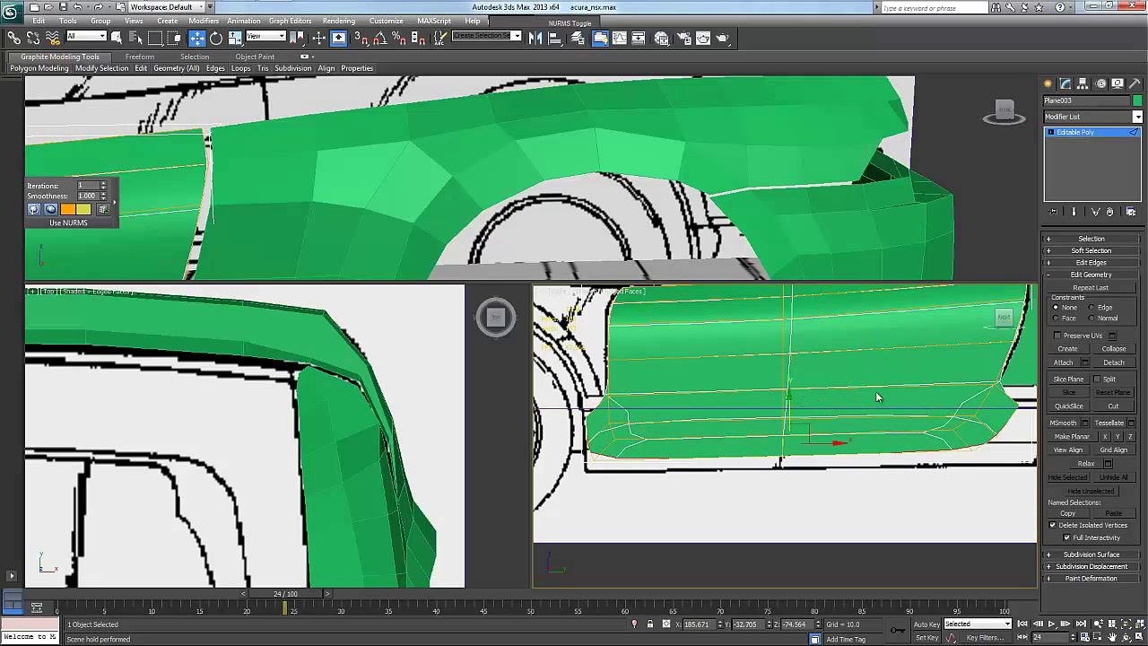
Select the new strip's polygons along the door's bottom and clone them straight down as a separate object.
right_click(893, 442)
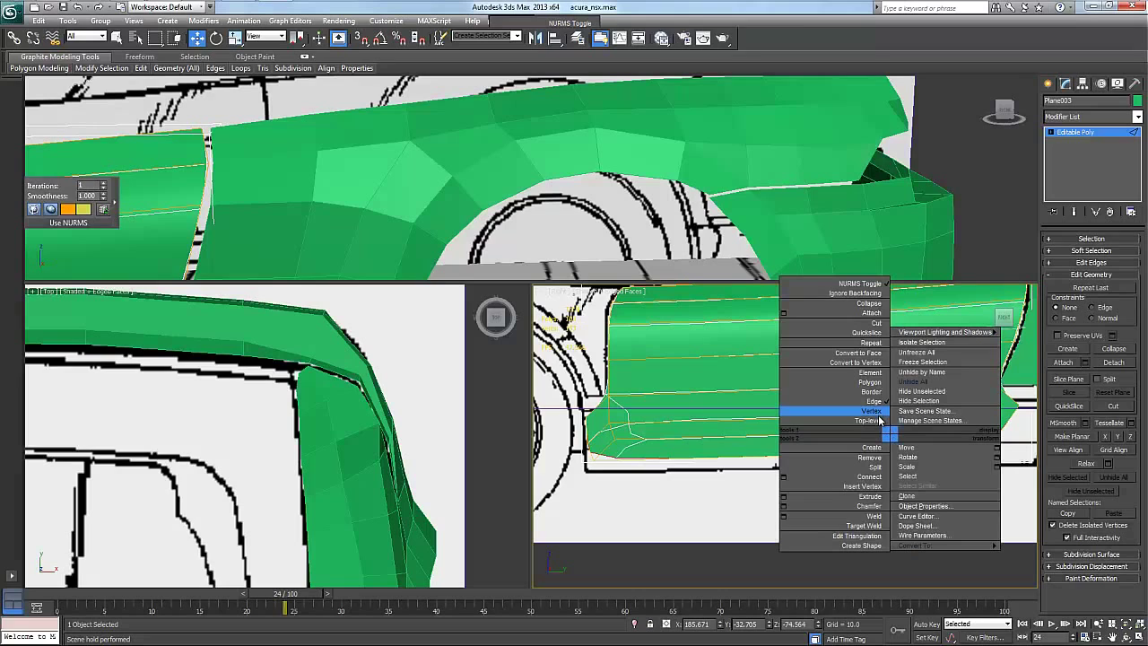
left_click(869, 382)
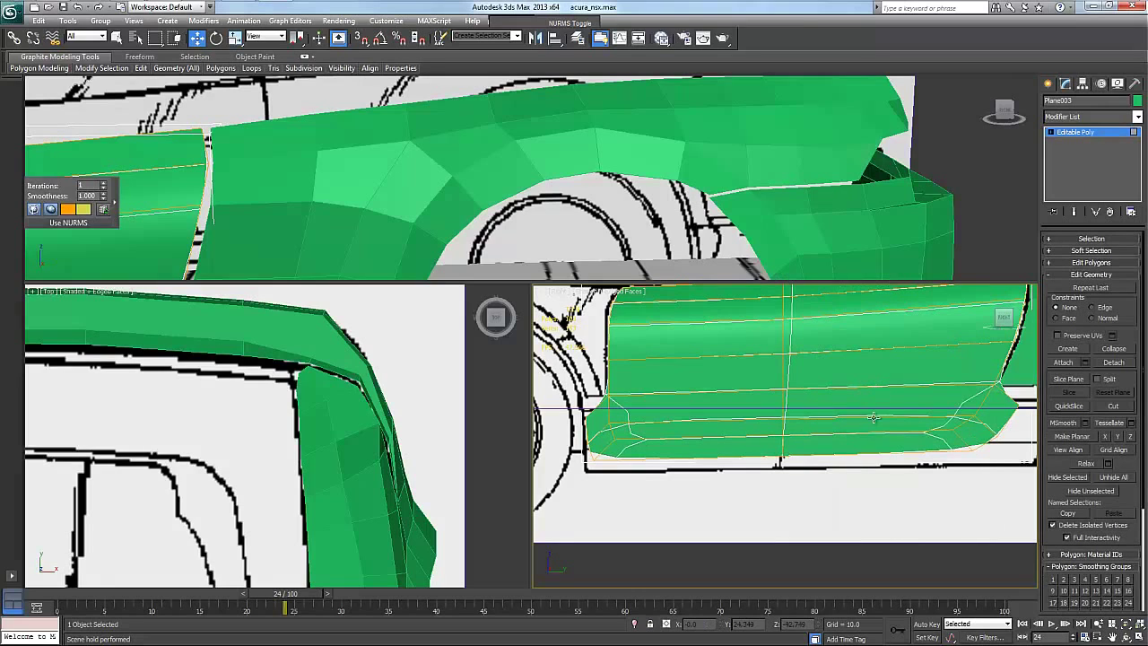
left_click_drag(986, 429, 931, 444)
left_click_drag(652, 449, 598, 422)
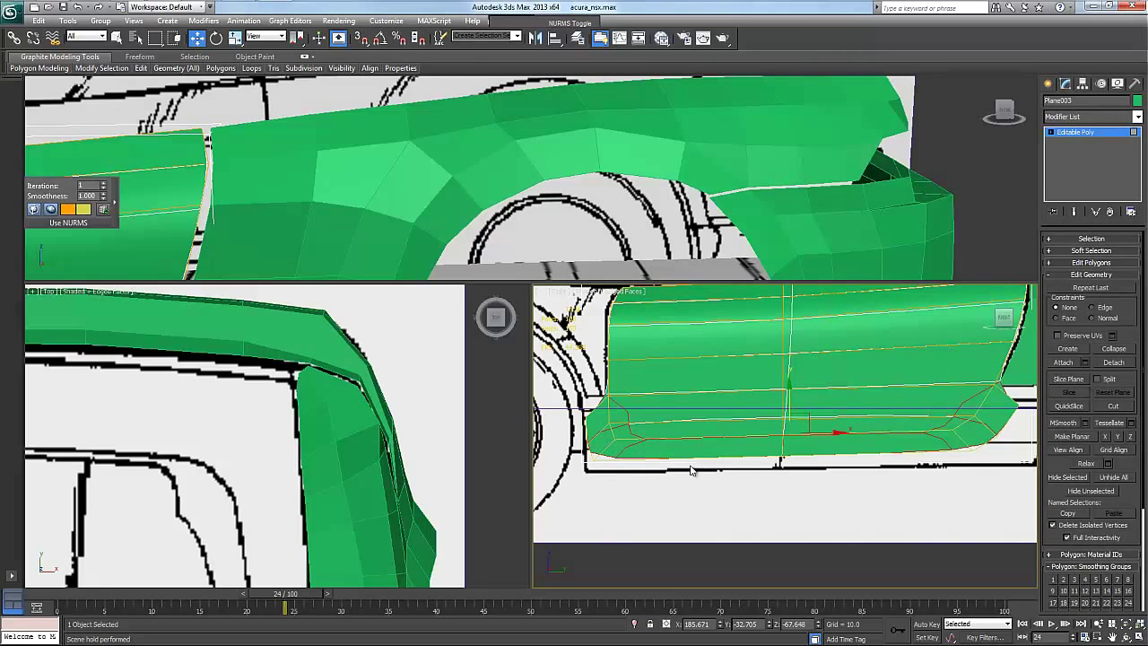
left_click_drag(787, 387, 783, 468, "shift")
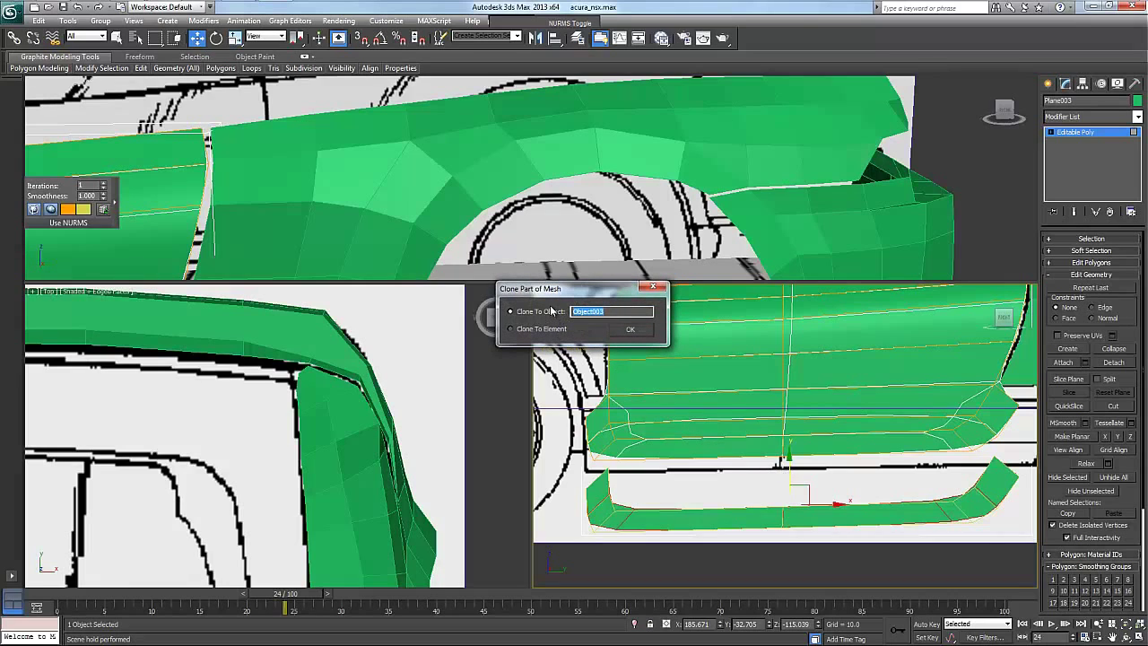
left_click(621, 330)
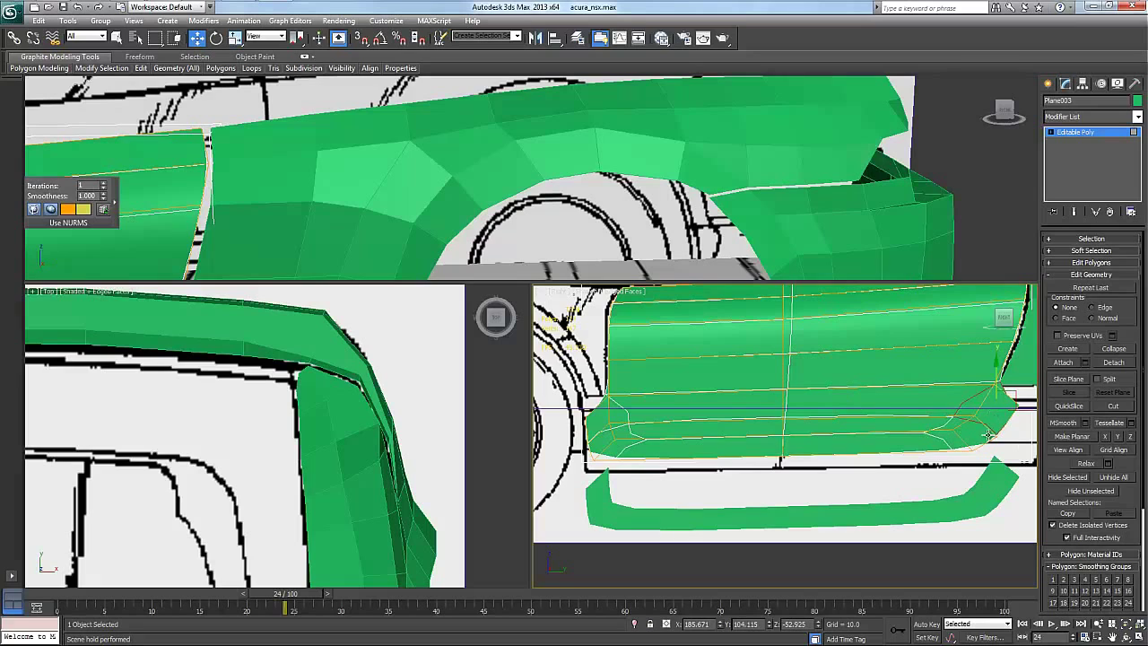
Delete the original polygon strip below the door's lower border and turn off NURMS subdivision on the door.
left_click_drag(988, 436, 594, 421)
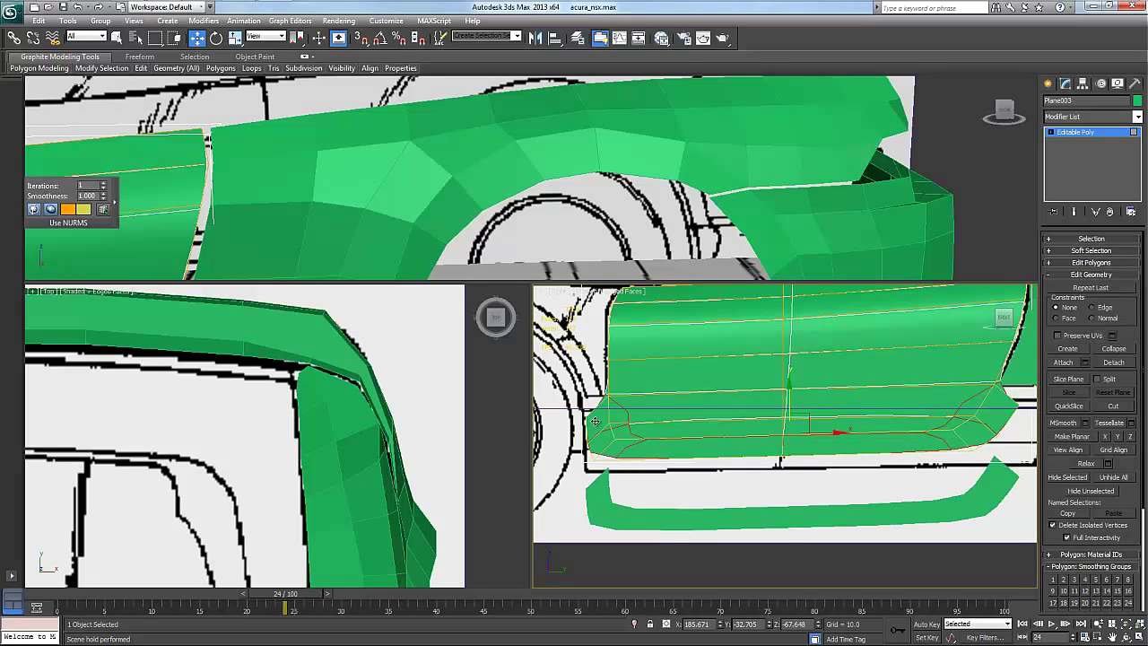
key("Delete")
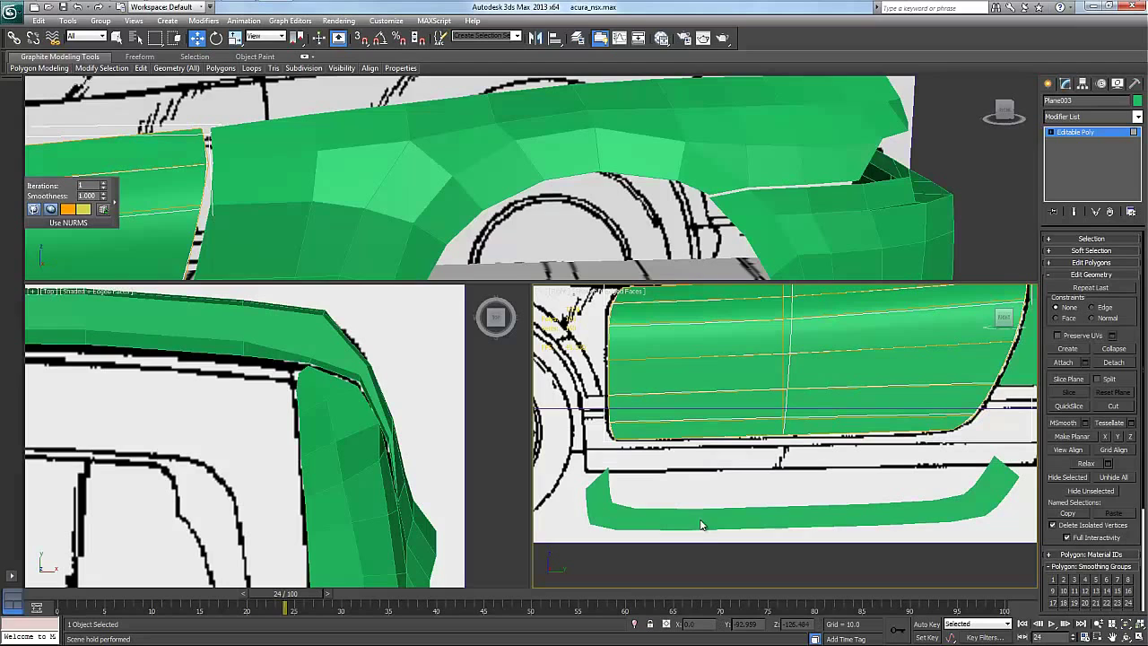
left_click(708, 391)
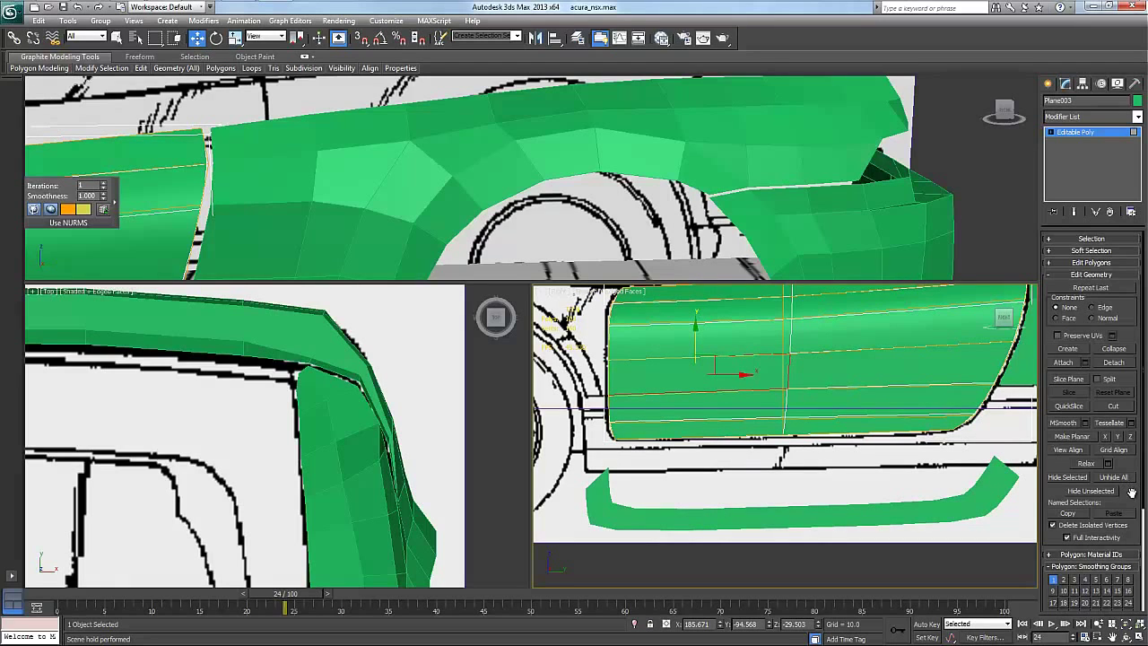
left_click_drag(1131, 492, 1083, 248)
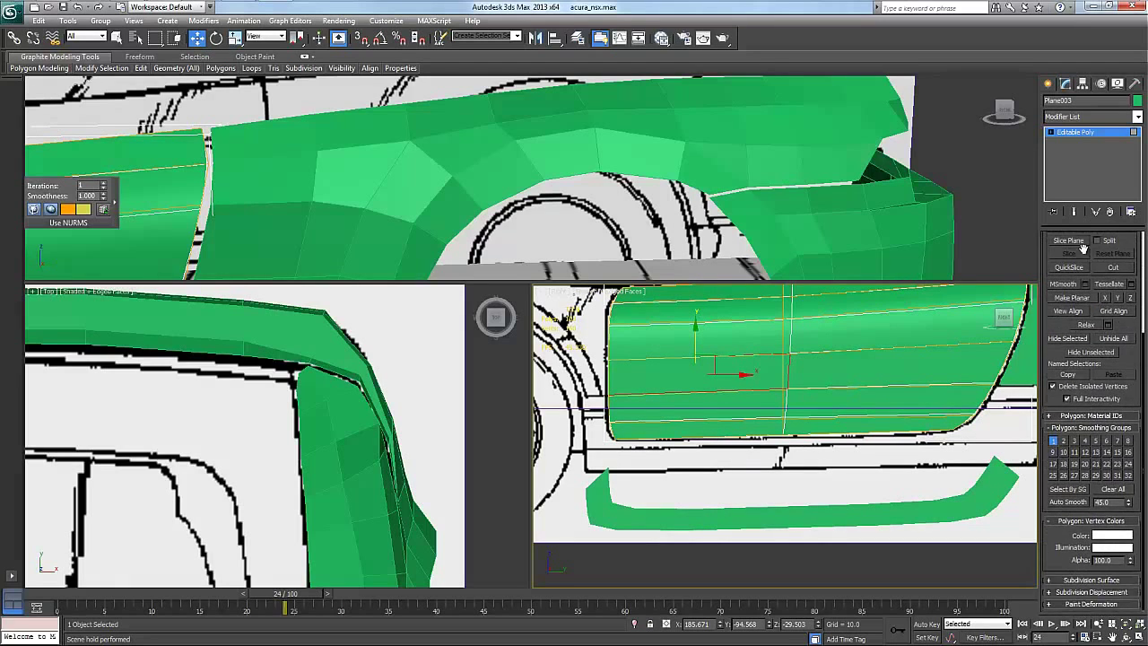
left_click(1090, 582)
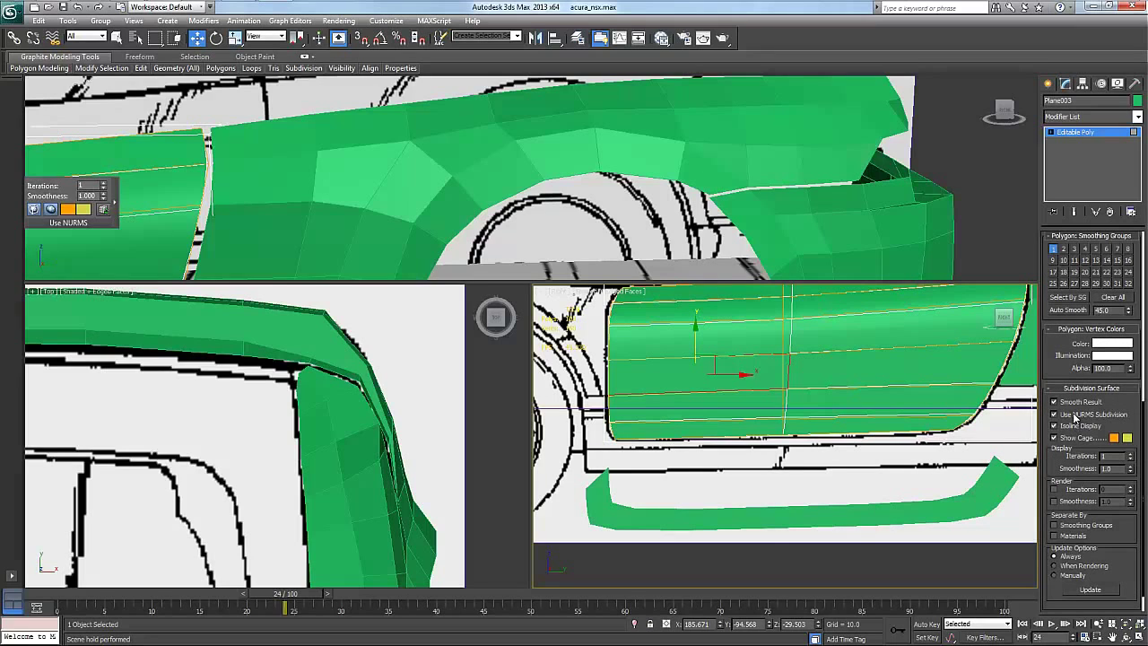
left_click(1073, 416)
left_click(978, 508)
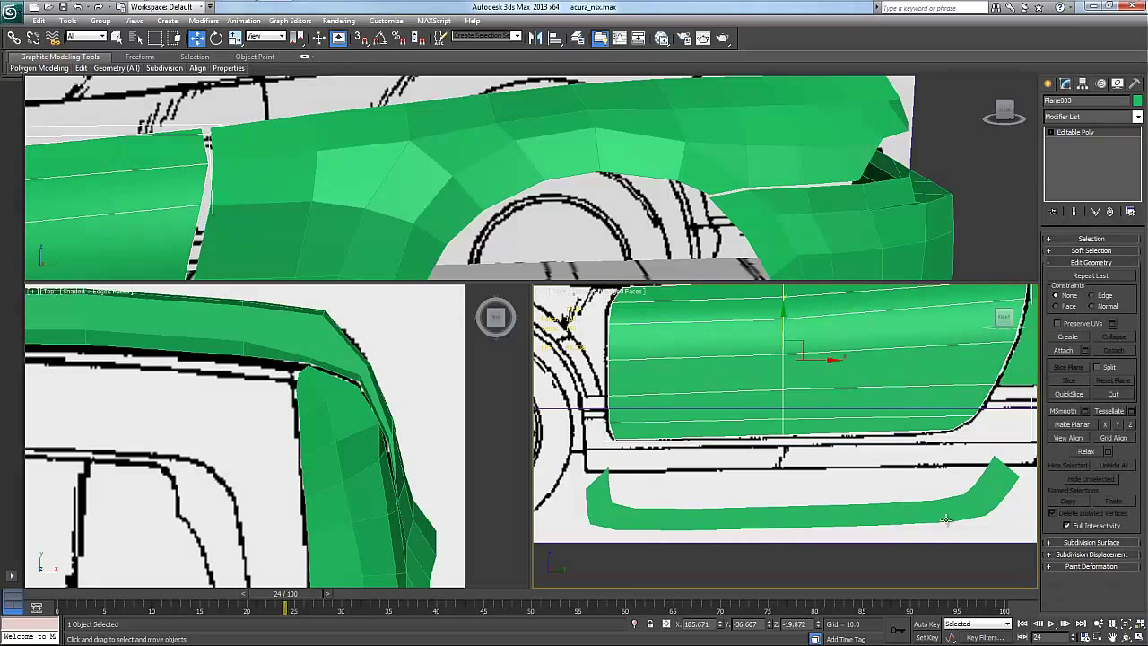
Turn off NURMS subdivision on the cloned sill strip below the door.
left_click(948, 517)
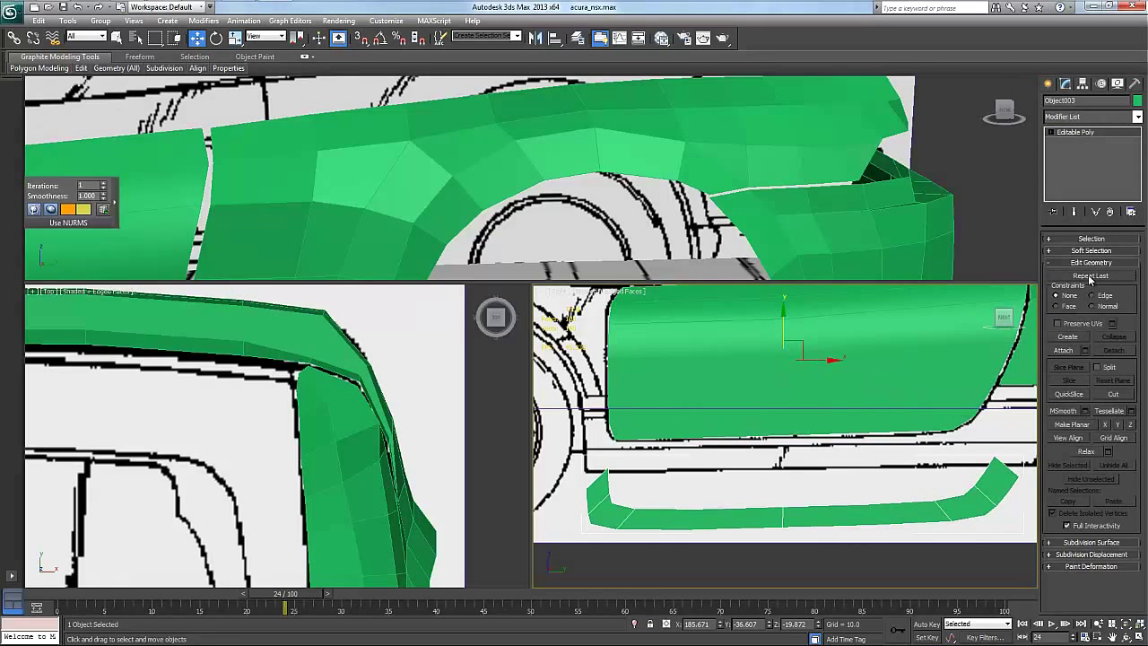
left_click(1091, 263)
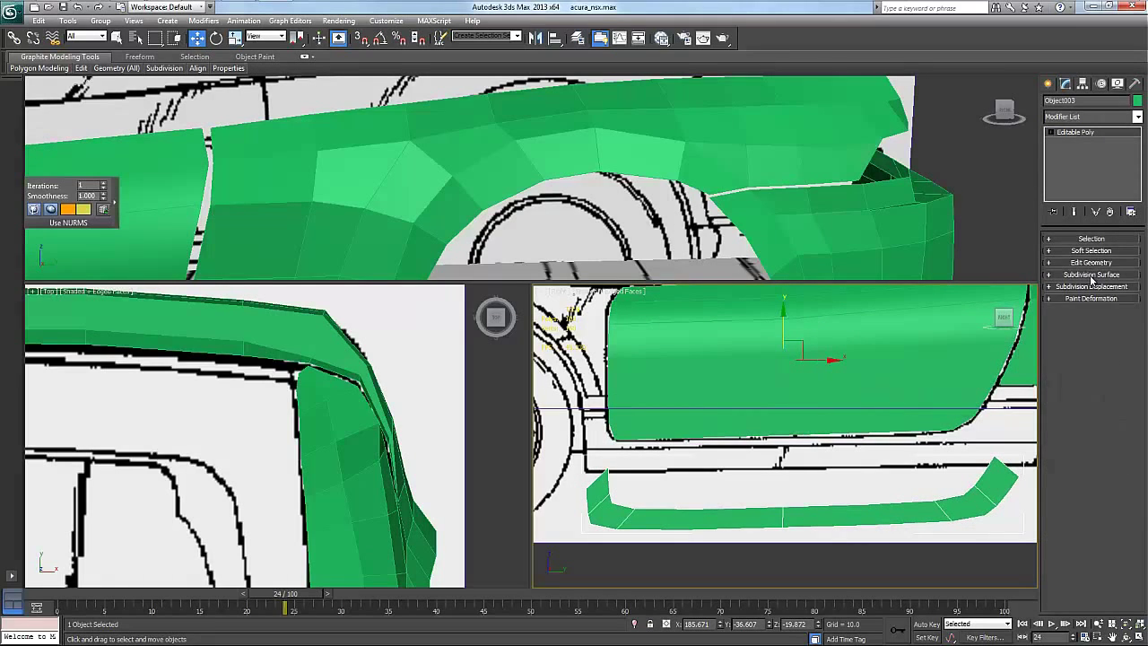
left_click(1091, 275)
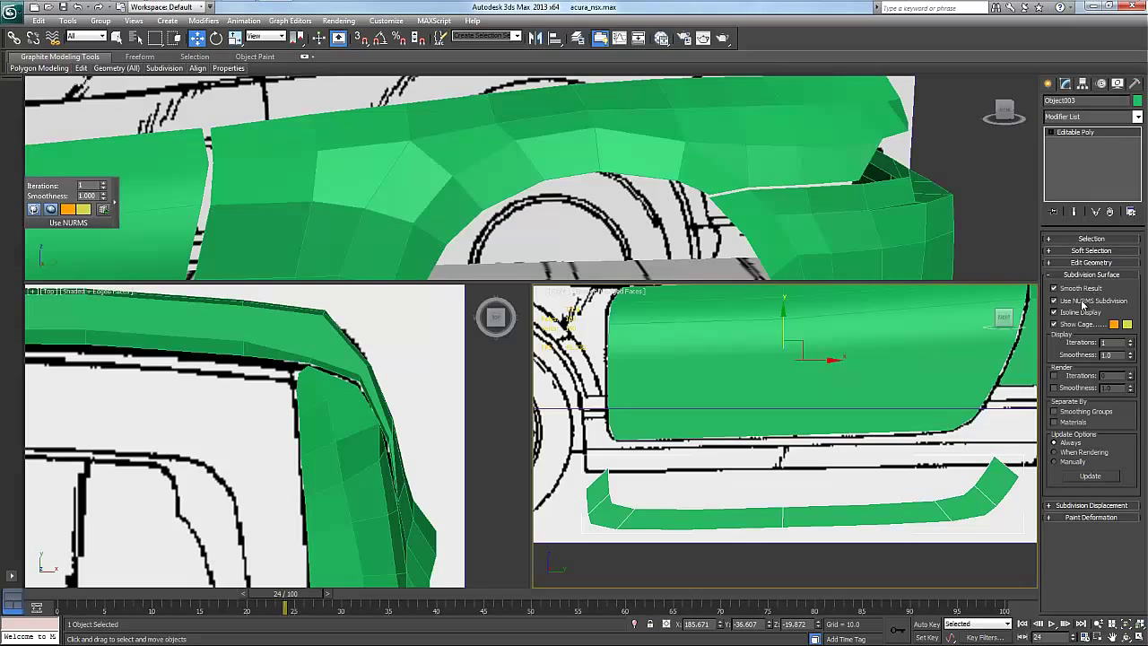
left_click(1077, 302)
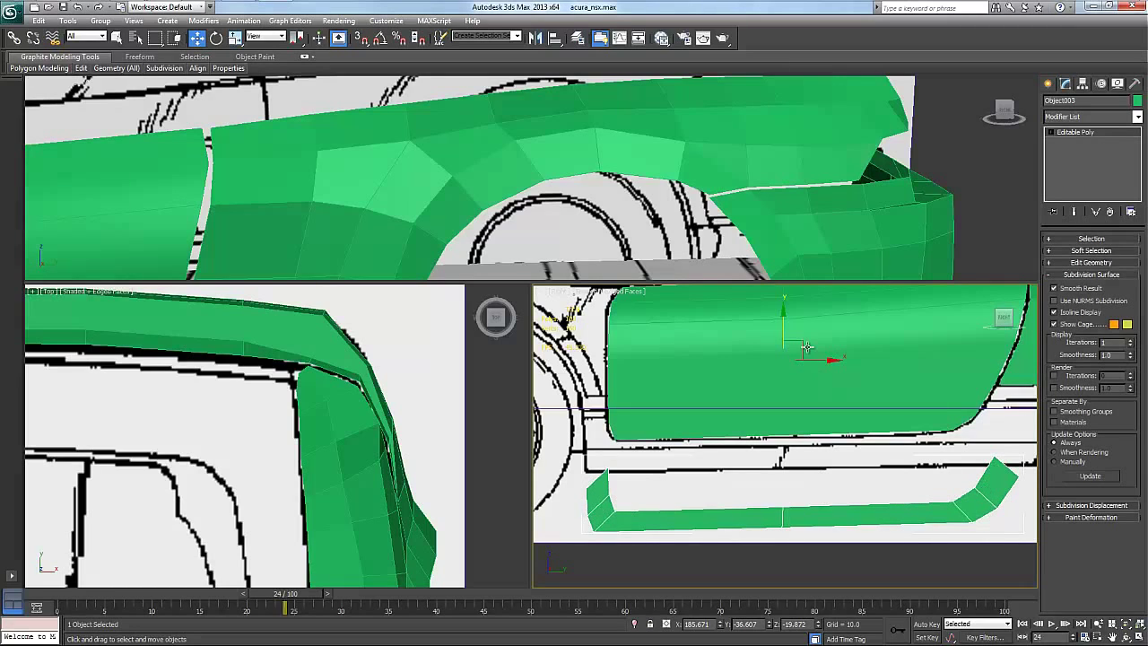
Center the sill strip's pivot on the object and move the strip straight up against the door's lower border.
left_click(1082, 85)
left_click(1082, 159)
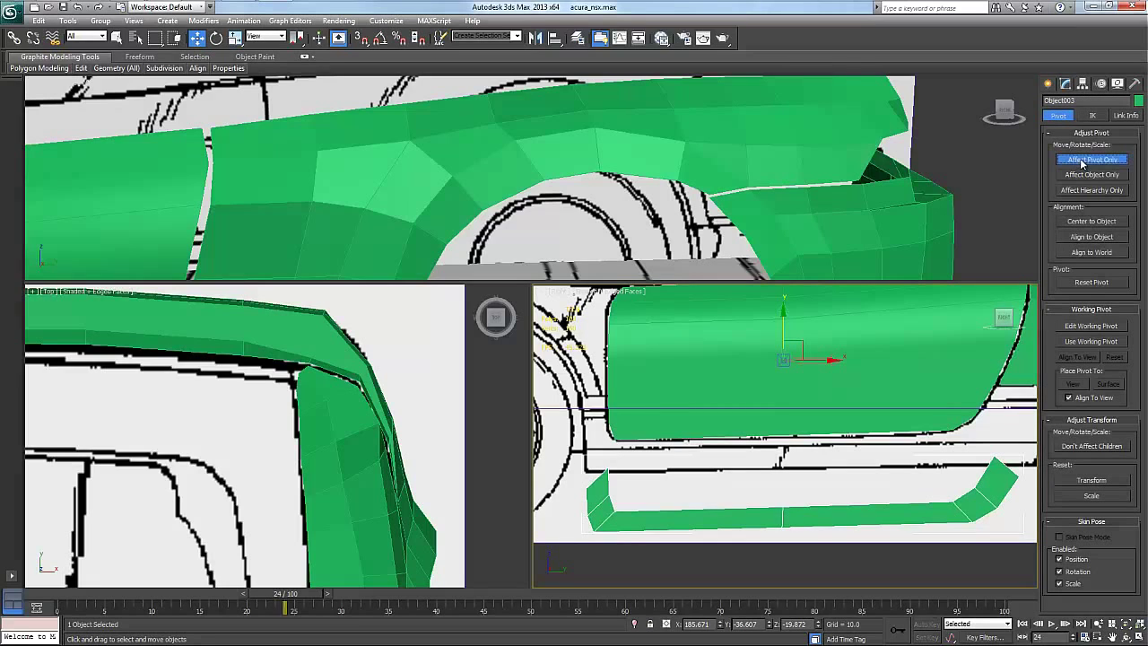
left_click(1091, 224)
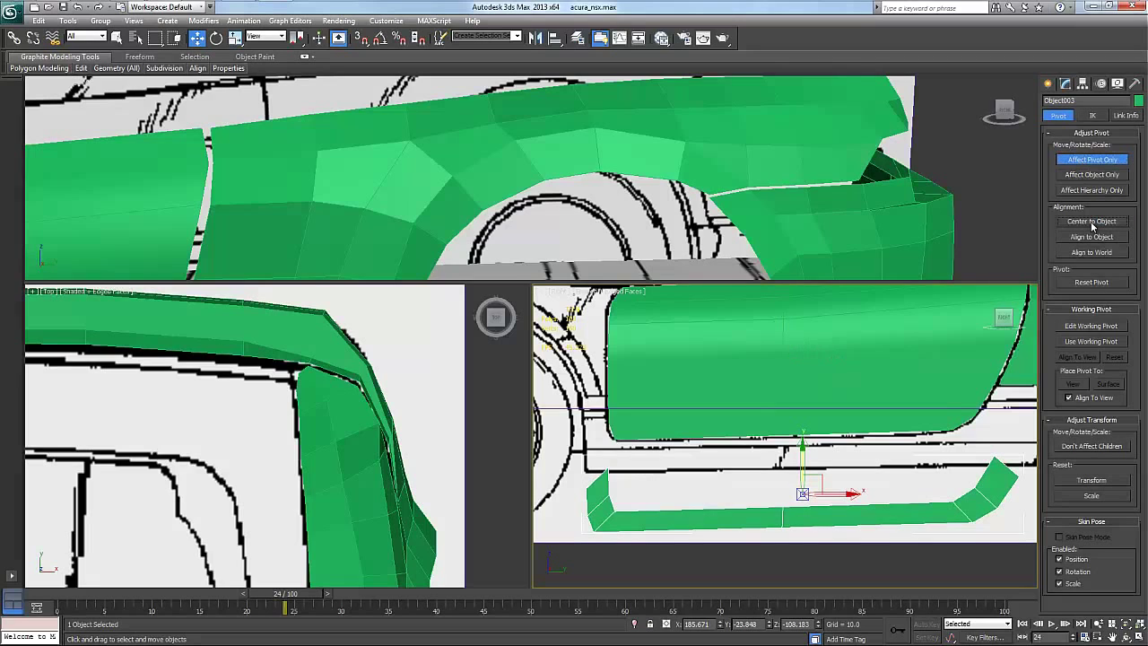
left_click(1077, 162)
left_click_drag(804, 449, 810, 382)
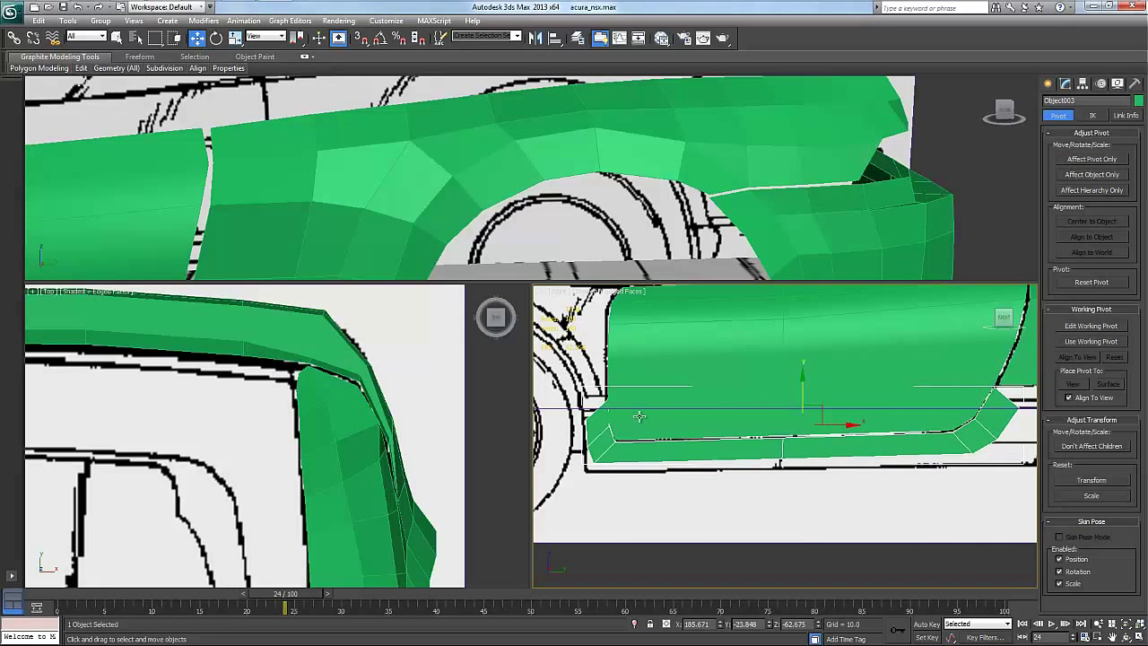
Move the outer vertices at the sill strip's front end onto the blueprint's front and bottom sill lines, squaring the lower corner.
scroll(614, 418, "up", 5)
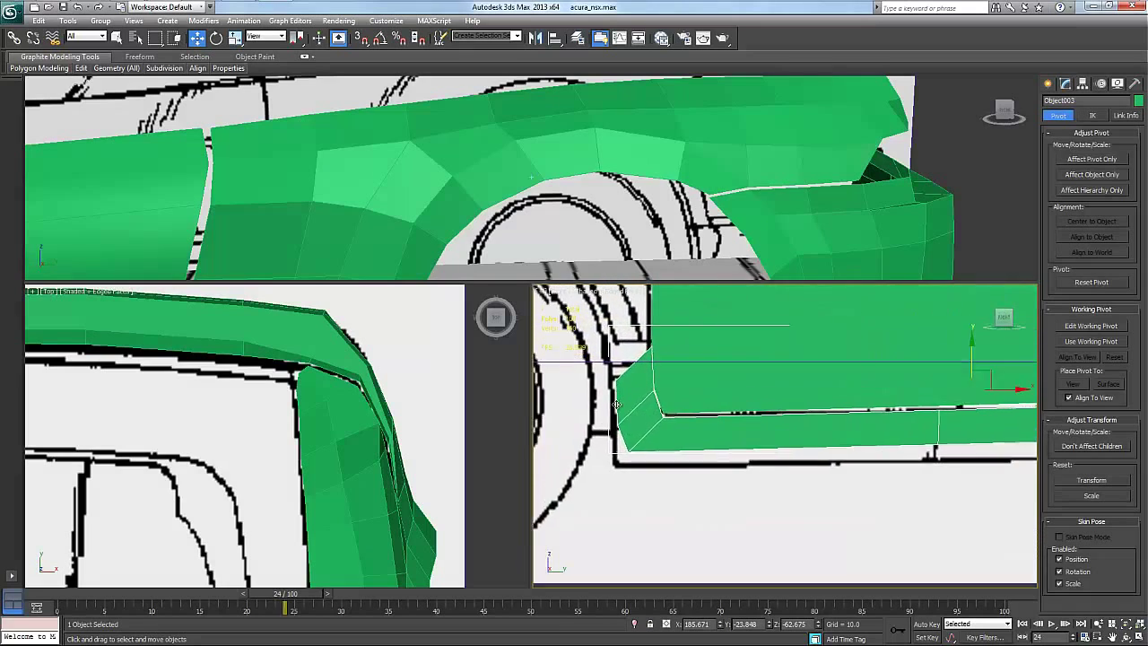
right_click(615, 437)
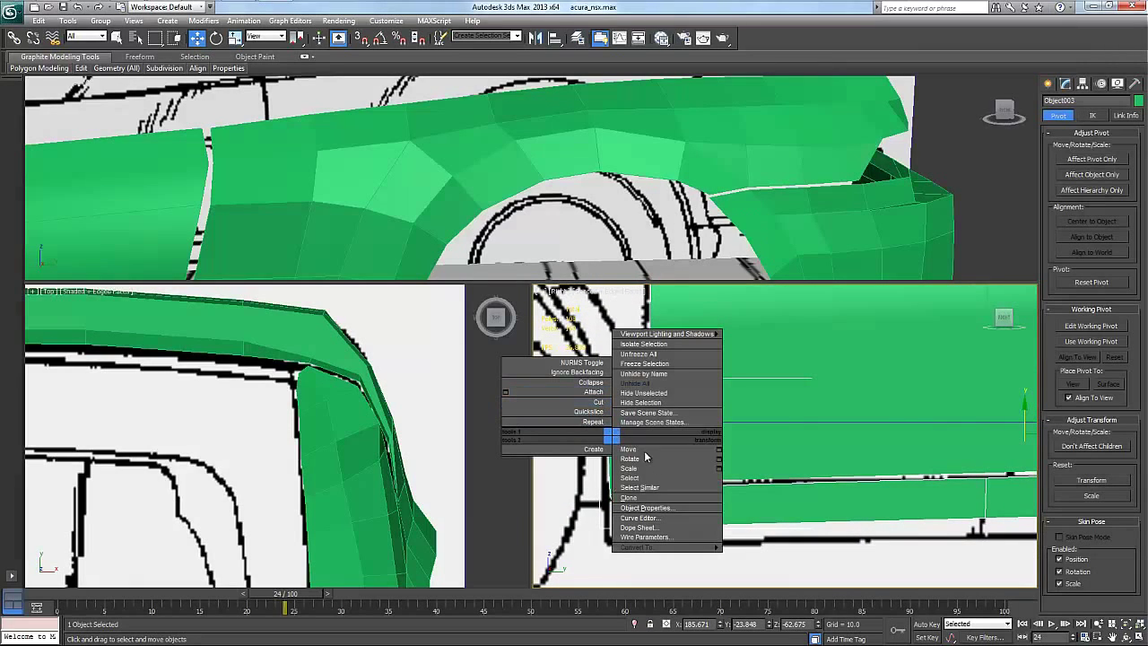
left_click(768, 518)
key("1")
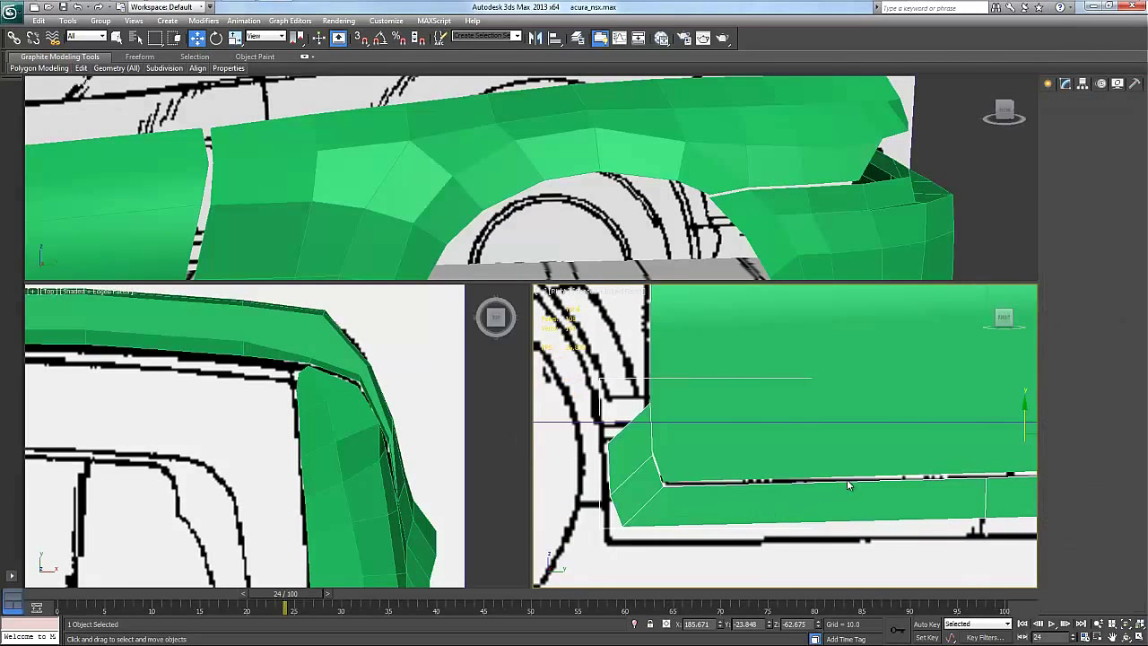
left_click(617, 431)
left_click_drag(618, 429, 617, 384)
left_click(611, 494)
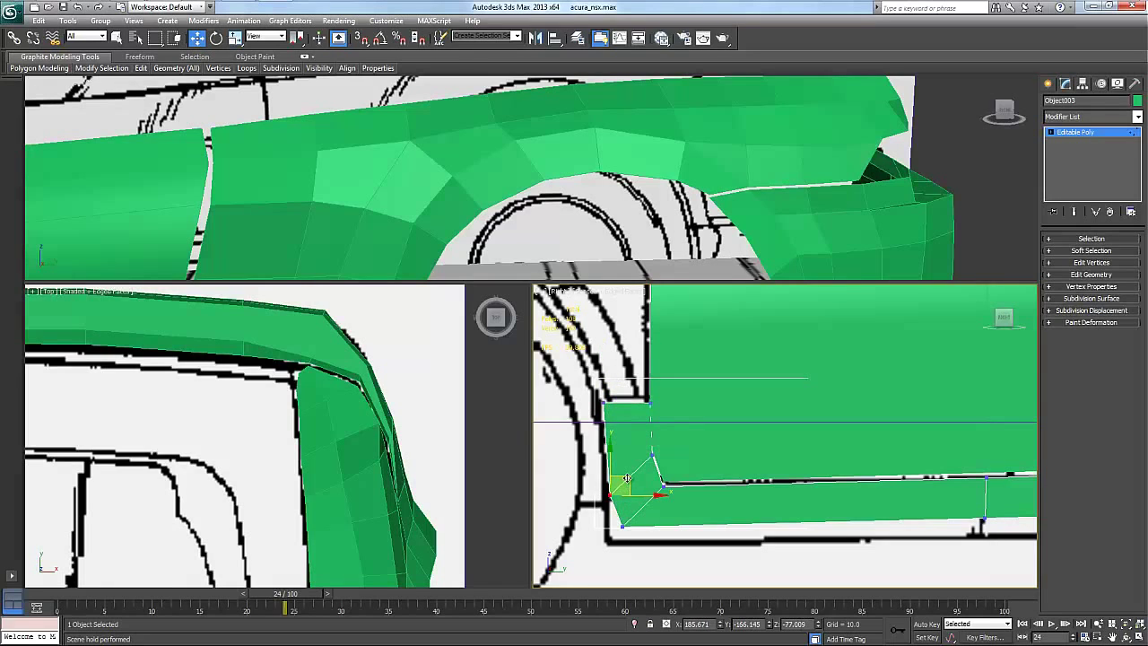
left_click_drag(626, 478, 620, 439)
left_click(624, 524)
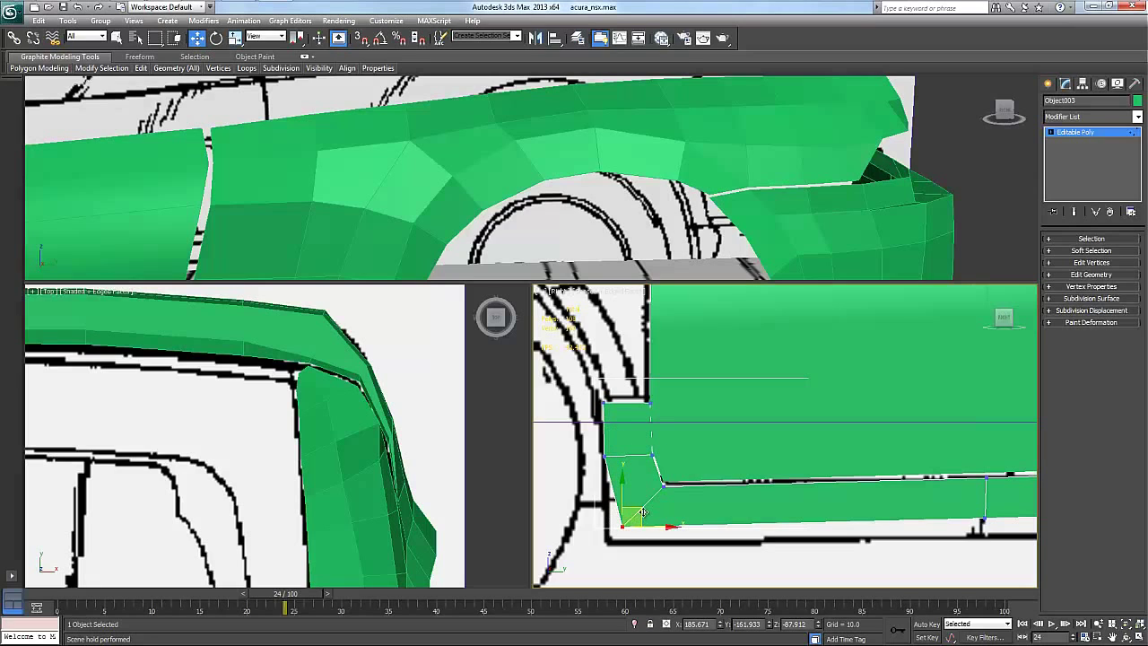
left_click_drag(642, 512, 631, 529)
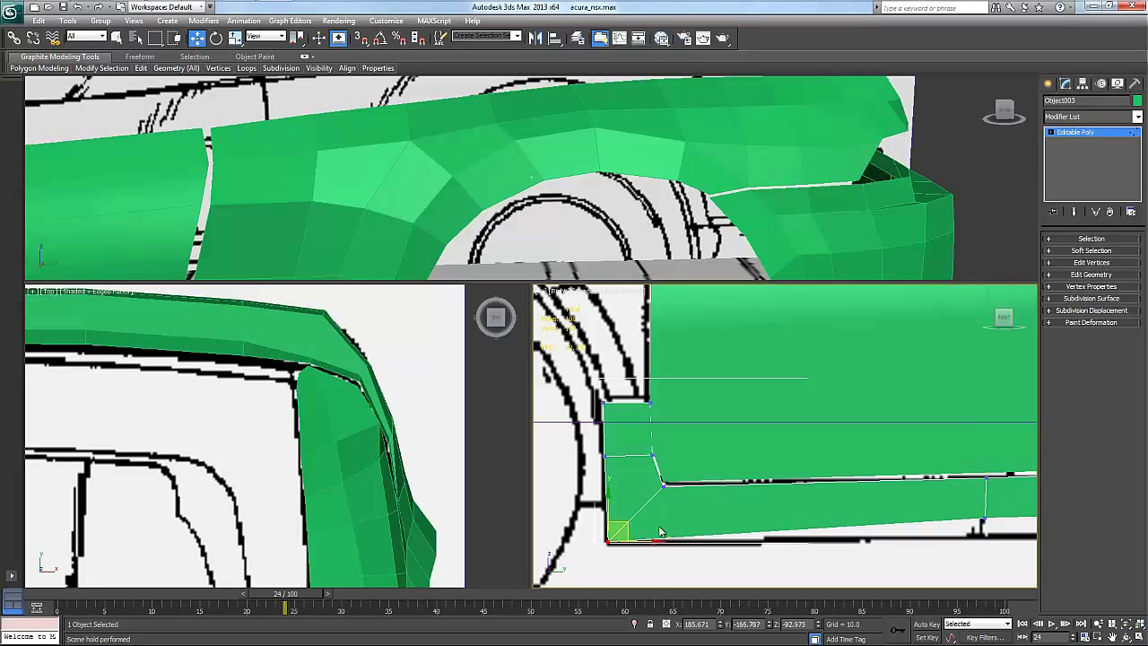
Lower the sill strip's bottom vertex at mid-length onto the blueprint's bottom sill line.
scroll(659, 532, "down", 1)
middle_click_drag(830, 545, 674, 497)
scroll(772, 468, "down", 1)
left_click_drag(827, 500, 826, 498)
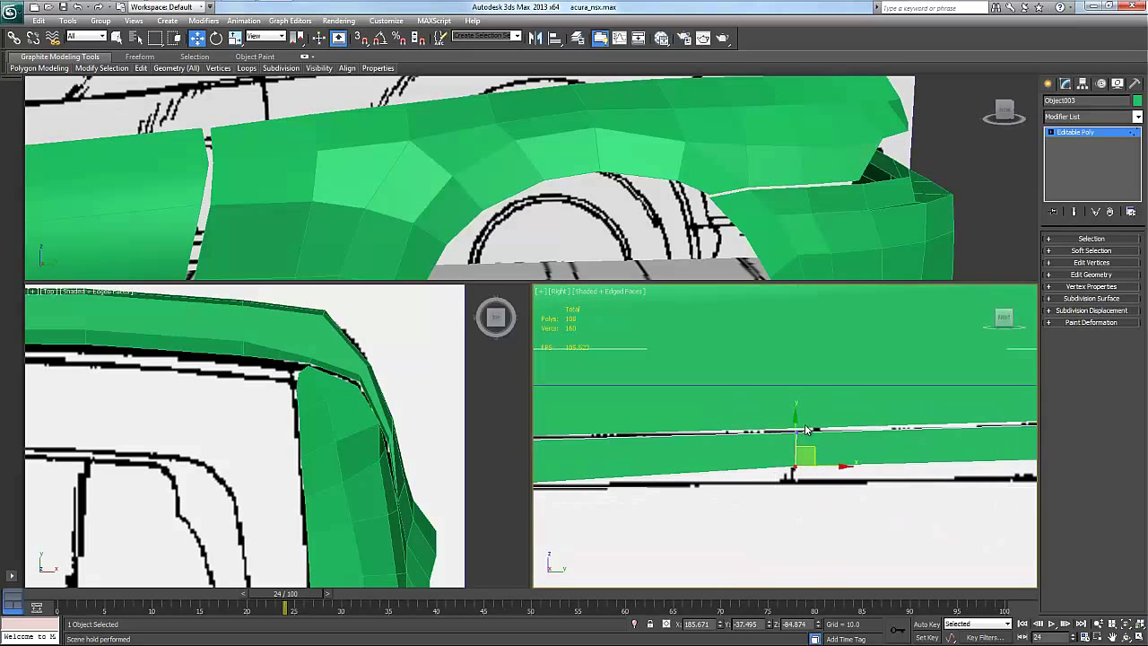
left_click_drag(798, 419, 797, 436)
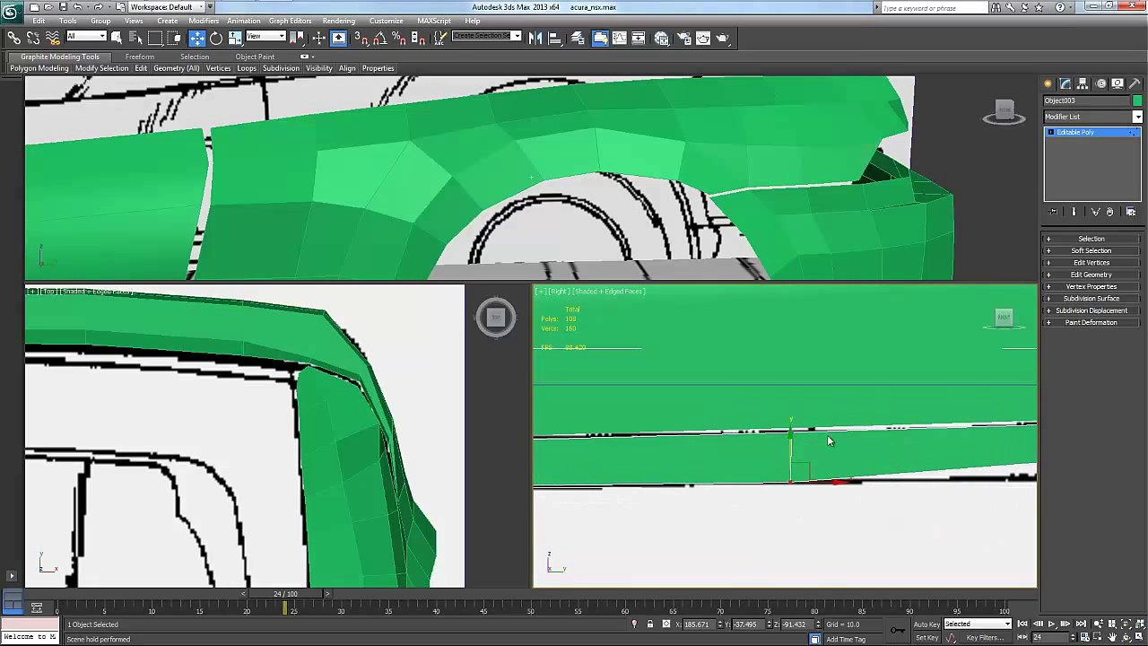
Adjust the sill strip's outer rear vertices, lowering the bottom one to the sill line and raising the upper one to the fender's lower edge.
middle_click_drag(1031, 457, 729, 440)
left_click(724, 448)
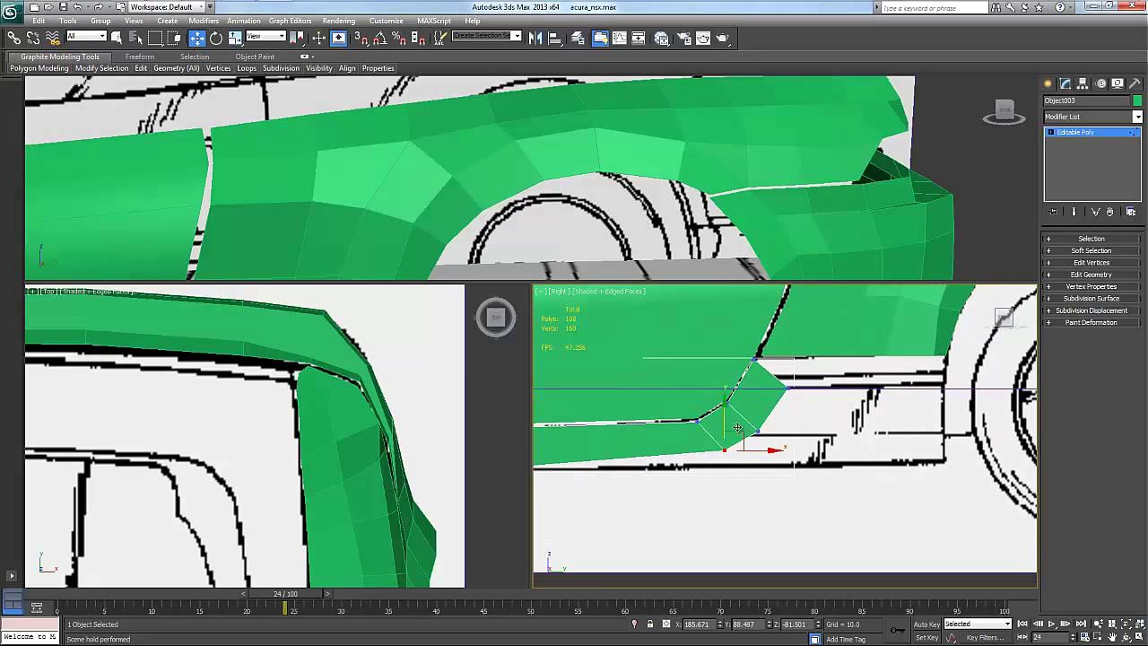
left_click_drag(737, 434, 737, 450)
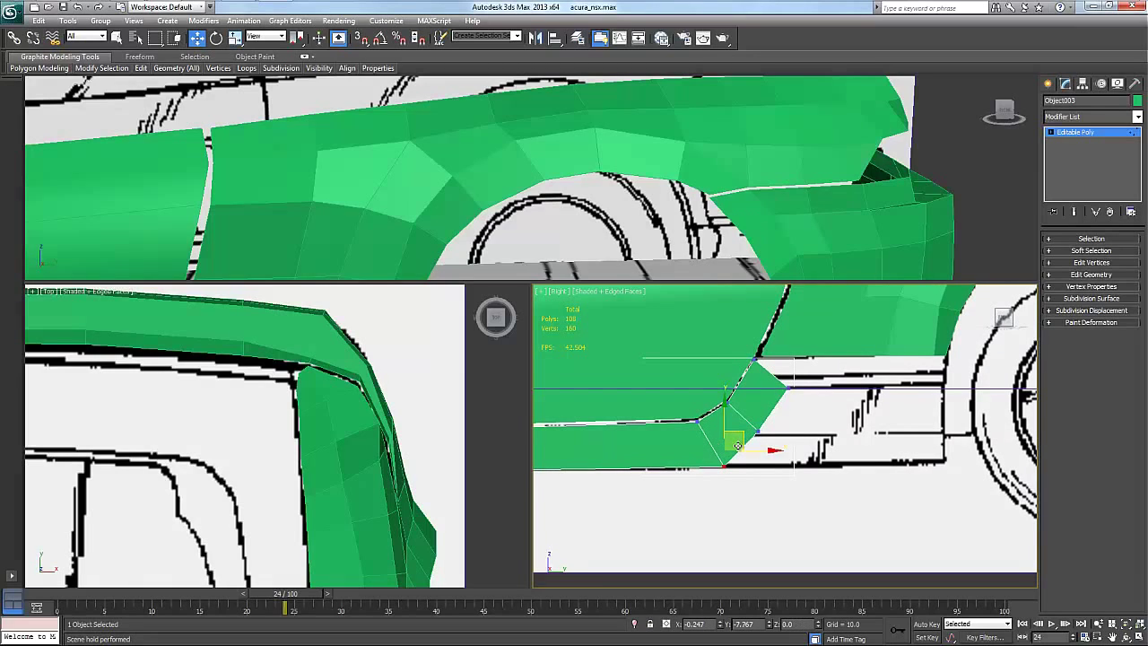
left_click(788, 387)
left_click_drag(807, 369, 808, 342)
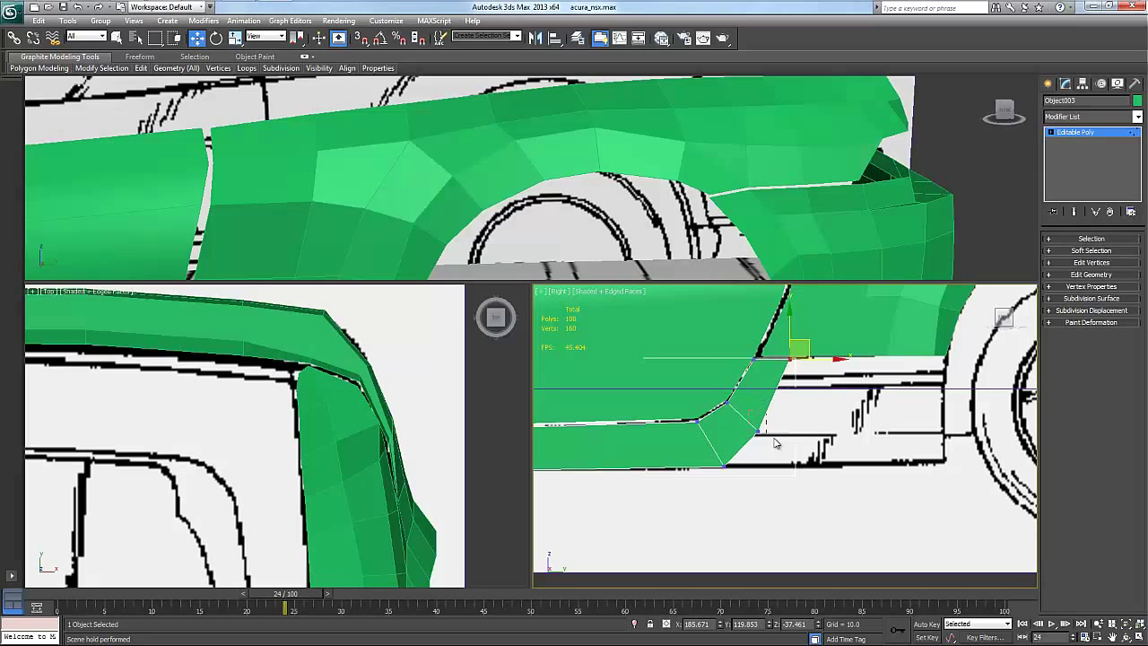
left_click_drag(774, 439, 786, 405)
Select the strip's two outer rear edges and extrude them horizontally in two segments to the rear wheel arch.
right_click(773, 388)
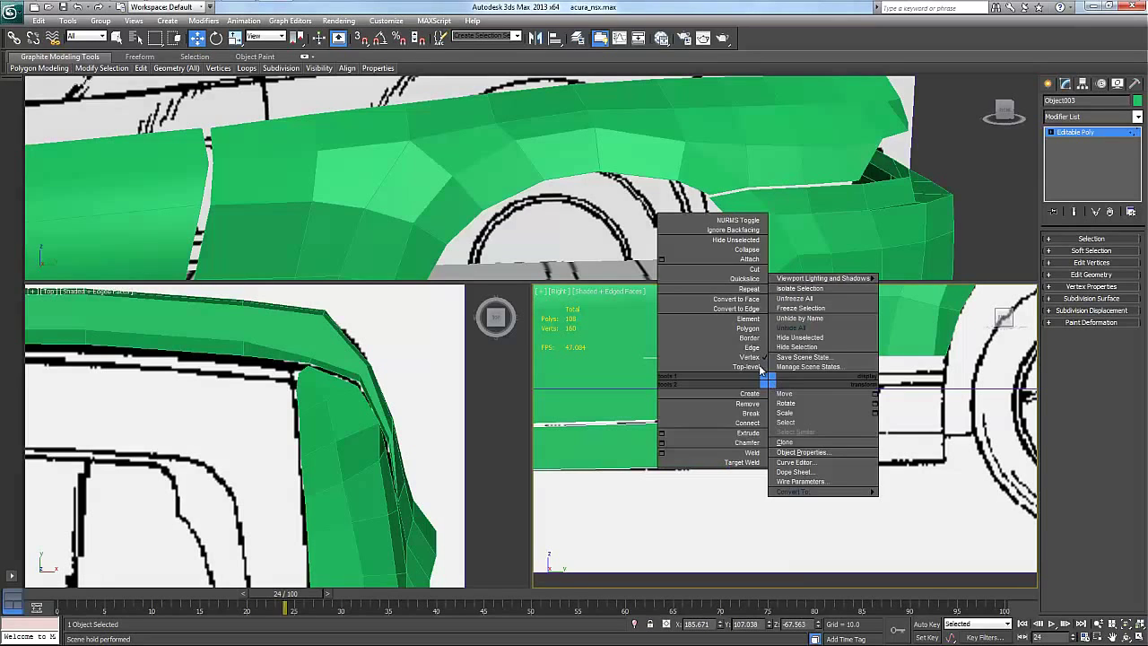
left_click(753, 347)
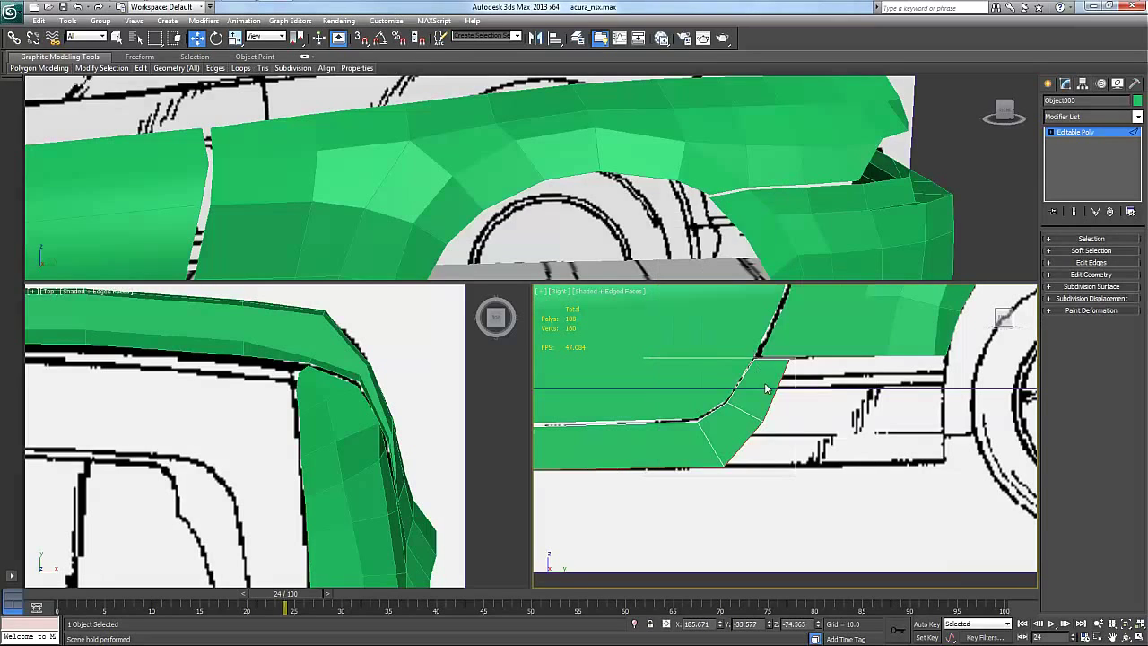
left_click(751, 435)
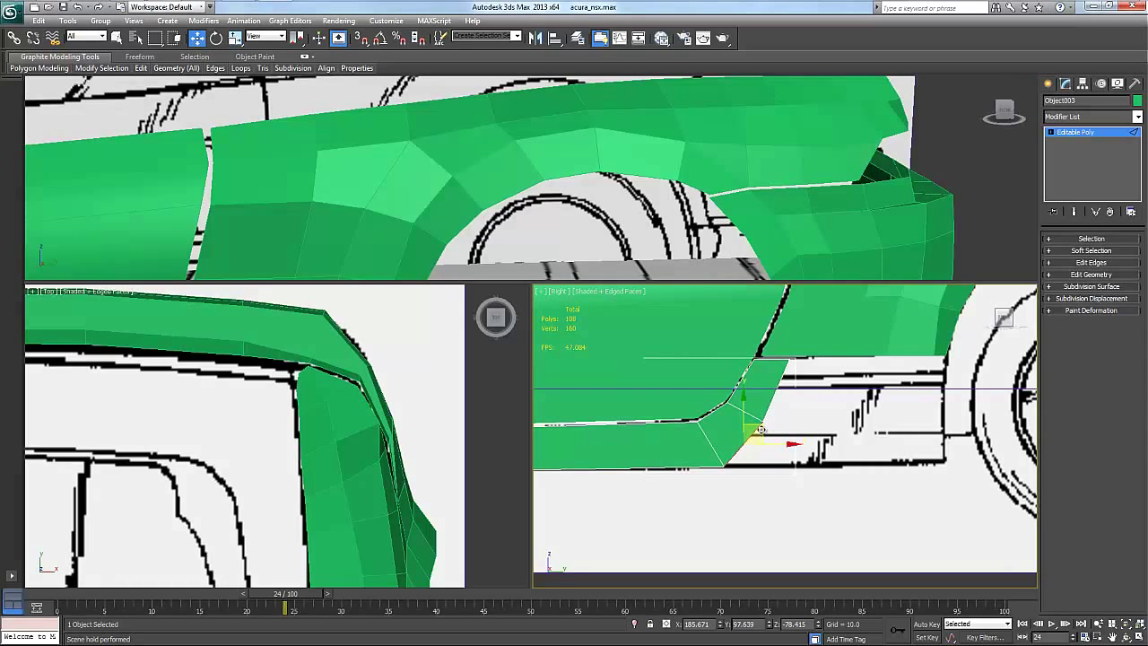
left_click(772, 402)
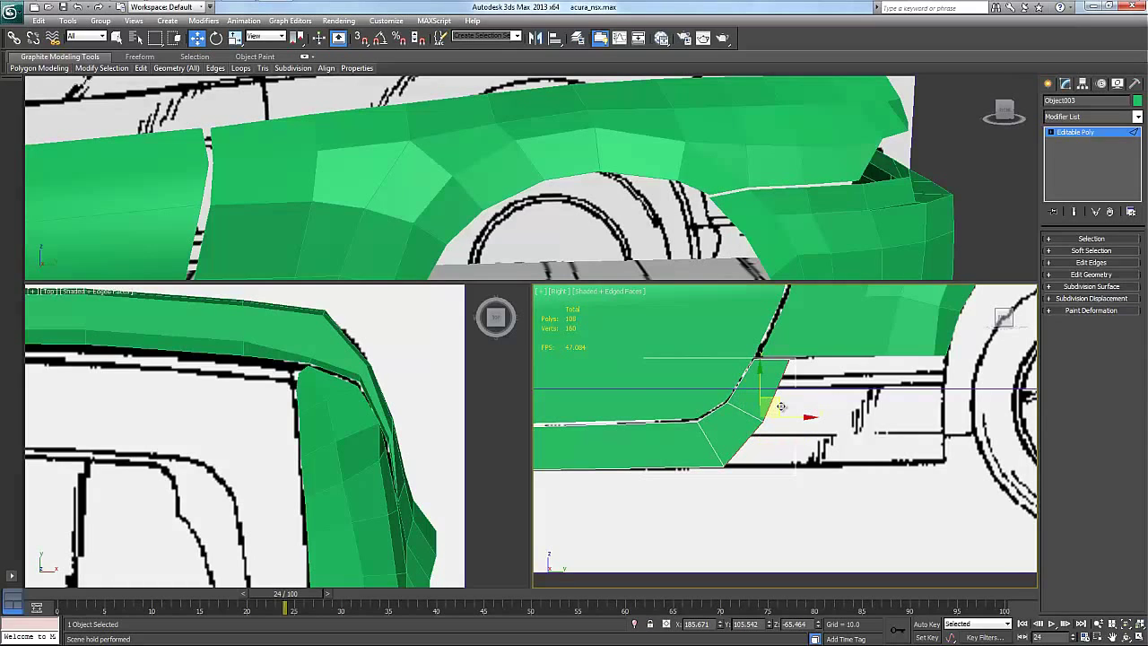
left_click_drag(807, 417, 970, 420, "shift")
Align the lower and middle vertices of the sill's rear end with the blueprint's vertical line ahead of the rear wheel.
right_click(905, 438)
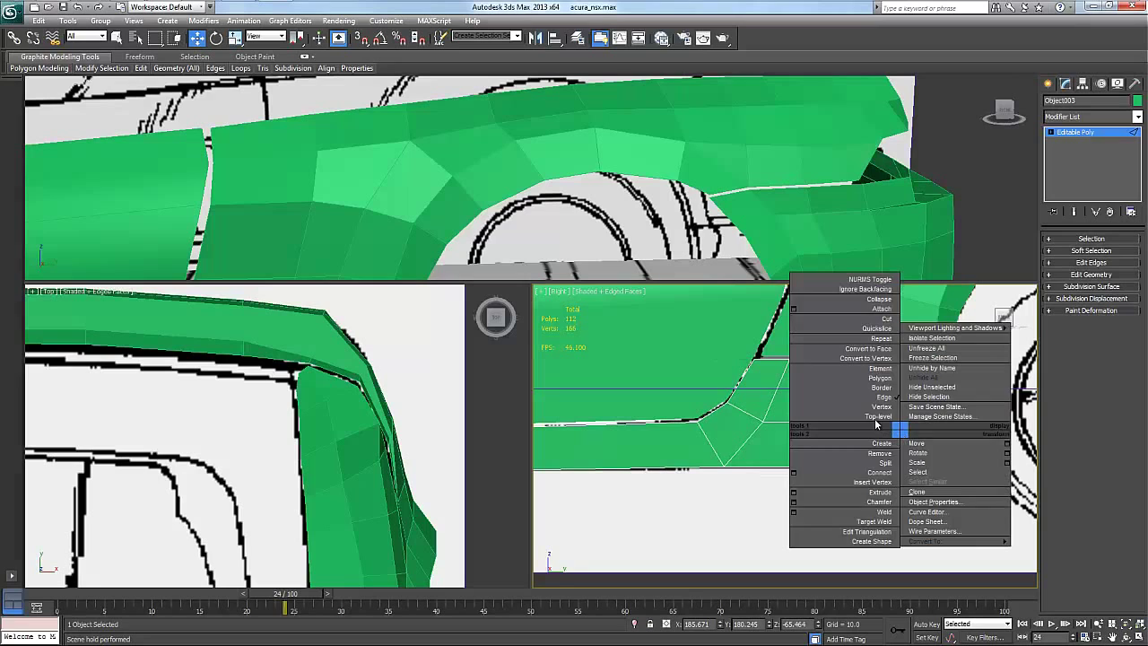
left_click(876, 414)
left_click(878, 464)
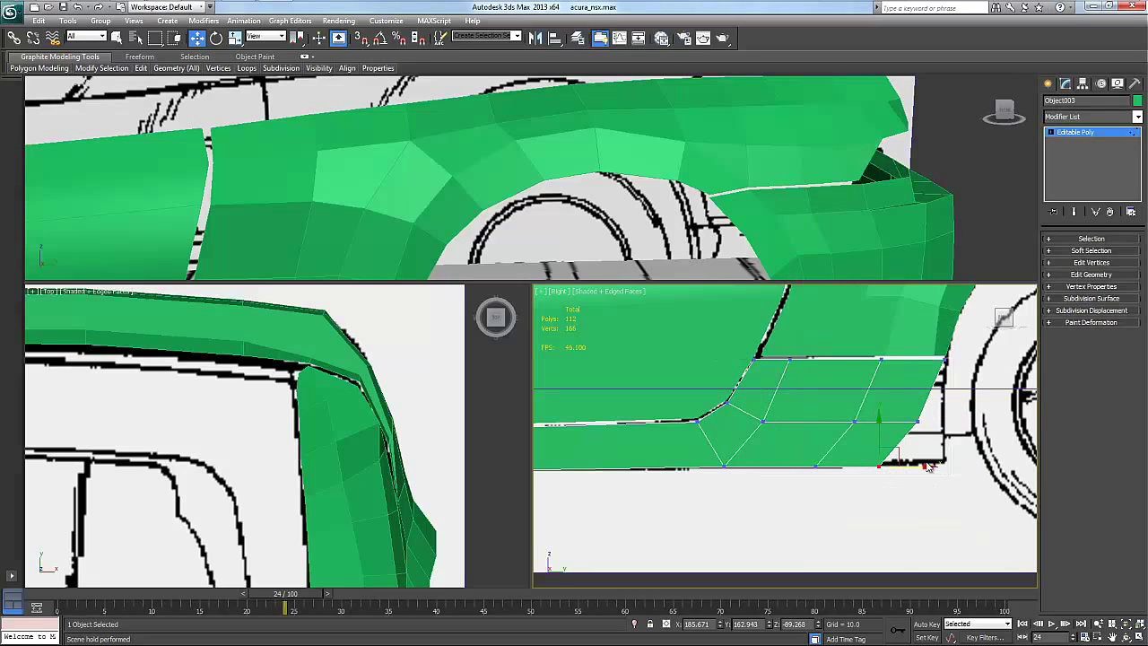
left_click_drag(890, 454, 959, 444)
left_click(920, 420)
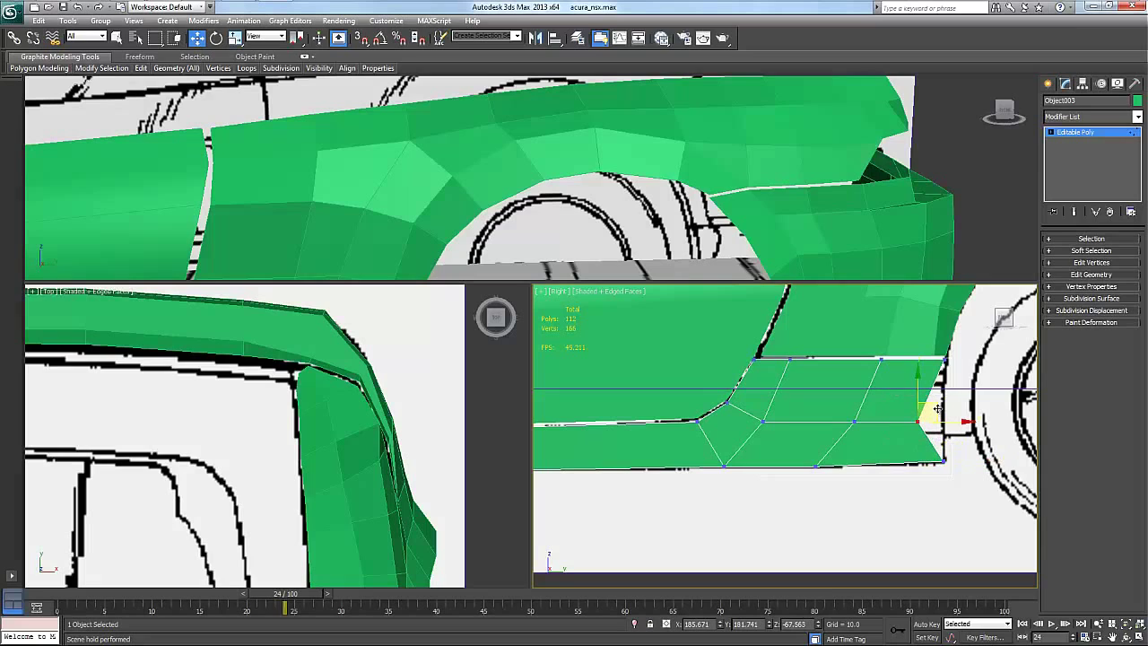
left_click_drag(935, 403, 959, 399)
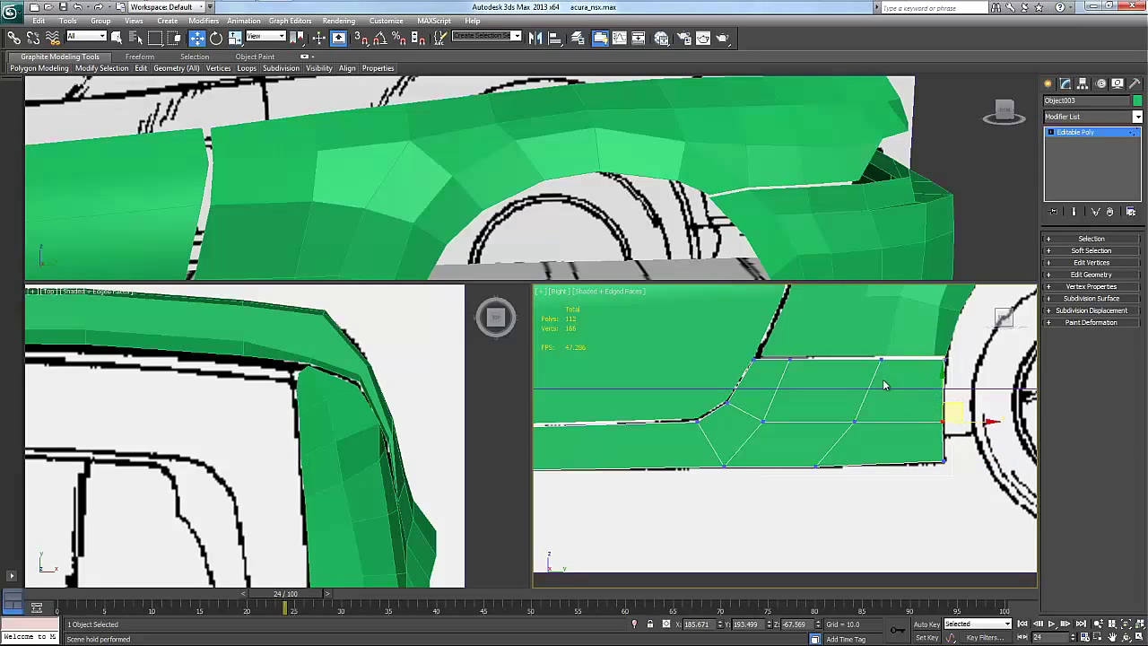
Shift the bottom and middle vertices of the rear extension's inner edge column rearward to even out the spacing.
left_click_drag(809, 448, 898, 465)
left_click(852, 422)
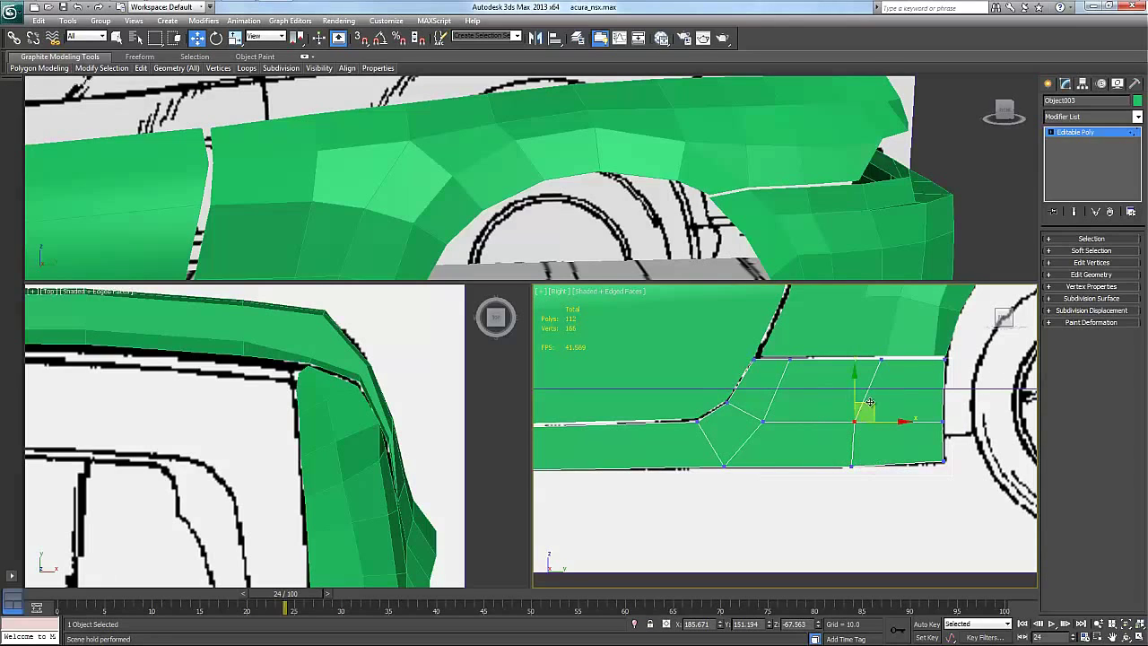
left_click_drag(868, 409, 879, 405)
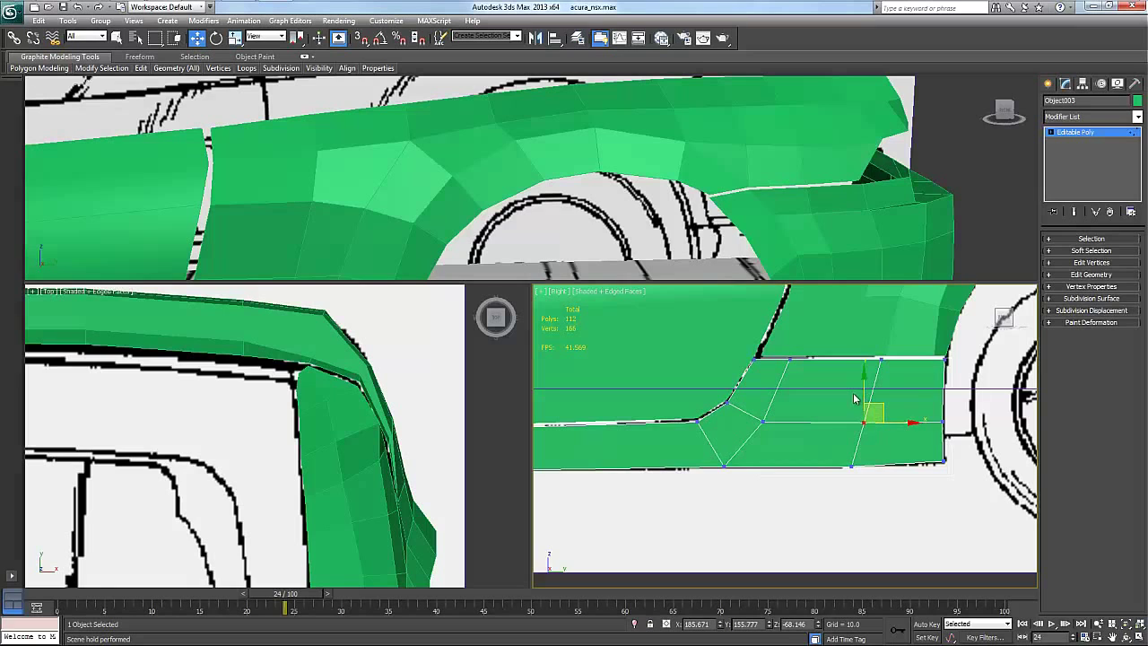
right_click(616, 192)
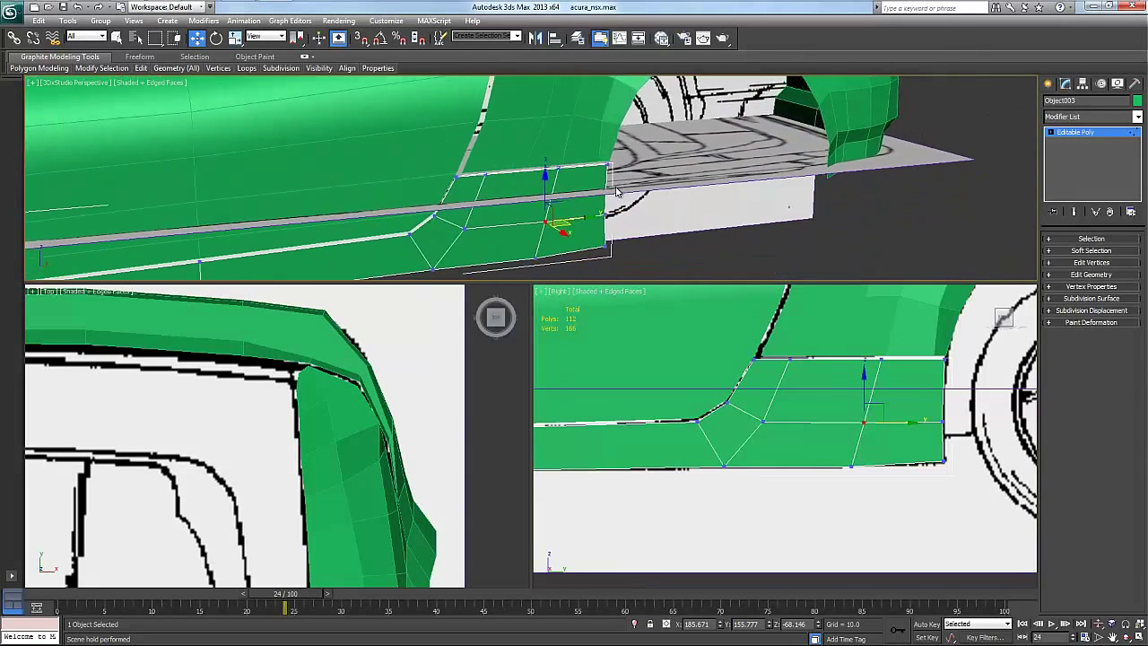
Move the top row of vertices on the sill's rear extension slightly inward and up toward the fender's lower edge.
mouse_move(616, 192)
middle_mouse_down("alt")
mouse_move(695, 210)
mouse_move(673, 182)
mouse_move(573, 157)
middle_mouse_up("alt")
left_click_drag(551, 152, 841, 211)
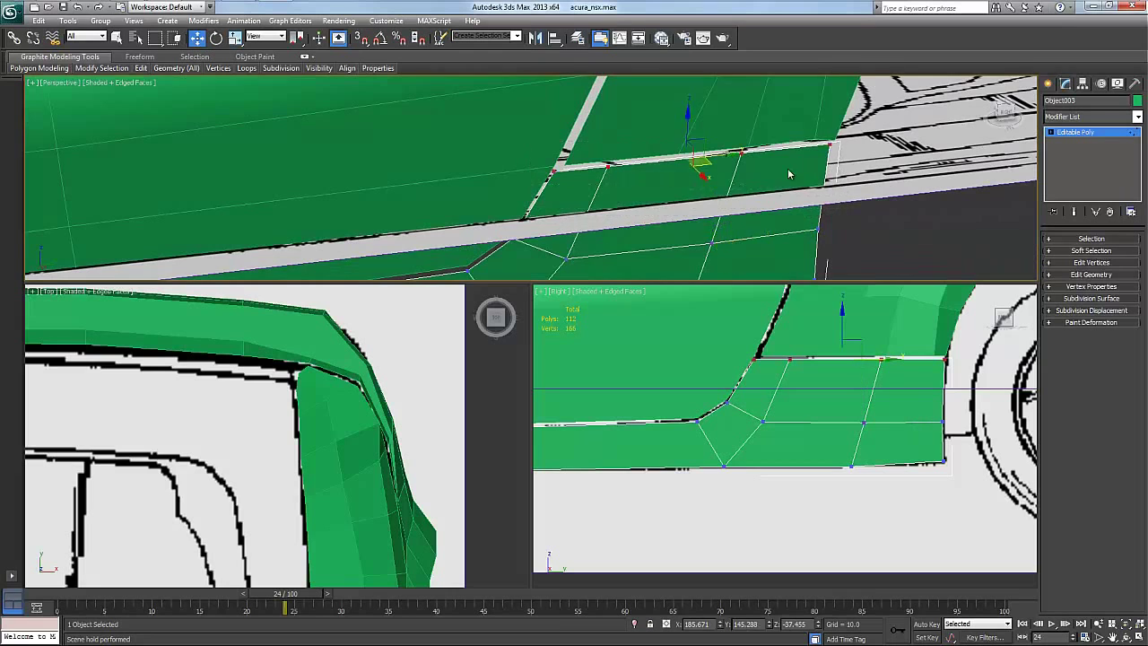
middle_click_drag(789, 175, 701, 192, "alt")
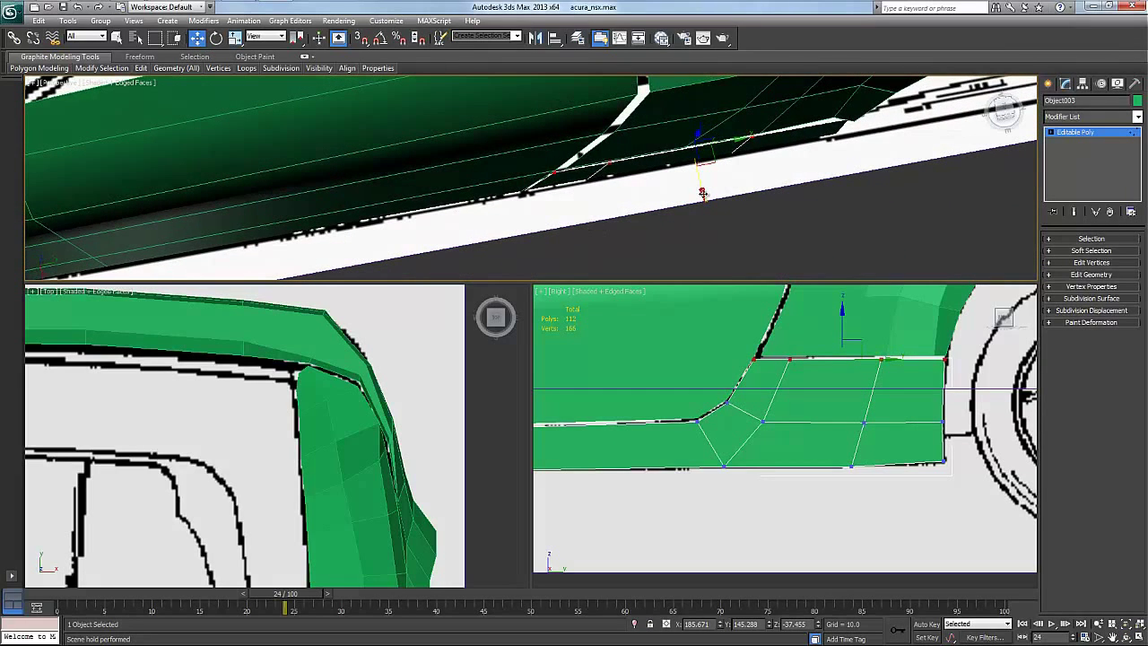
left_click_drag(702, 194, 704, 192)
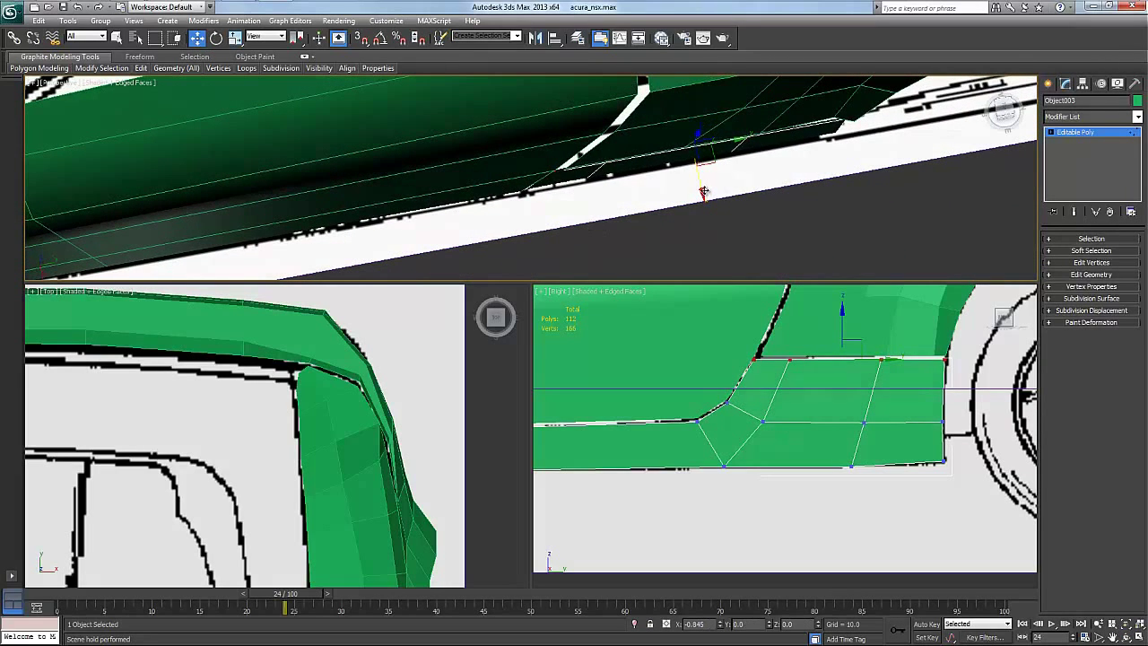
middle_click_drag(703, 192, 749, 191, "alt")
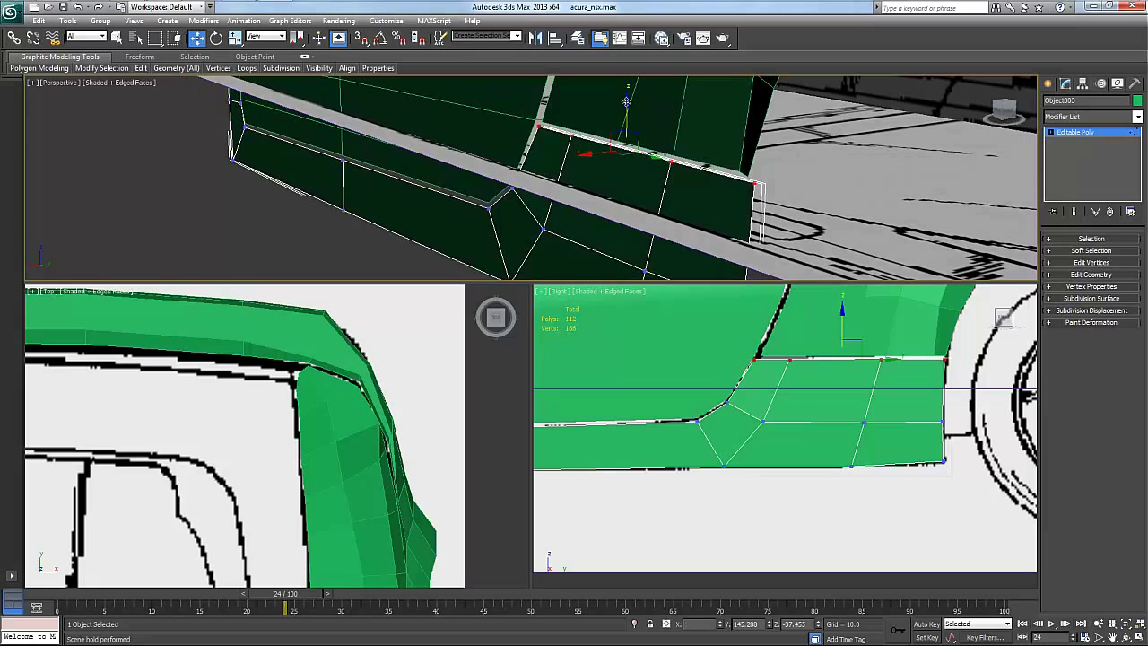
middle_click_drag(627, 100, 628, 109, "alt")
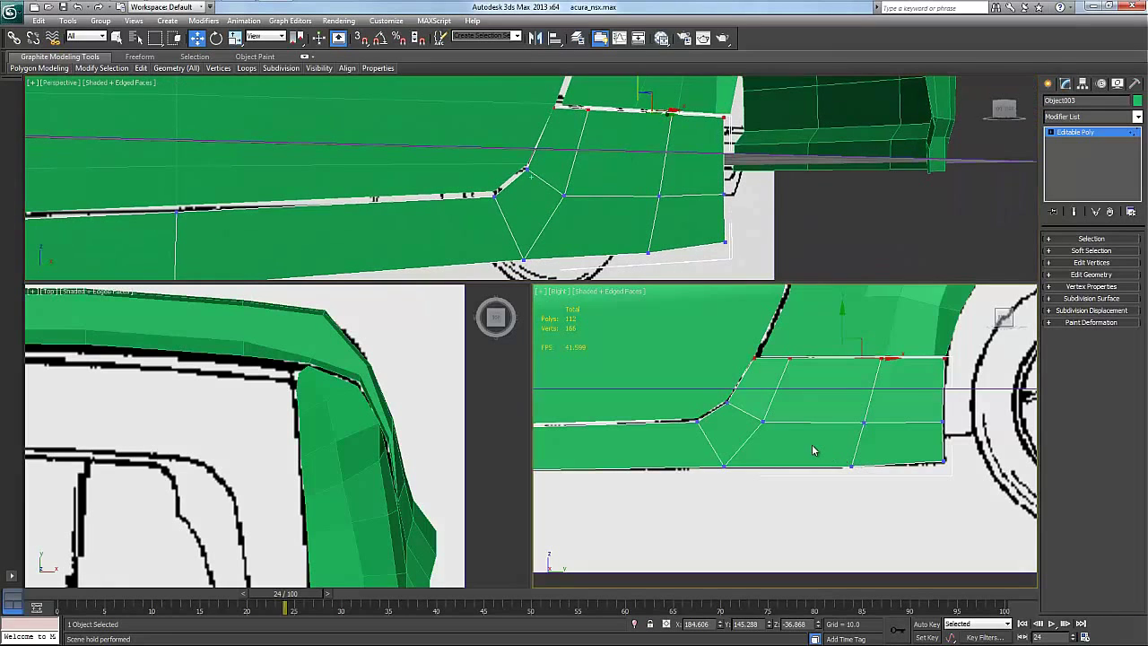
Shift the two upper inner vertices at the sill's front end forward and nudge the corner vertex below them forward and up.
middle_click_drag(811, 444, 813, 449, "alt")
scroll(813, 450, "up", 6)
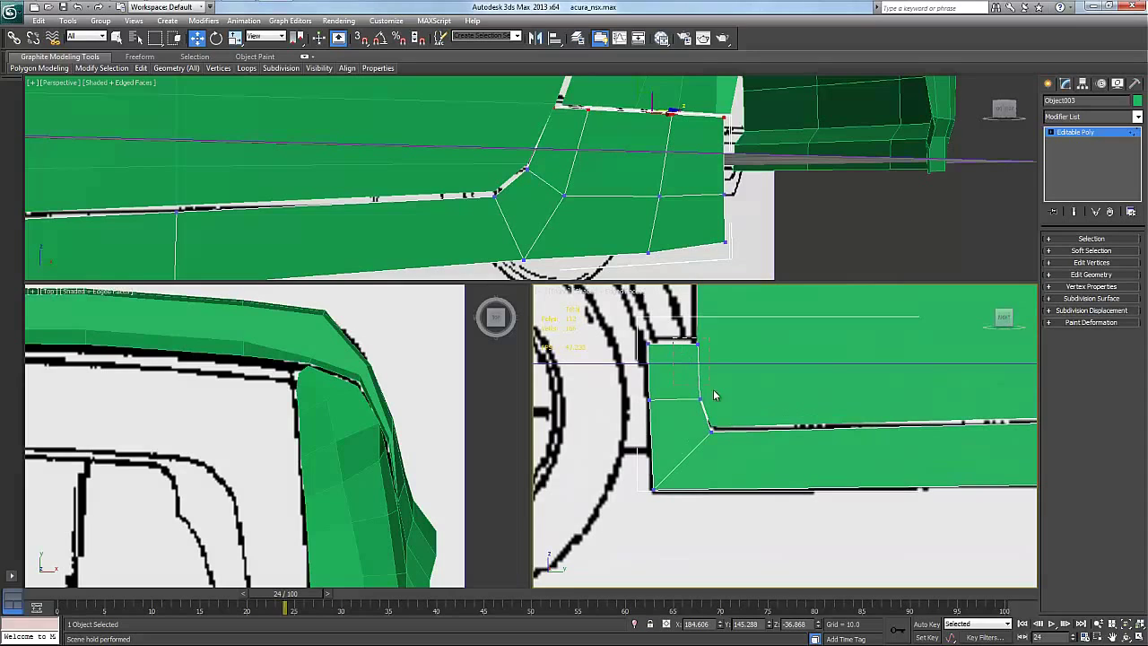
left_click_drag(717, 405, 736, 371)
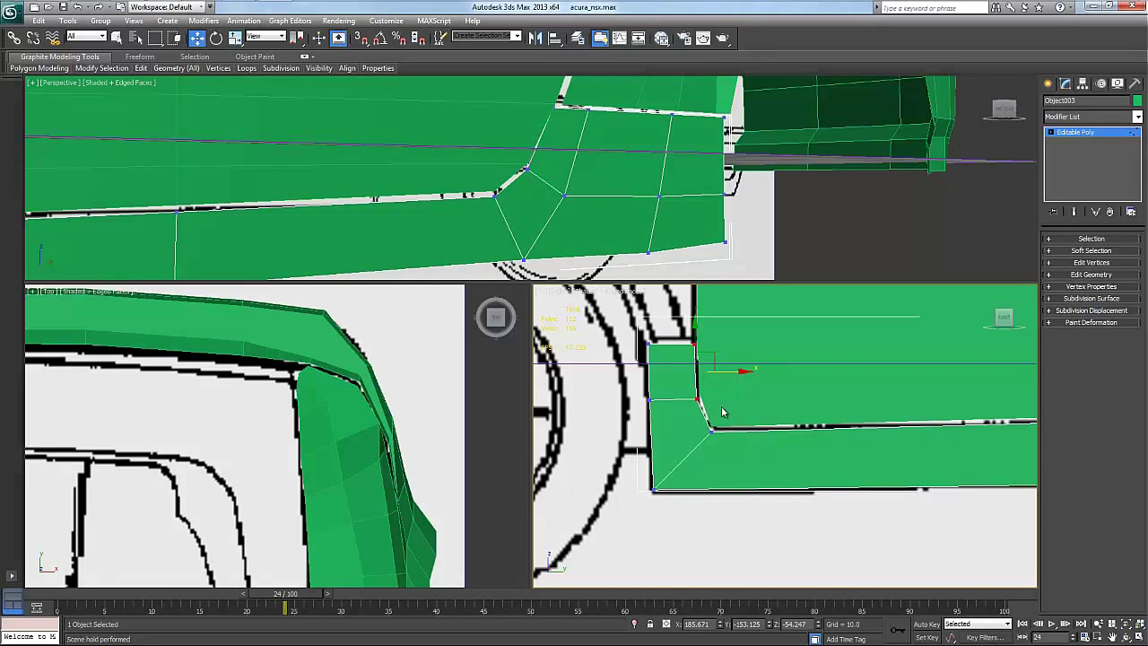
left_click(706, 431)
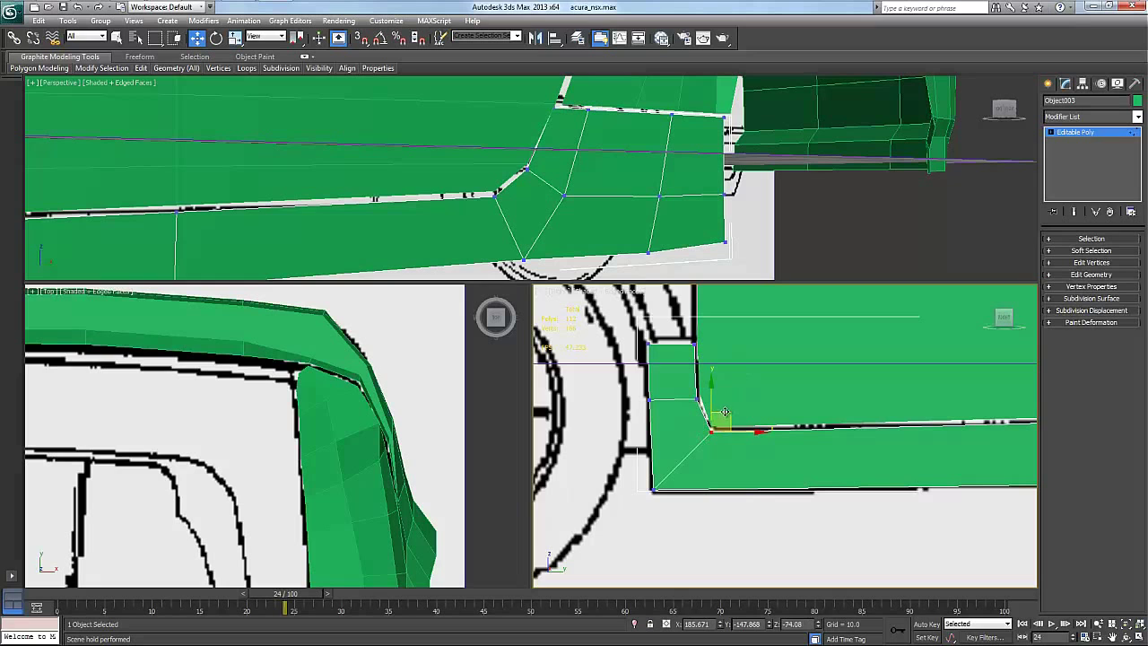
left_click_drag(724, 413, 723, 413)
Exit the sill's vertex editing and examine the side view from the front wheel arch to the rear fender.
middle_click_drag(724, 412, 803, 583)
scroll(724, 412, "down", 2)
middle_click_drag(726, 416, 991, 441)
scroll(817, 446, "down", 2)
scroll(640, 397, "down", 2)
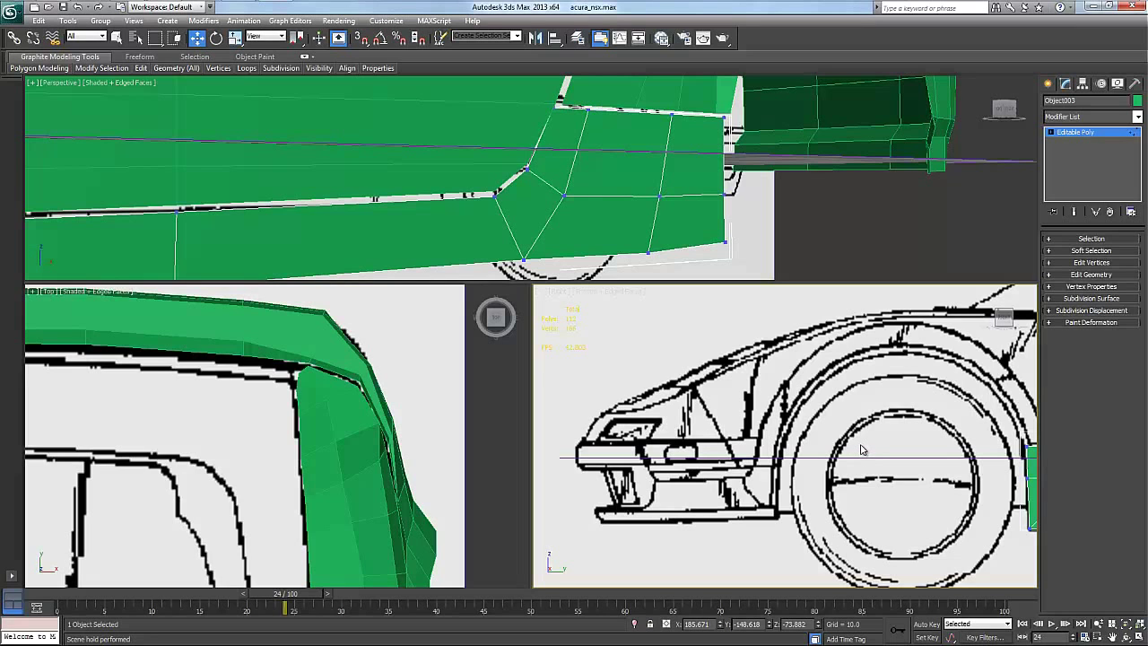
middle_click_drag(843, 446, 874, 437)
scroll(876, 432, "down", 3)
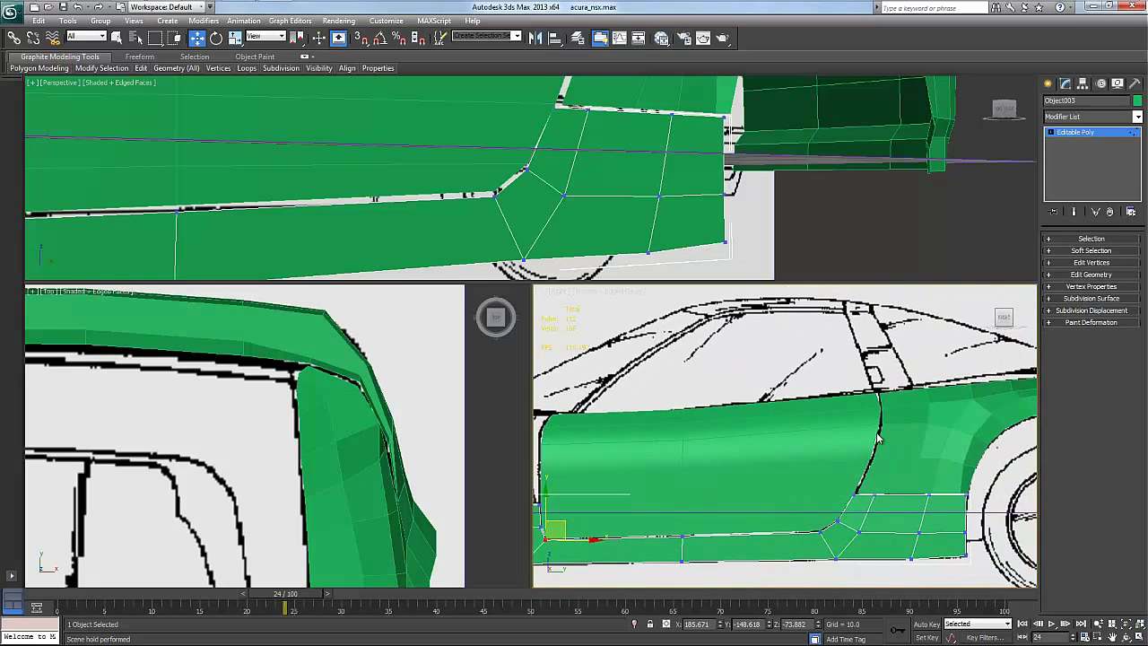
scroll(876, 436, "up", 3)
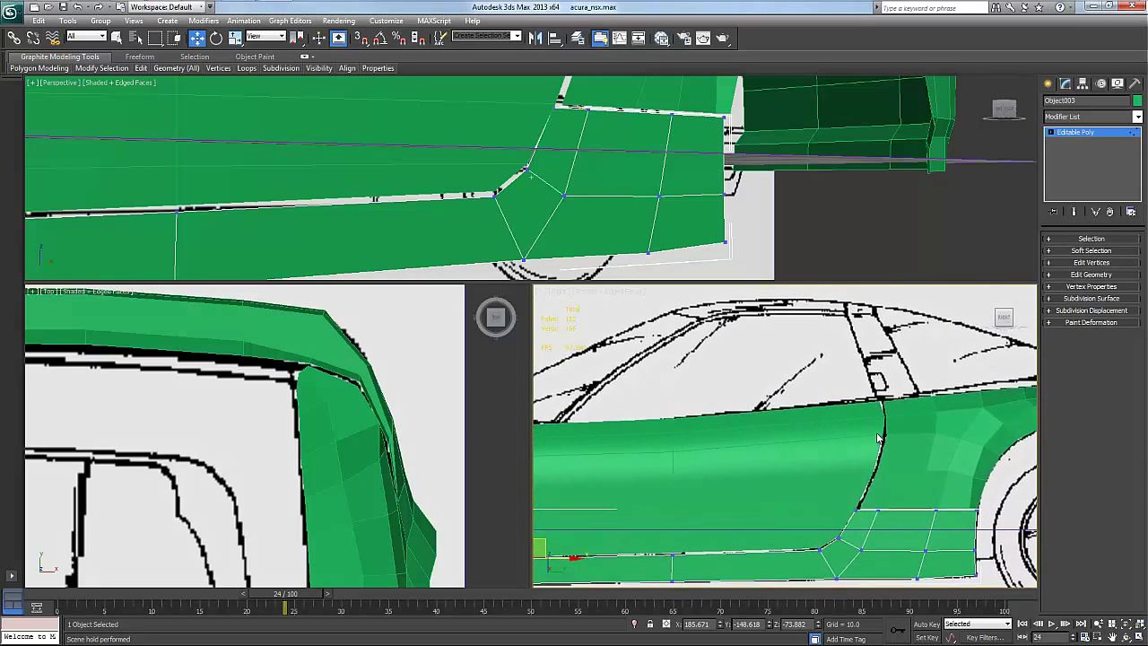
scroll(877, 437, "up", 2)
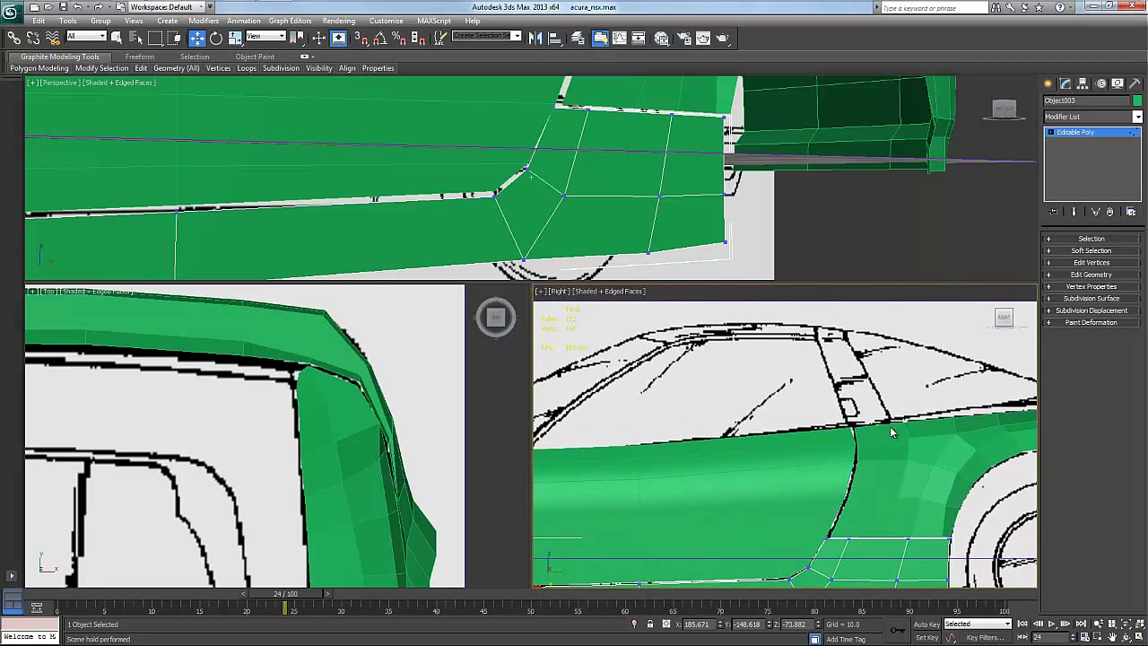
right_click(889, 429)
left_click(866, 411)
middle_click_drag(882, 424, 888, 431)
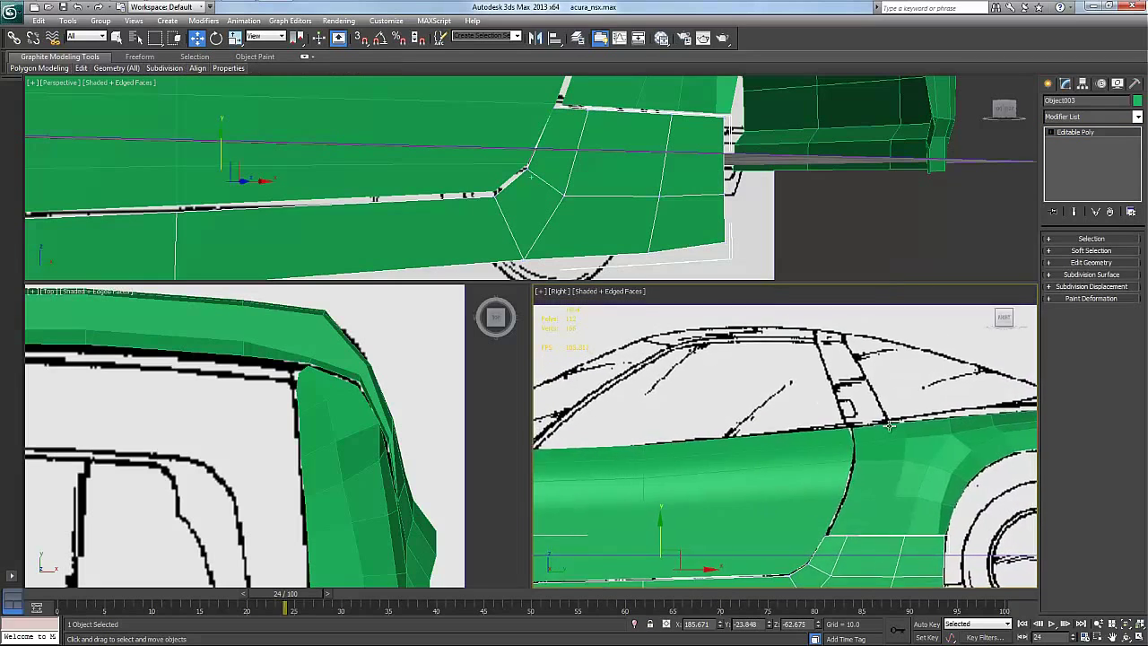
scroll(888, 431, "down", 1)
left_click(888, 426)
middle_click_drag(901, 513, 927, 451)
scroll(836, 466, "up", 1)
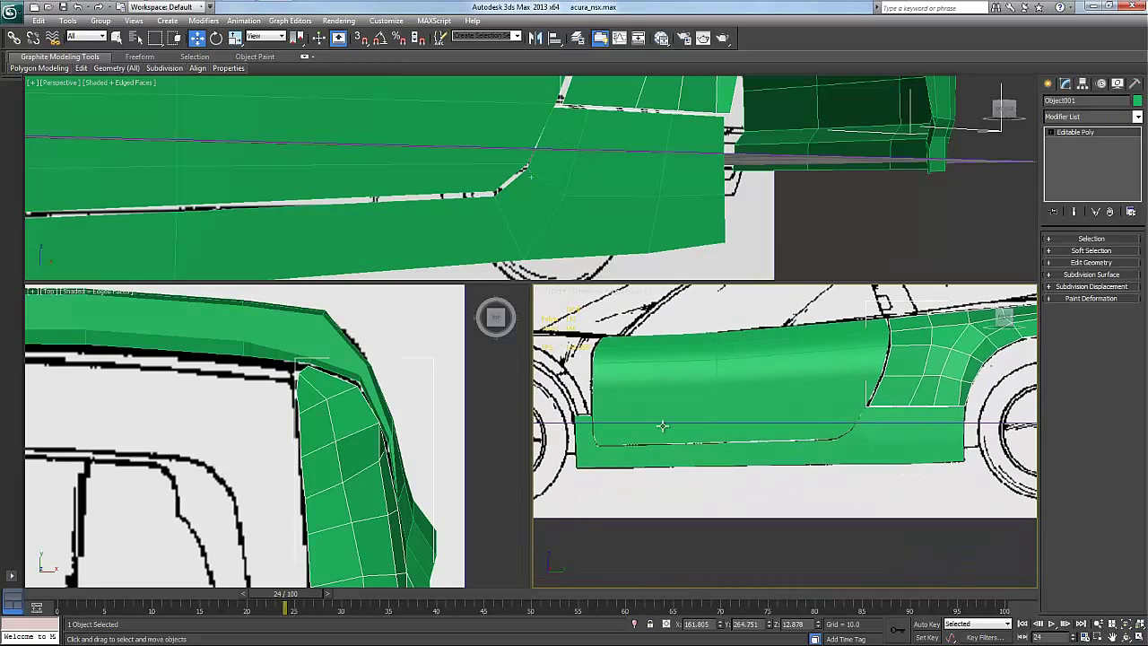
middle_click_drag(661, 425, 832, 432)
scroll(723, 436, "up", 1)
middle_click_drag(722, 435, 720, 467)
scroll(769, 418, "up", 2)
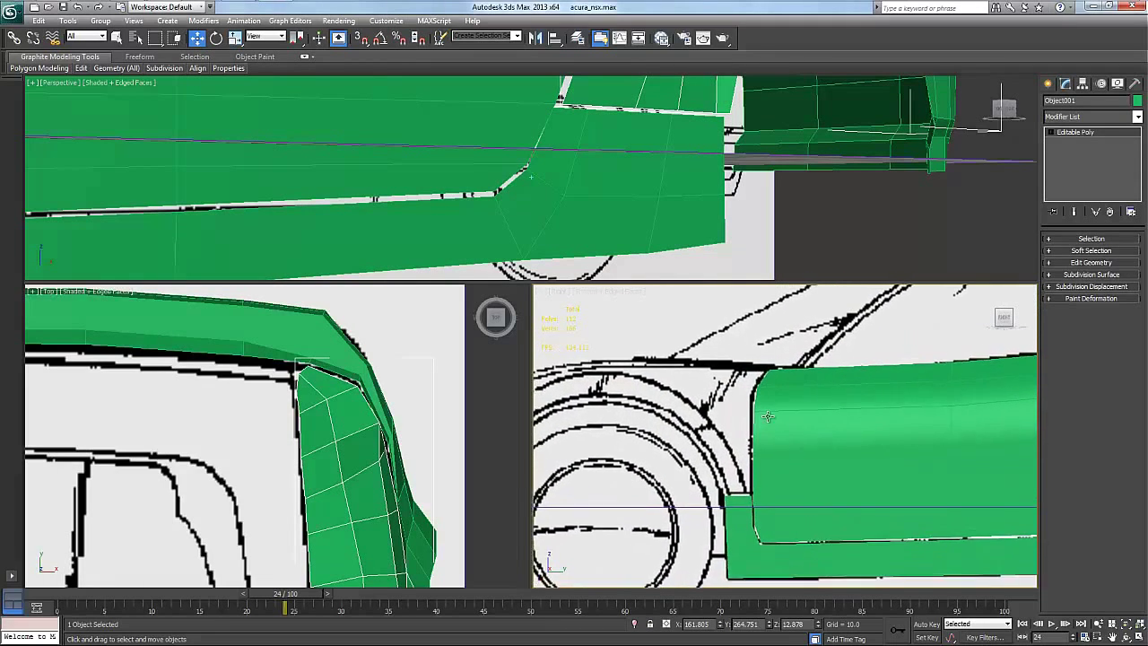
key("ctrl+d")
scroll(771, 425, "up", 1)
Select the door's four upper front edges and extrude them about 16 units toward the front wheel.
left_click(772, 426)
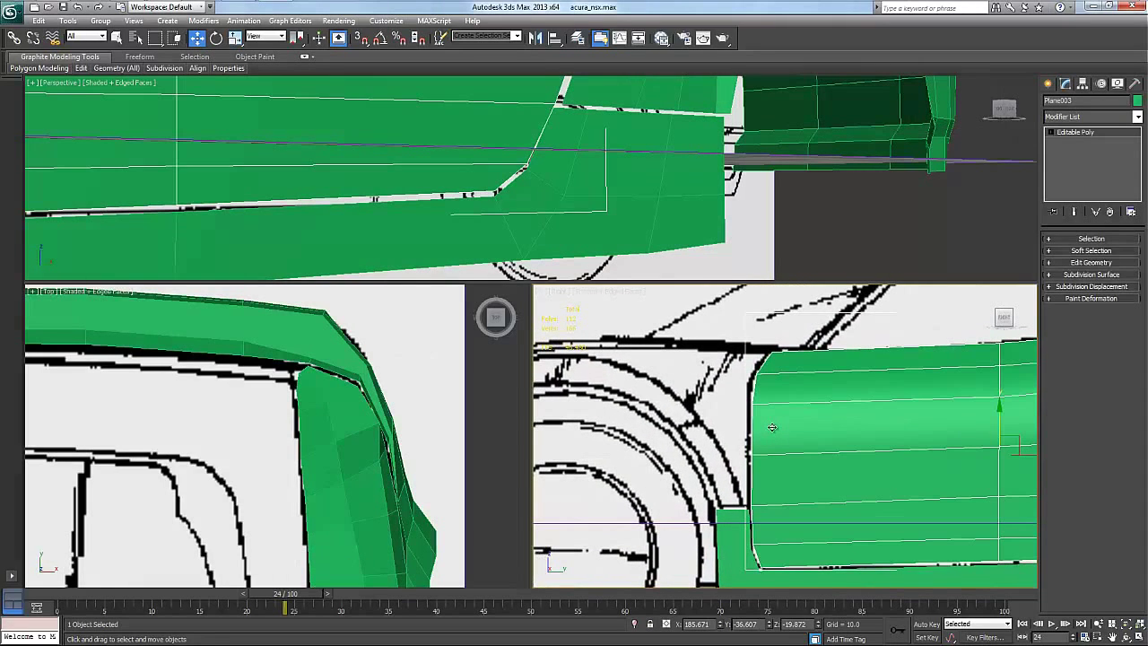
right_click(773, 432)
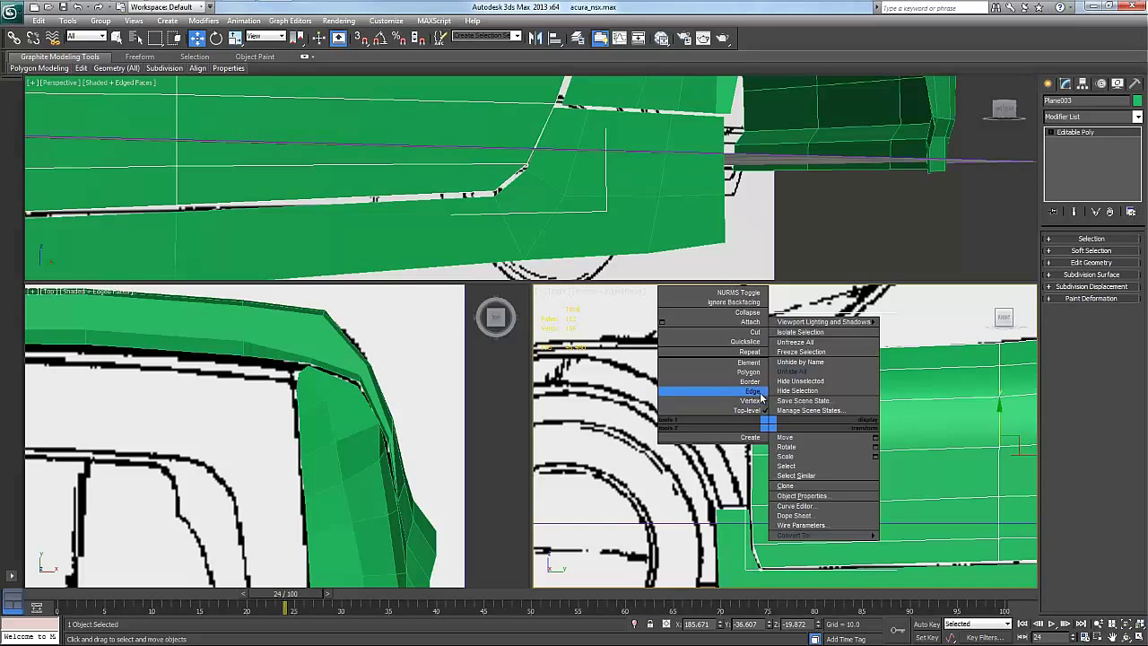
left_click(761, 397)
left_click(761, 362)
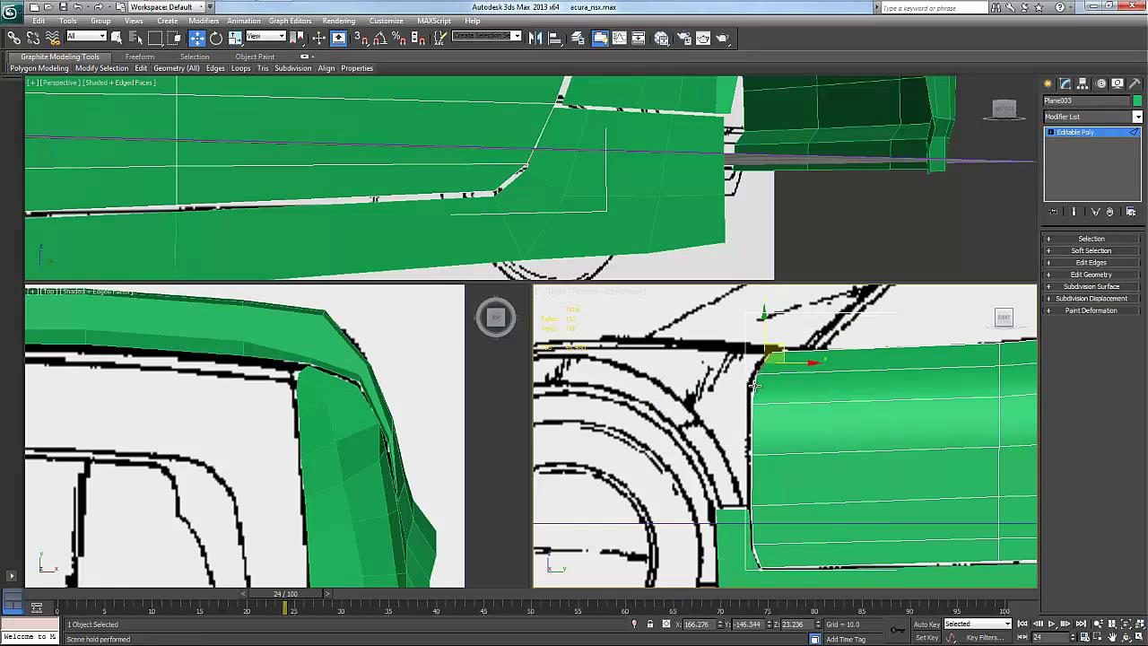
left_click(754, 387, "ctrl")
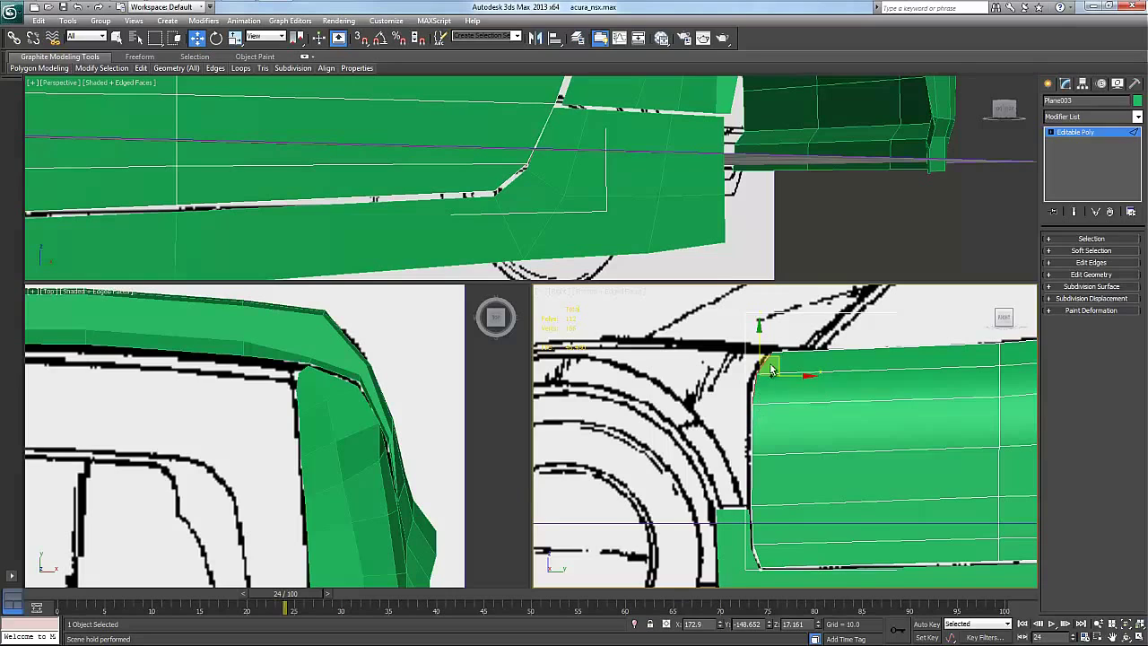
left_click(751, 428, "ctrl")
left_click(752, 473, "ctrl")
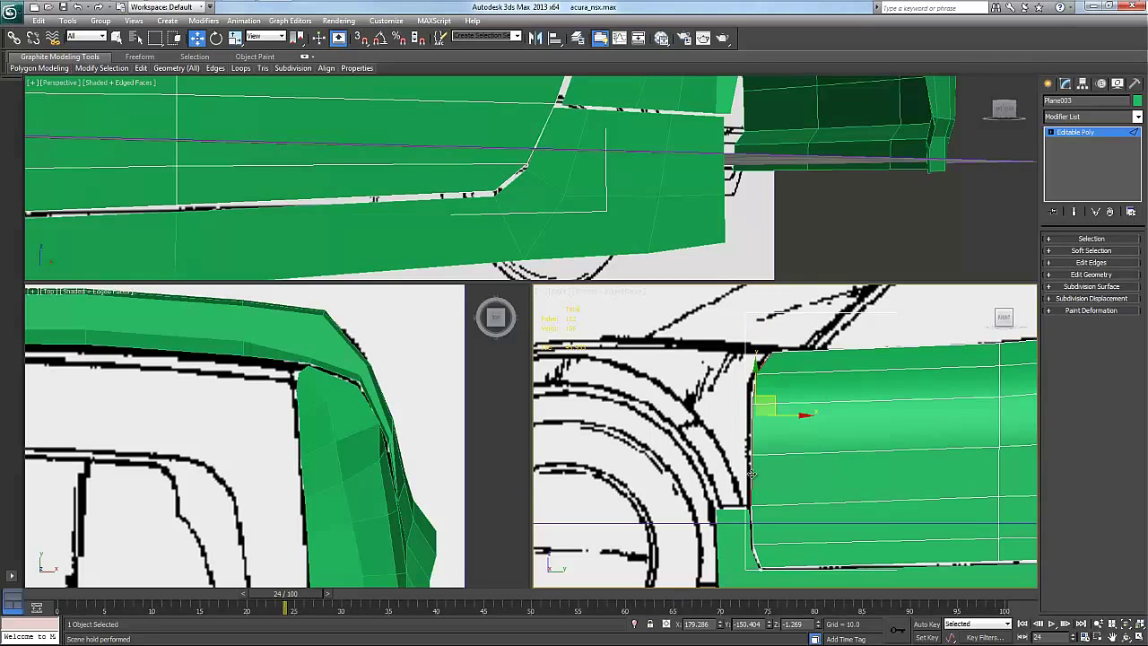
left_click_drag(801, 415, 764, 413, "shift")
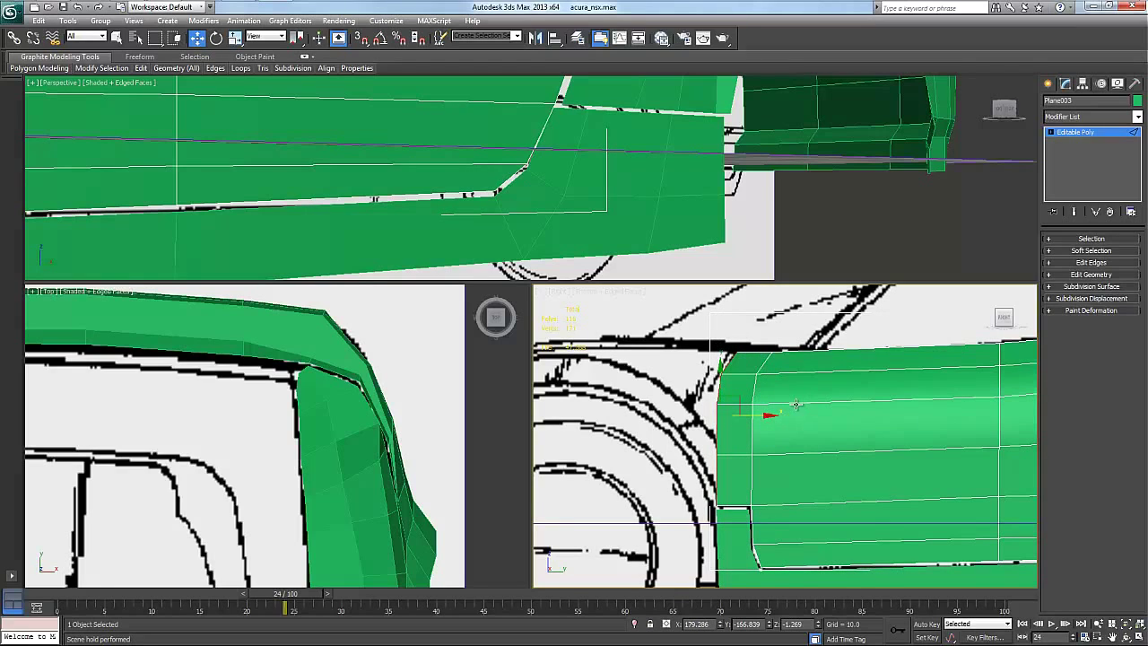
Select the four new polygons ahead of the door and clone them to a separate object about 19 units further forward.
key("4")
left_click(740, 459)
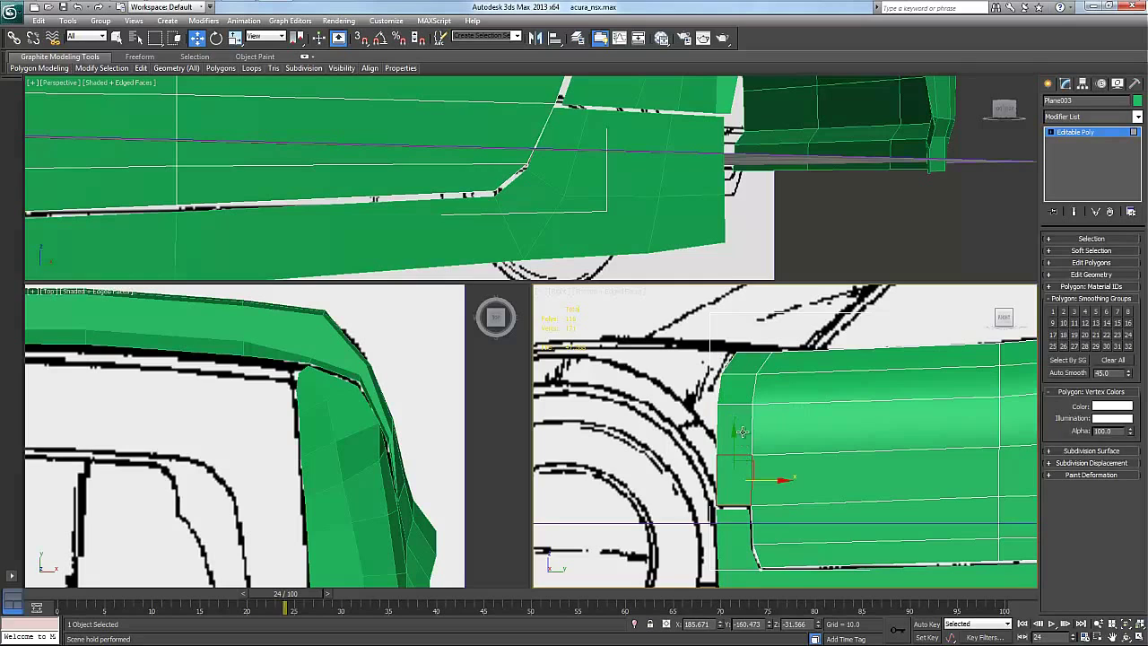
left_click(740, 431, "ctrl")
left_click(738, 384, "ctrl")
left_click(742, 368, "ctrl")
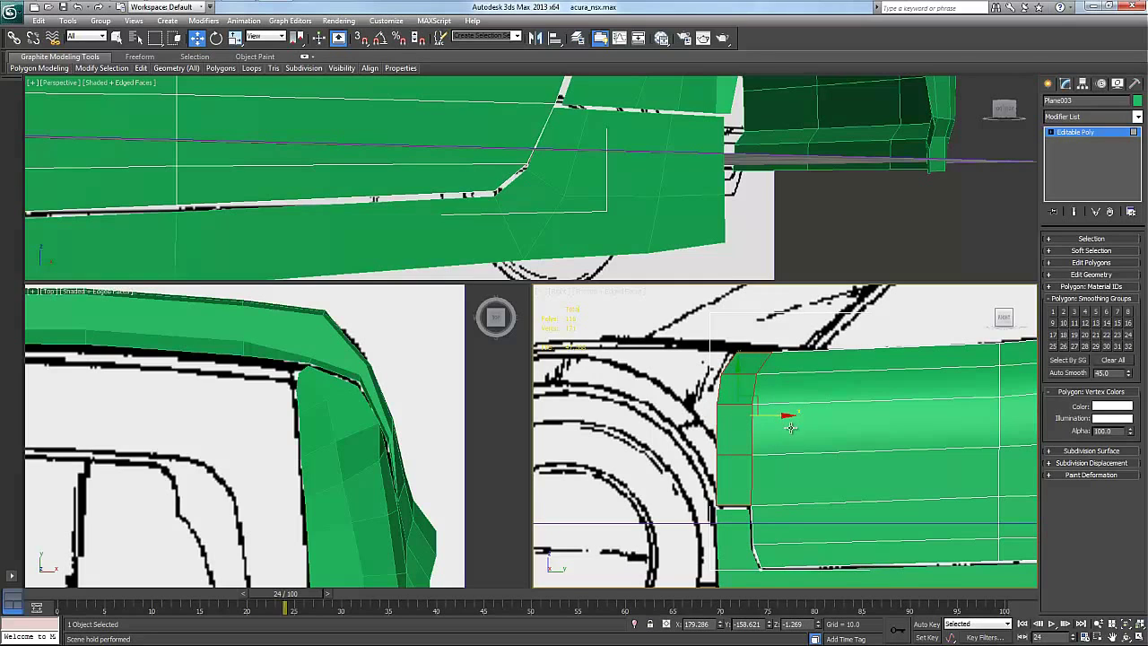
left_click_drag(787, 416, 746, 415, "shift")
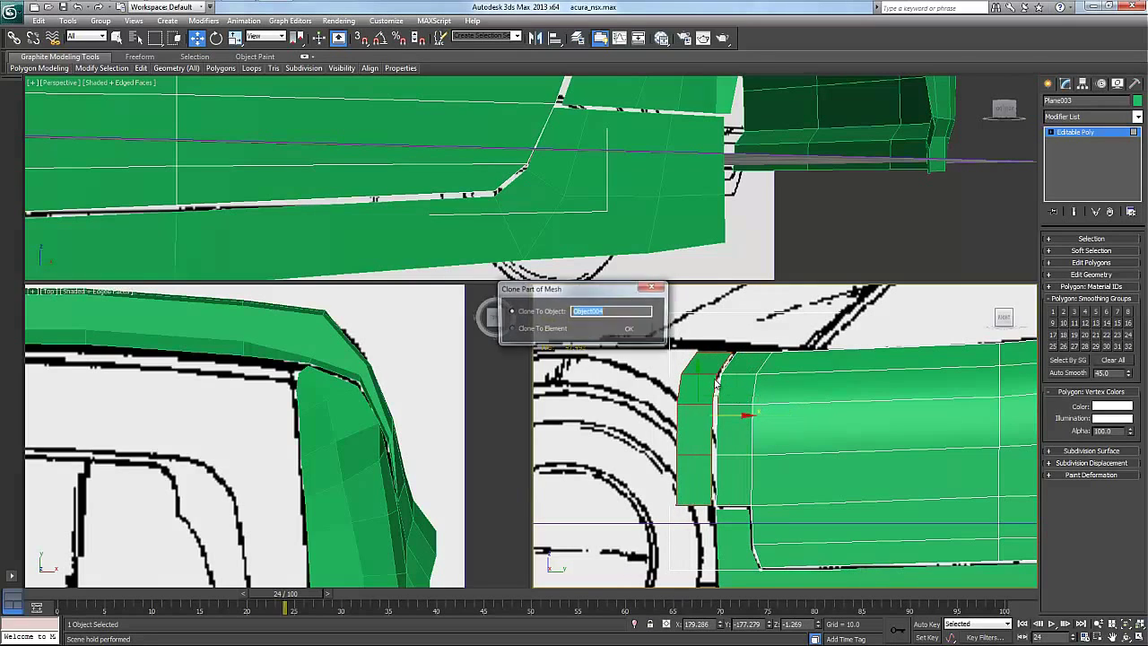
left_click(629, 331)
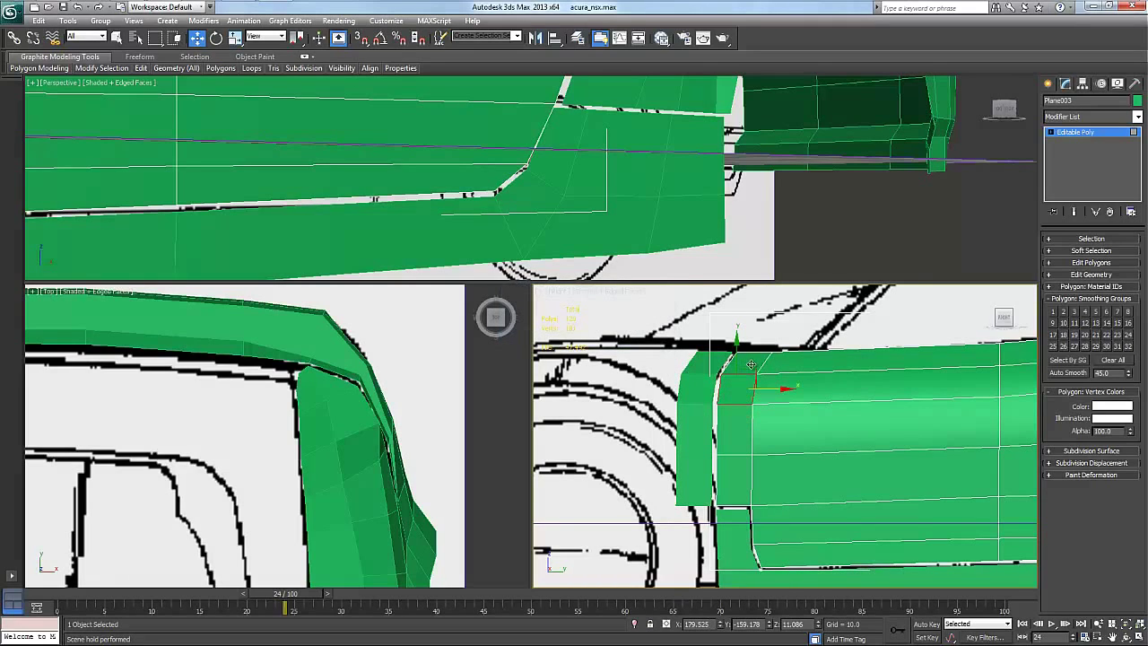
Delete the four original extruded polygons from the door's front edge and leave polygon editing.
left_click(750, 363, "ctrl")
left_click(743, 417, "ctrl")
left_click(734, 468, "ctrl")
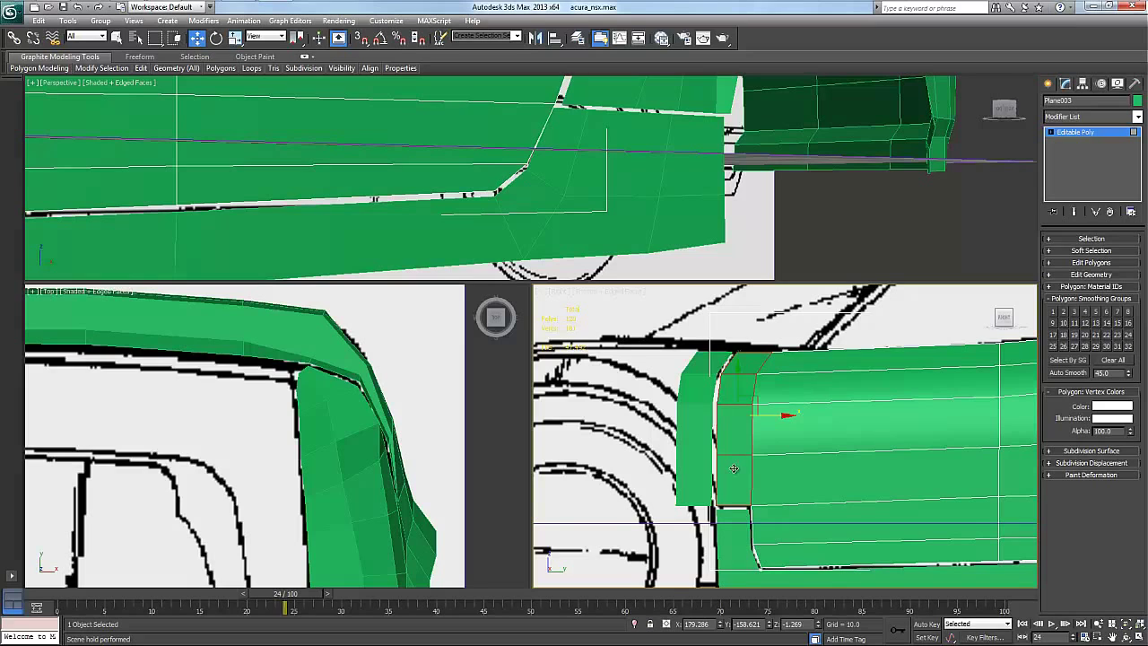
key("Delete")
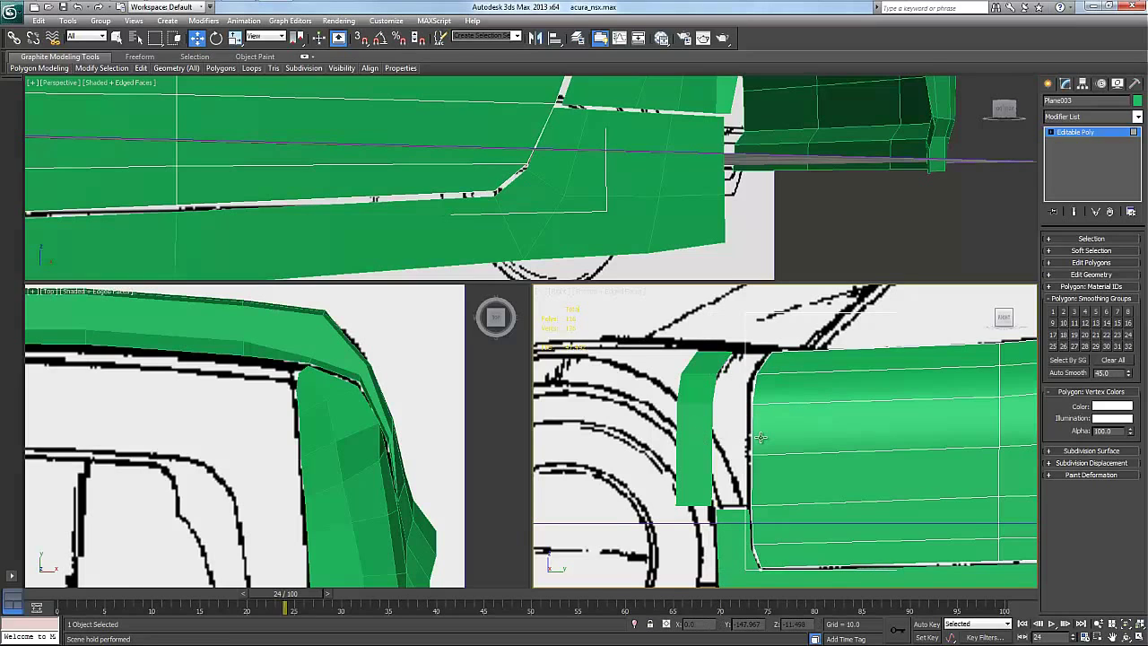
key("4")
Select the cloned strip ahead of the door and center its pivot to the object.
left_click(700, 419)
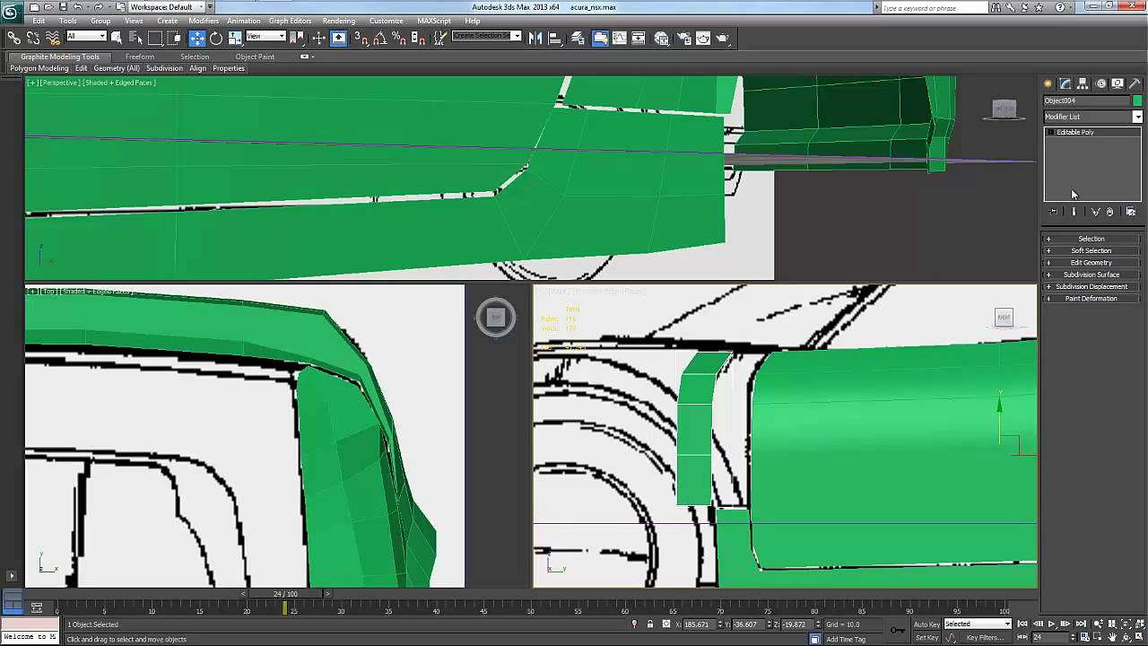
left_click(1082, 83)
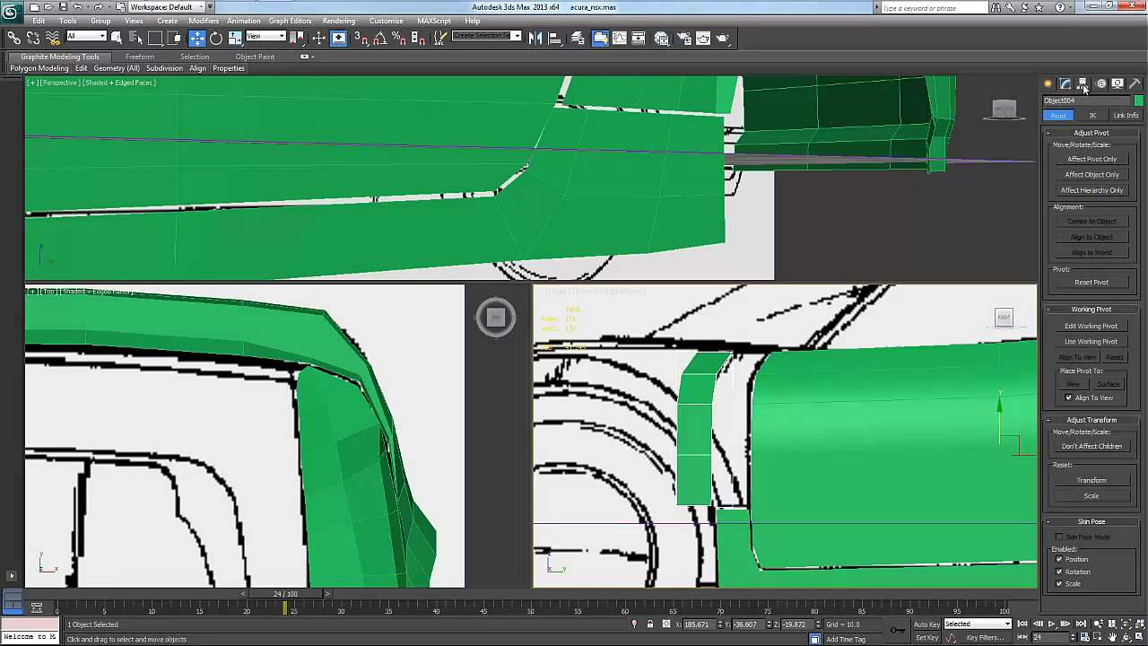
left_click(1081, 159)
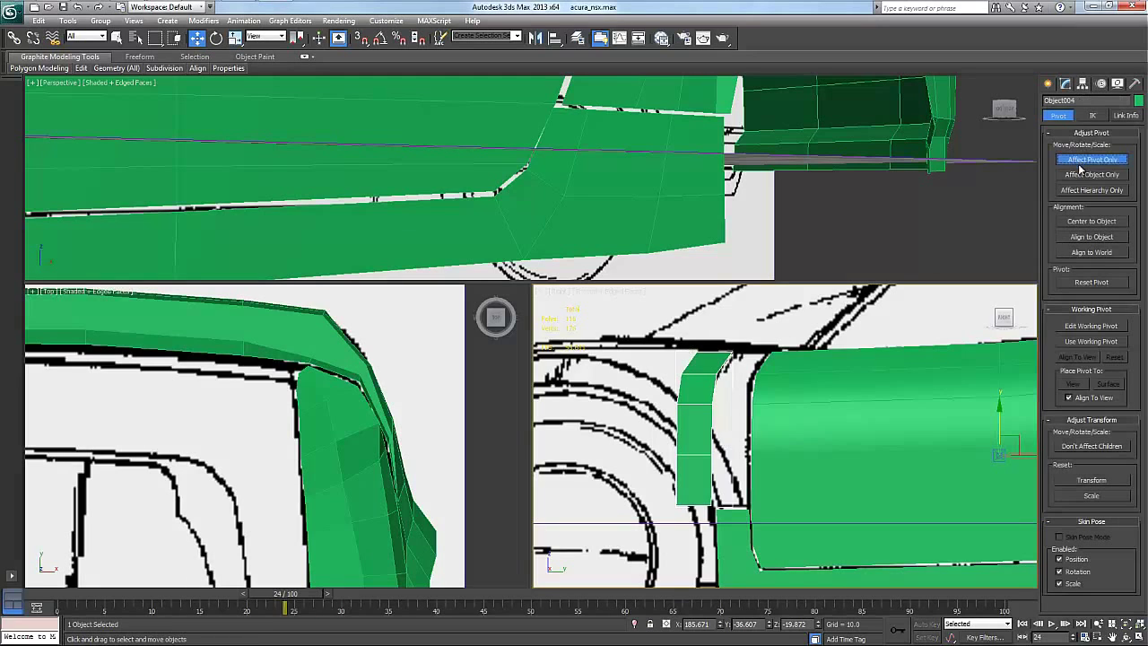
left_click(1080, 222)
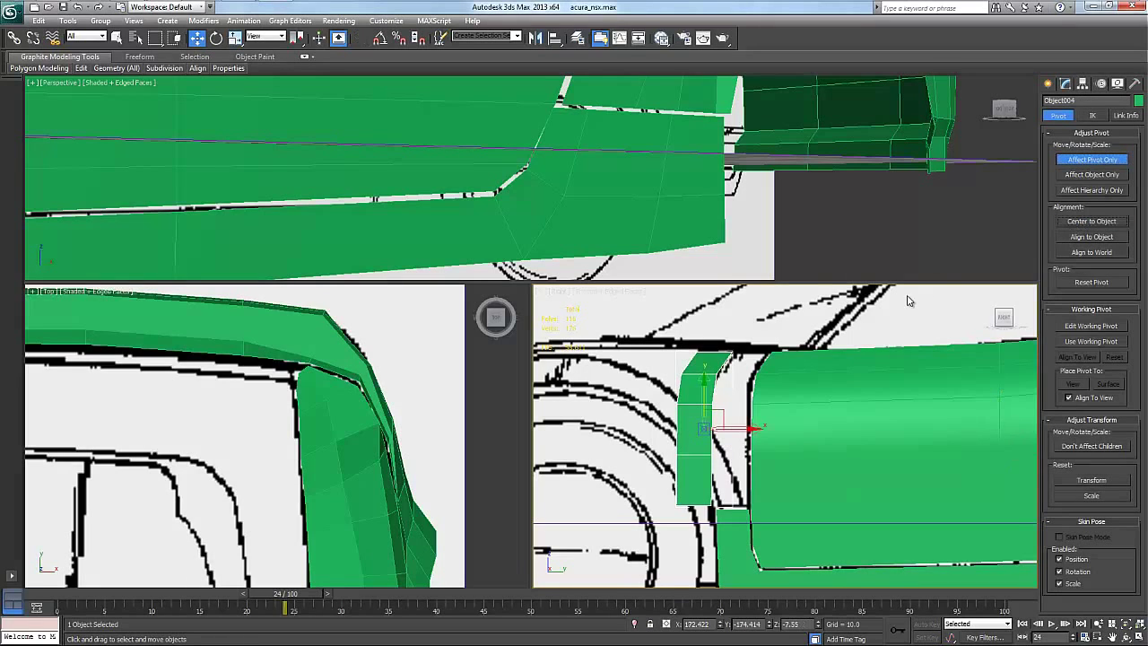
left_click(1089, 159)
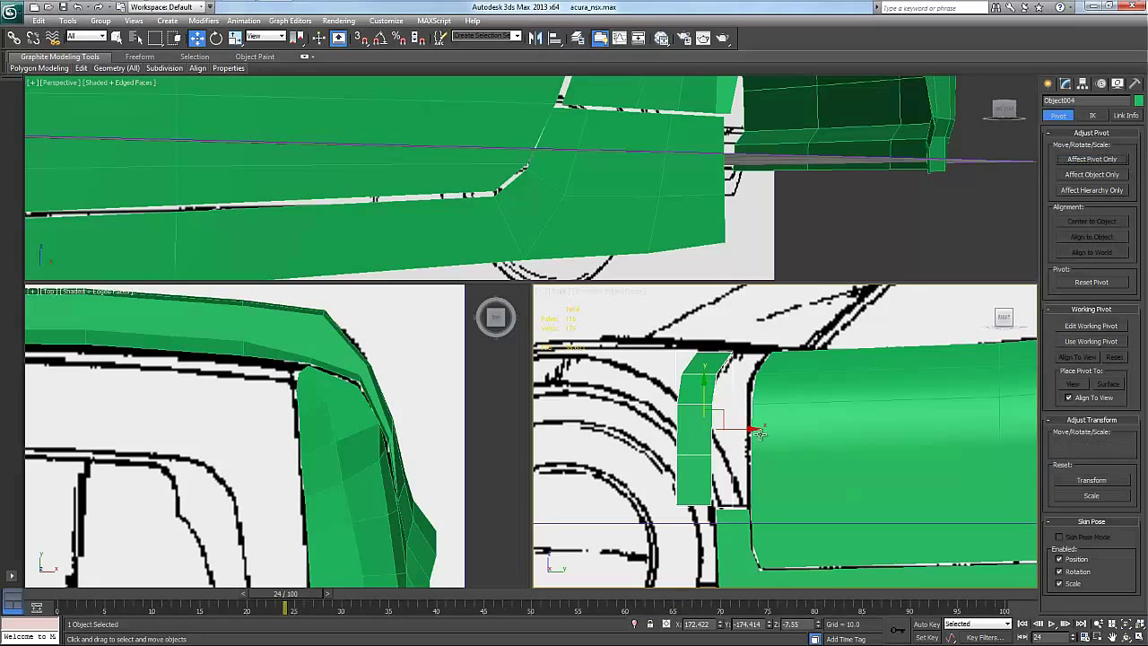
Move the cloned strip about 15 units back to the door's front gap line and make it see-through.
left_click_drag(753, 428, 786, 432)
key("alt+x")
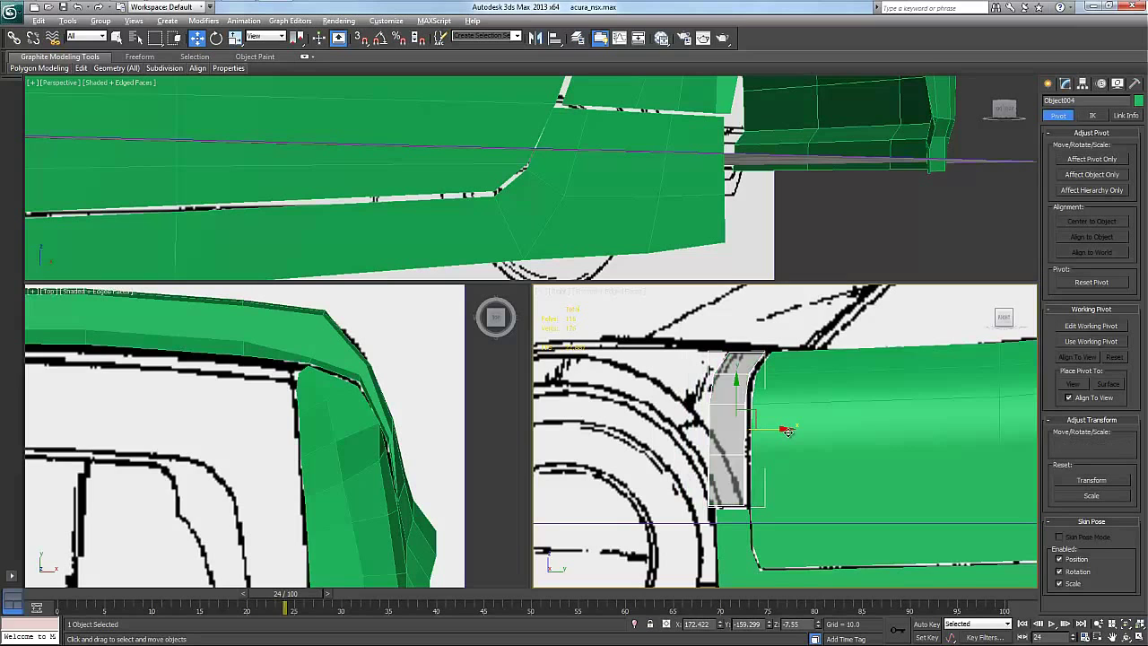
scroll(786, 431, "up", 5)
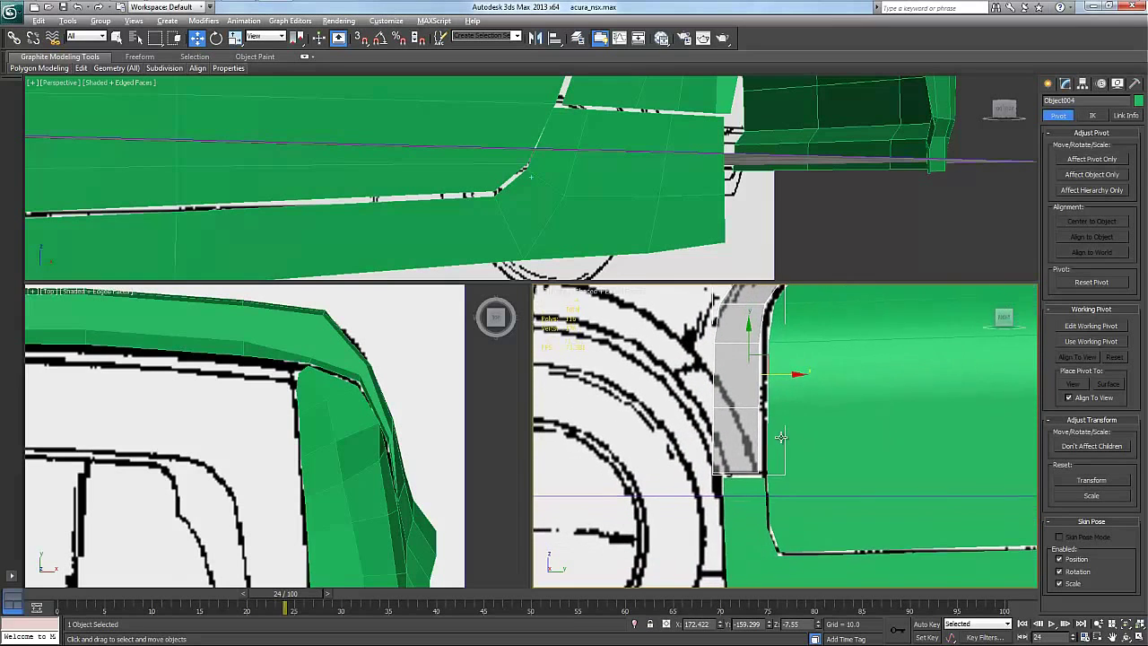
middle_click_drag(768, 439, 767, 467)
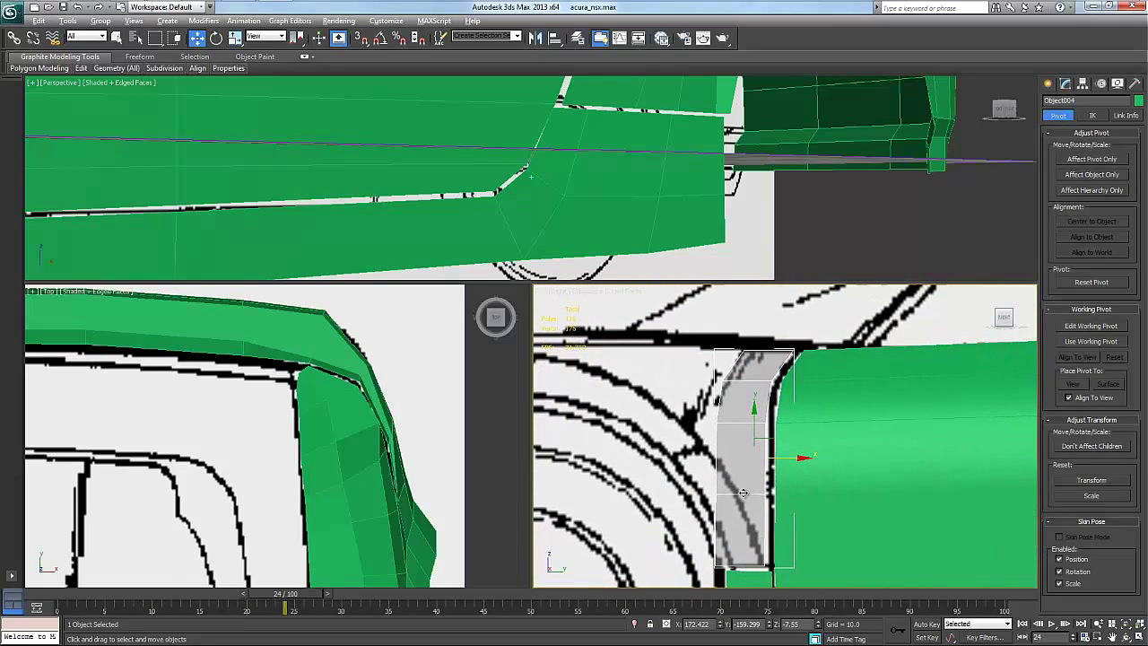
Enter vertex editing on the cloned strip and pull its front-edge vertices up and back to follow the wheel arch.
right_click(747, 506)
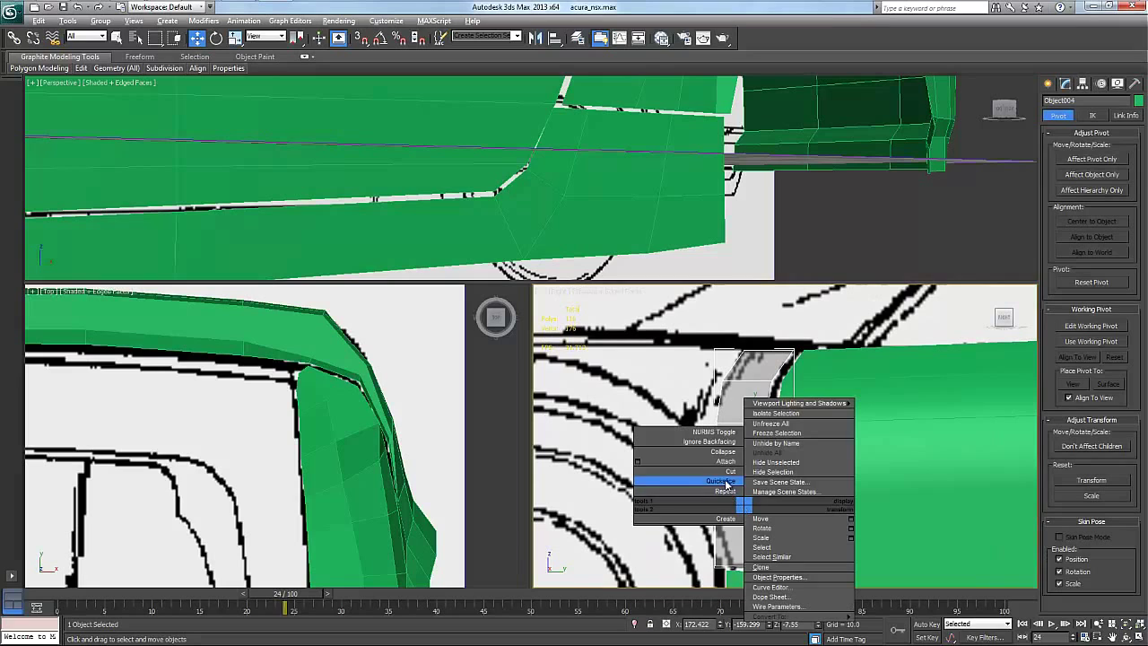
left_click(725, 518)
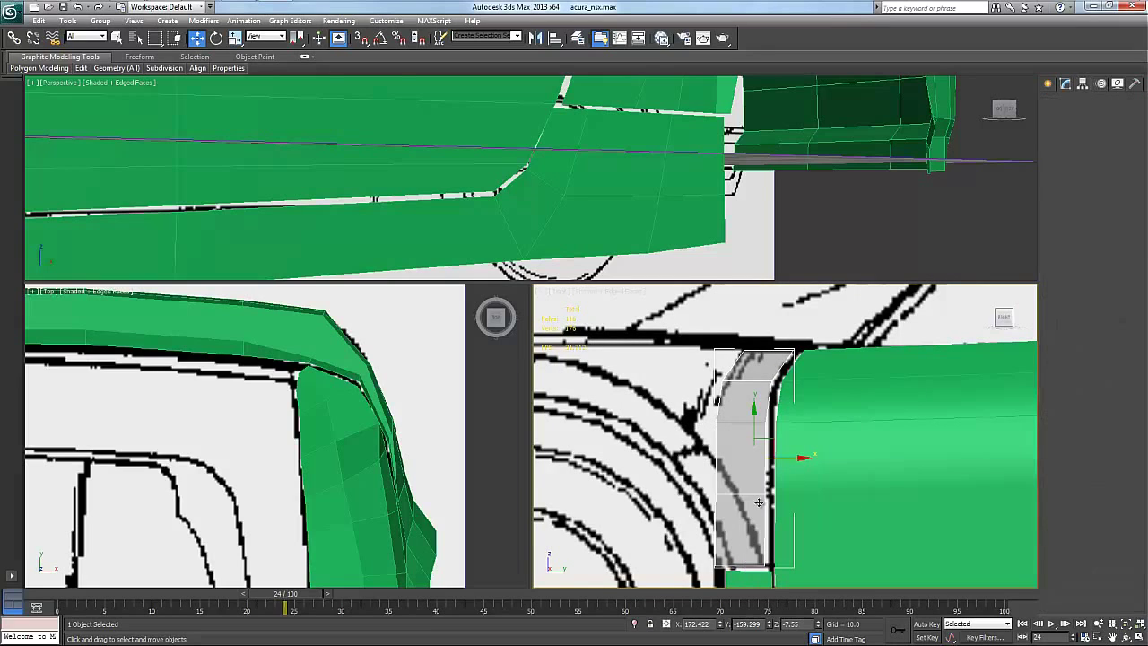
left_click(716, 563)
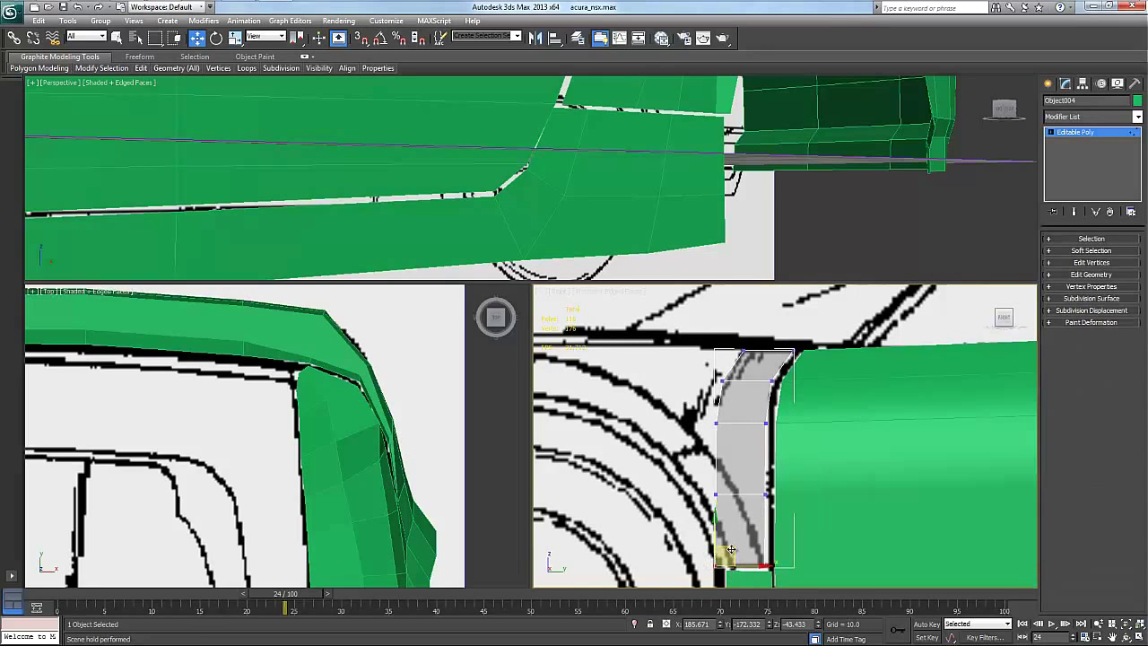
left_click_drag(716, 563, 758, 468)
left_click_drag(737, 511, 771, 423)
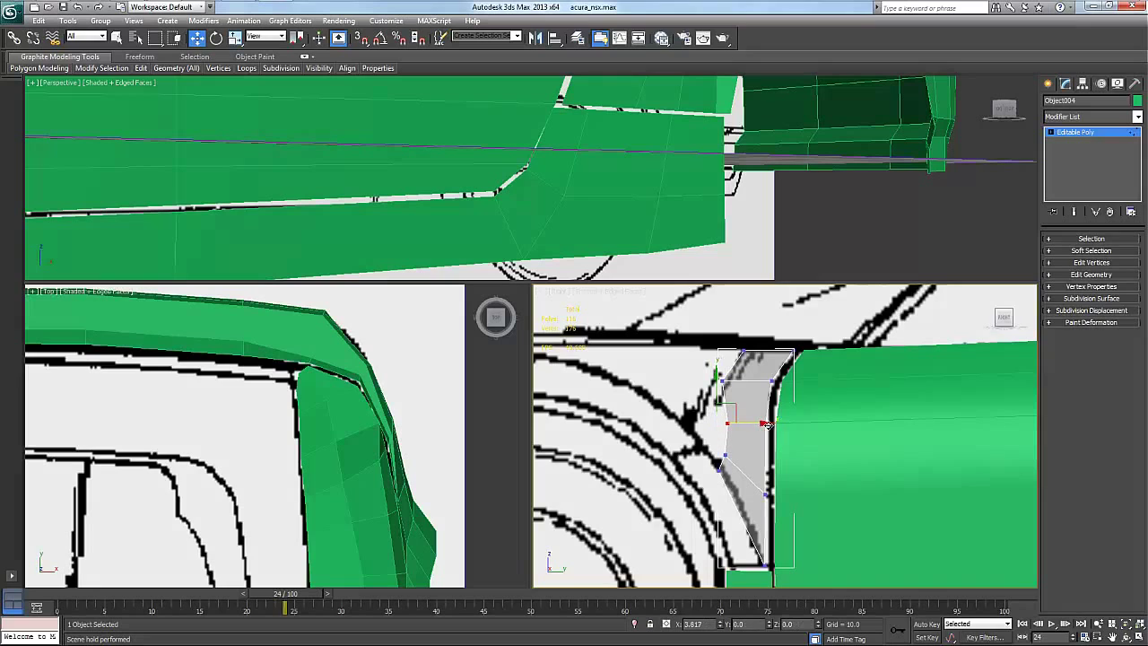
left_click(720, 380)
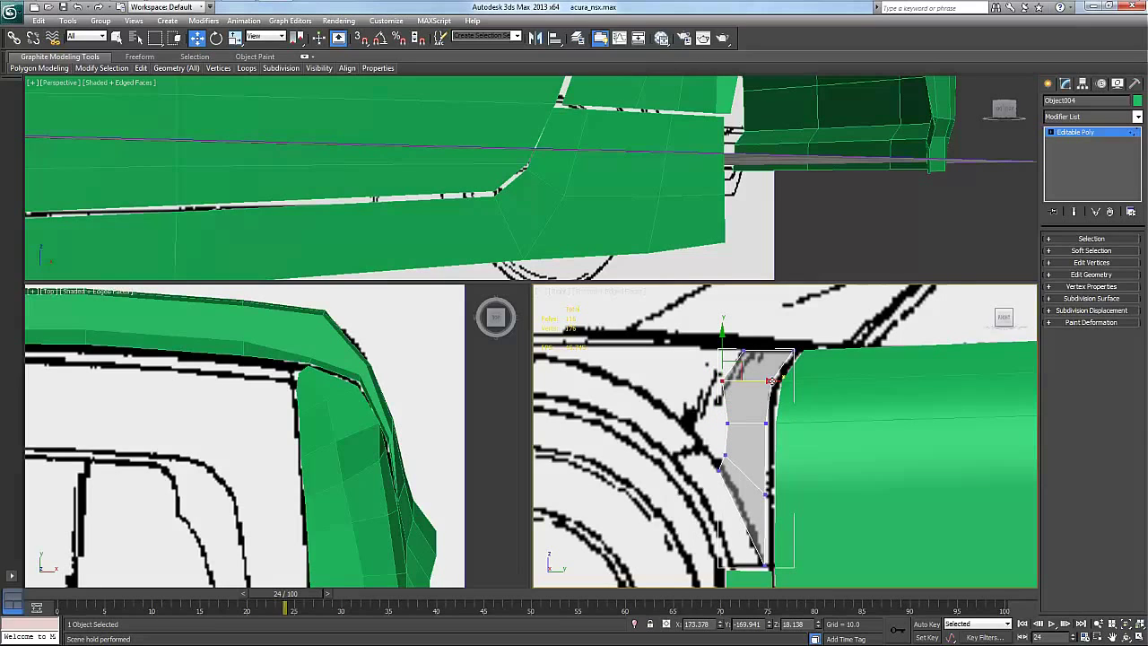
left_click_drag(769, 381, 779, 381)
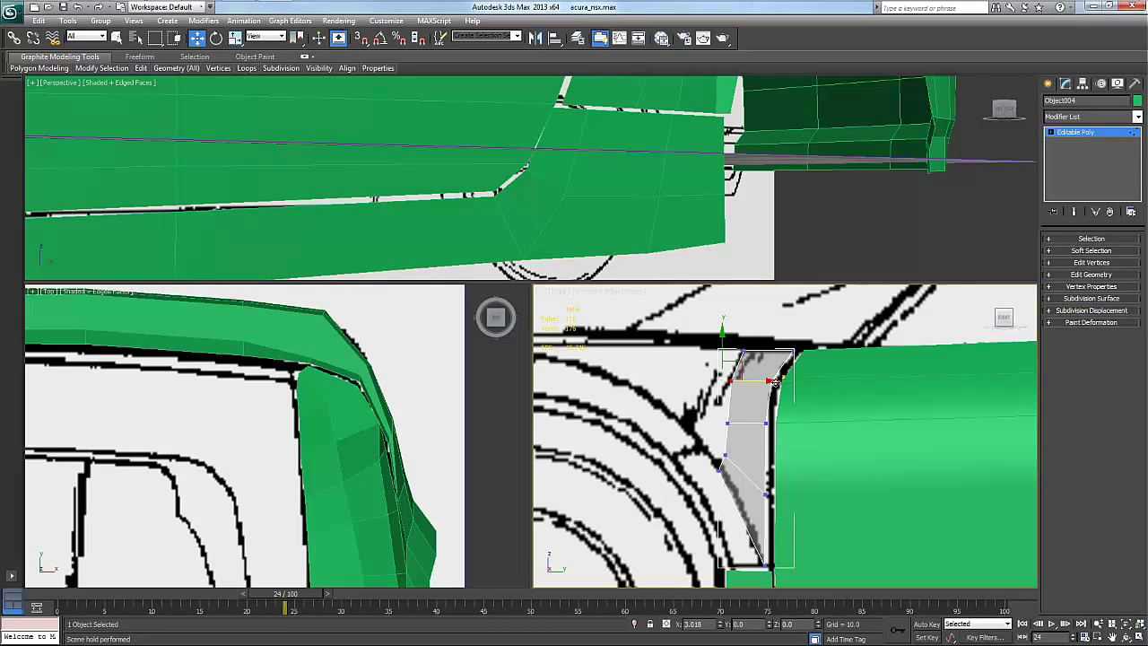
Fit the strip's lower rear vertices to the door gap line and shift its front-edge vertices farther back behind the wheel arch.
left_click(764, 491)
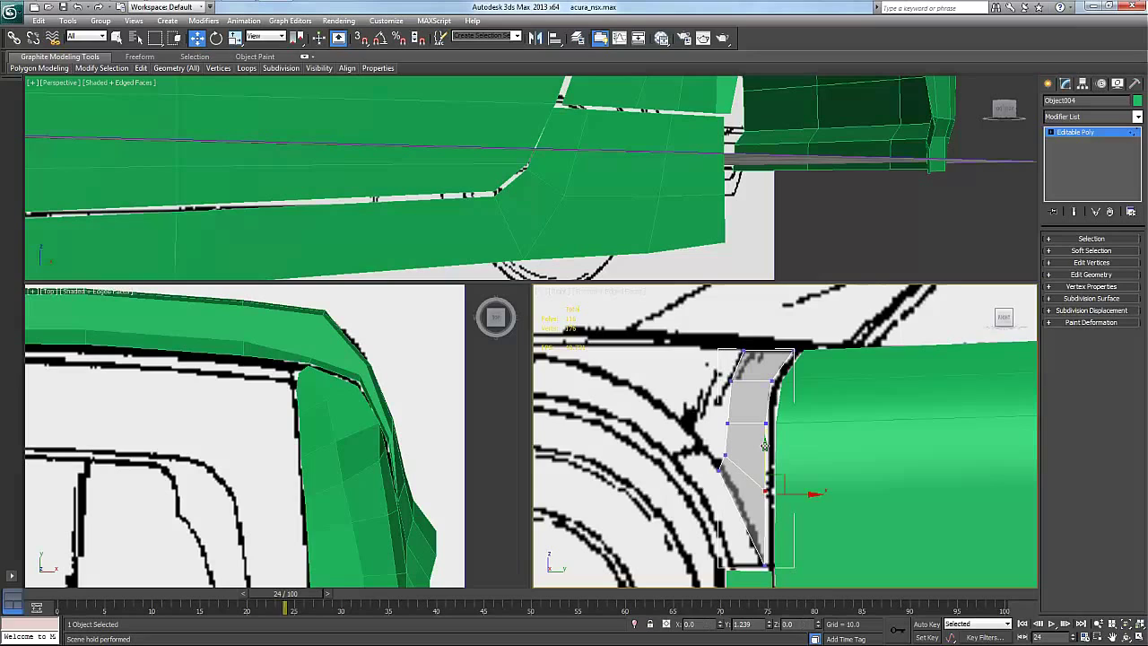
left_click(767, 564)
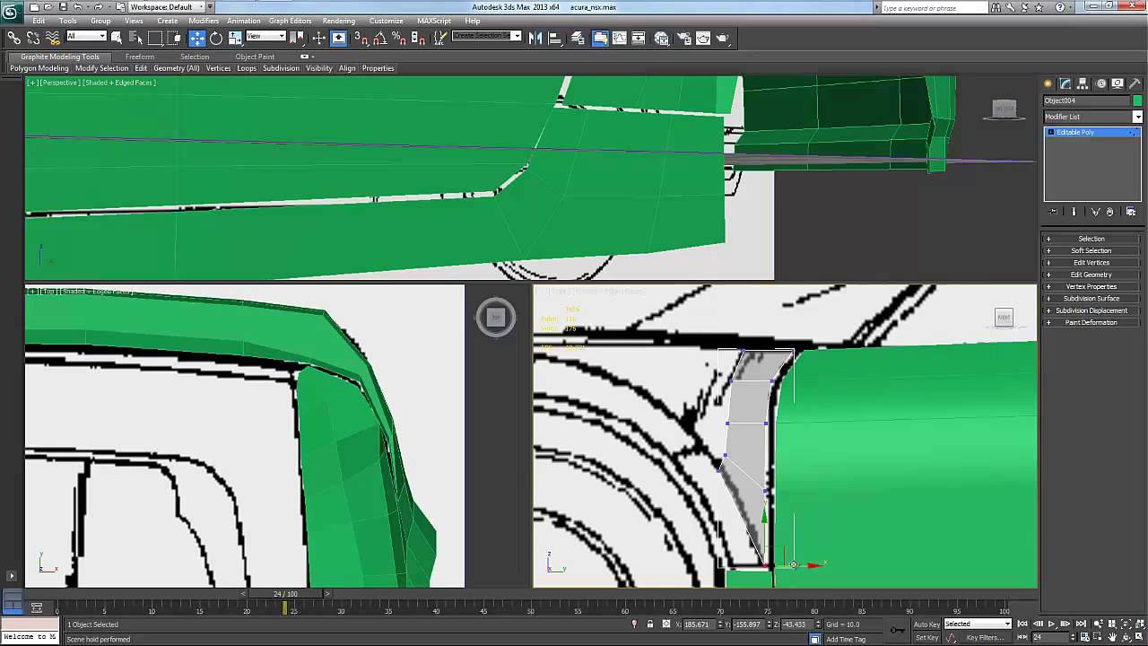
left_click_drag(805, 567, 808, 567)
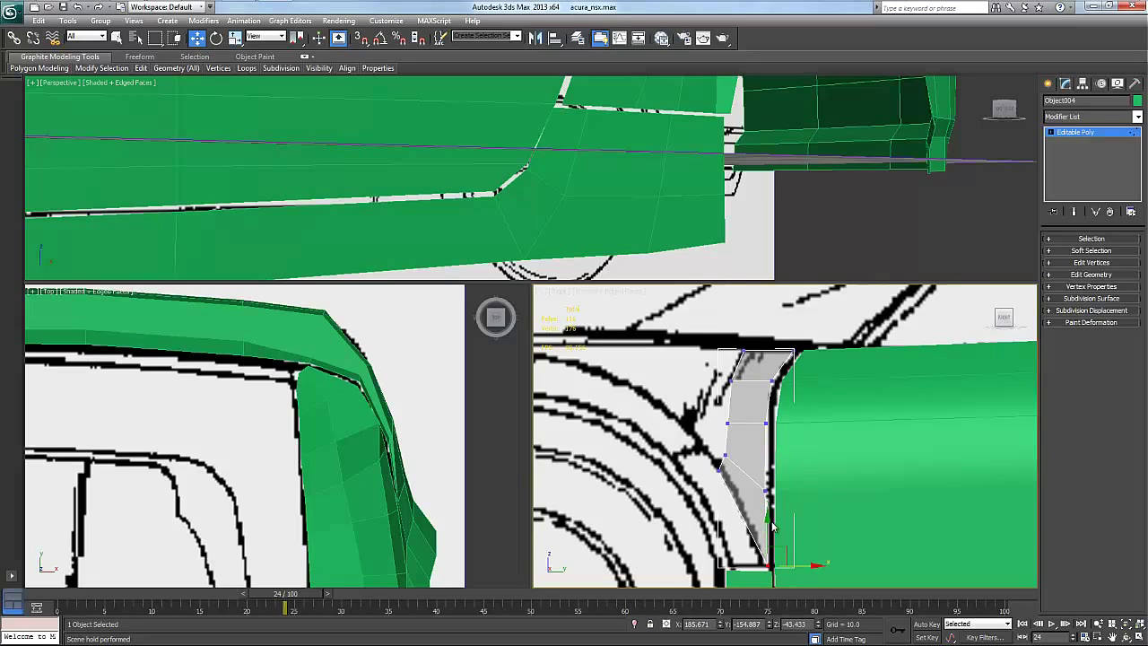
left_click(723, 458)
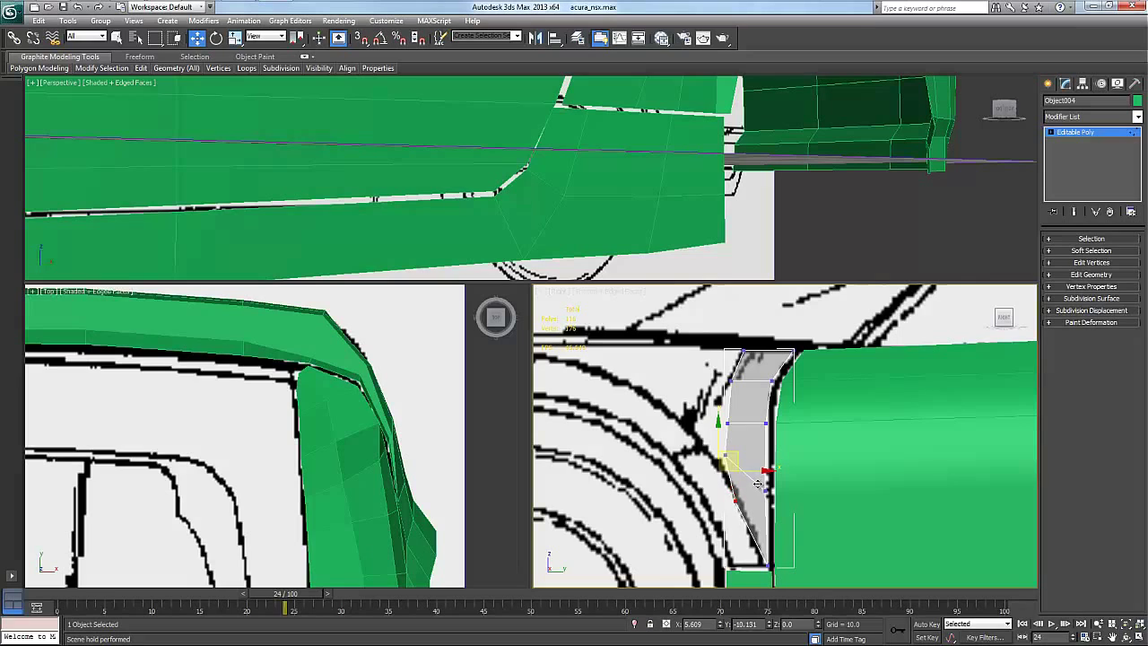
left_click_drag(757, 483, 775, 422)
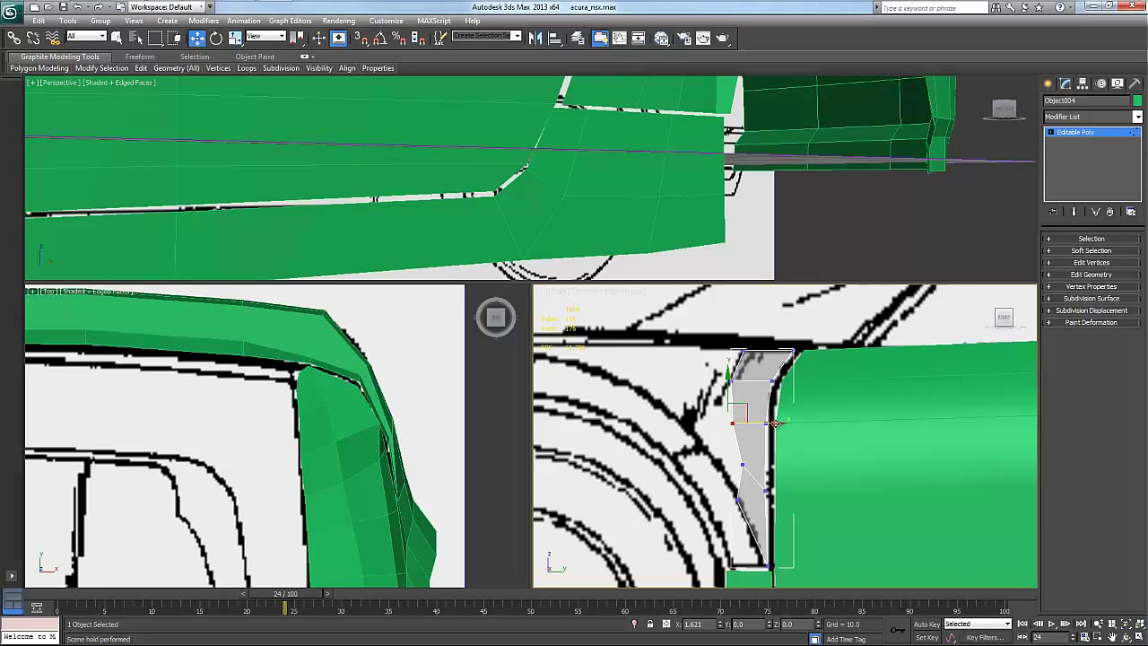
left_click_drag(690, 353, 754, 413)
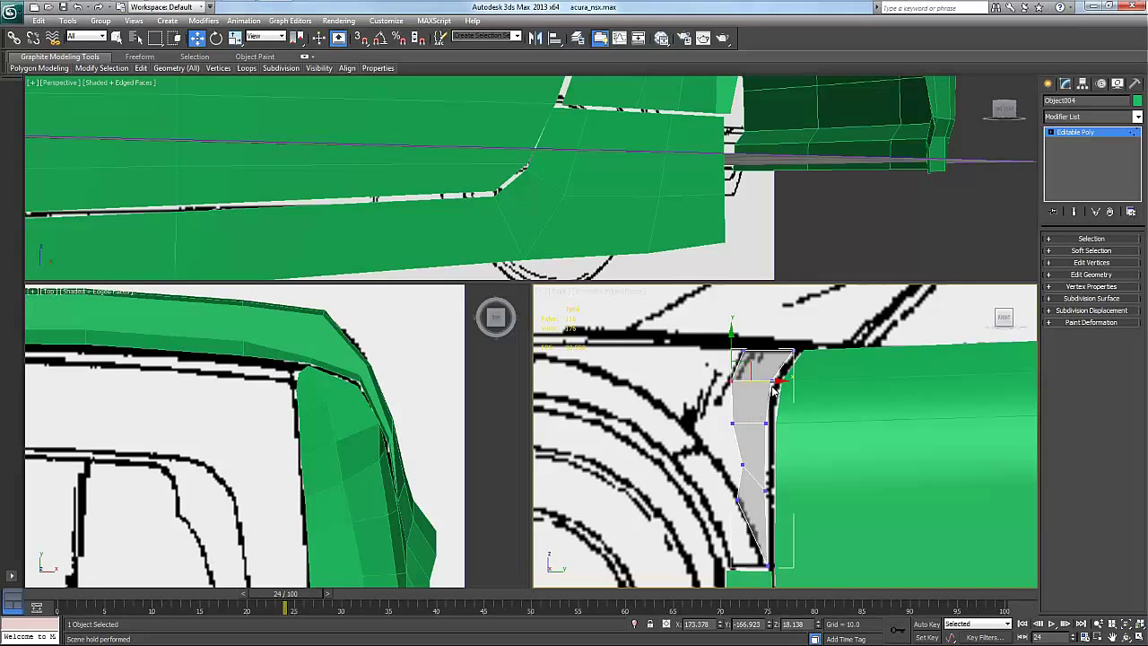
Switch to edge editing and extend the strip's front edges about 21 units forward as new polygons over the wheel arch.
right_click(759, 385)
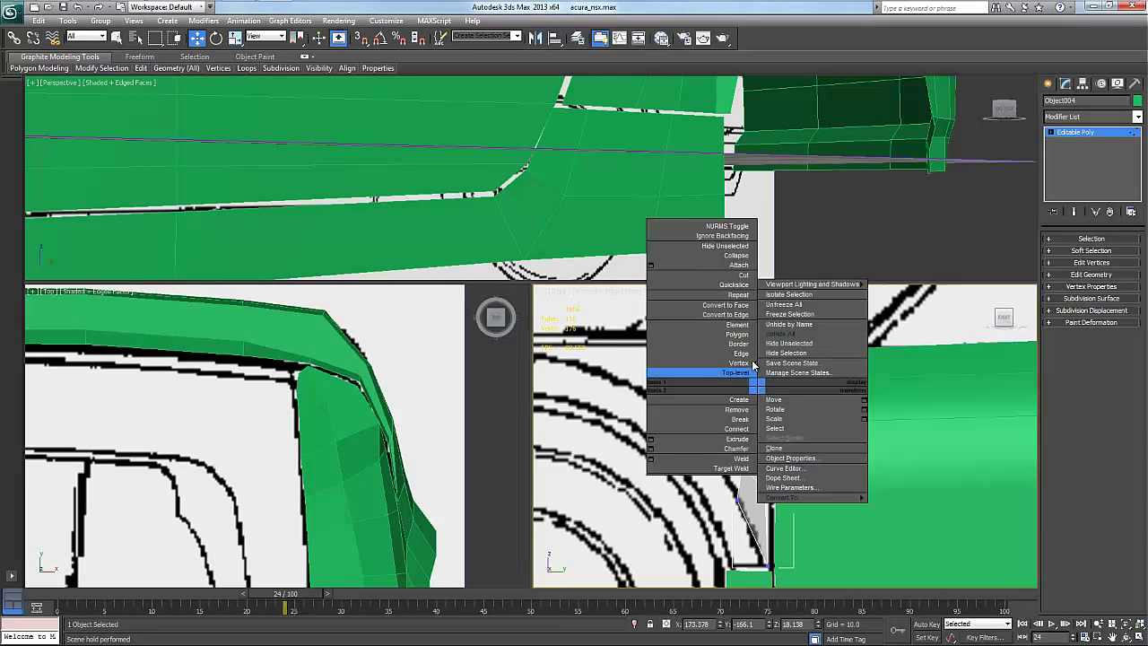
left_click(741, 353)
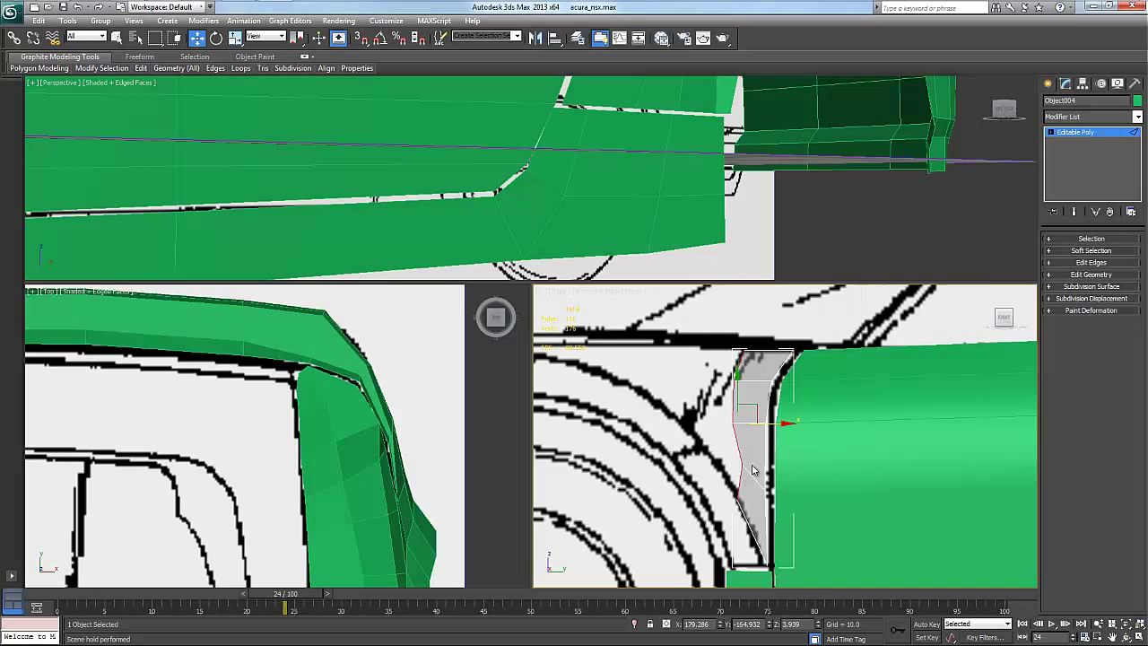
mouse_move(751, 403)
left_mouse_down("shift")
mouse_move(671, 399)
mouse_move(687, 400)
left_mouse_up("shift")
left_click(686, 412)
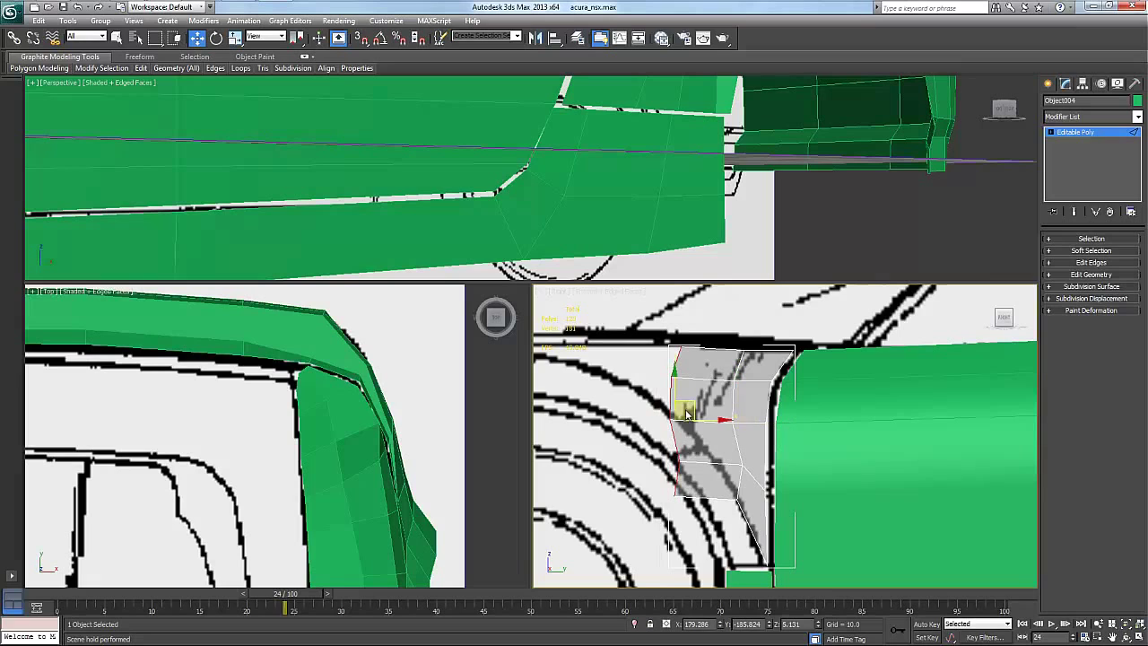
Return to vertex editing and raise the new front-edge vertices so the lowest ones sit on the wheel arch line.
right_click(681, 432)
left_click(662, 405)
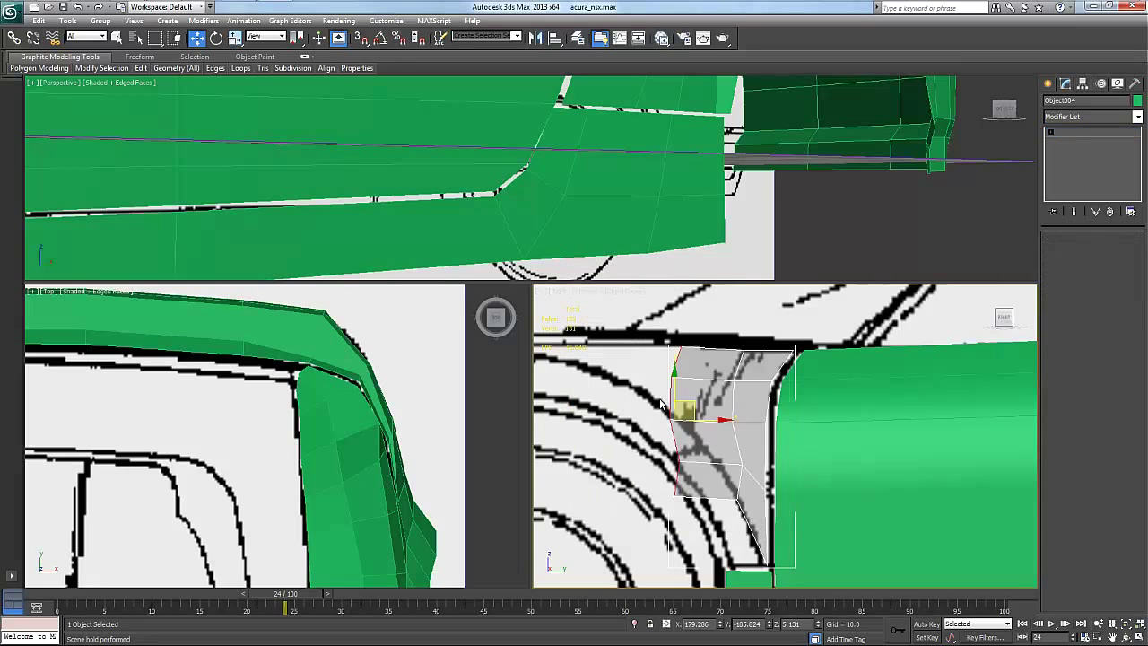
left_click(671, 377)
left_click_drag(687, 355, 703, 342)
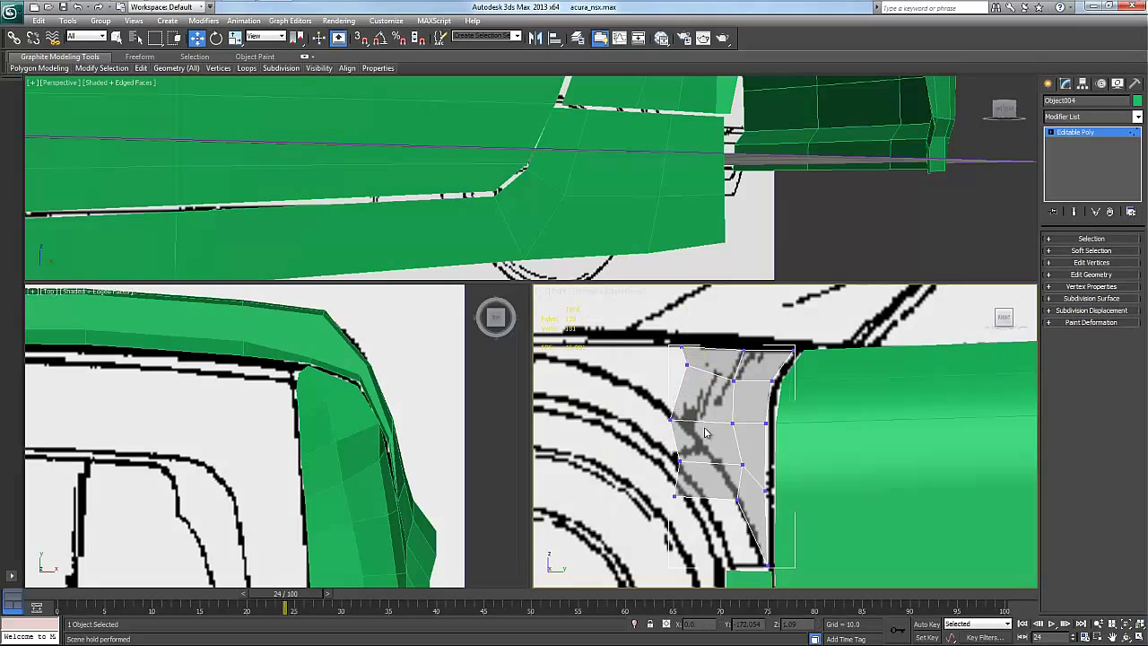
left_click(670, 418)
mouse_move(691, 394)
left_mouse_down()
mouse_move(688, 405)
mouse_move(697, 394)
left_mouse_up()
left_click(679, 460)
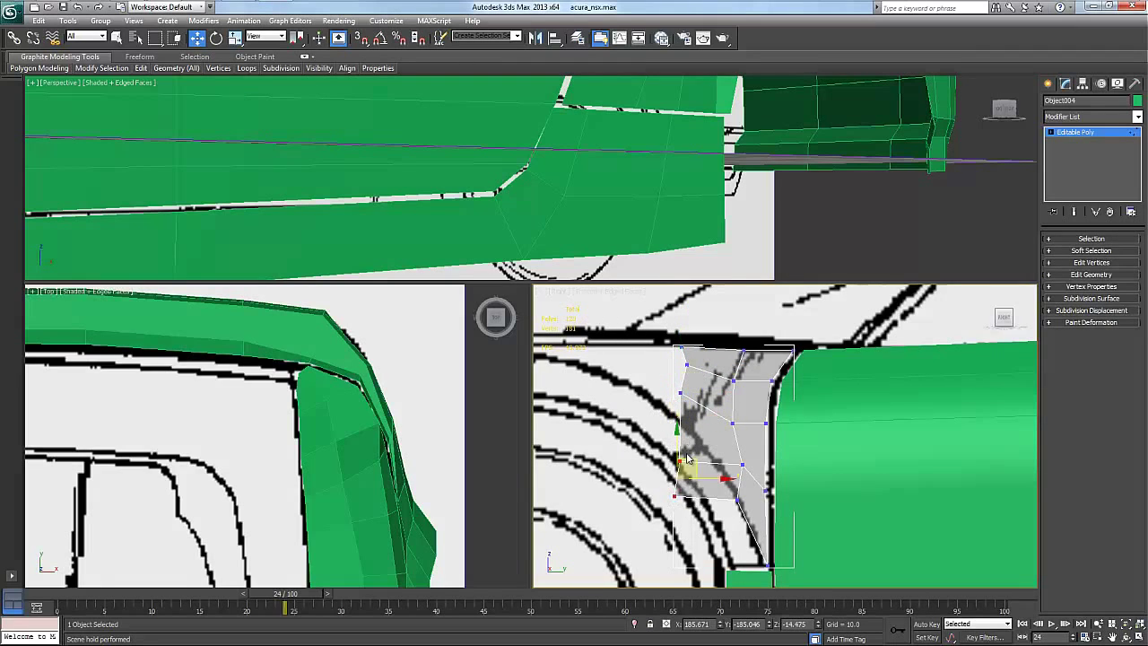
left_click_drag(688, 458, 696, 395)
Reposition the fender's middle column of vertices along the wheel arch and even out the spacing with the front column.
left_click(685, 394)
left_click(743, 464)
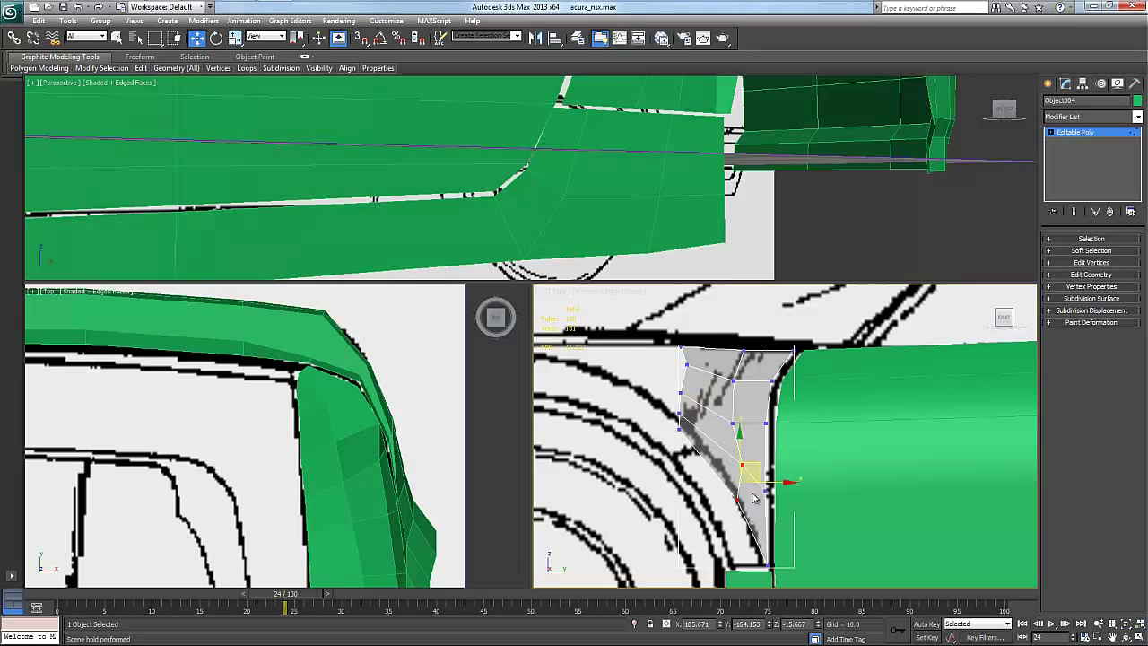
left_click_drag(755, 467, 695, 407)
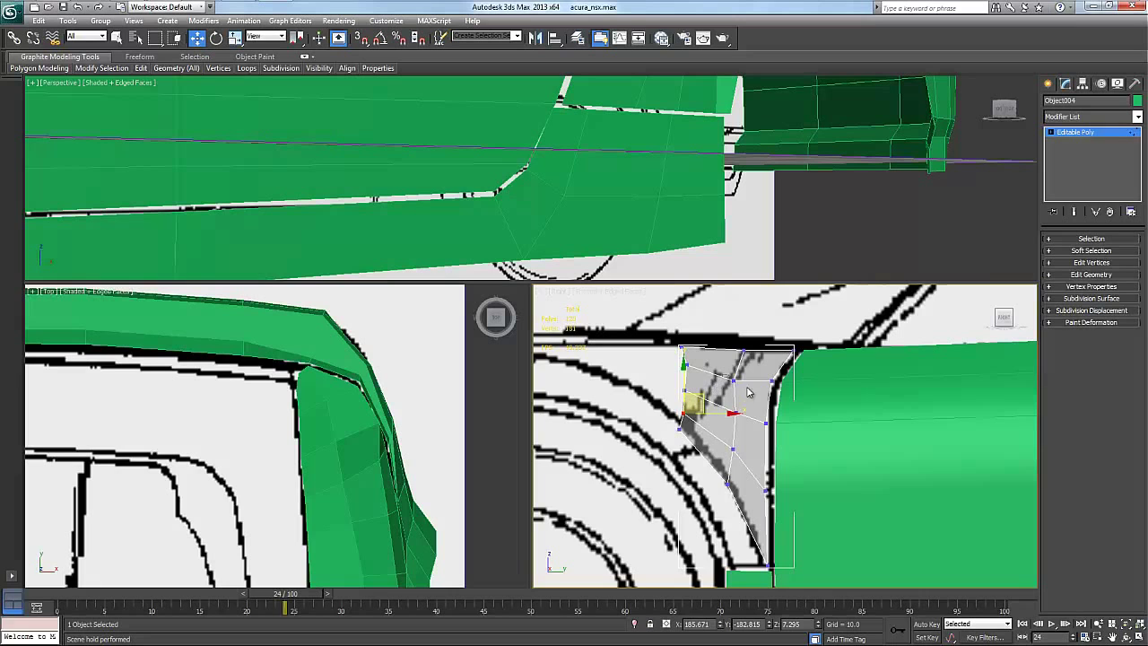
left_click(734, 381)
left_click_drag(751, 362, 751, 361)
Frame the fender piece in the top view and move its uppermost row of vertices inward to the blueprint's hood line.
key("f")
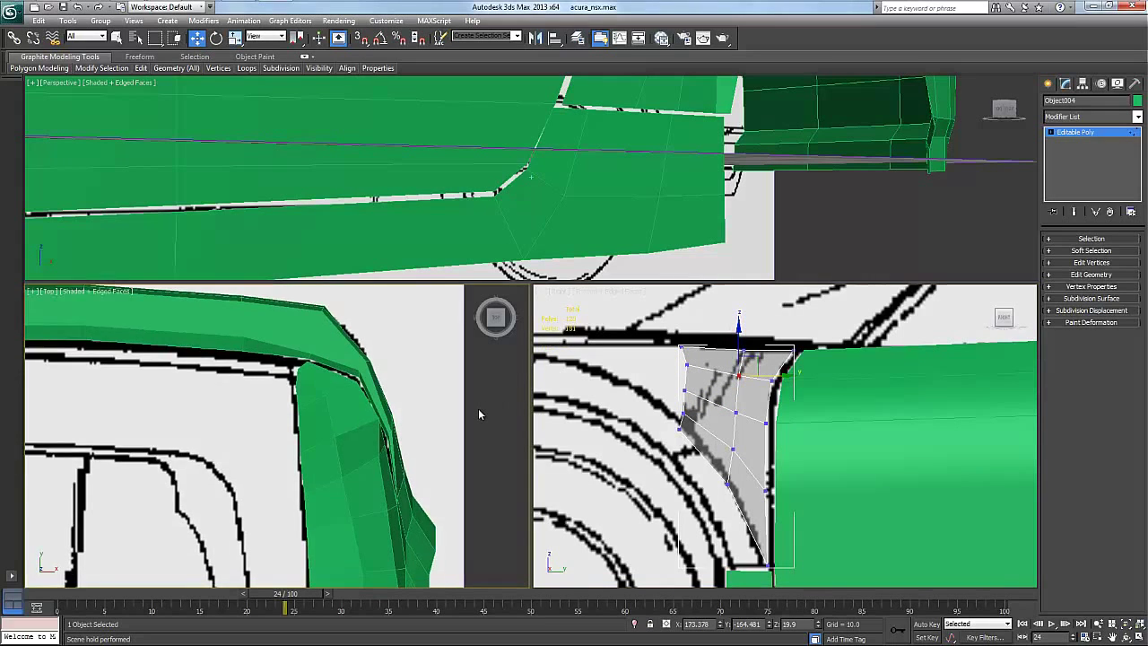
key("z")
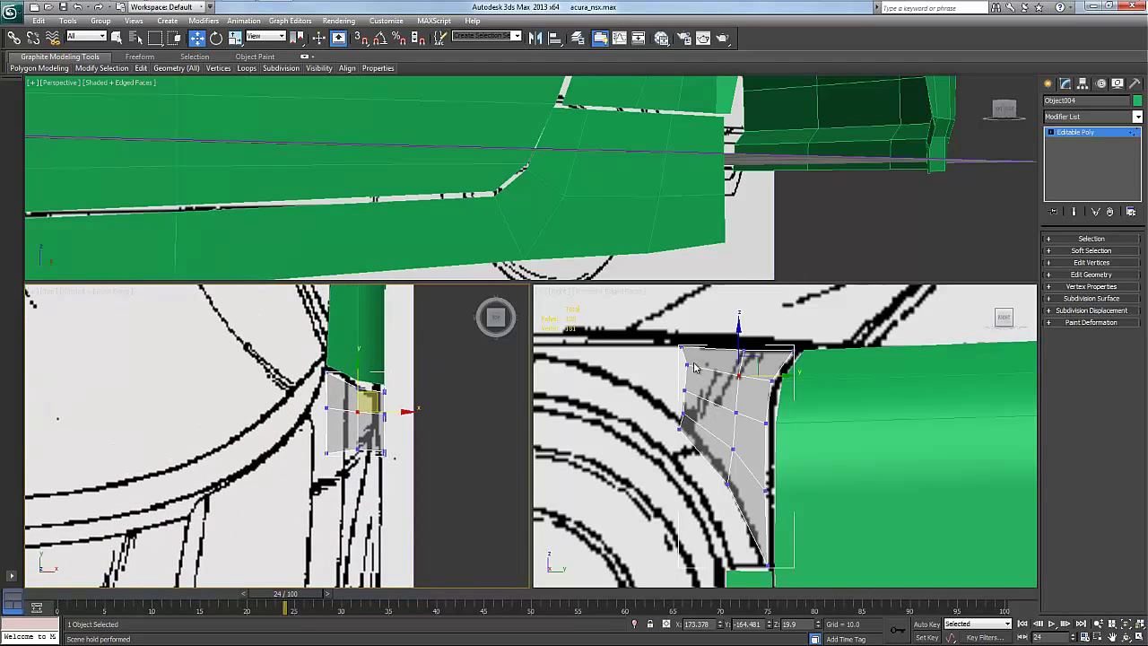
left_click(742, 349)
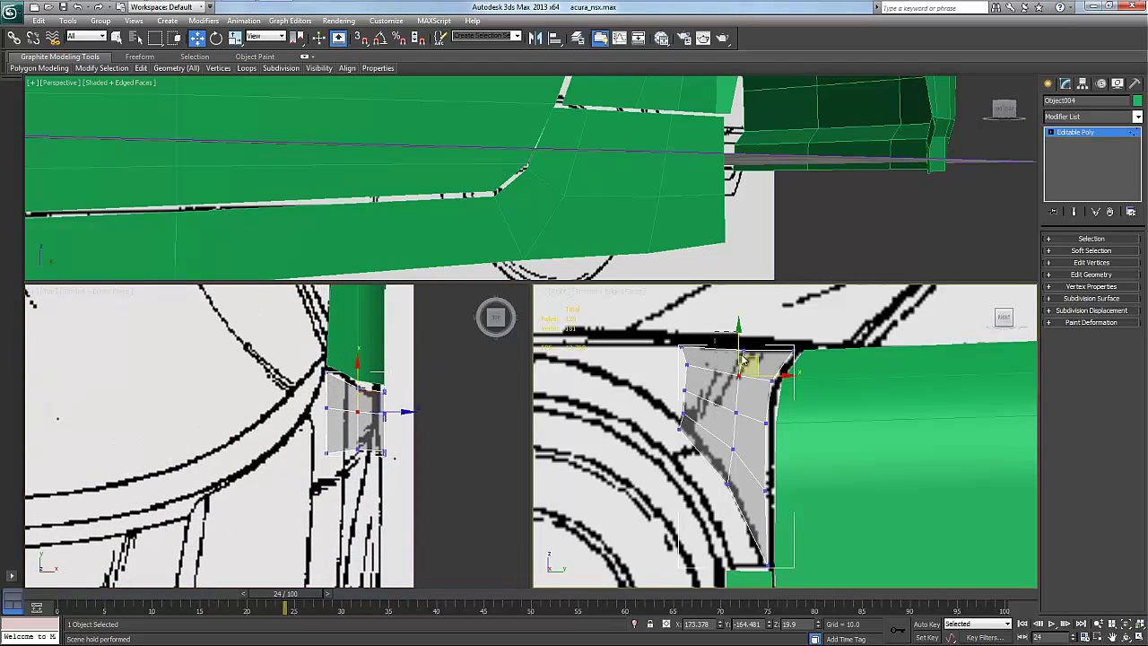
left_click(351, 387)
left_click_drag(342, 387, 322, 447)
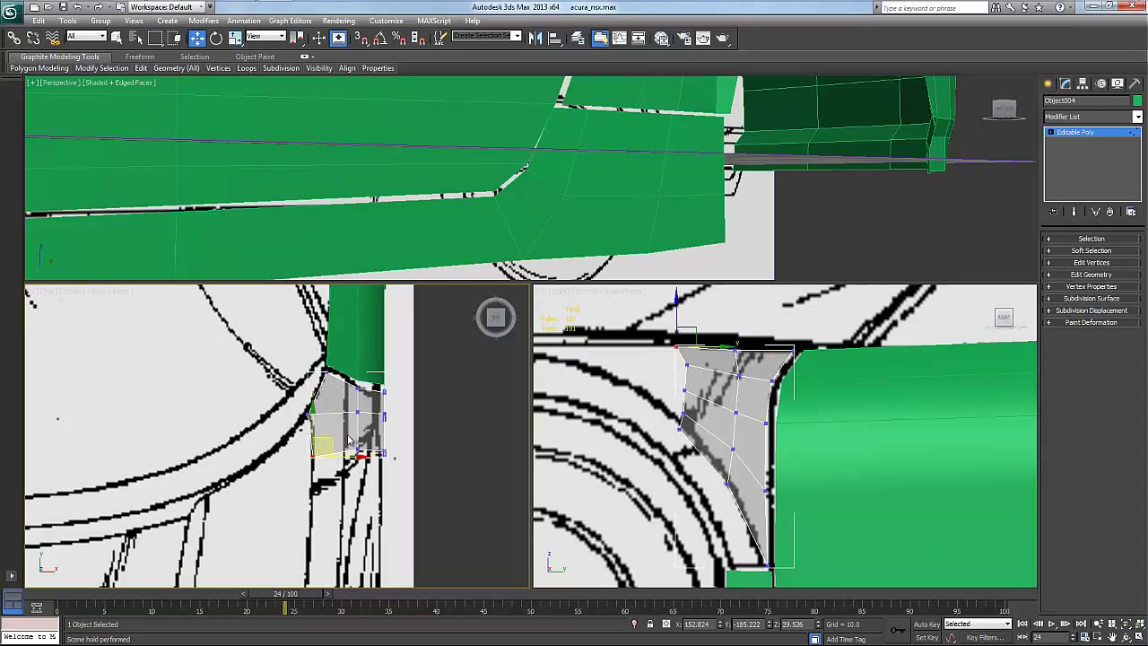
Move the second row of fender vertices inward in the top view to match the blueprint's door gap and fender crease.
left_click(368, 385)
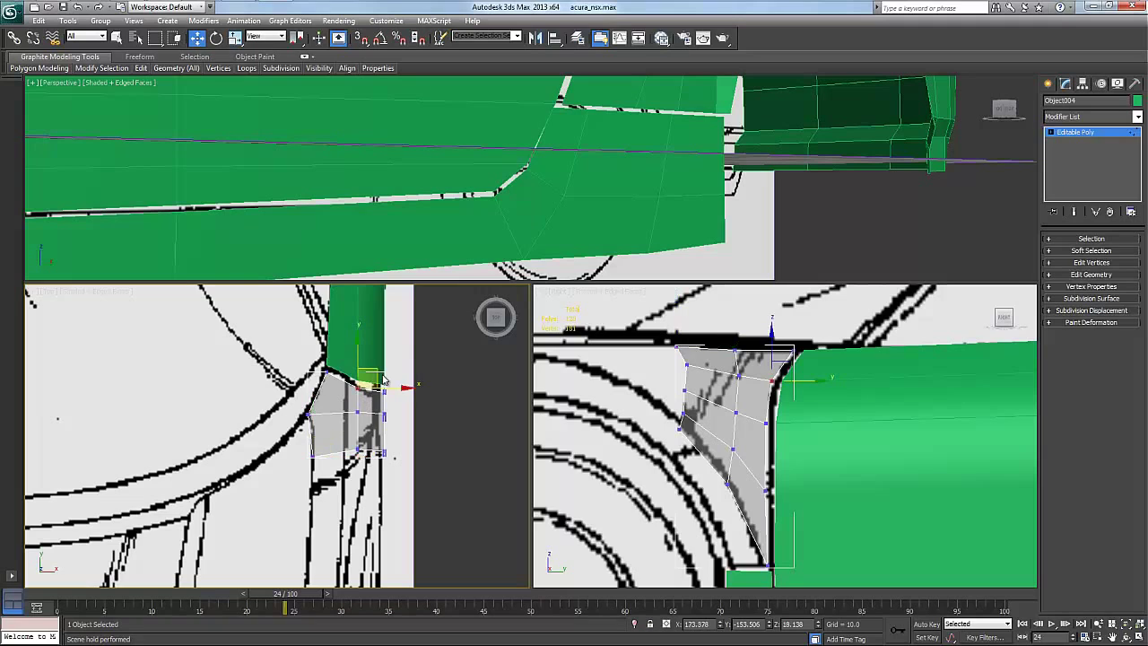
left_click_drag(375, 370, 366, 370)
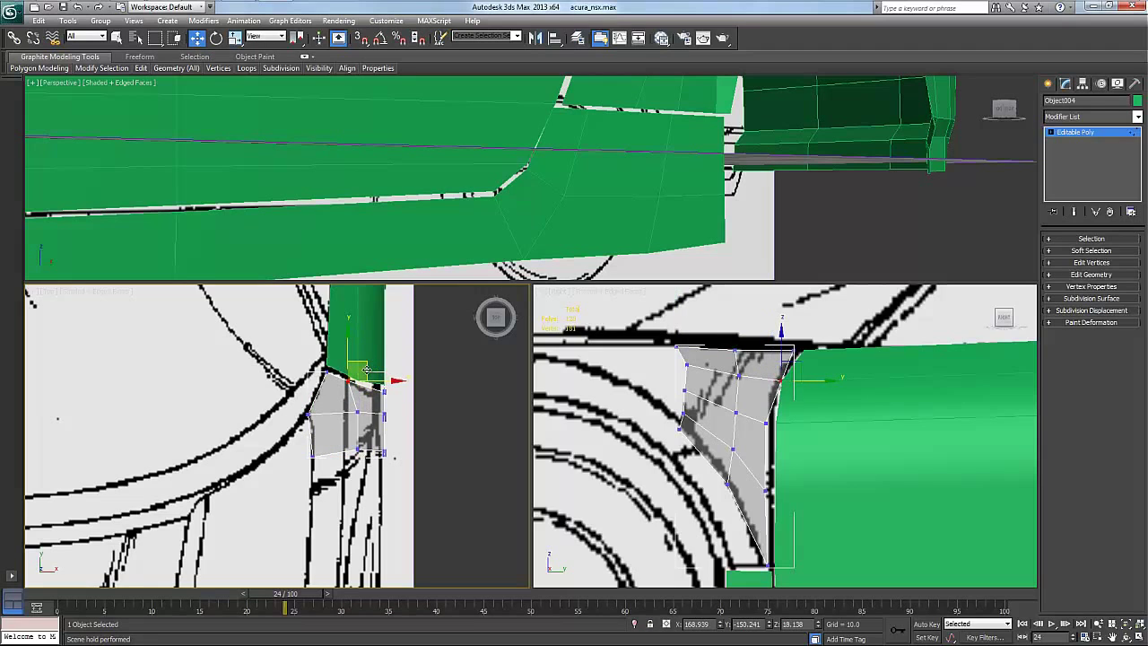
left_click(355, 411)
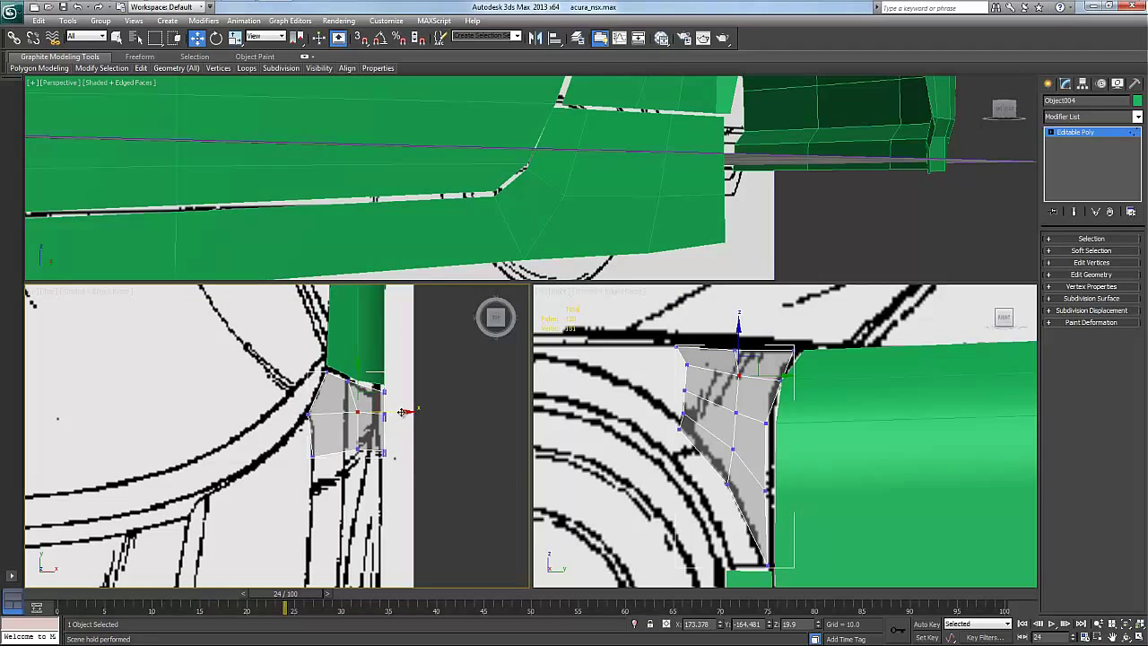
left_click_drag(402, 412, 395, 449)
left_click(357, 450)
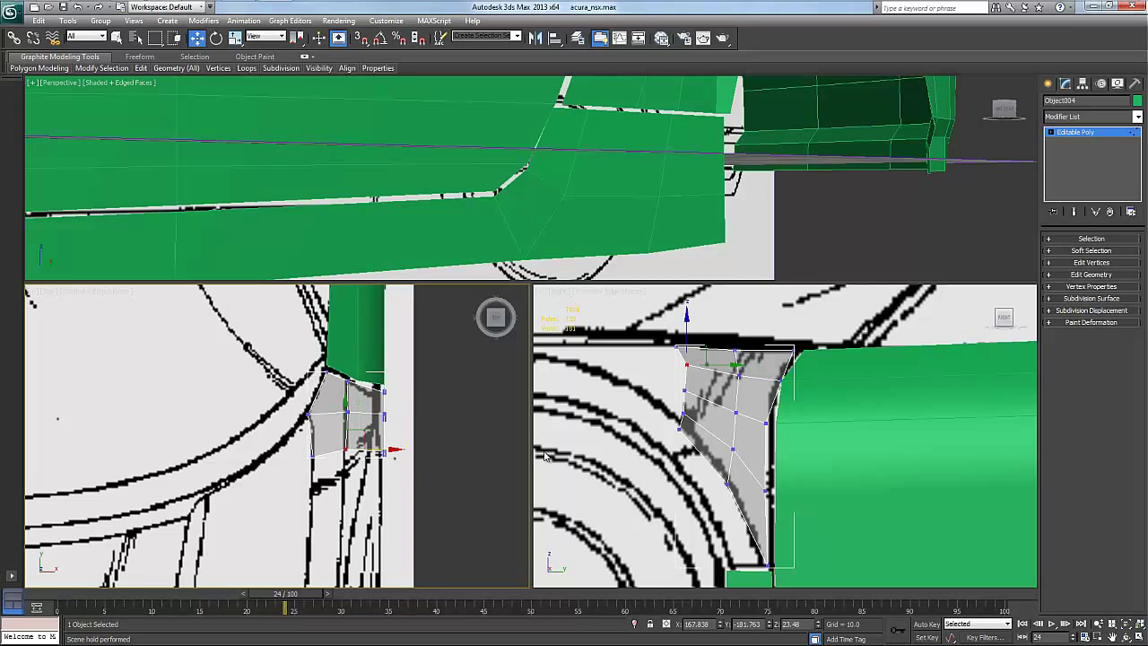
Select the third row of fender vertices from the top and move it about 9.4 units inward in the top view.
left_click(680, 391)
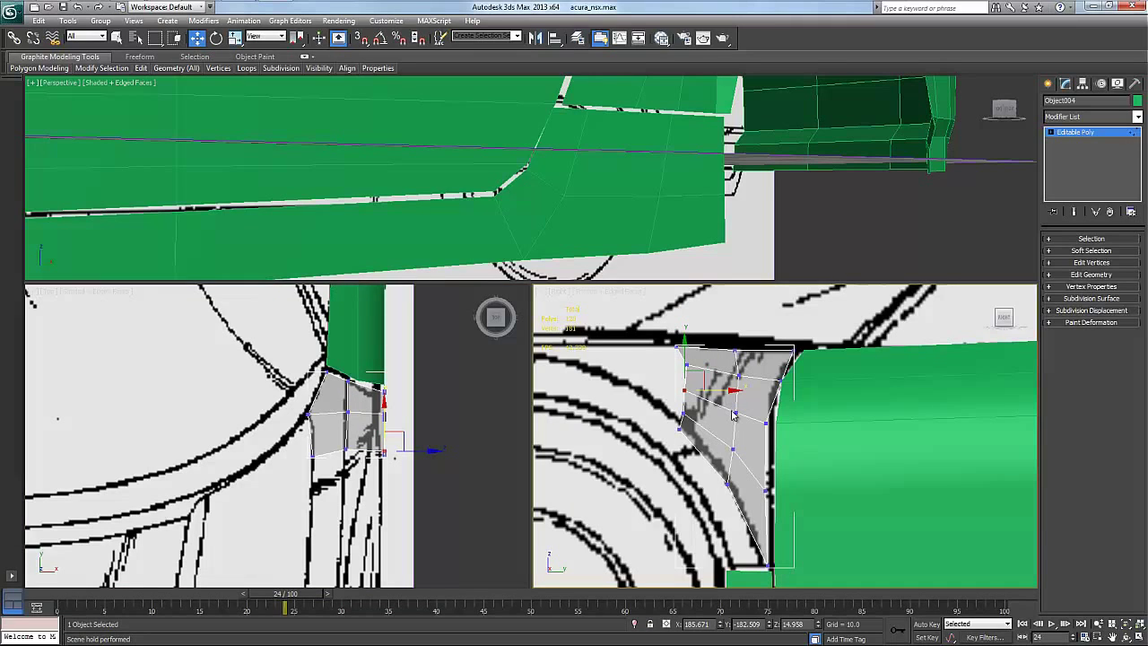
left_click(773, 434, "ctrl")
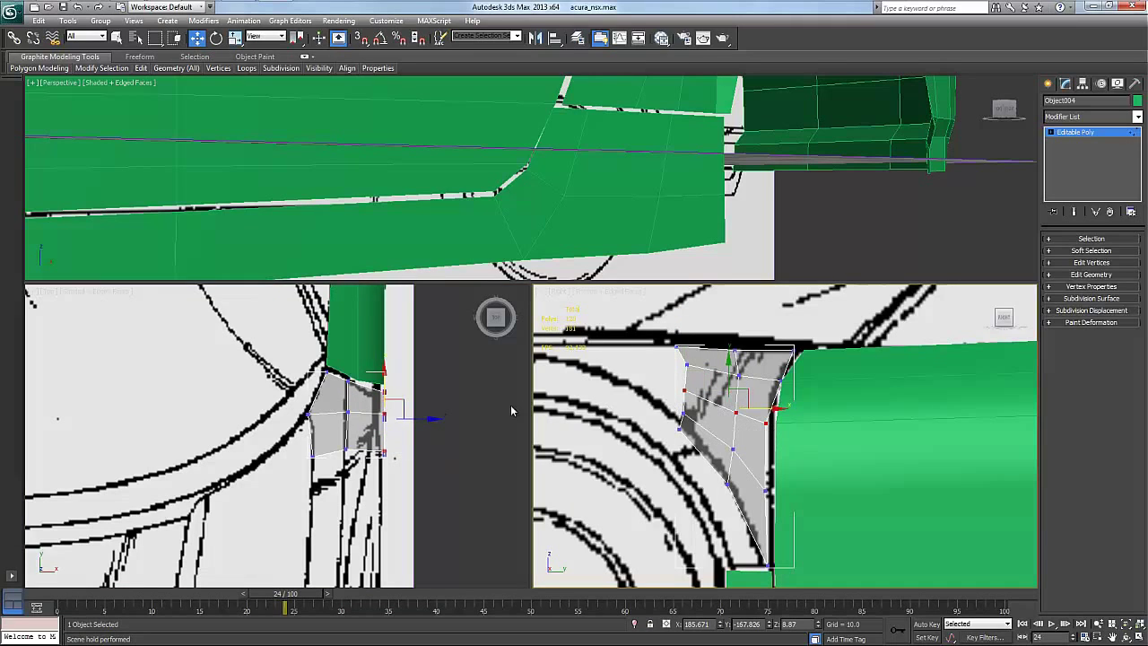
left_click(401, 412)
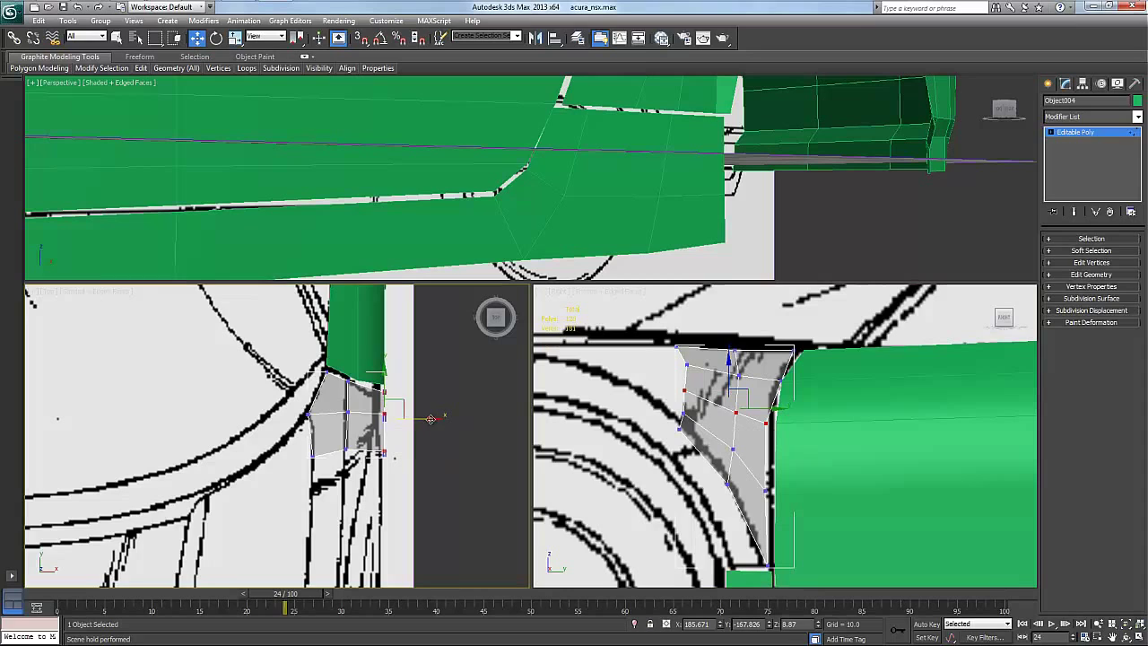
left_click_drag(431, 419, 411, 417)
Select the fourth row of fender vertices from the top and move it about 5.6 units inward in the top view.
left_click(678, 416)
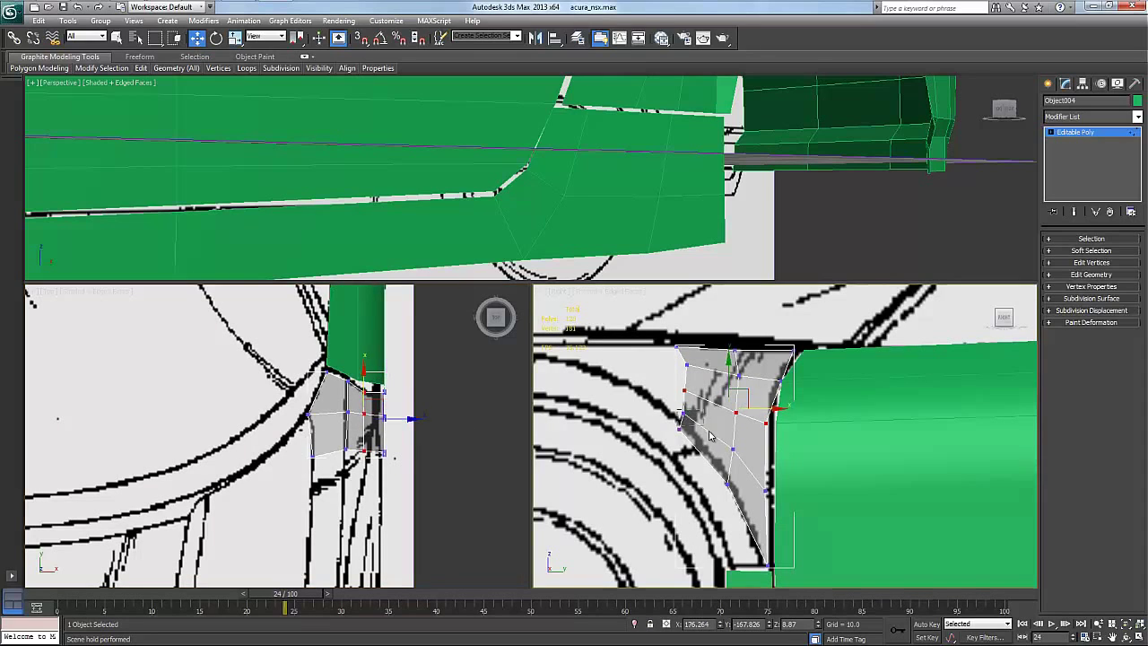
left_click(682, 415)
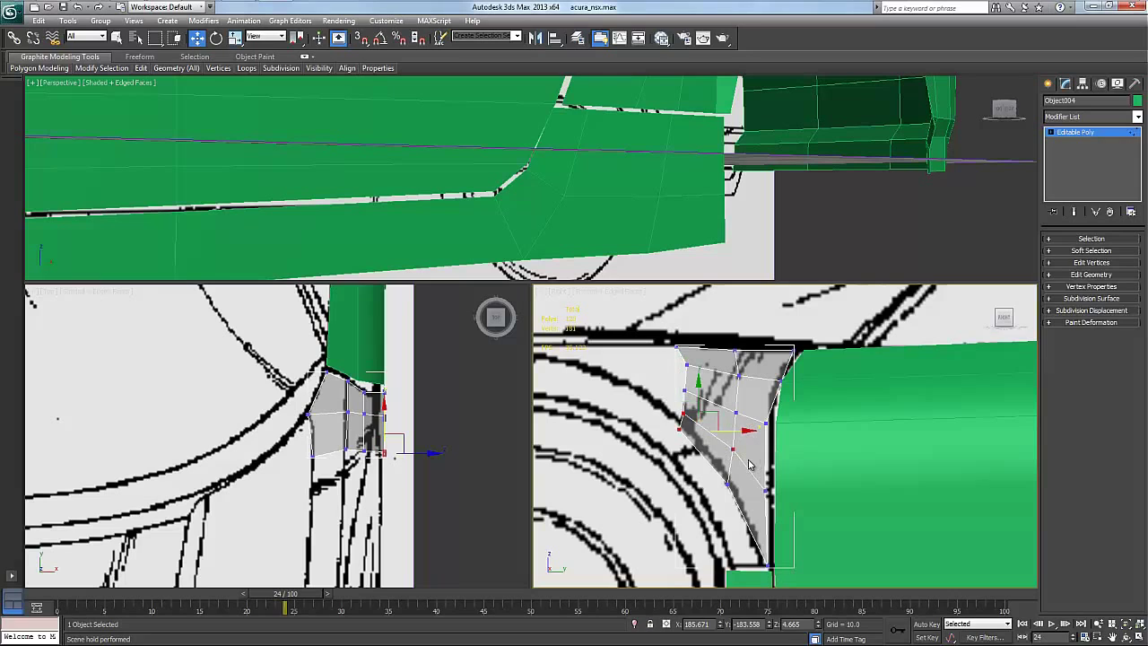
left_click_drag(718, 442, 775, 504, "ctrl")
right_click(412, 429)
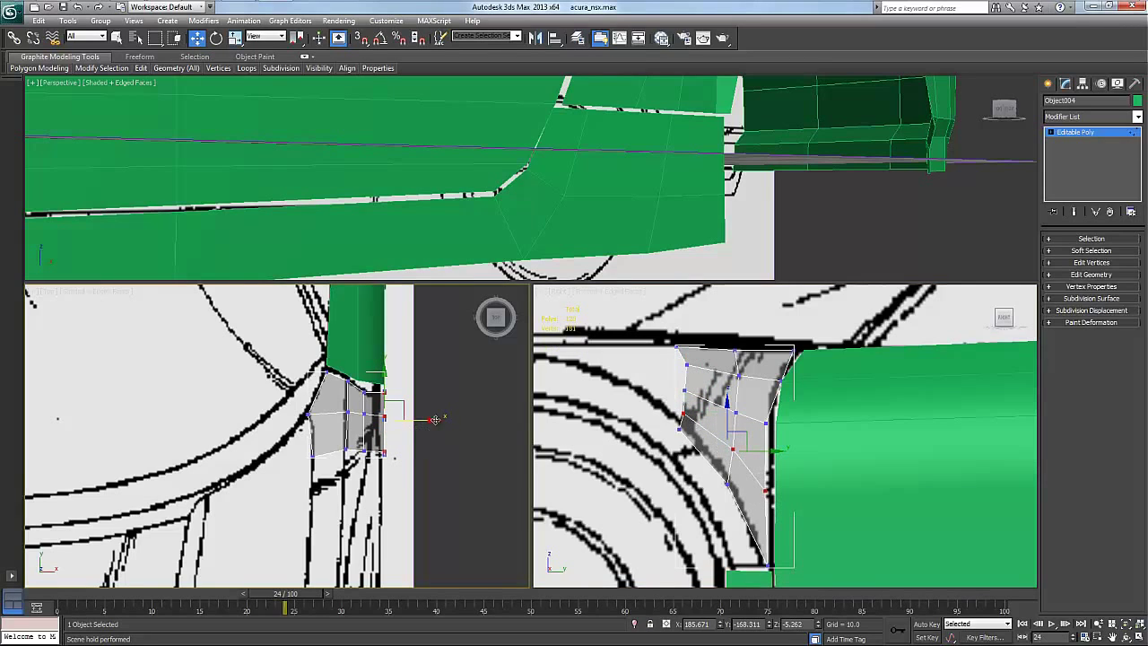
left_click_drag(433, 419, 421, 418)
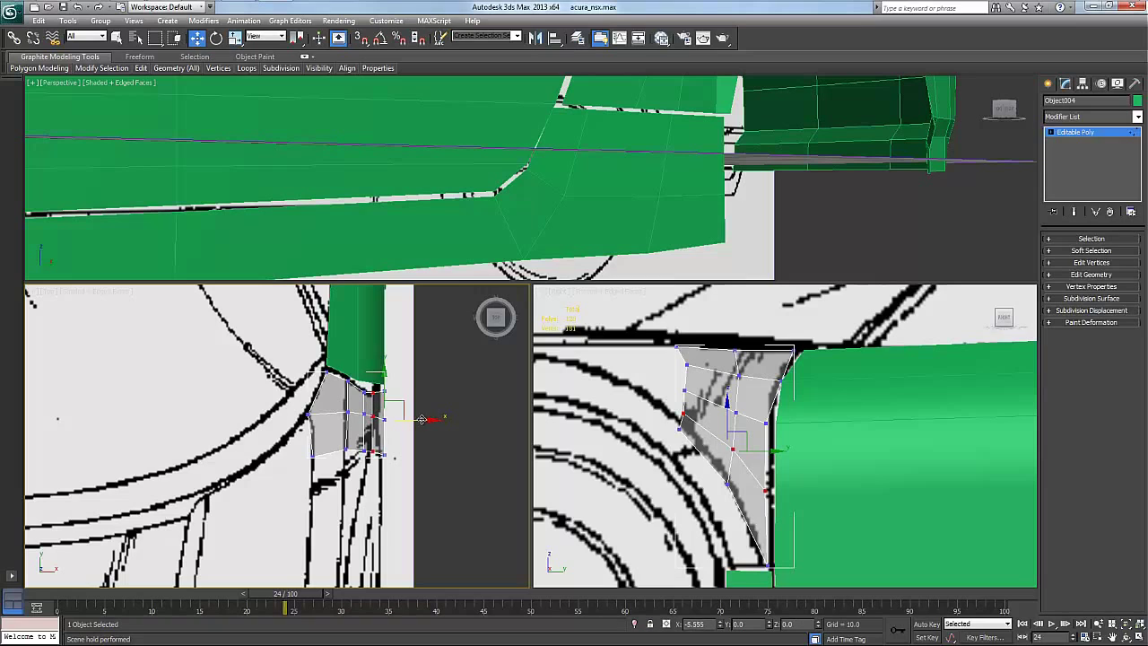
Select the lowest row of fender vertices along the wheel arch and move it about 3.4 units inward in the top view.
left_click(677, 430)
left_click(727, 482)
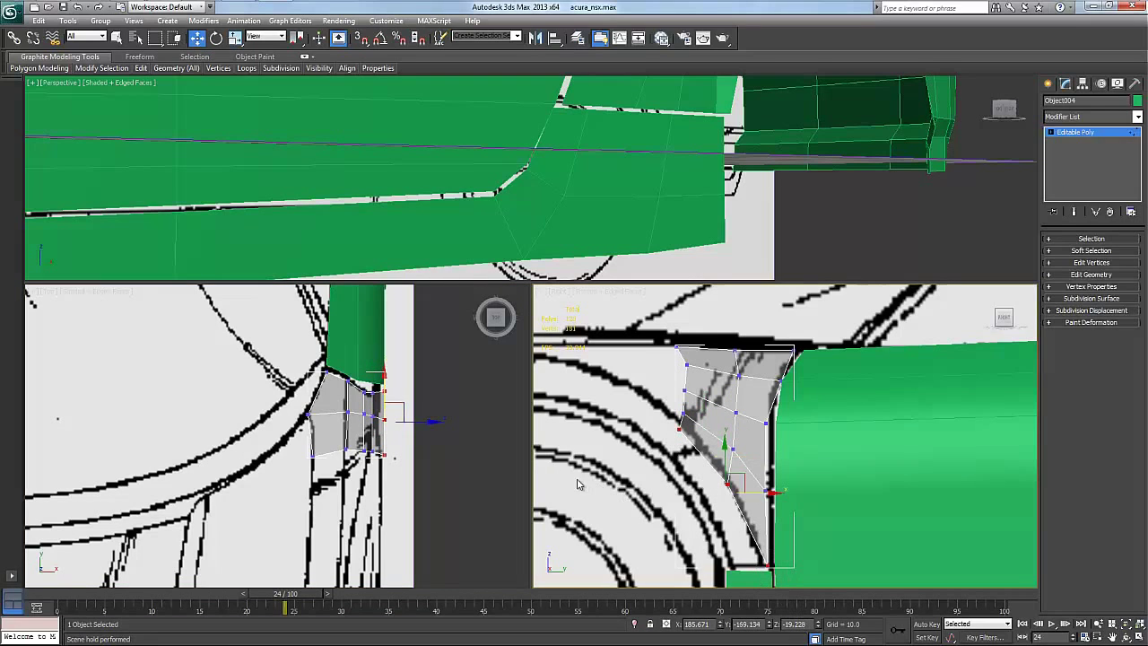
right_click(441, 458)
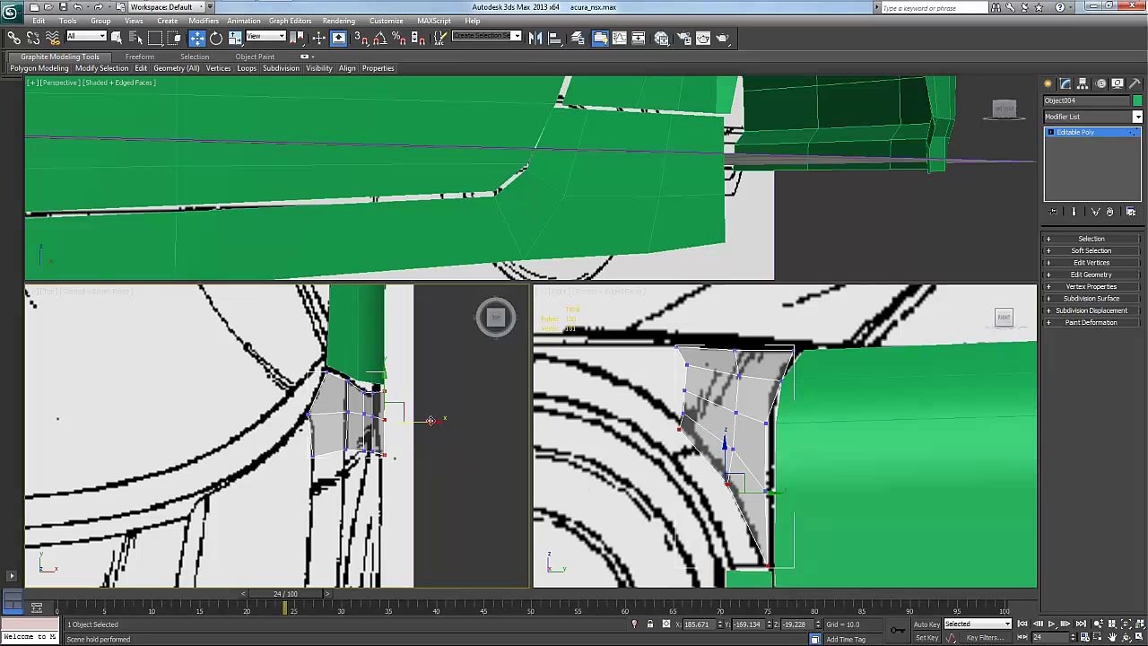
left_click_drag(431, 420, 421, 419)
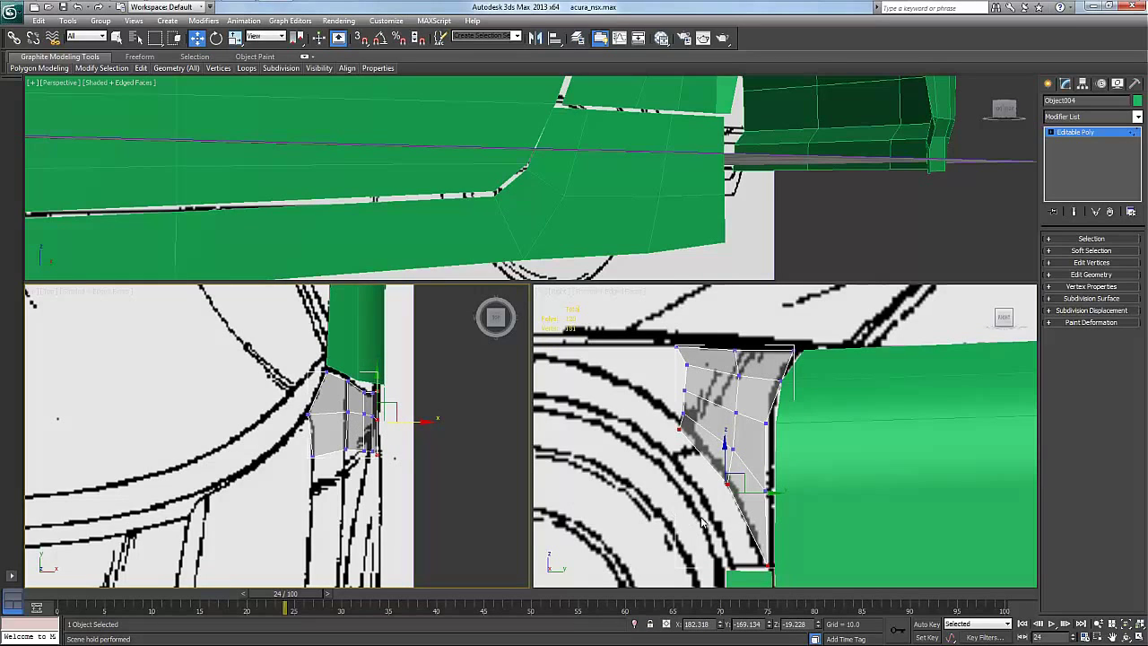
Shift the fender's rear-edge vertices in the side view so they follow the blueprint's door gap line.
middle_click_drag(736, 397, 748, 446)
right_click(741, 396)
left_click(771, 507)
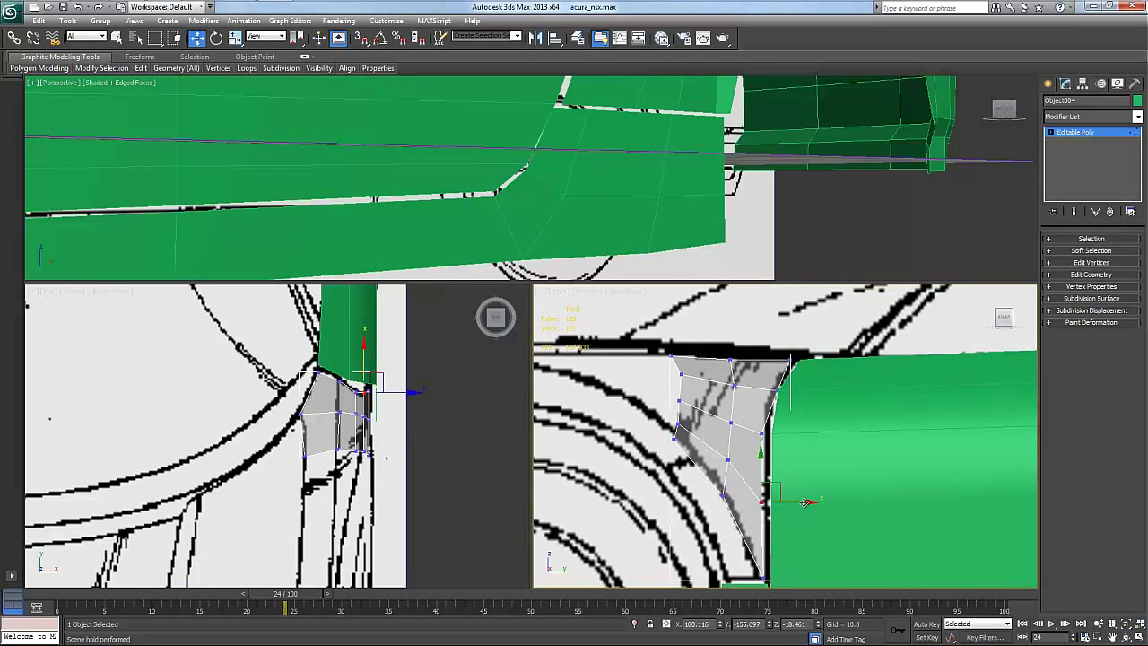
left_click_drag(804, 502, 814, 501)
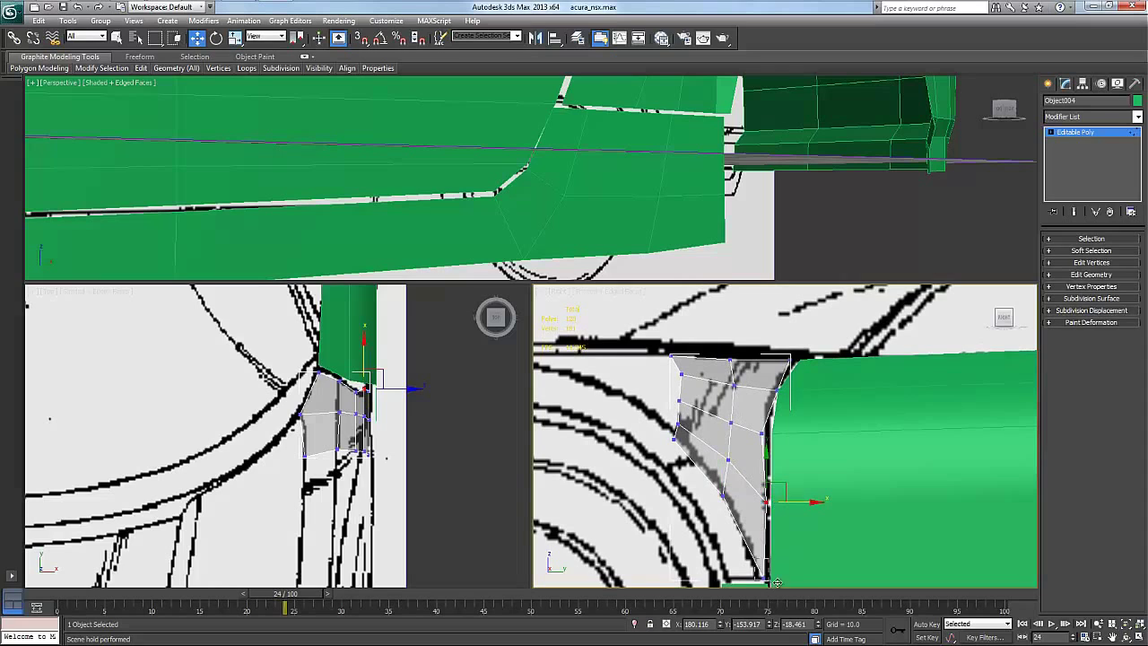
left_click(773, 580)
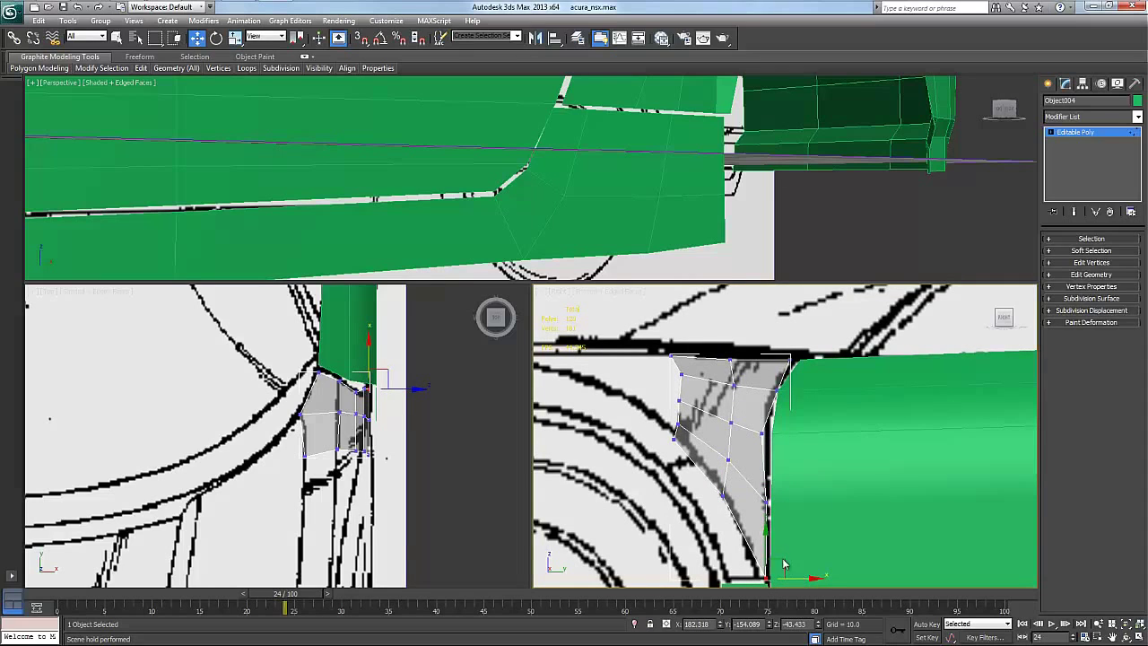
left_click(764, 434)
left_click_drag(794, 434, 798, 434)
left_click(775, 391)
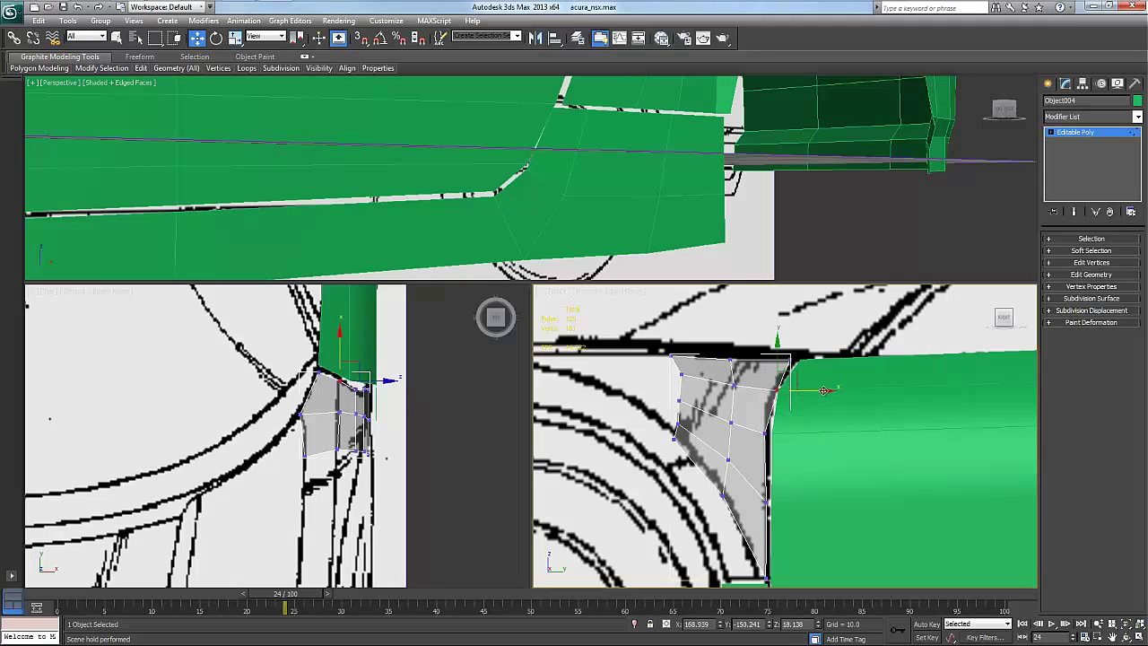
left_click_drag(823, 390, 815, 389)
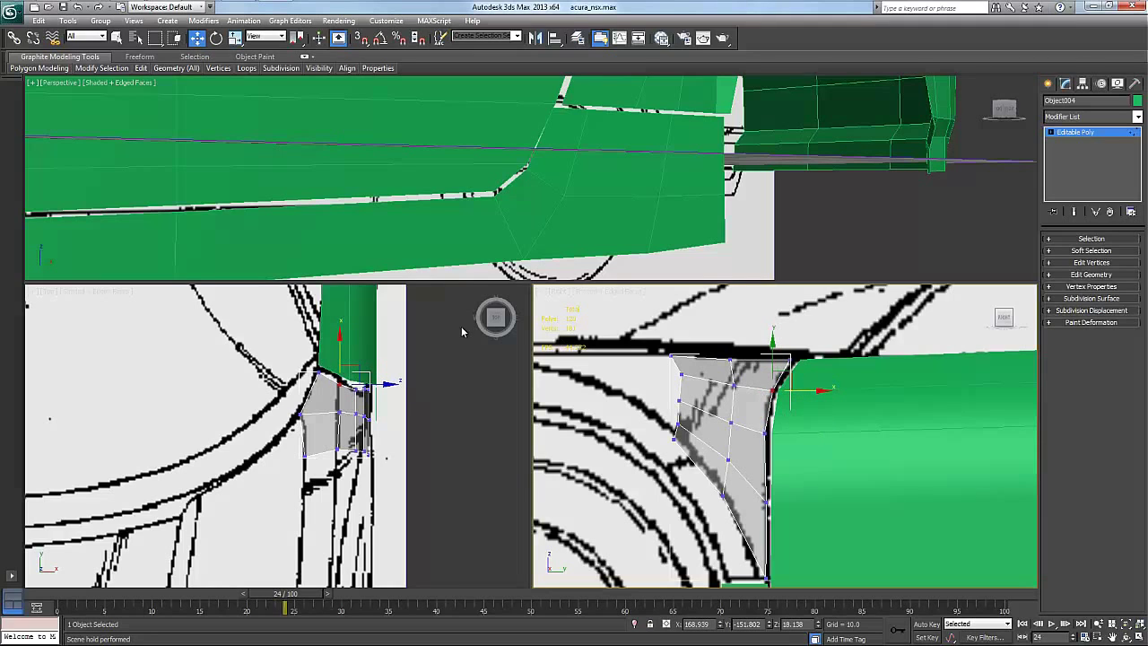
Extend the fender's front edges into a new strip about 27 units forward over the wheel arch in the side view.
right_click(371, 363)
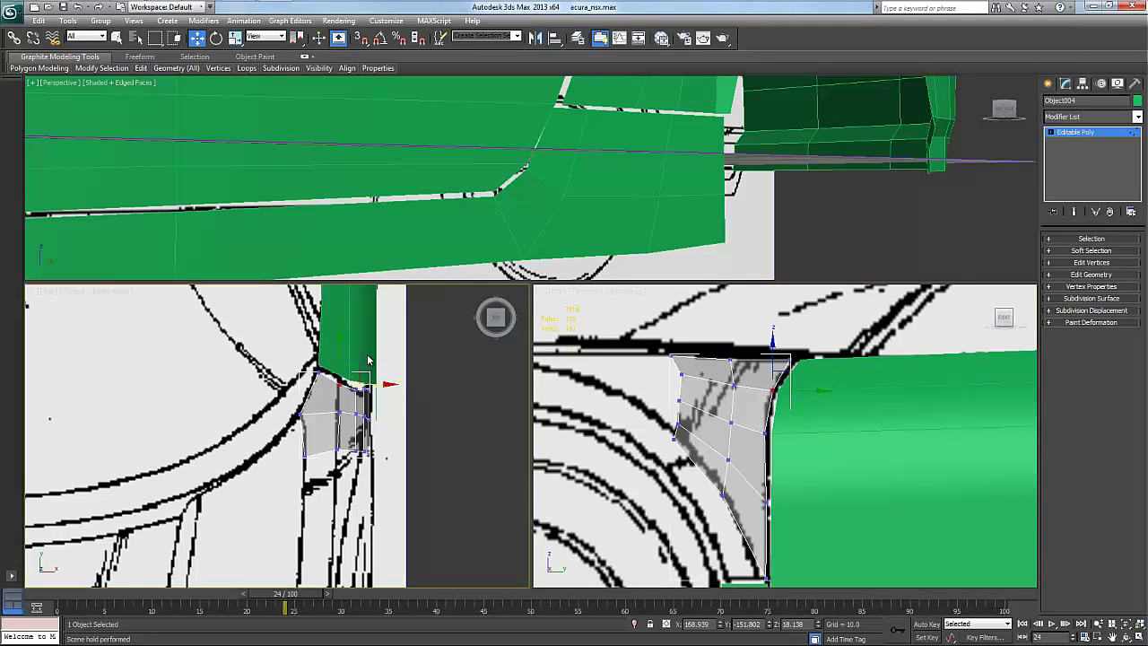
left_click(375, 358)
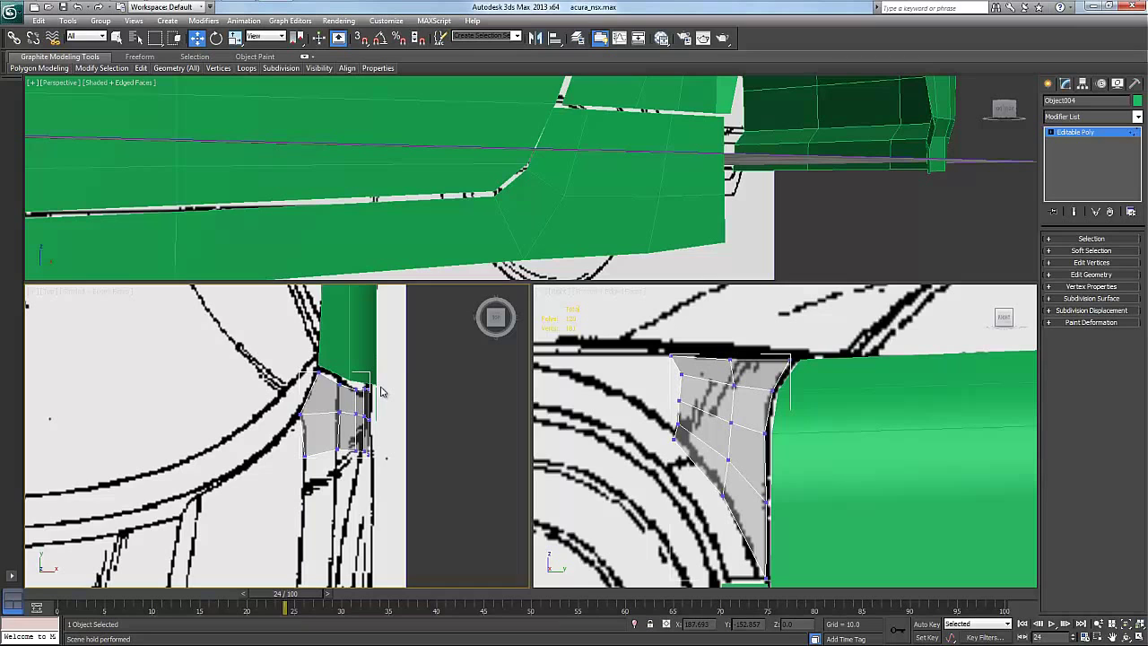
middle_click_drag(380, 391, 358, 296)
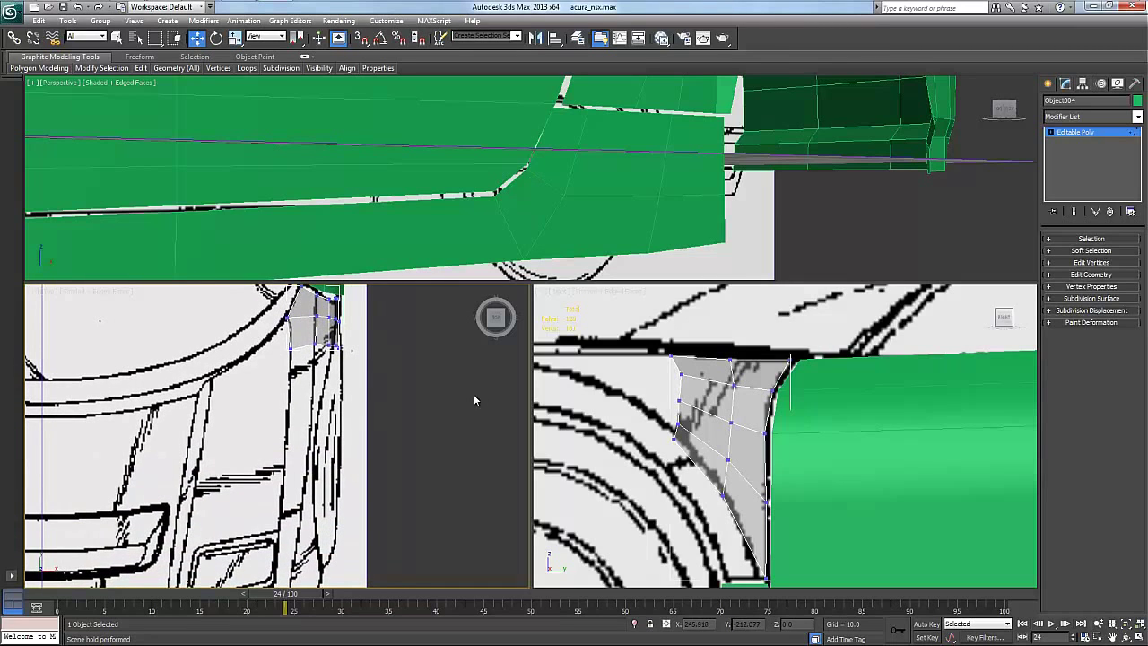
right_click(691, 369)
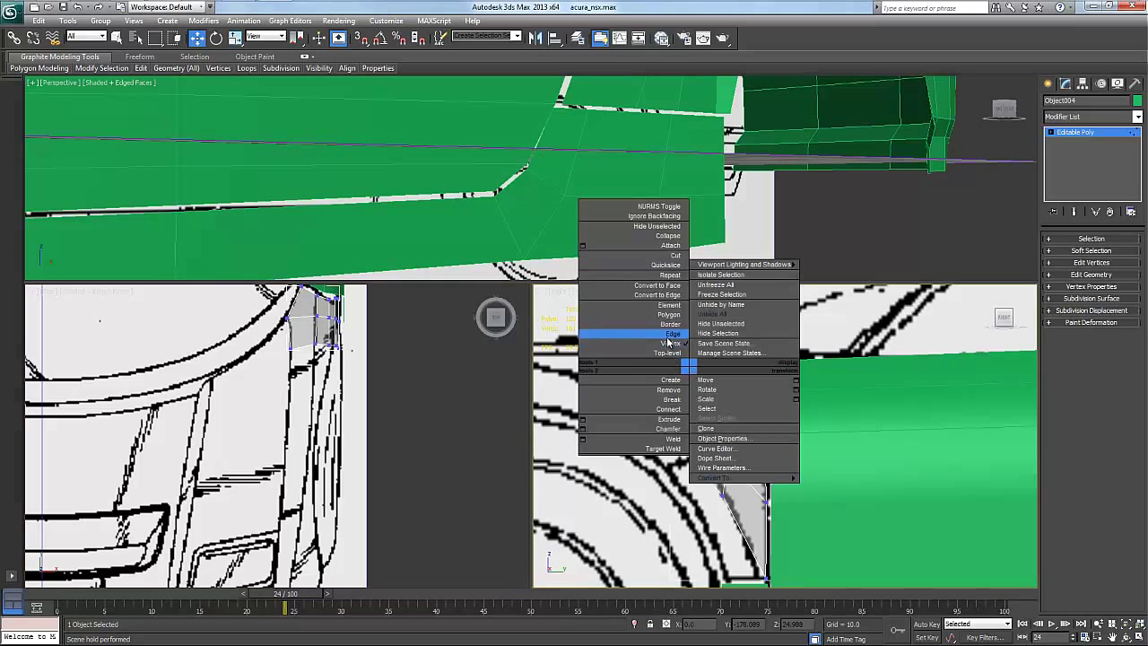
left_click(671, 334)
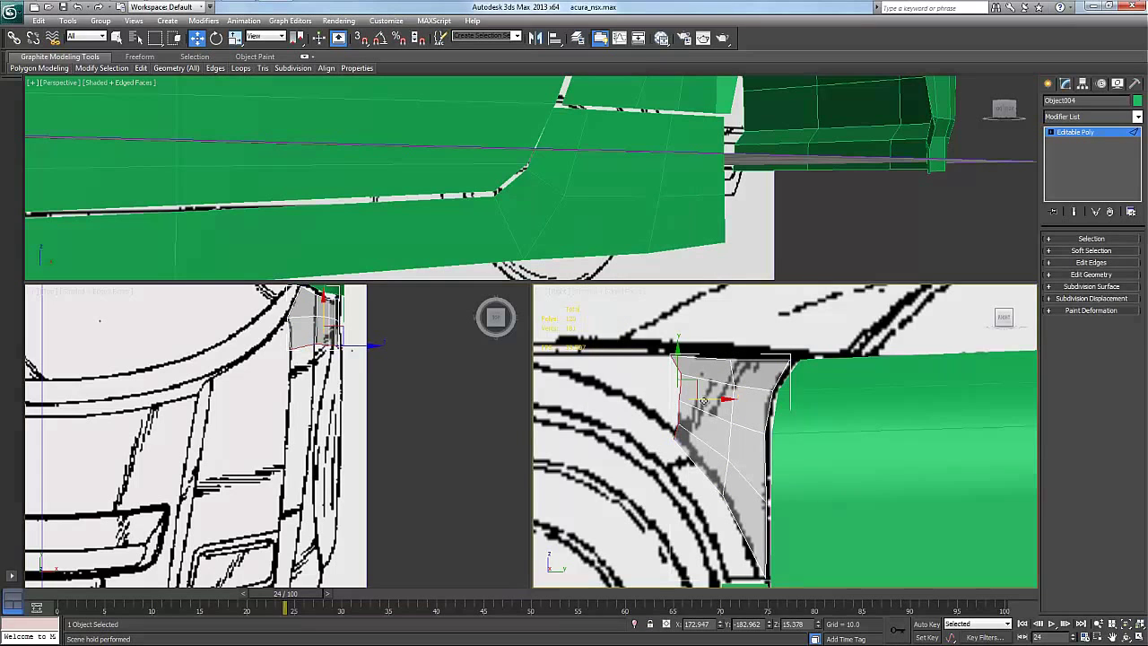
left_click_drag(686, 388, 612, 329, "shift")
middle_click_drag(568, 357, 835, 458)
scroll(613, 342, "up", 2)
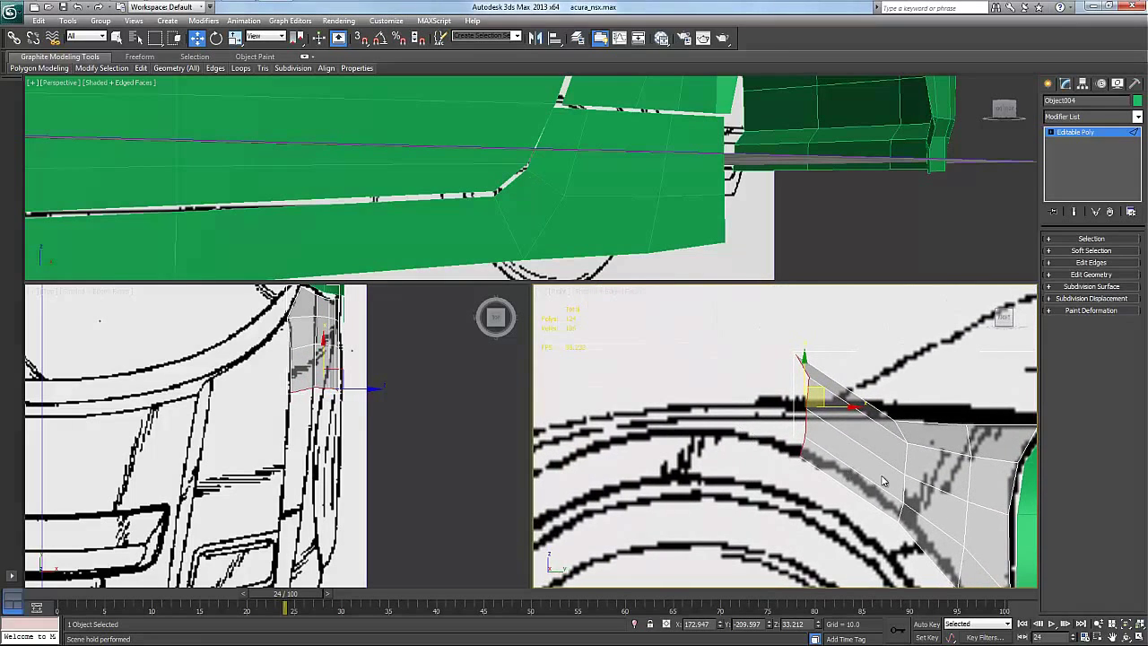
Fit the new strip's front vertices to the side view, placing the lowest at the wheel arch and lowering the upper ones to the hood line.
right_click(830, 462)
left_click(769, 428)
left_click(800, 453)
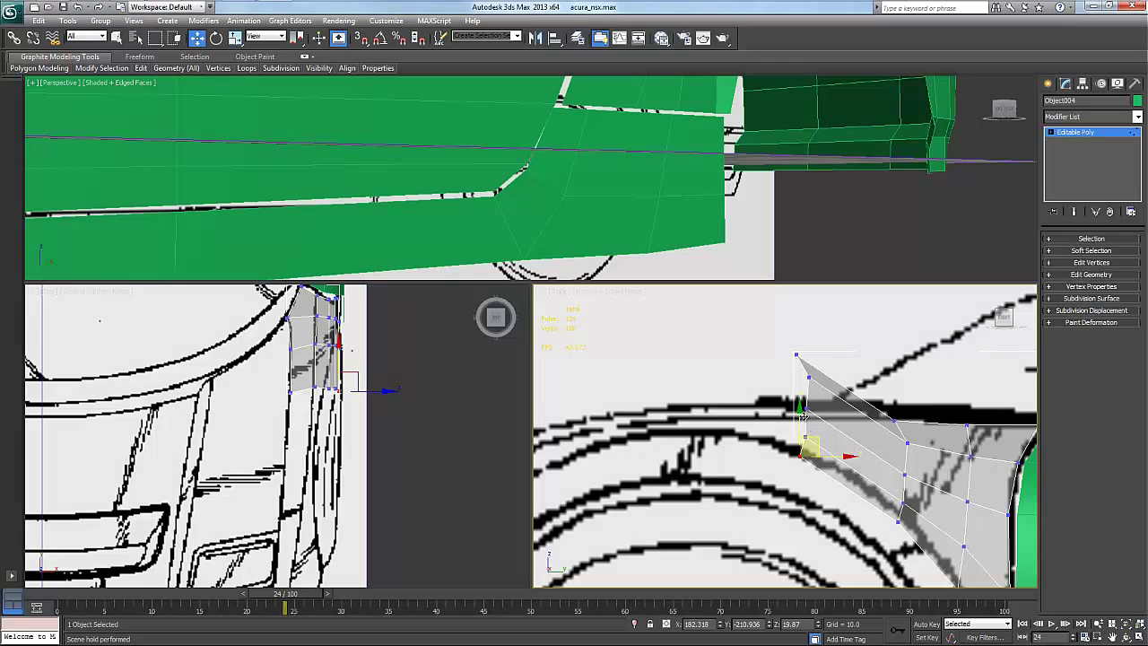
mouse_move(818, 427)
left_mouse_down()
mouse_move(815, 390)
mouse_move(823, 460)
mouse_move(815, 430)
left_mouse_up()
left_click(795, 357)
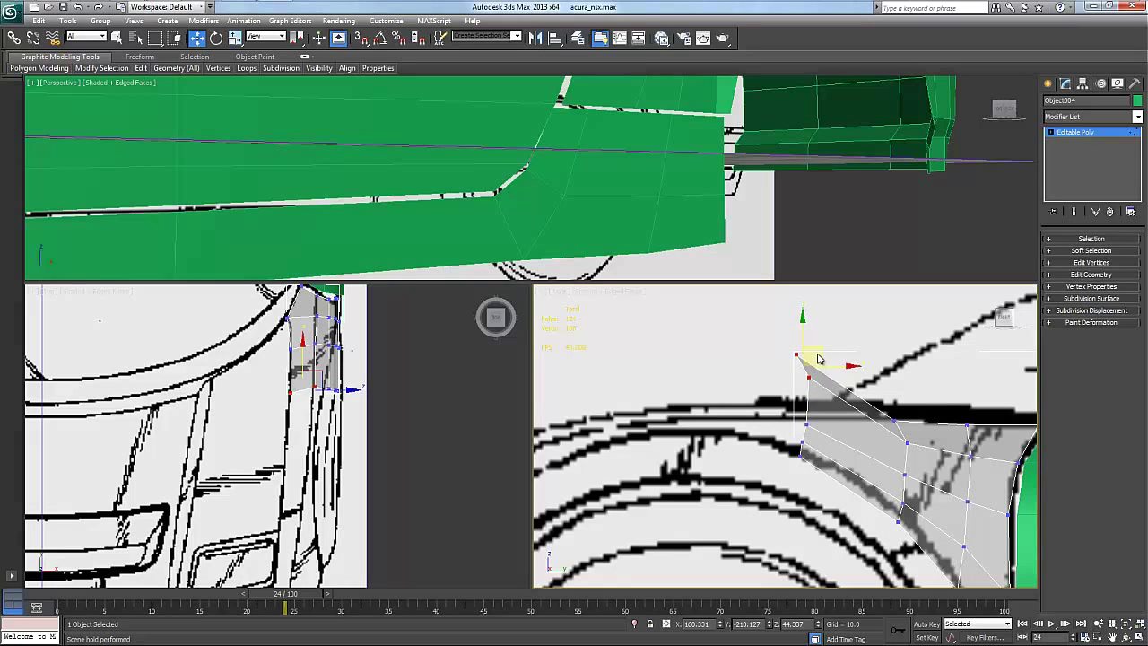
left_click_drag(819, 353, 818, 420)
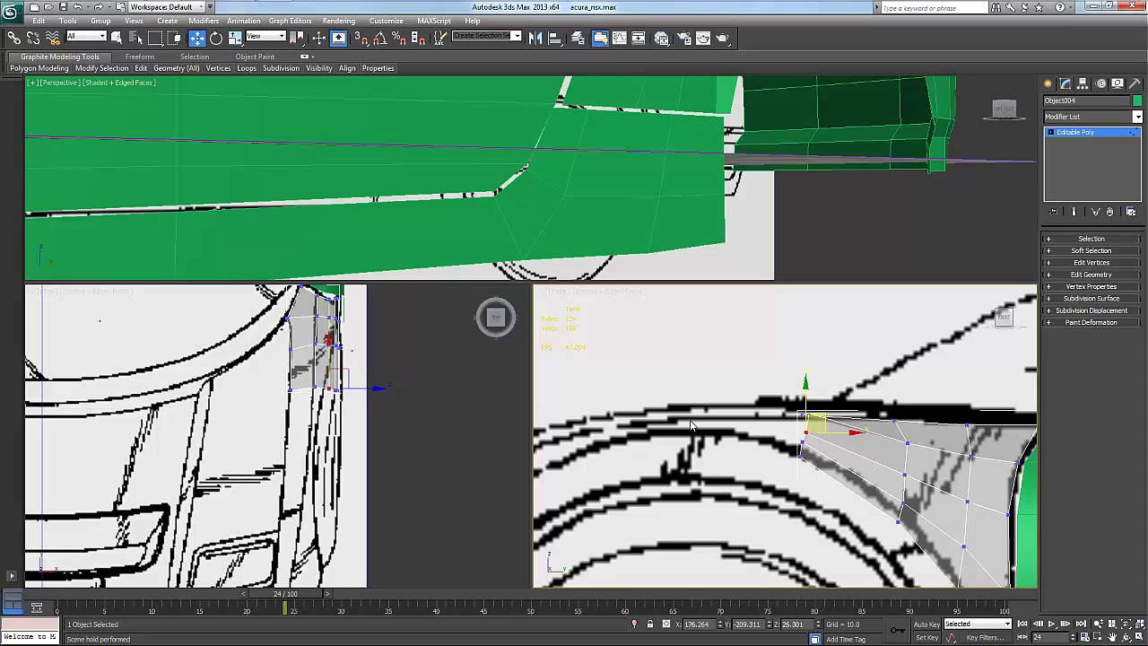
Move the front-edge vertices in the top view onto the blueprint's fender crease lines.
scroll(451, 370, "up", 3)
middle_click(391, 373)
scroll(389, 374, "up", 5)
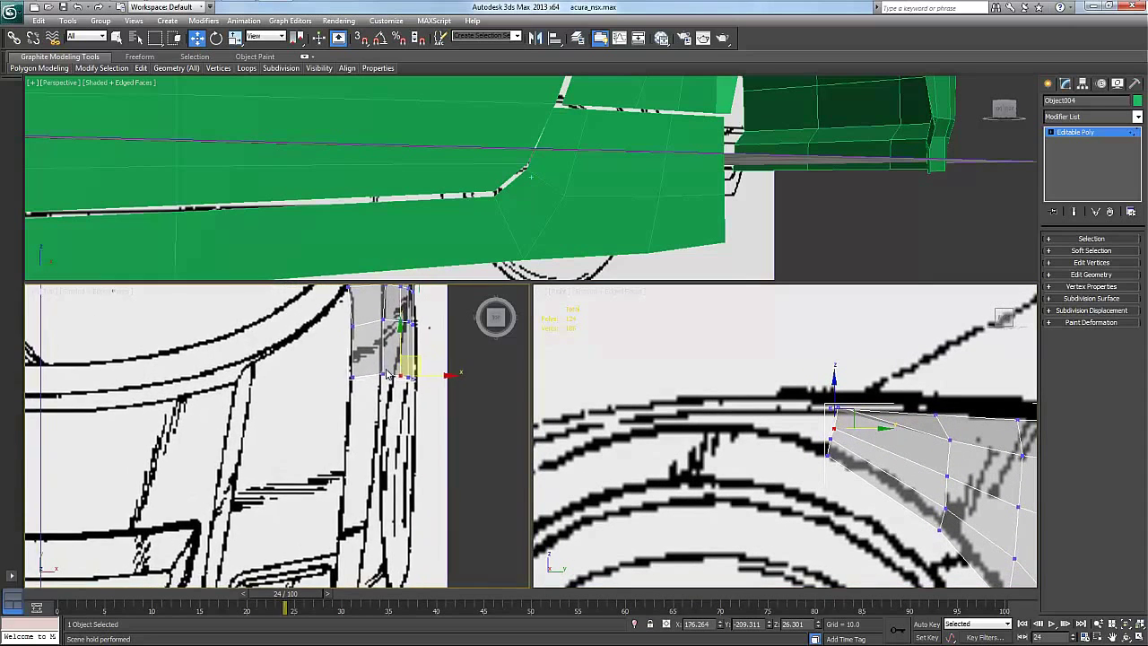
scroll(387, 374, "up", 4)
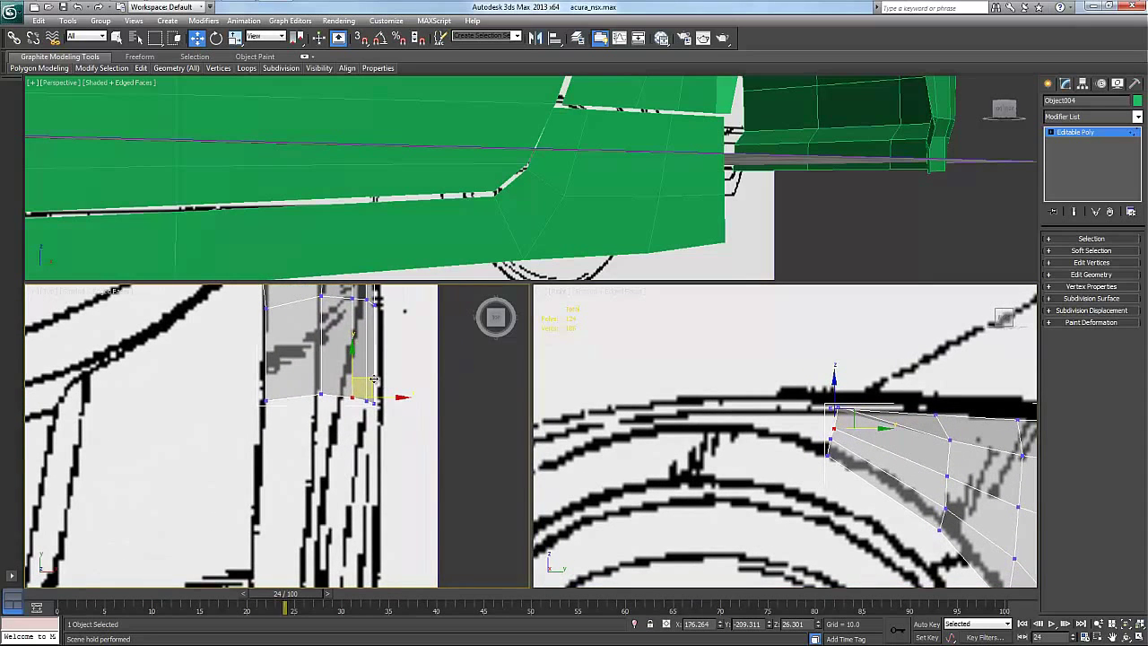
left_click_drag(374, 378, 353, 395)
middle_click_drag(352, 394, 181, 394)
Move the second-highest front-edge vertex about 1.4 units down and slightly forward in the side view.
middle_click_drag(950, 492, 730, 384)
scroll(731, 384, "up", 1)
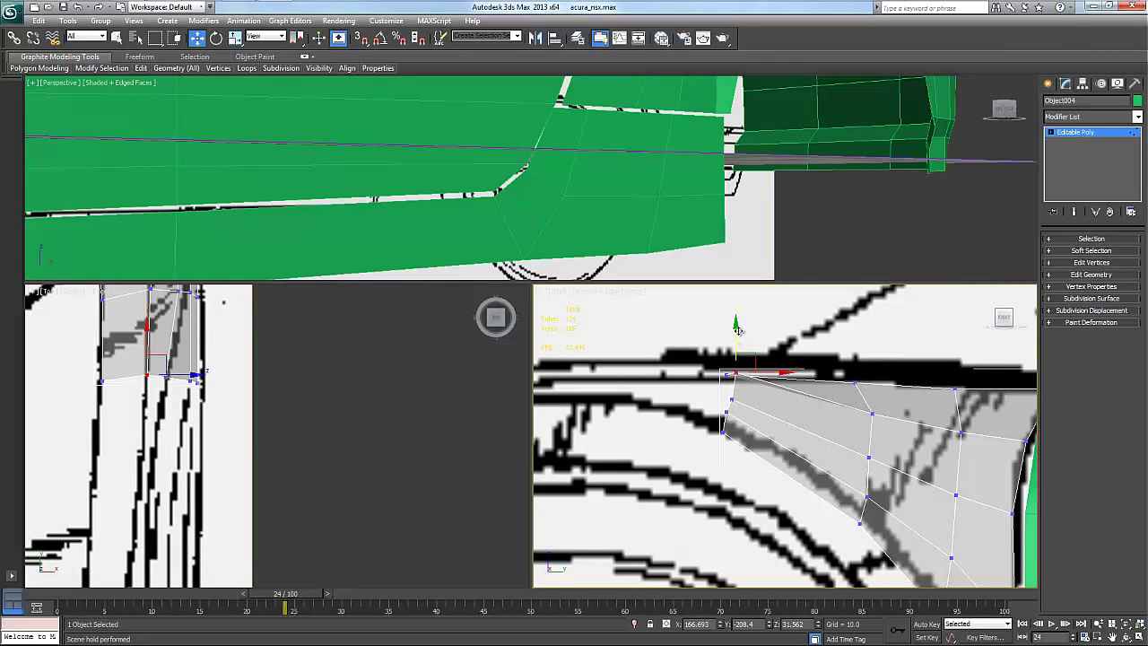
left_click_drag(736, 330, 736, 337)
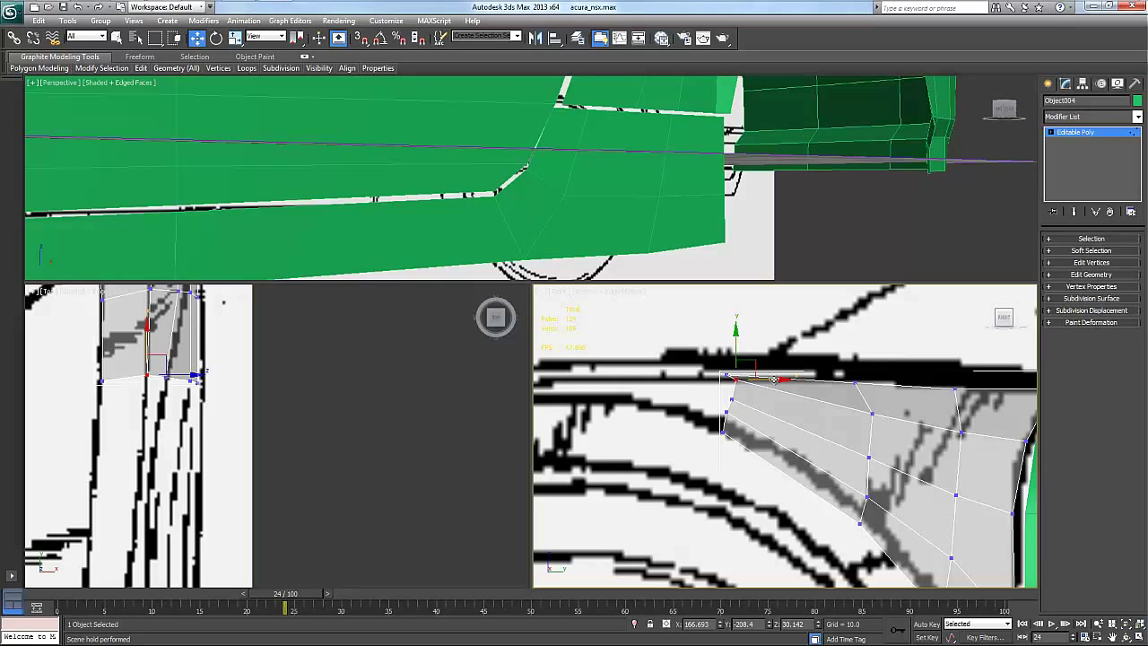
left_click_drag(769, 377, 761, 377)
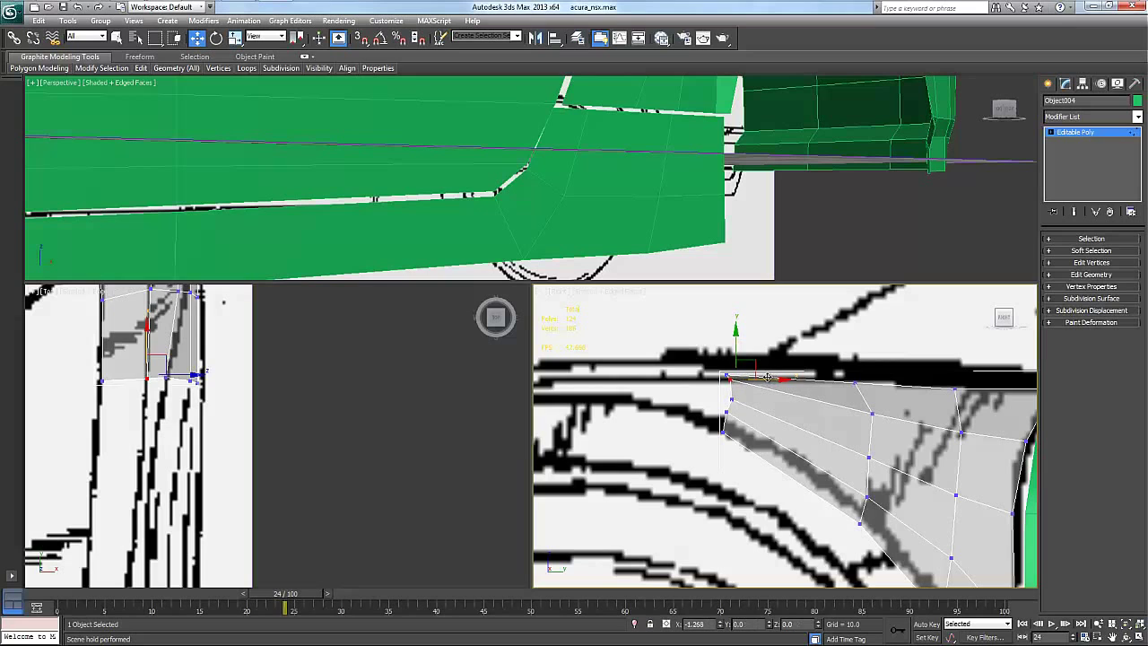
Move the lower four vertices of the second column from the front up and forward to follow the wheel arch curve in the side view.
left_click(869, 412)
middle_click_drag(891, 394, 875, 393)
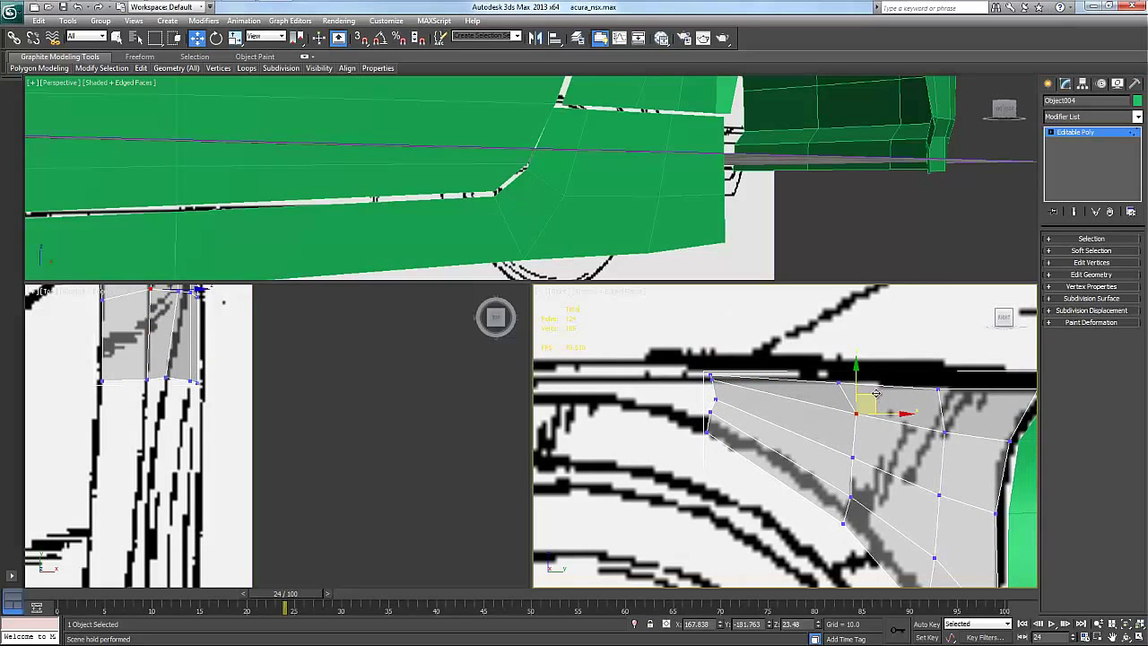
left_click_drag(875, 392, 855, 375)
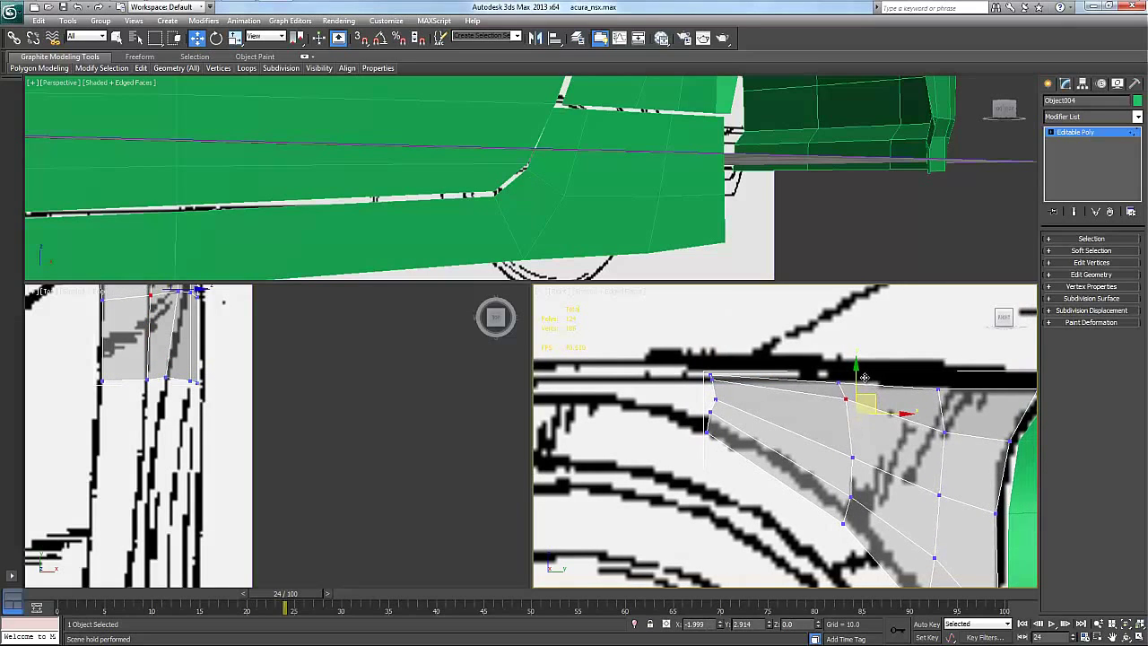
left_click(852, 459)
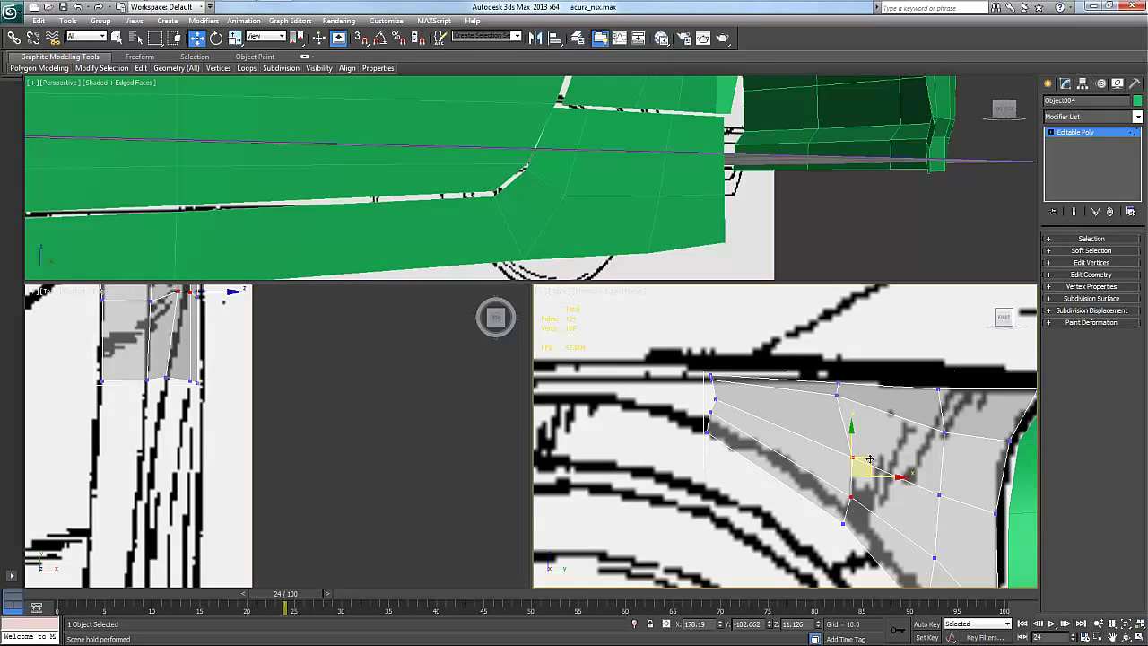
left_click_drag(869, 459, 846, 441)
left_click(845, 521)
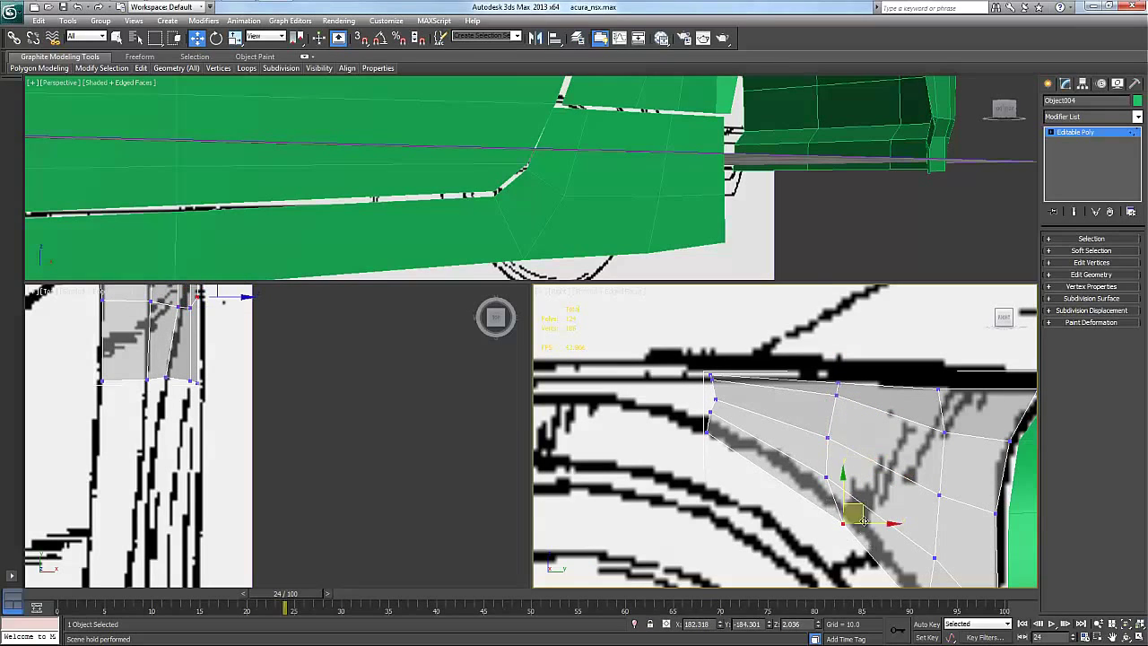
left_click_drag(860, 508, 843, 481)
Move the lower vertices of the third column from the front up and forward, keeping the lowest on the wheel arch line.
middle_click_drag(914, 582, 830, 465)
left_click(832, 470)
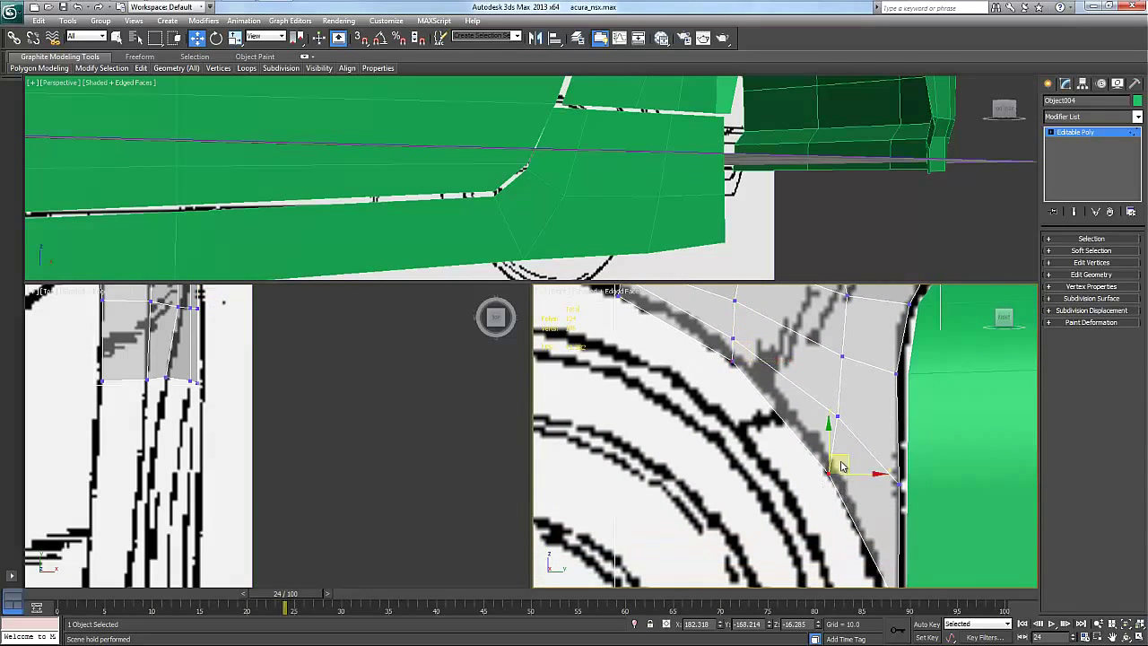
left_click_drag(844, 457, 840, 424)
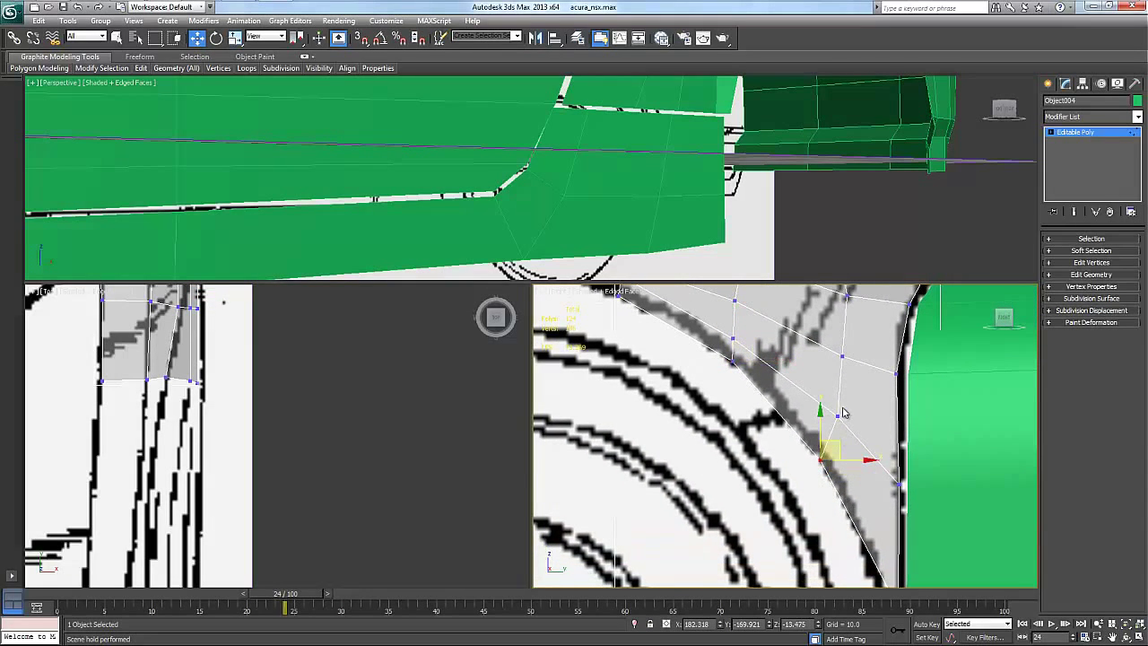
left_click(838, 414)
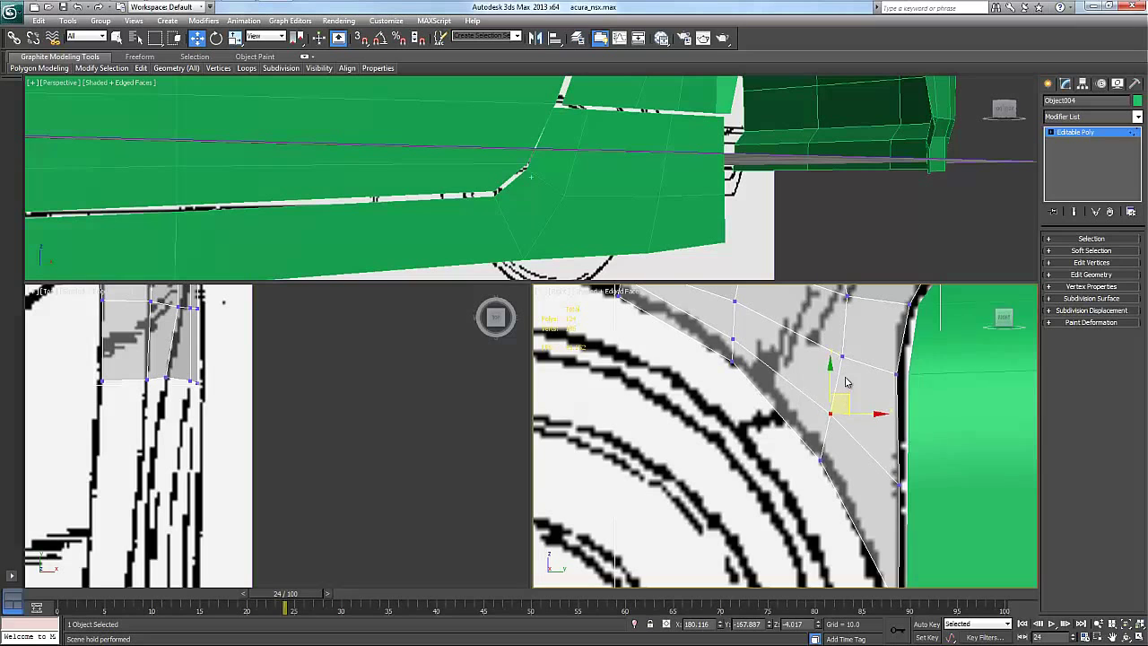
left_click(843, 357)
left_click_drag(854, 337, 848, 325)
Lower the front edge's second-lowest vertex, and flatten the entire front column into a straight vertical line by scaling it lengthwise.
scroll(848, 325, "up", 2)
middle_click_drag(814, 357, 849, 387)
scroll(777, 360, "up", 2)
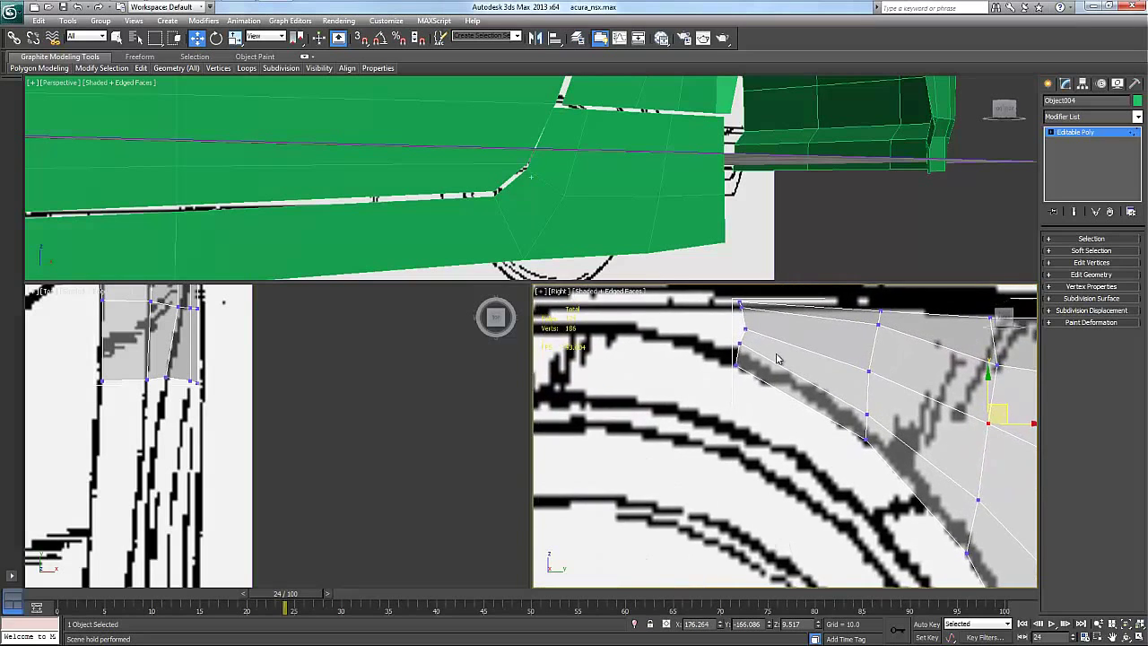
middle_click_drag(742, 330, 749, 364)
left_click(743, 387)
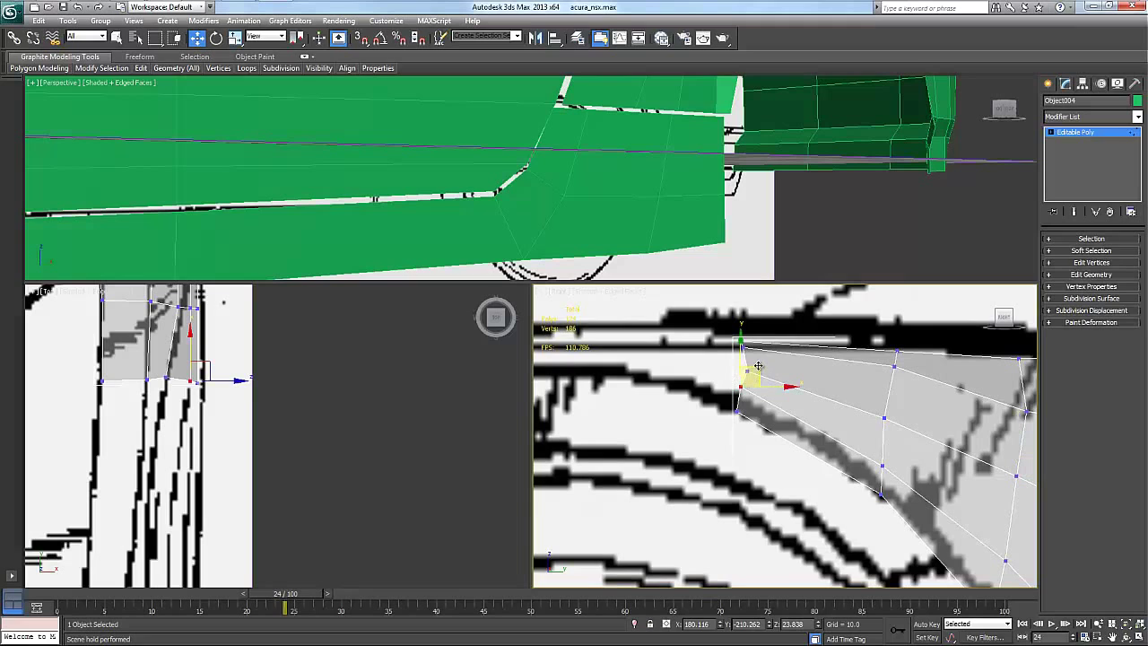
left_click_drag(758, 365, 798, 469)
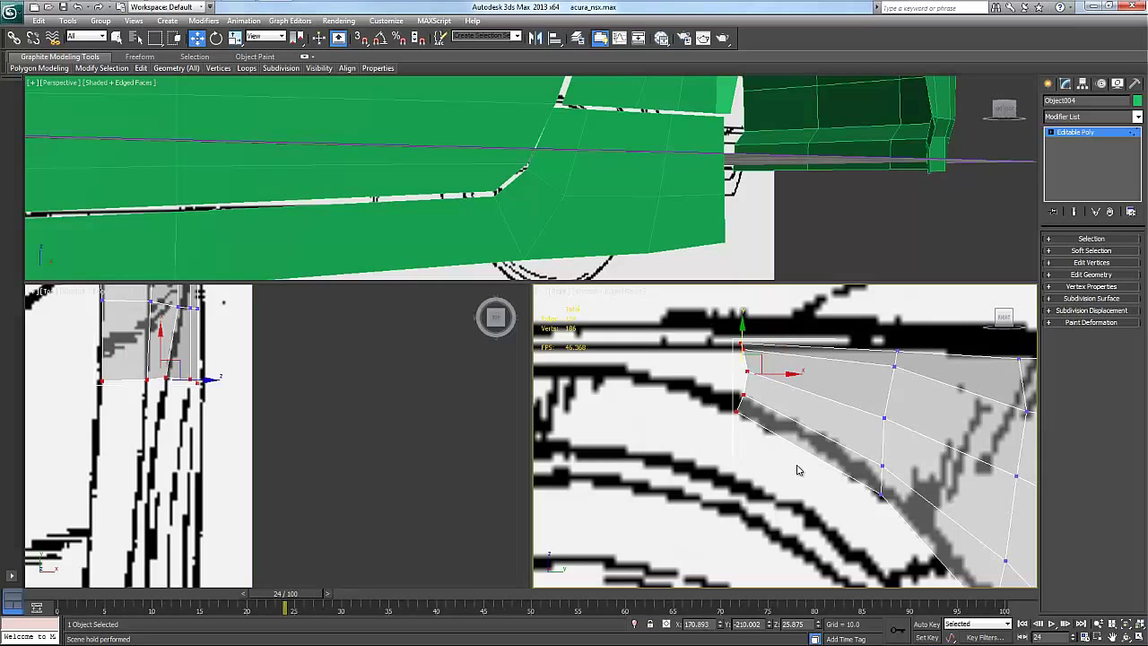
key("r")
left_click_drag(797, 376, 692, 361)
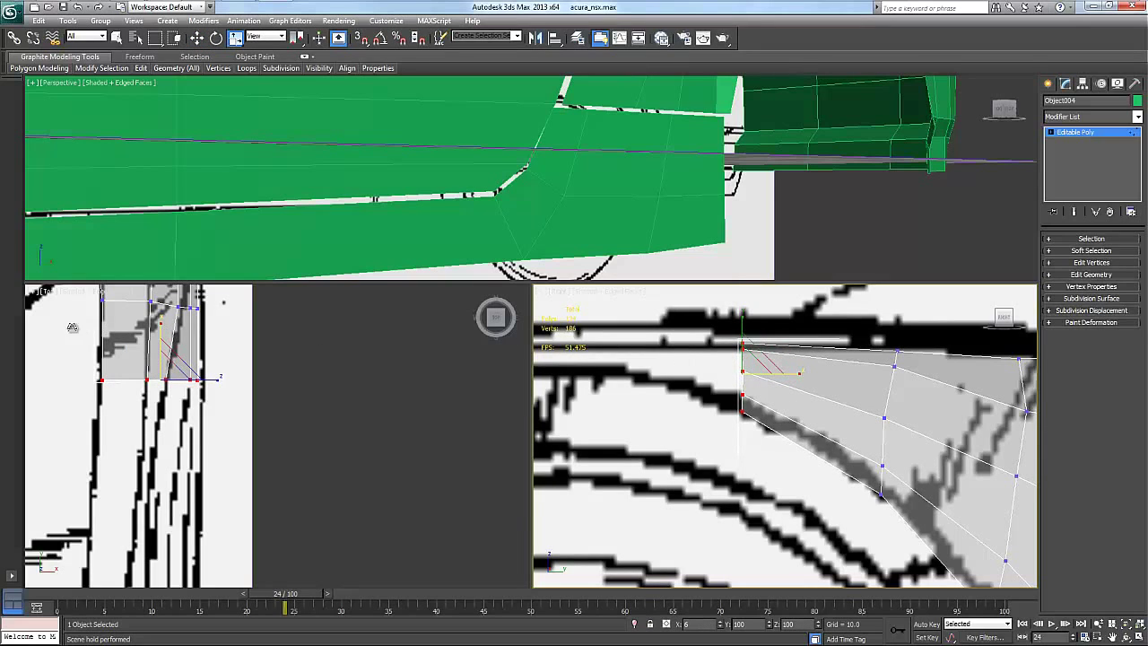
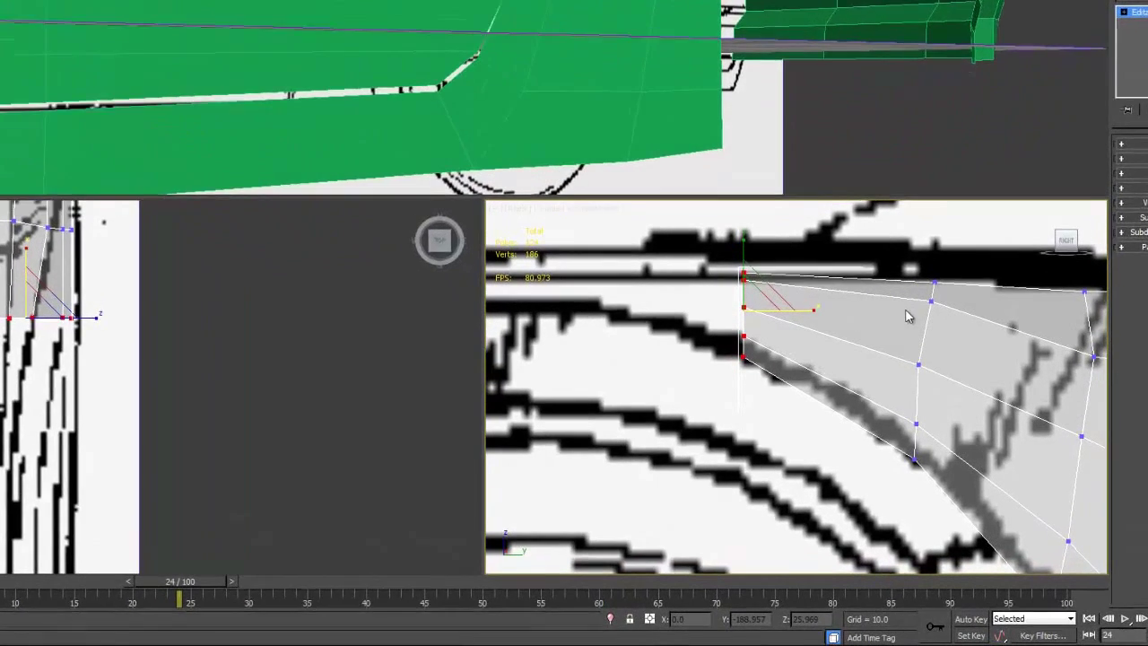
Nudge the middle vertex of the second column from the front slightly rearward in the side view.
left_click(918, 364)
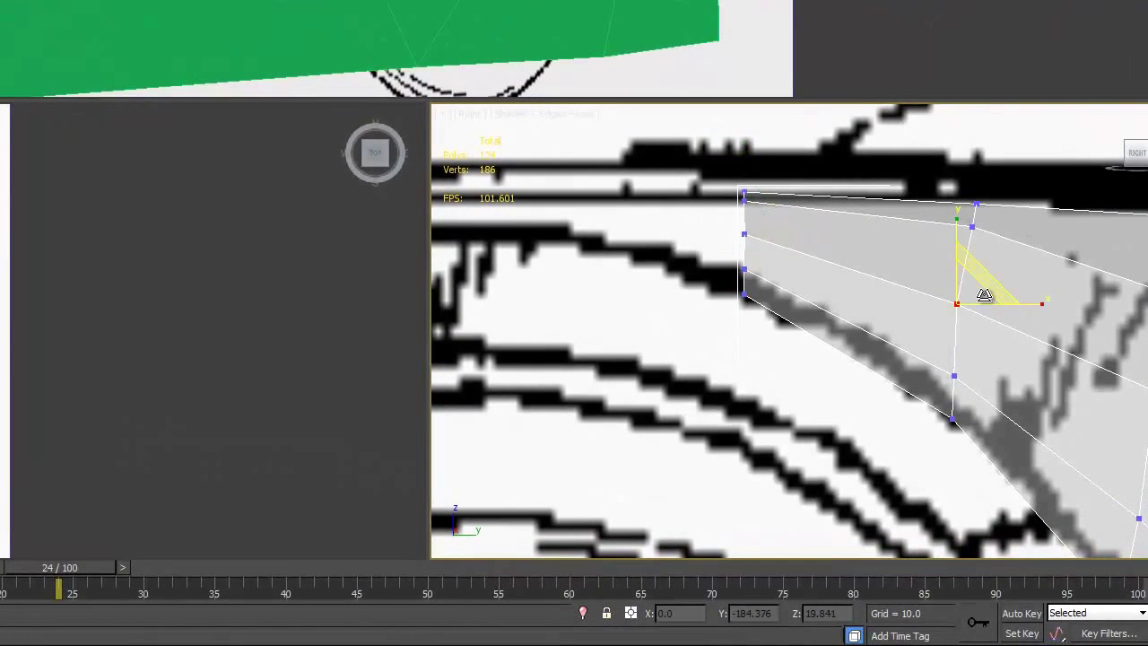
left_click_drag(984, 295, 992, 283)
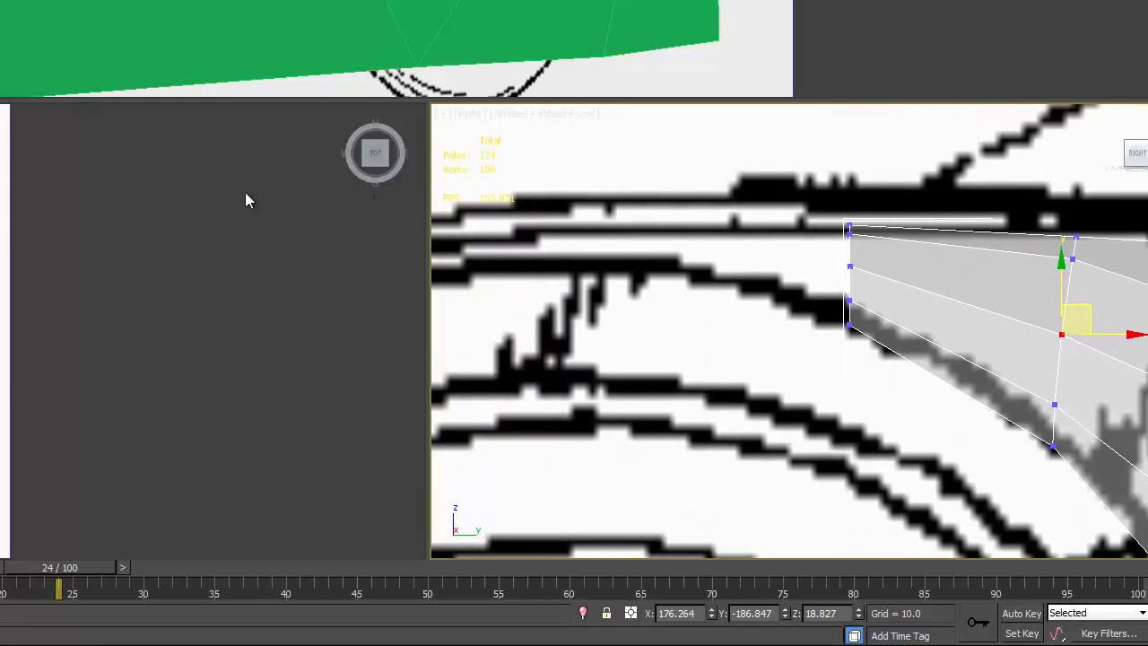
Examine the fender's front-edge vertices and the wheel arch against the blueprint in the top and side views.
right_click(58, 196)
middle_click_drag(59, 203, 400, 368, "alt")
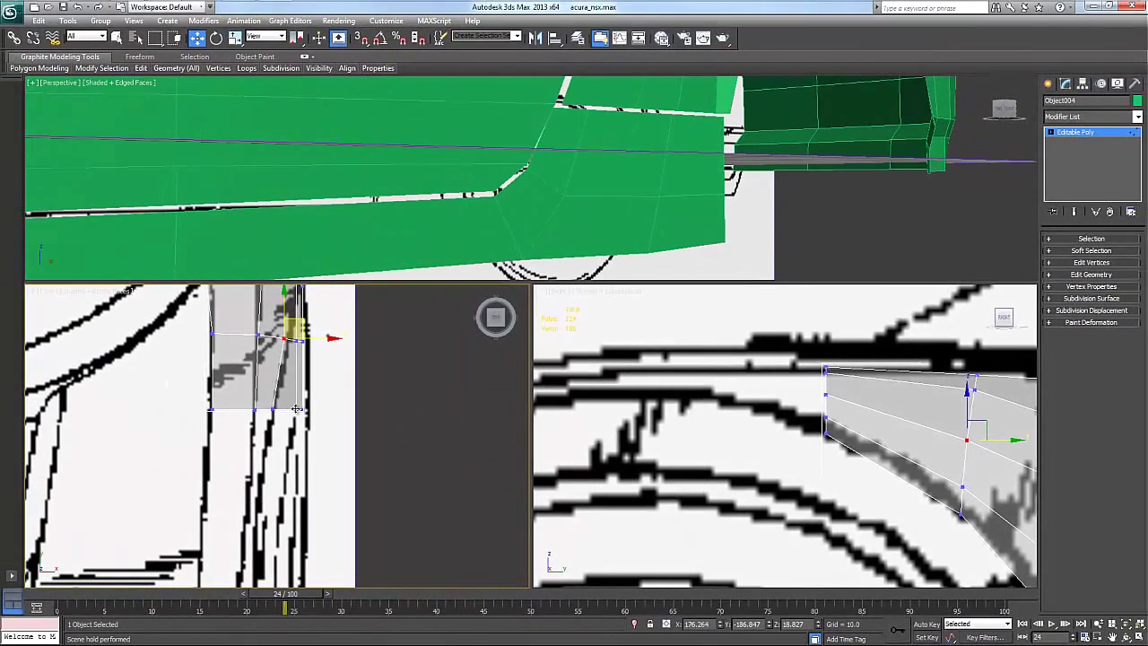
left_click(77, 291)
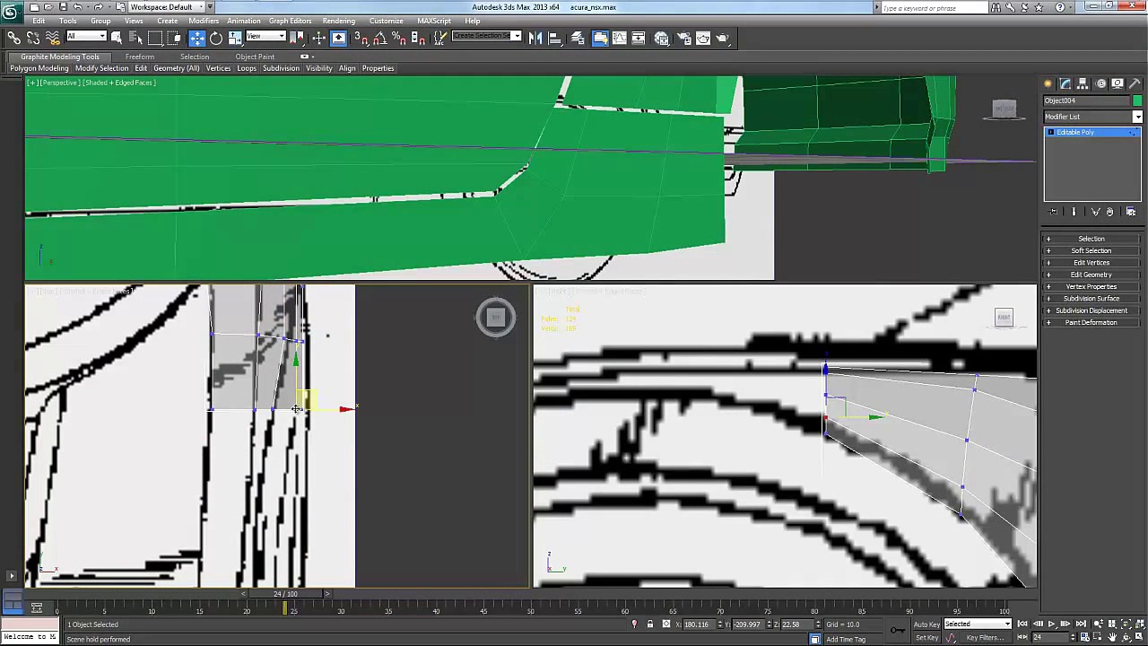
left_click(273, 408)
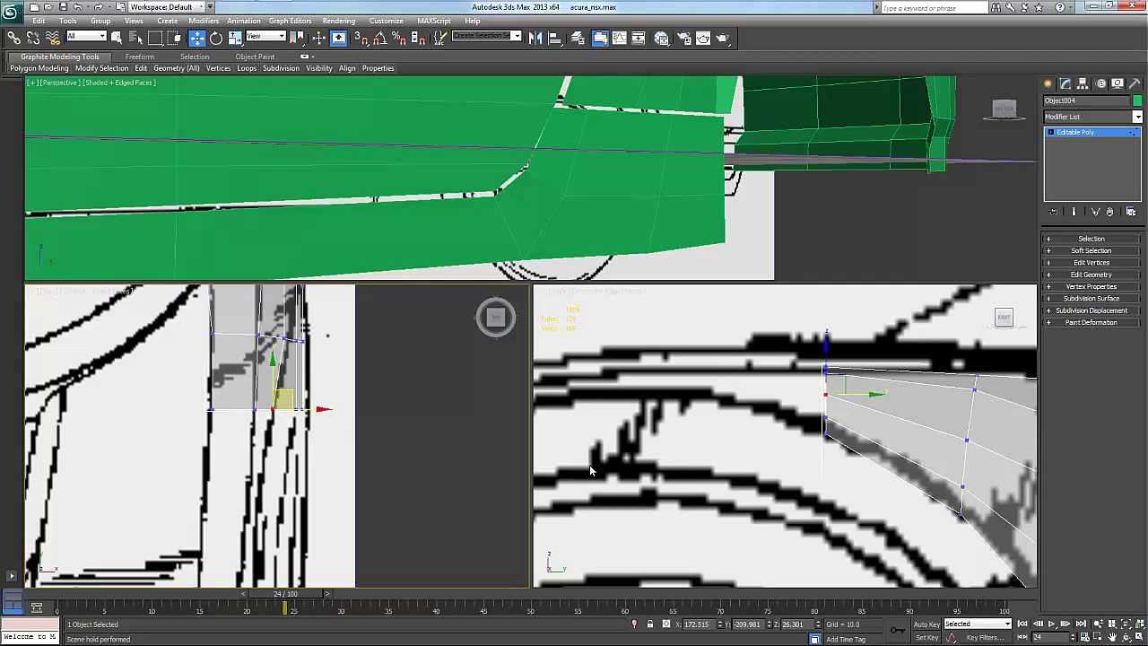
key("bracketright")
key("bracketright")
key("bracketright")
key("bracketright")
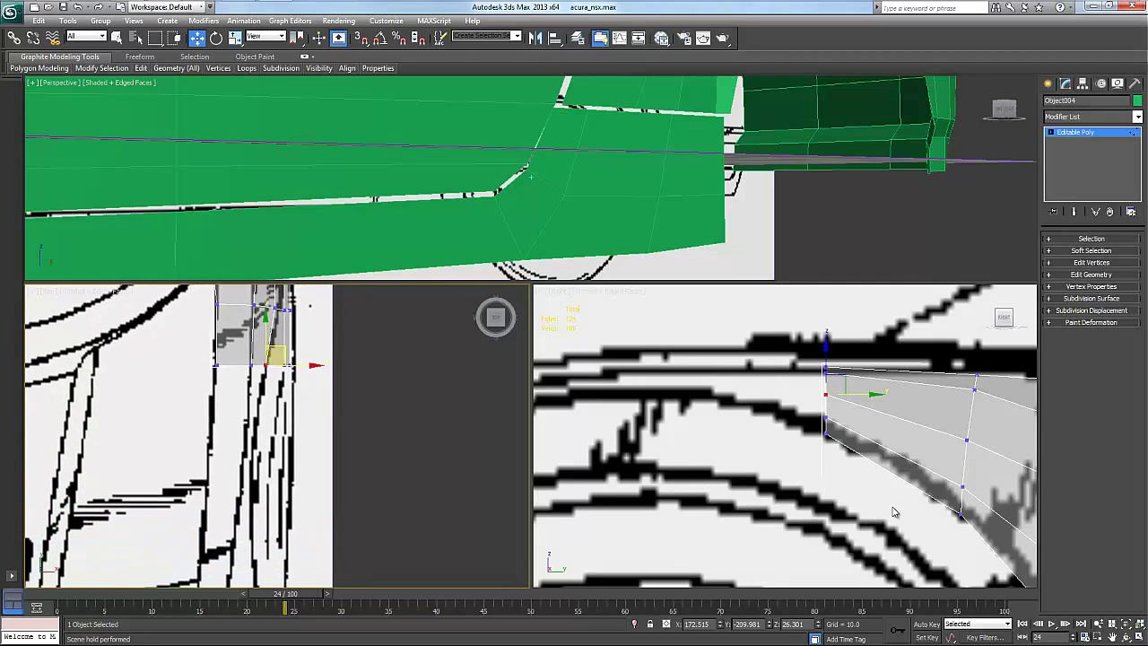
scroll(889, 509, "down", 5)
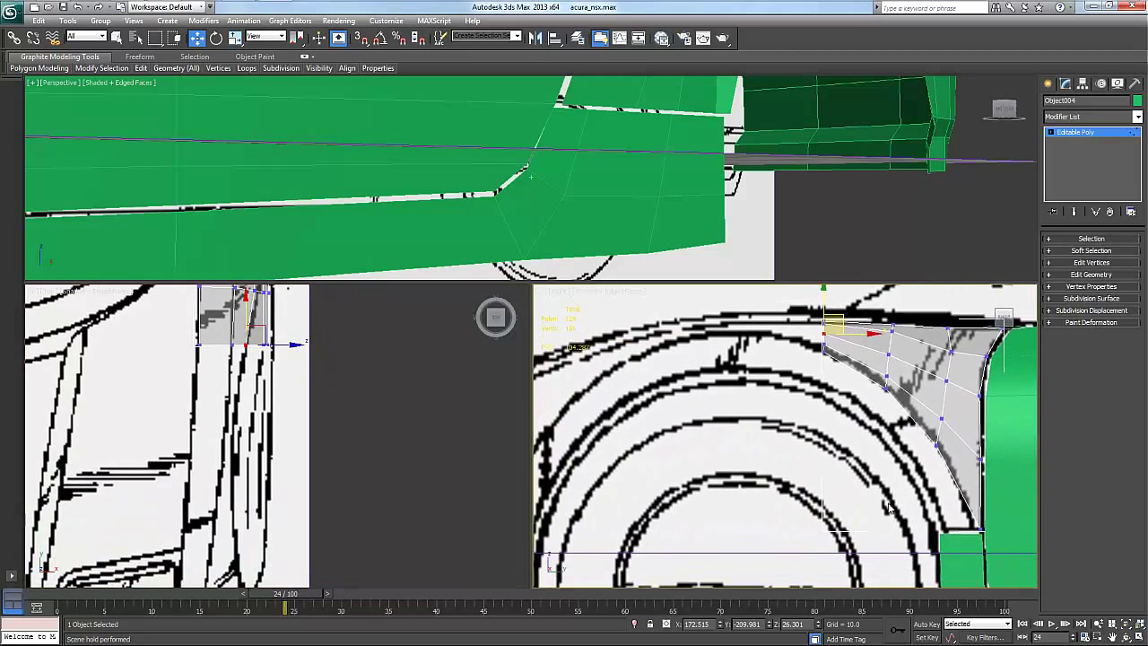
scroll(890, 508, "down", 4)
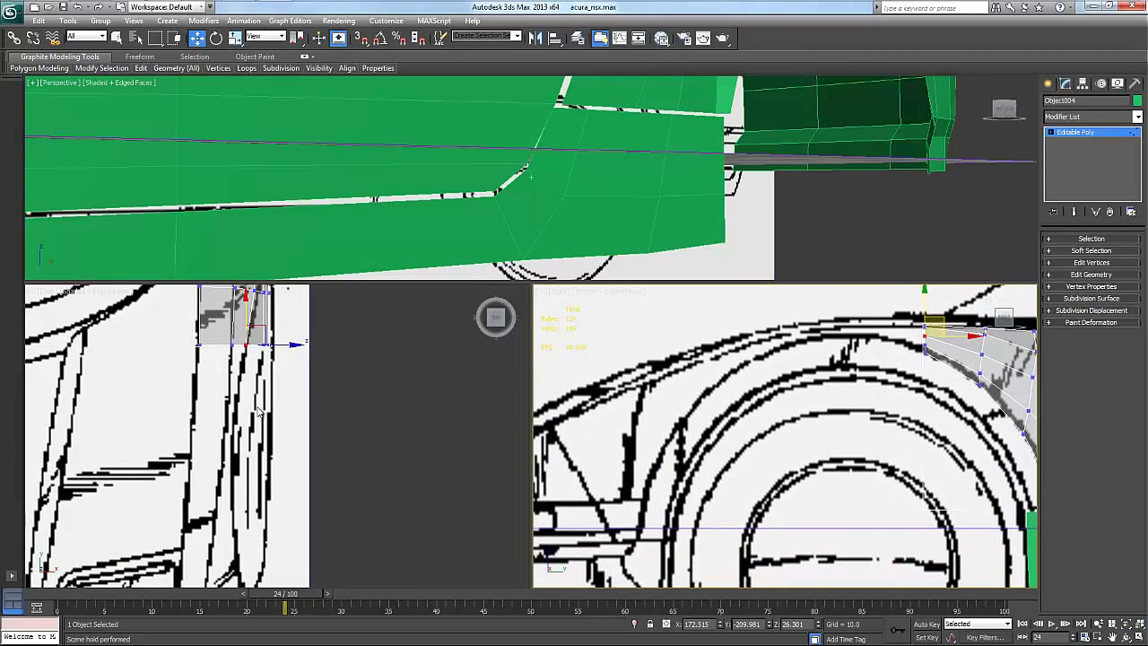
scroll(848, 441, "up", 6)
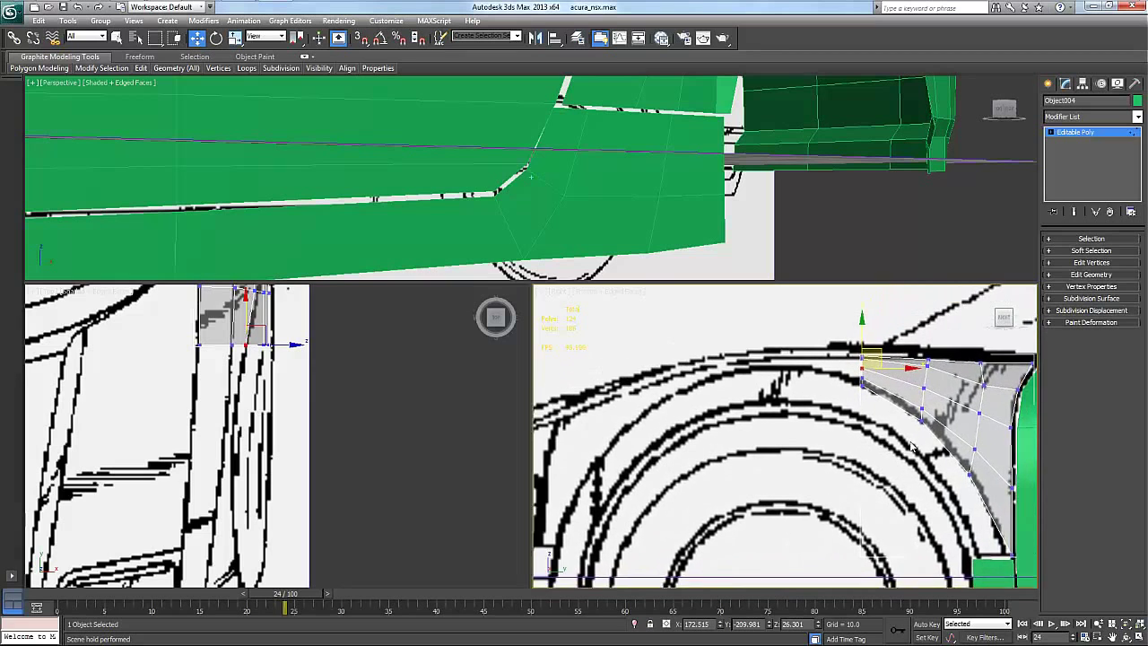
scroll(910, 461, "up", 1)
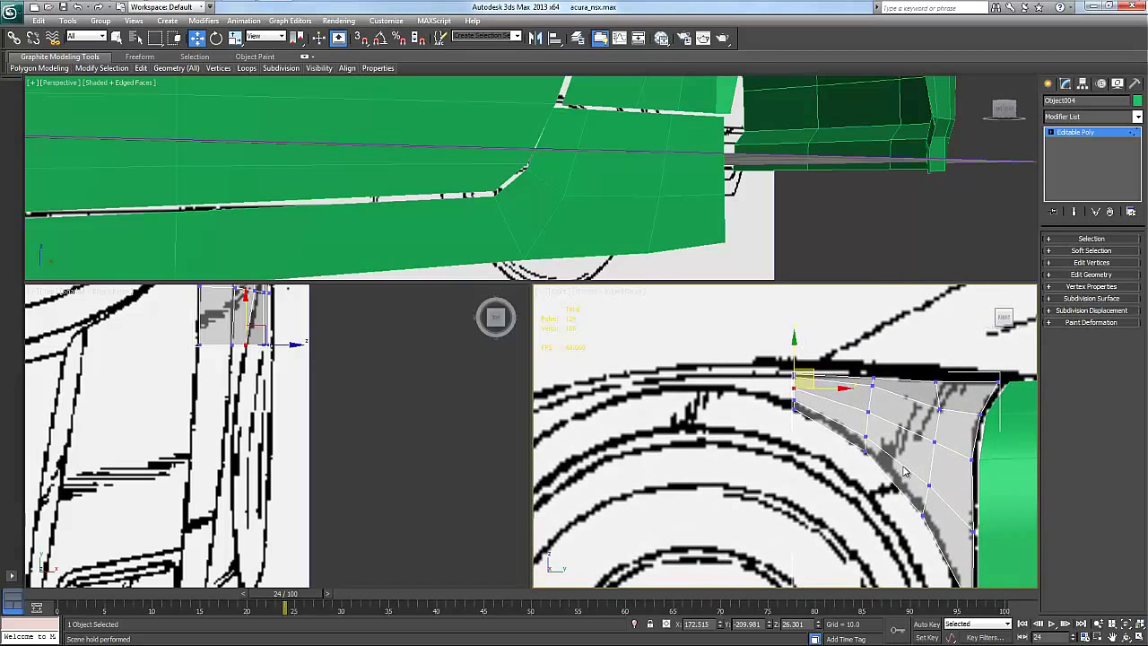
Remove the lengthwise edge line that runs just above the fender's wheel arch edge.
right_click(901, 465)
left_click(884, 432)
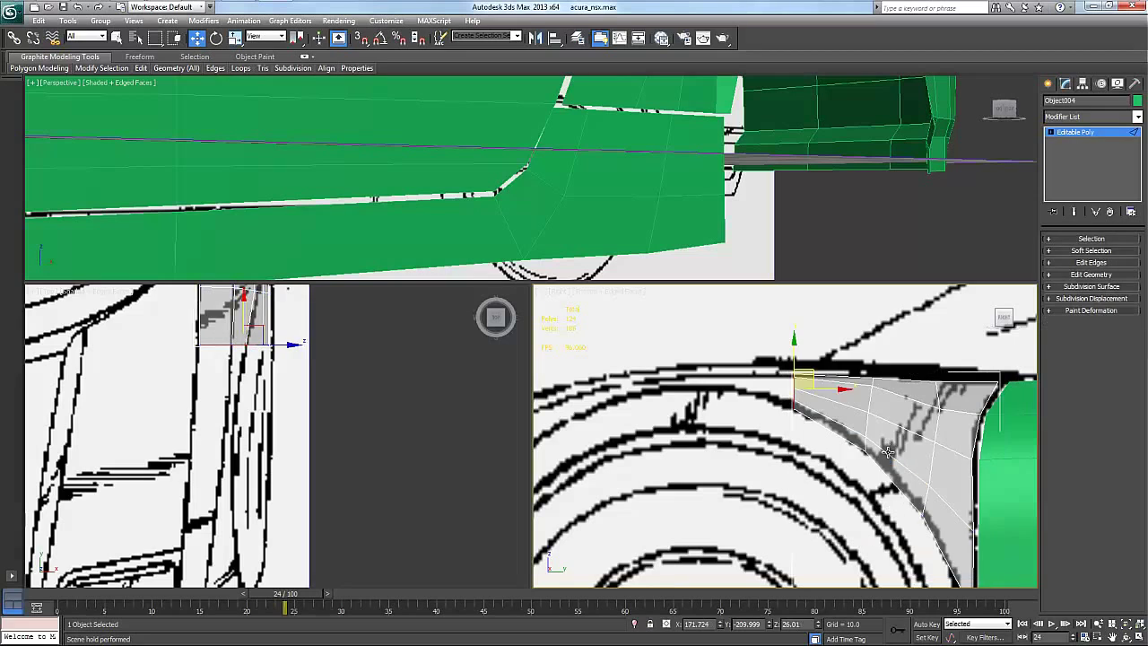
left_click(952, 512)
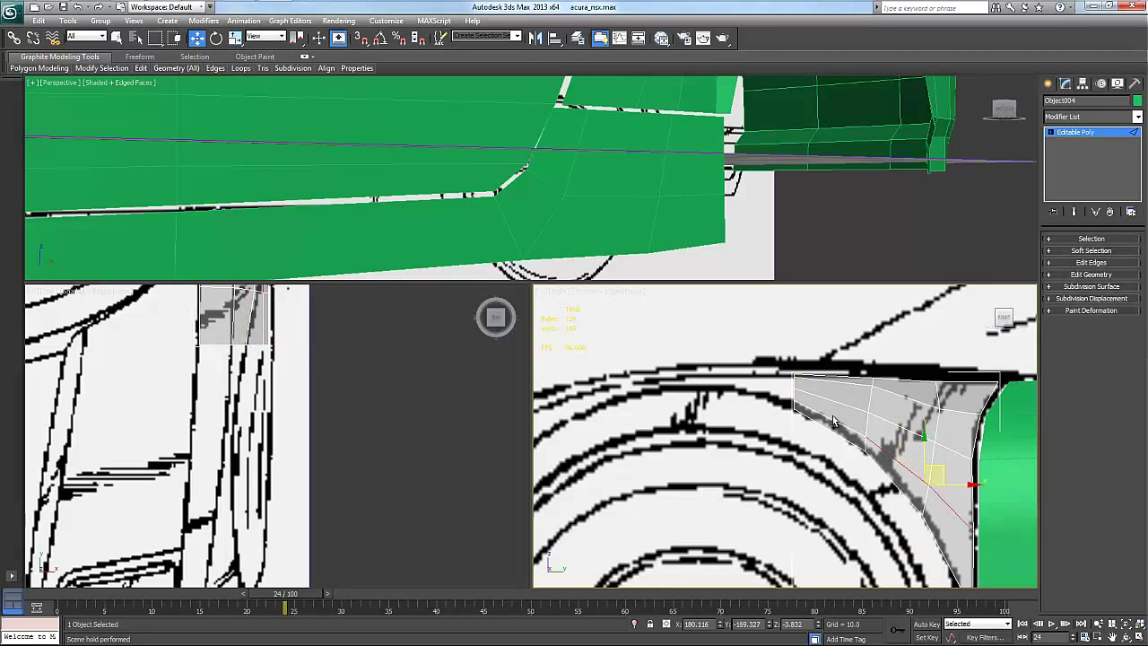
left_click(834, 422)
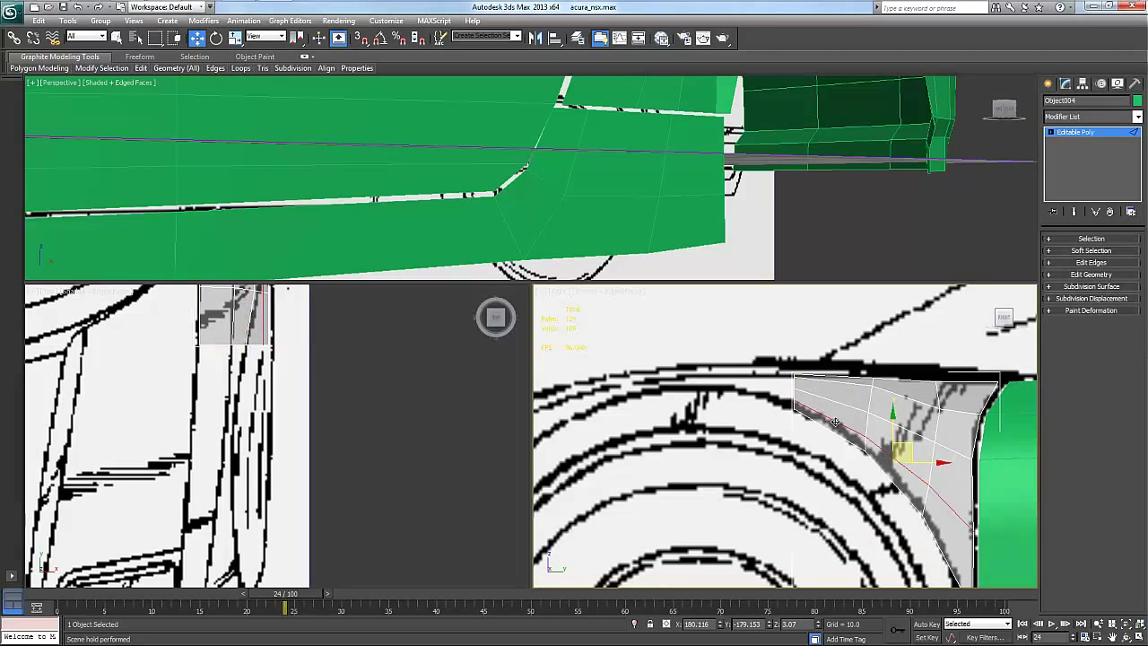
left_click(1082, 263)
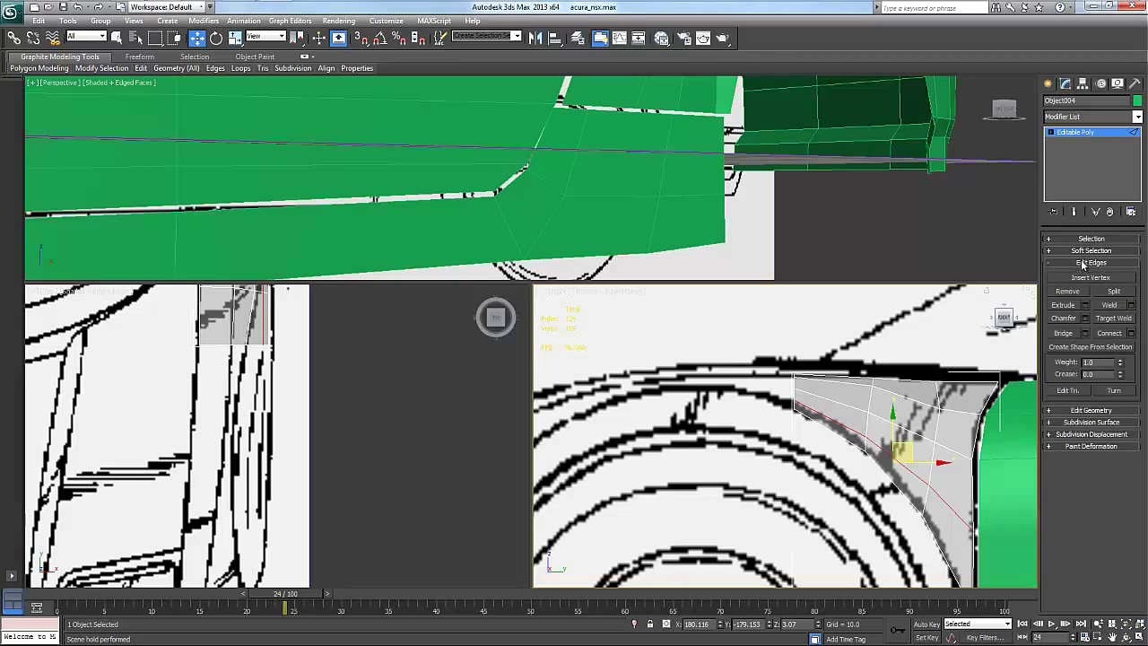
left_click(1067, 291)
Remove the four leftover vertices where the lengthwise edge line above the wheel arch crossed the columns.
right_click(924, 451)
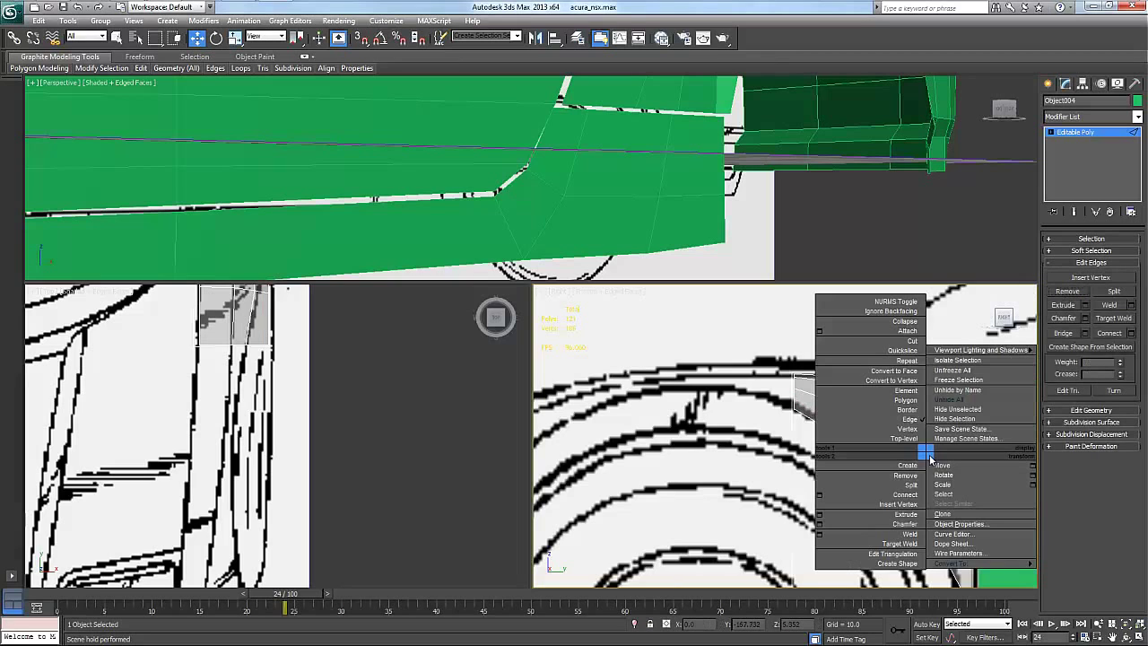
left_click(905, 429)
left_click(793, 394)
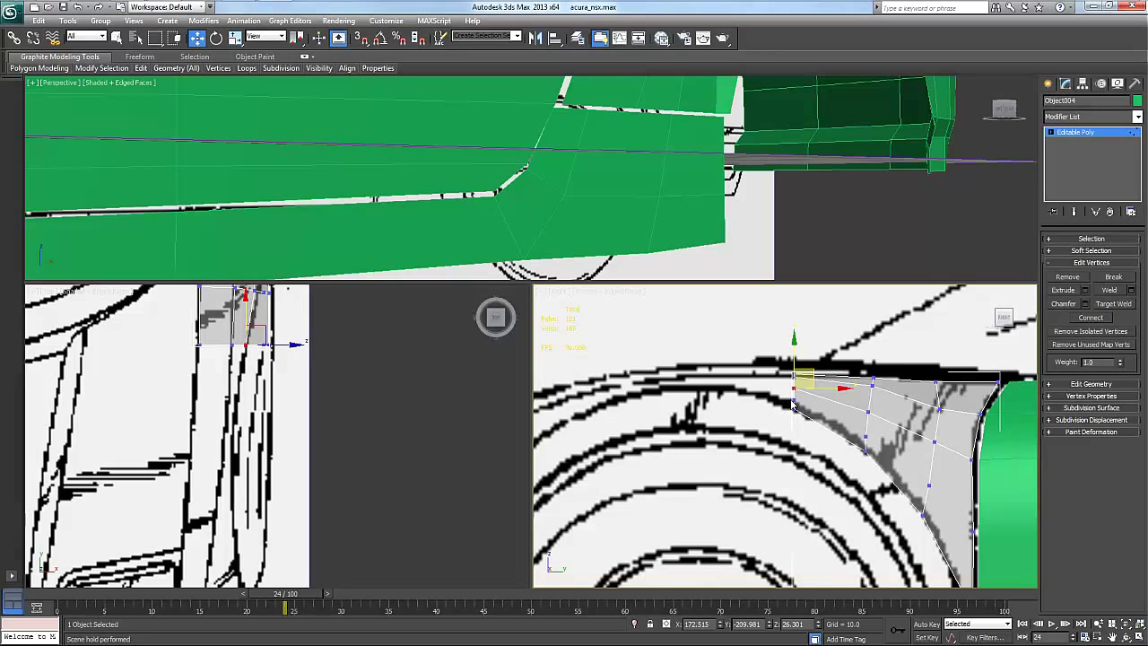
left_click(865, 435)
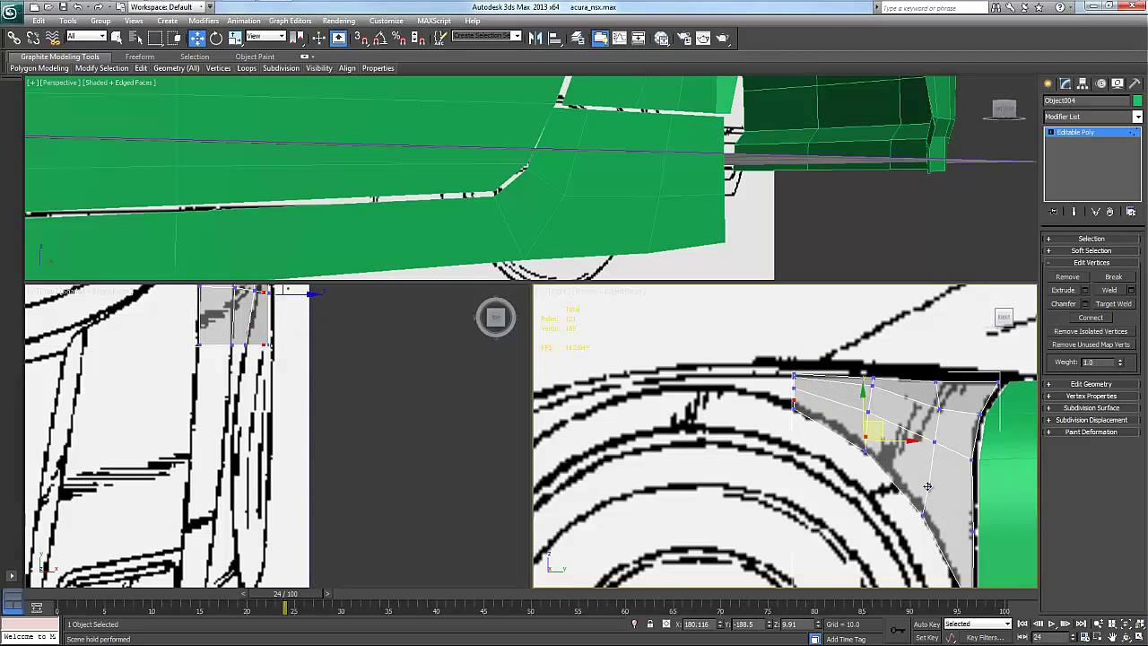
left_click(974, 531, "ctrl")
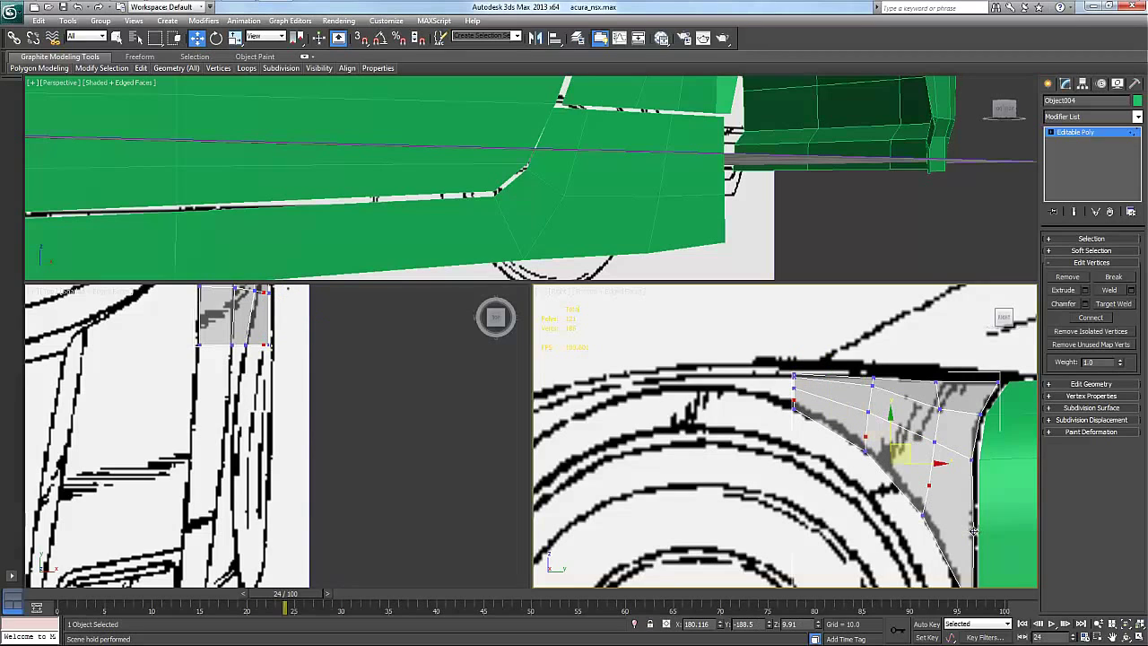
left_click(1067, 277)
In the side view, raise the third column's second-highest vertex about 3.2 units, and nudge its second-lowest and the rear edge's second-highest slightly forward.
middle_click_drag(987, 529, 921, 491)
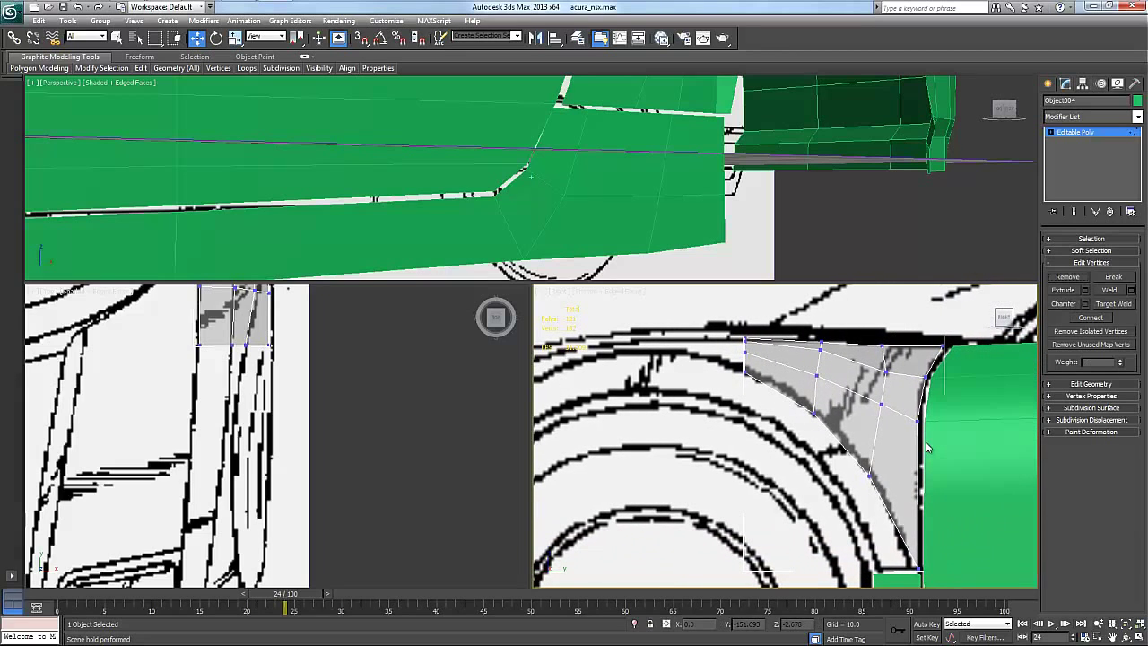
left_click(885, 373)
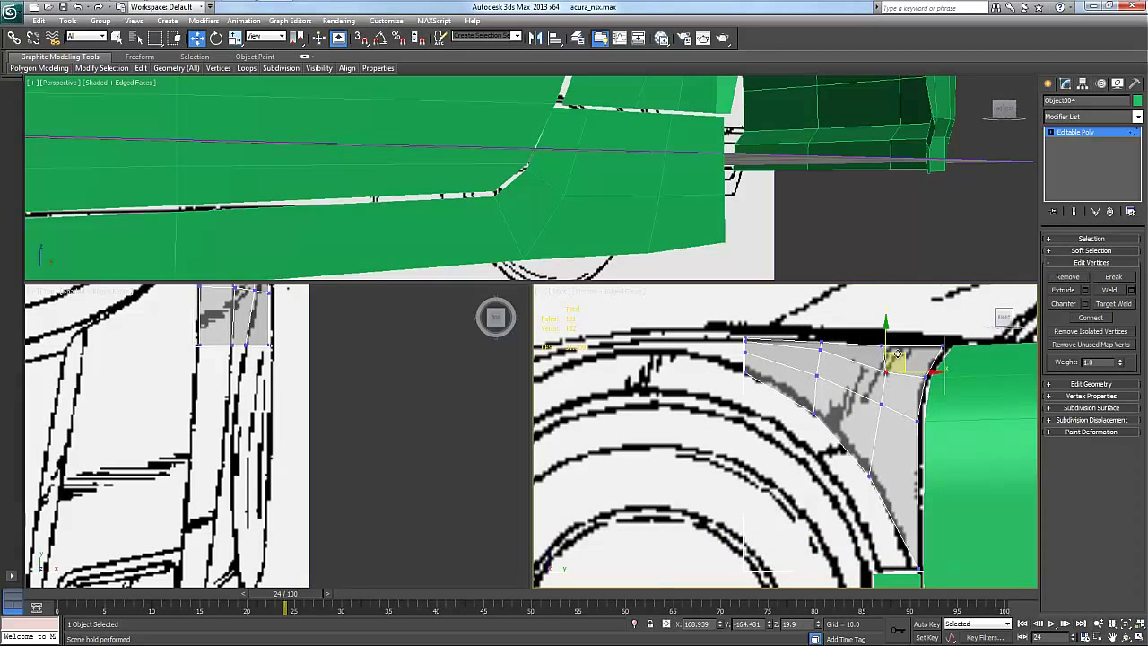
left_click_drag(899, 350, 891, 333)
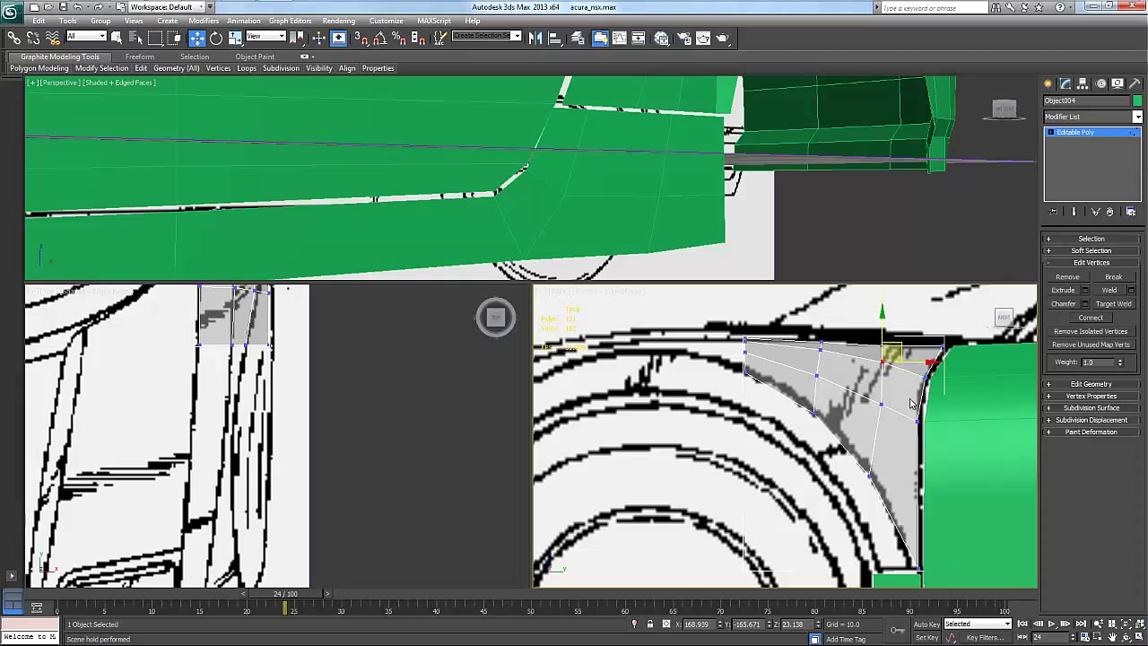
left_click(929, 373)
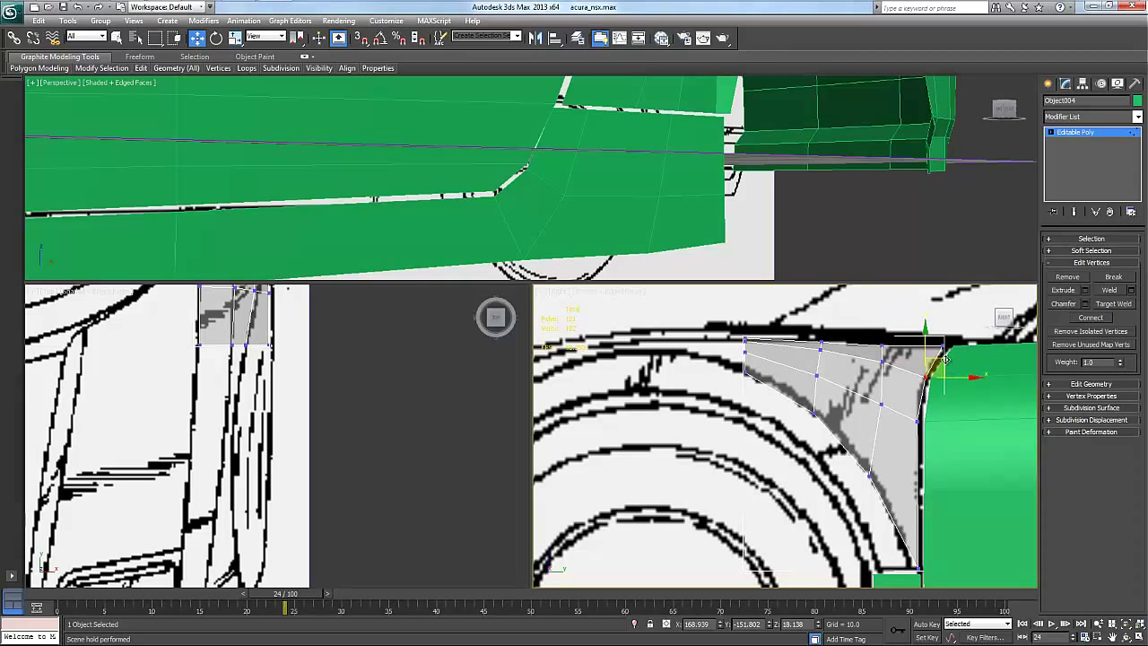
left_click_drag(935, 361, 924, 432)
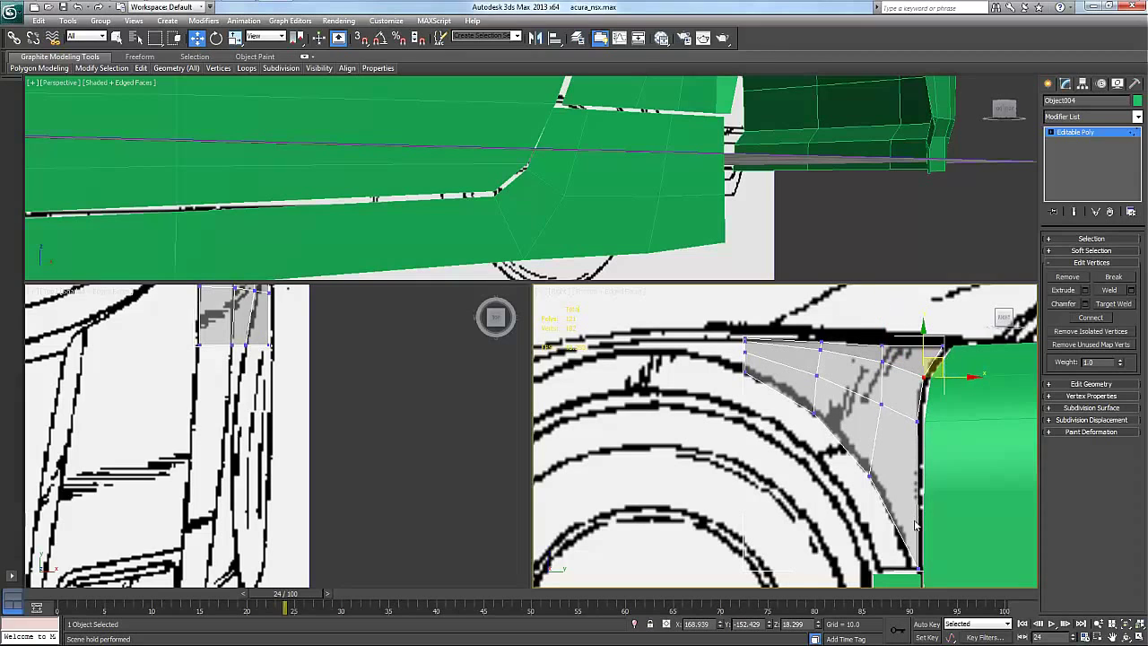
left_click(879, 400)
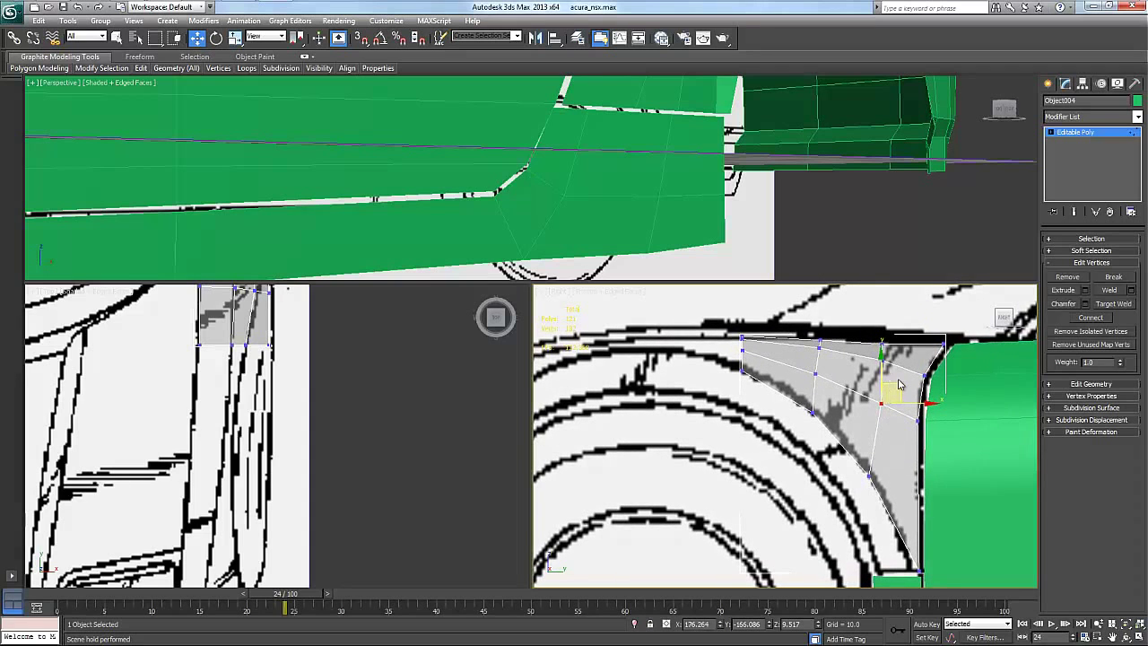
left_click_drag(897, 385, 892, 388)
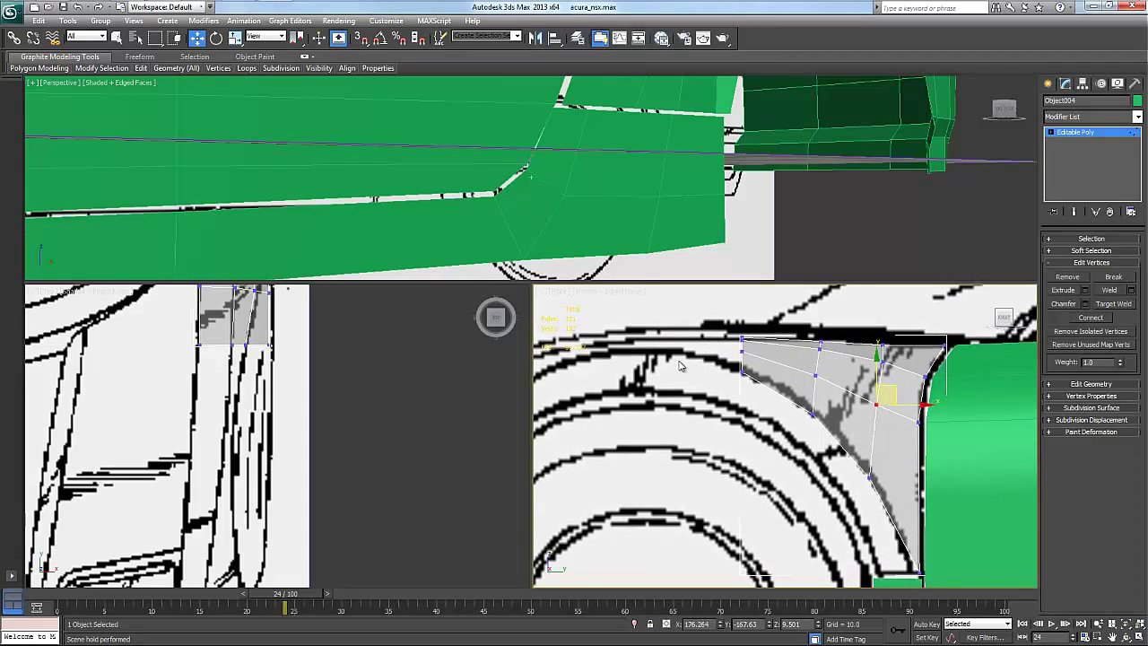
Move the second-lowest vertices of the third column and the rear edge outward in the top view, by about 1.4 and 1.8 units.
middle_click_drag(353, 329, 361, 439)
scroll(352, 338, "up", 1)
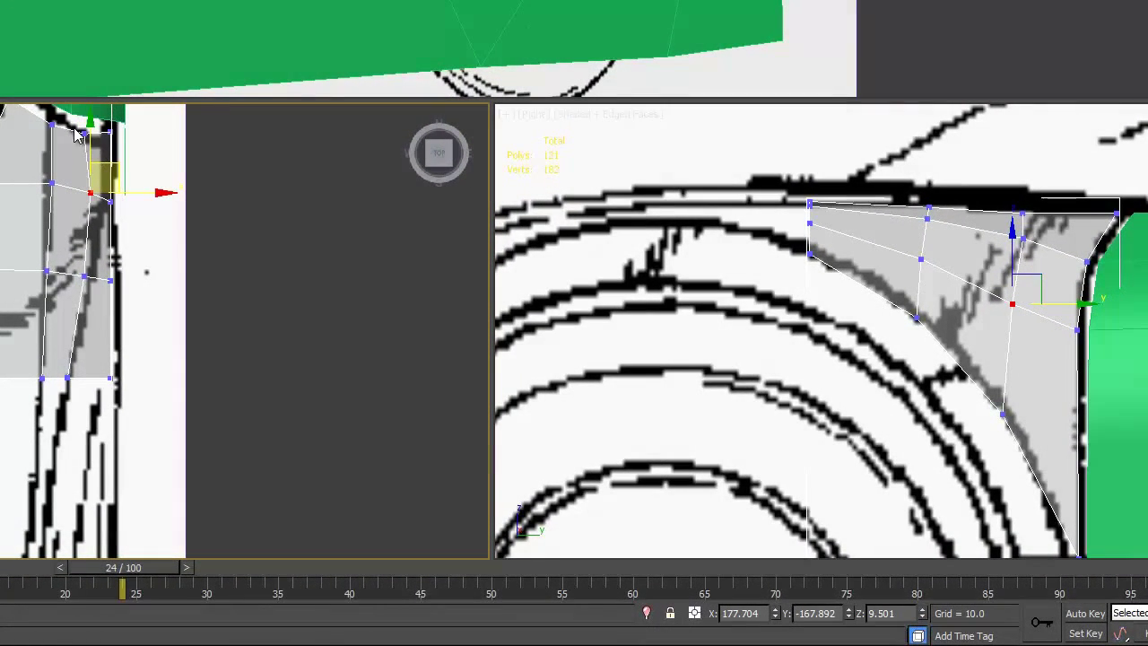
left_click(87, 133)
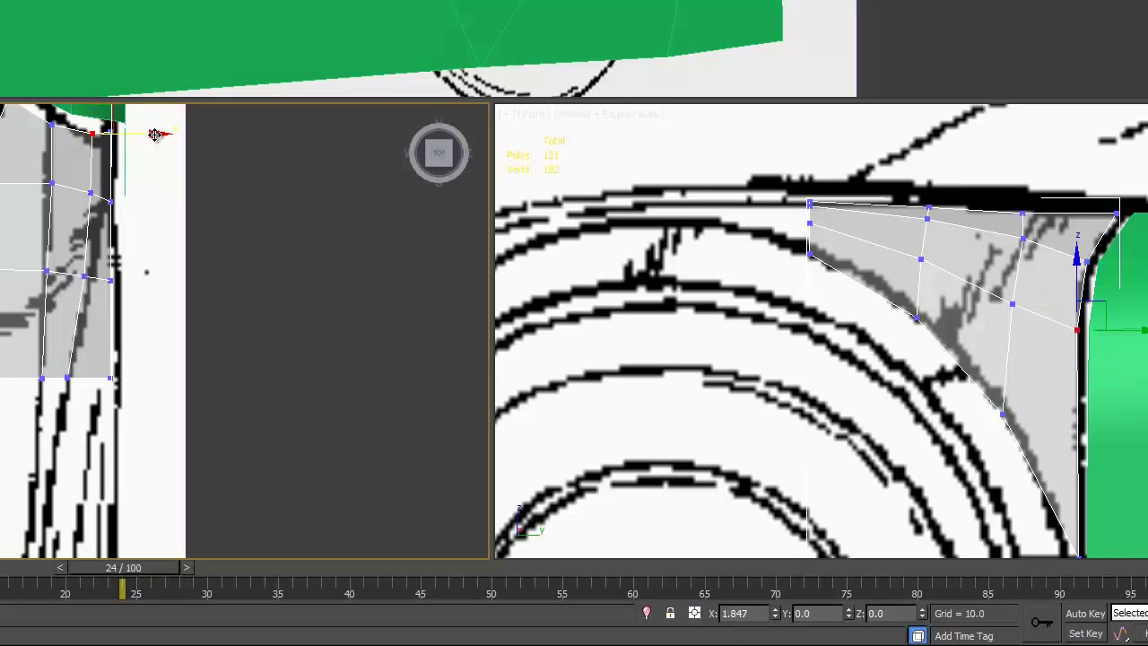
left_click_drag(154, 133, 154, 153)
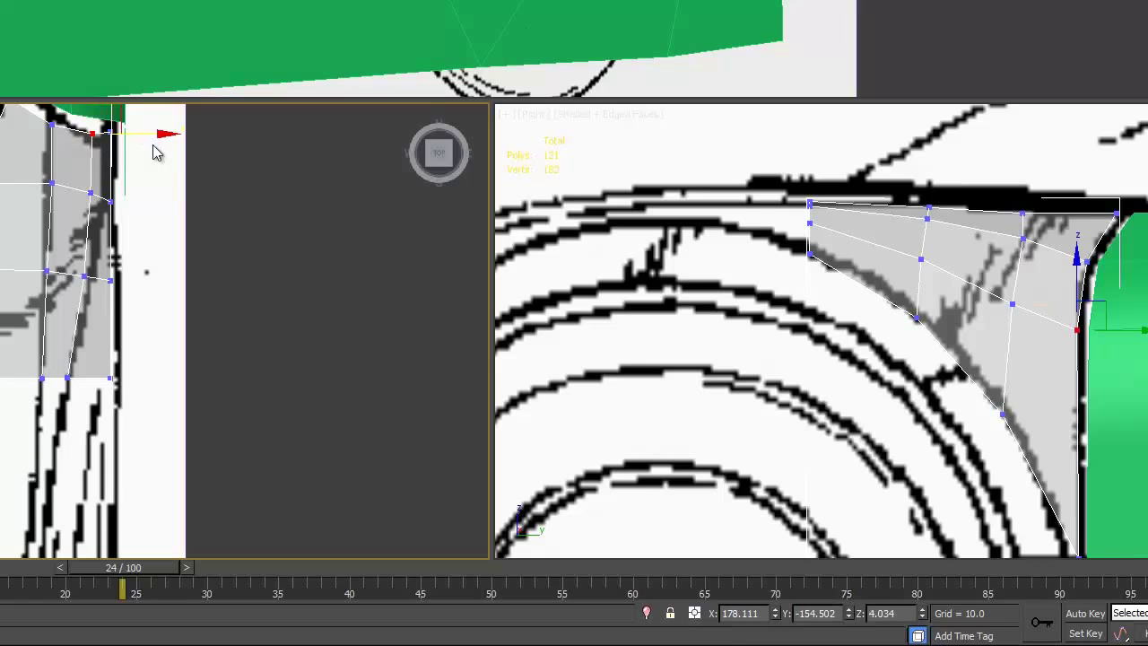
Move the lowest vertices of the front edge and second column outward in the top view, by about 1.6 and 1.8 units.
left_click(67, 374)
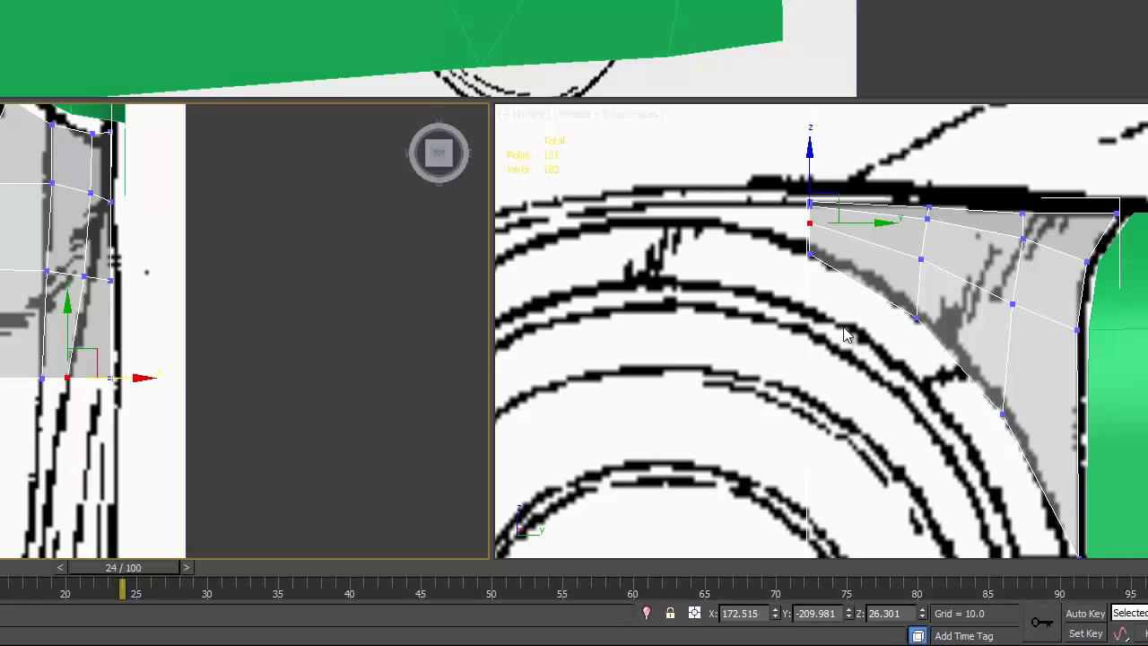
left_click(810, 253)
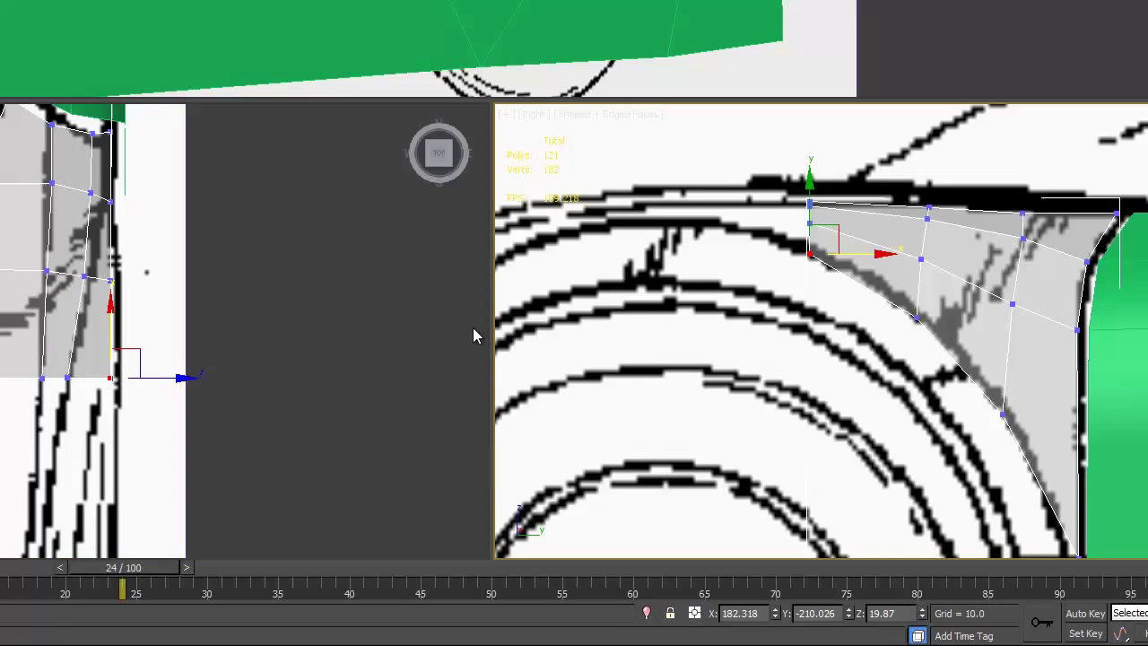
left_click(182, 378)
left_click_drag(190, 378, 197, 377)
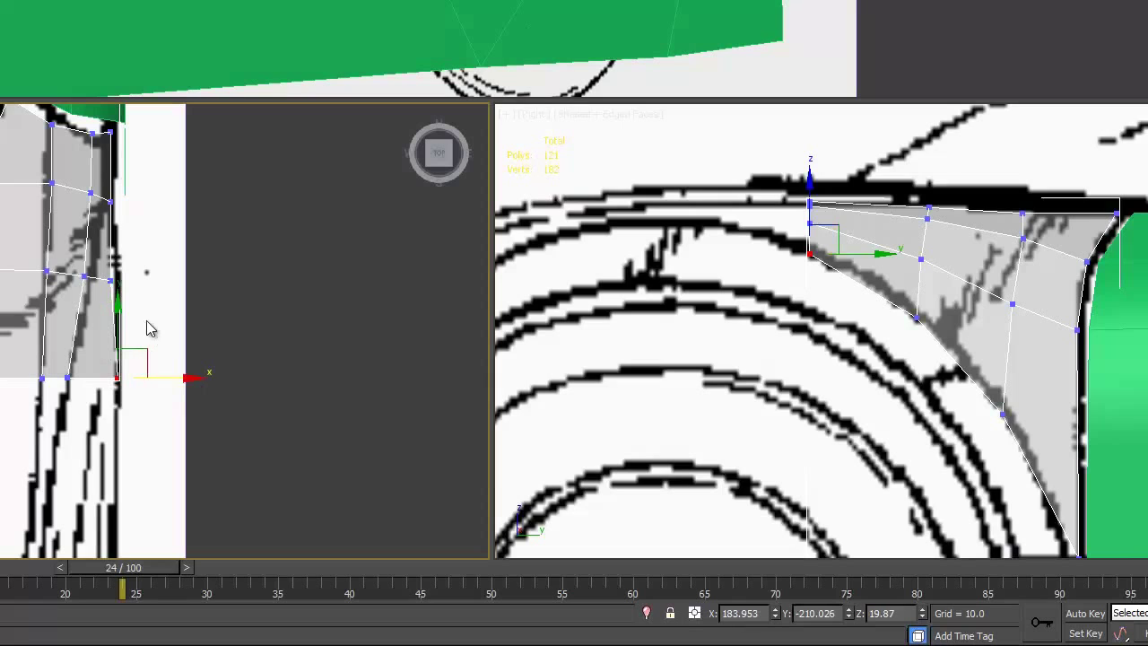
left_click(109, 279)
left_click_drag(174, 284, 180, 285)
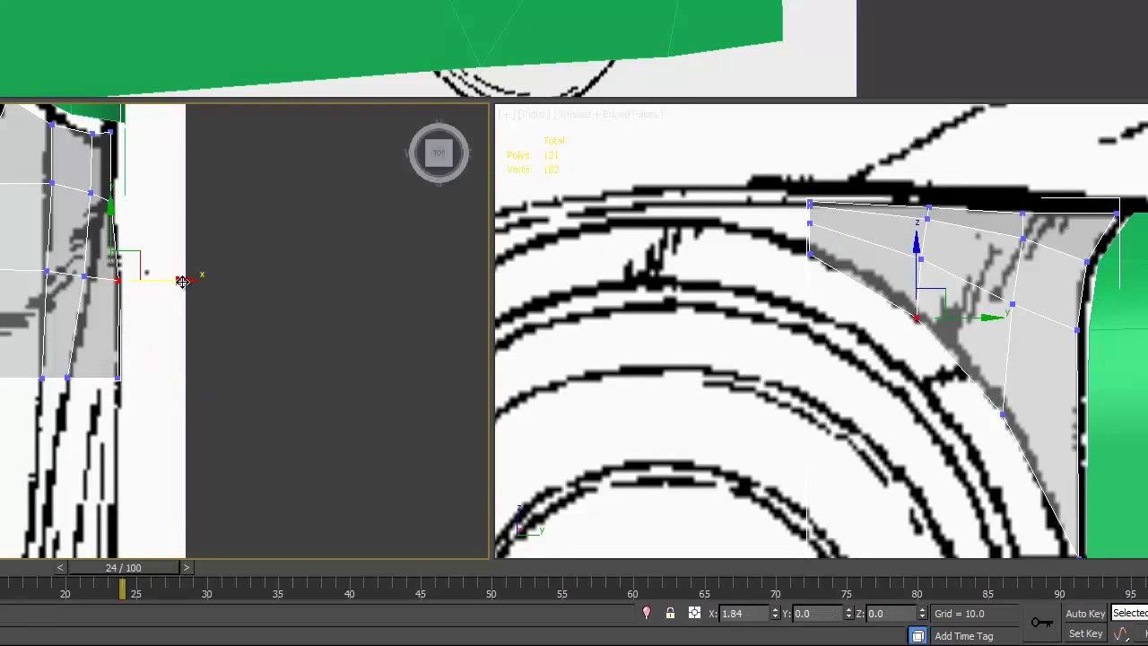
Lower the second-lowest vertices of the second and third columns in the side view, by about 2.4 and 0.75 units.
left_click(85, 273)
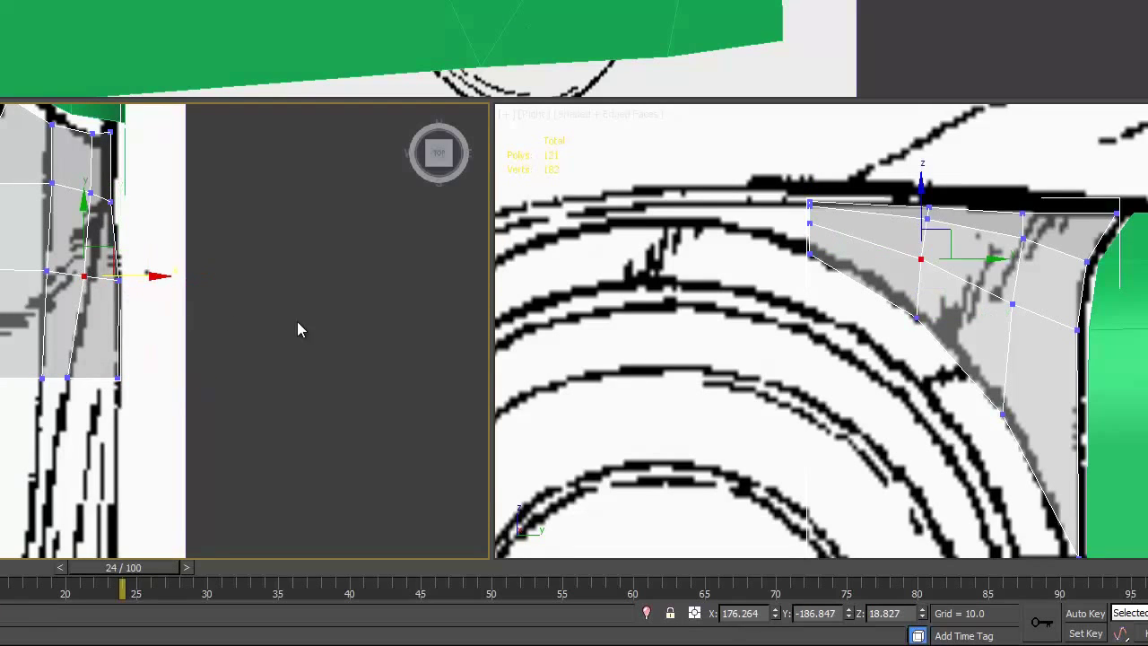
right_click(946, 226)
left_click_drag(948, 230, 948, 241)
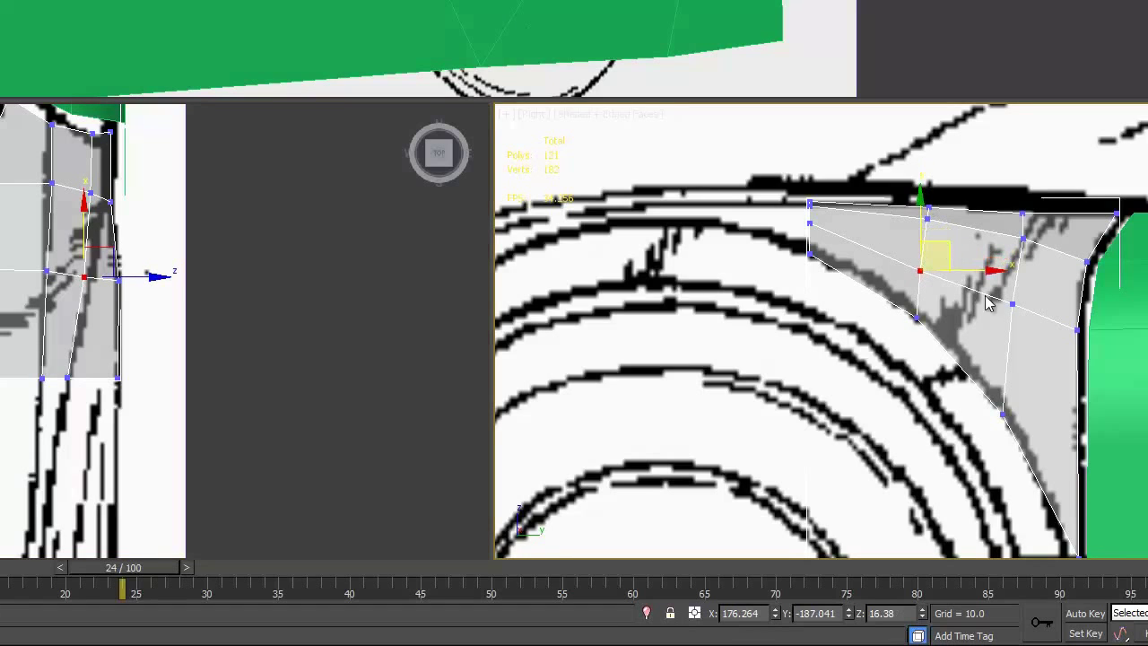
left_click(1014, 303)
left_click_drag(1040, 276, 1039, 280)
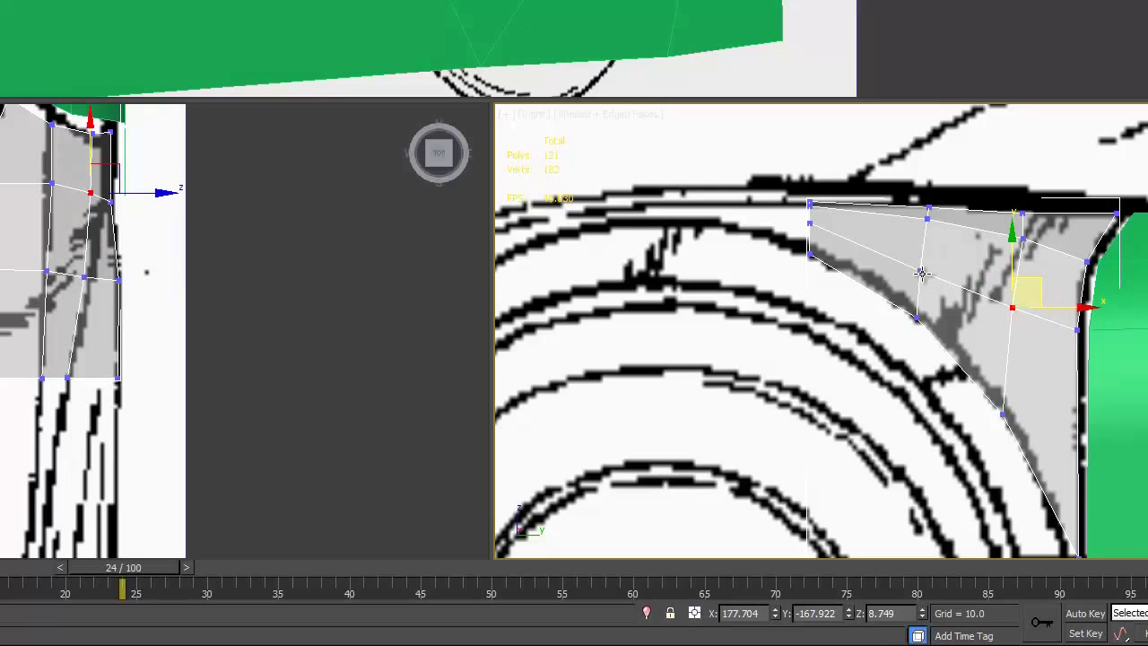
Raise the second column's second-lowest vertex slightly in the side view, and enable NURMS subdivision on the fender.
left_click(920, 271)
left_click_drag(925, 240, 925, 232)
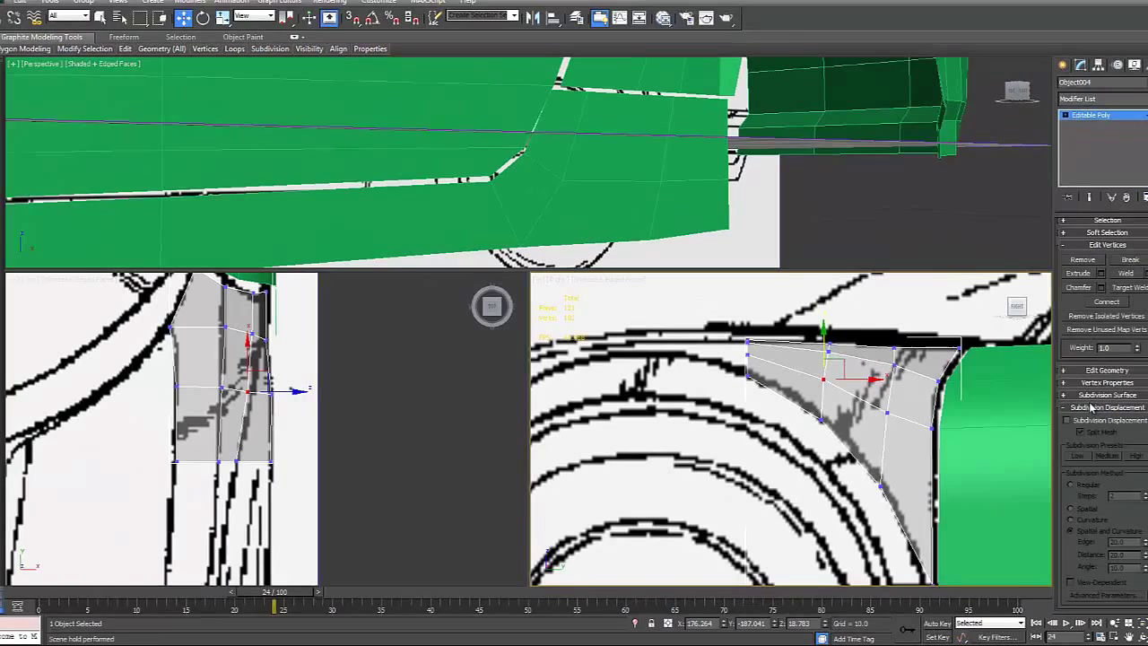
left_click(1077, 407)
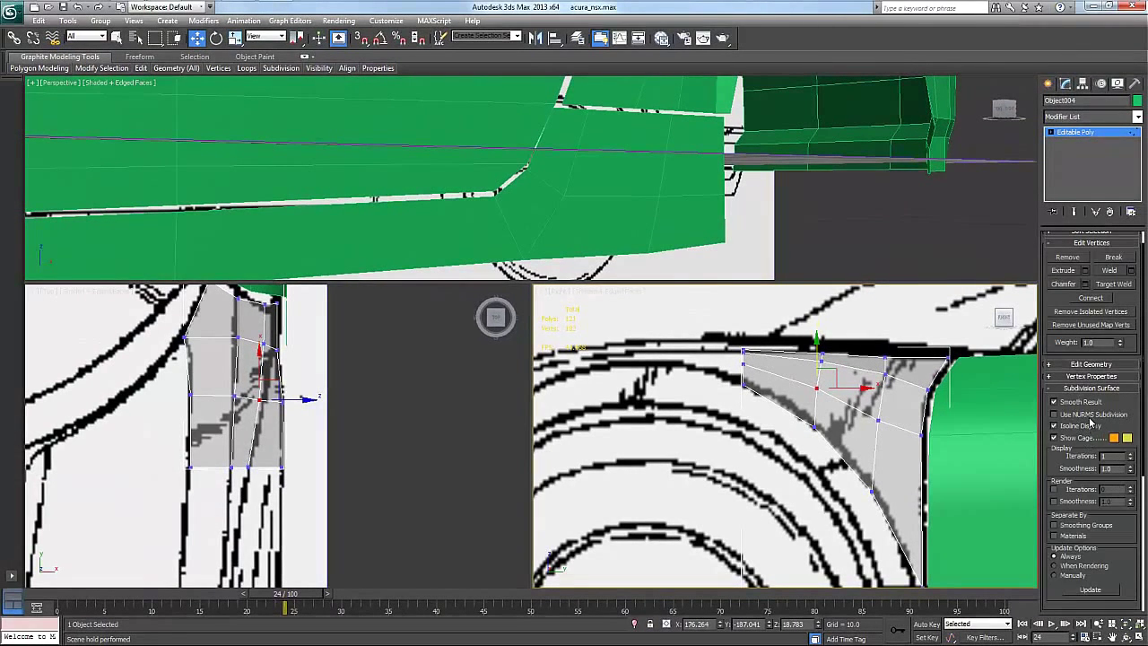
left_click(1090, 418)
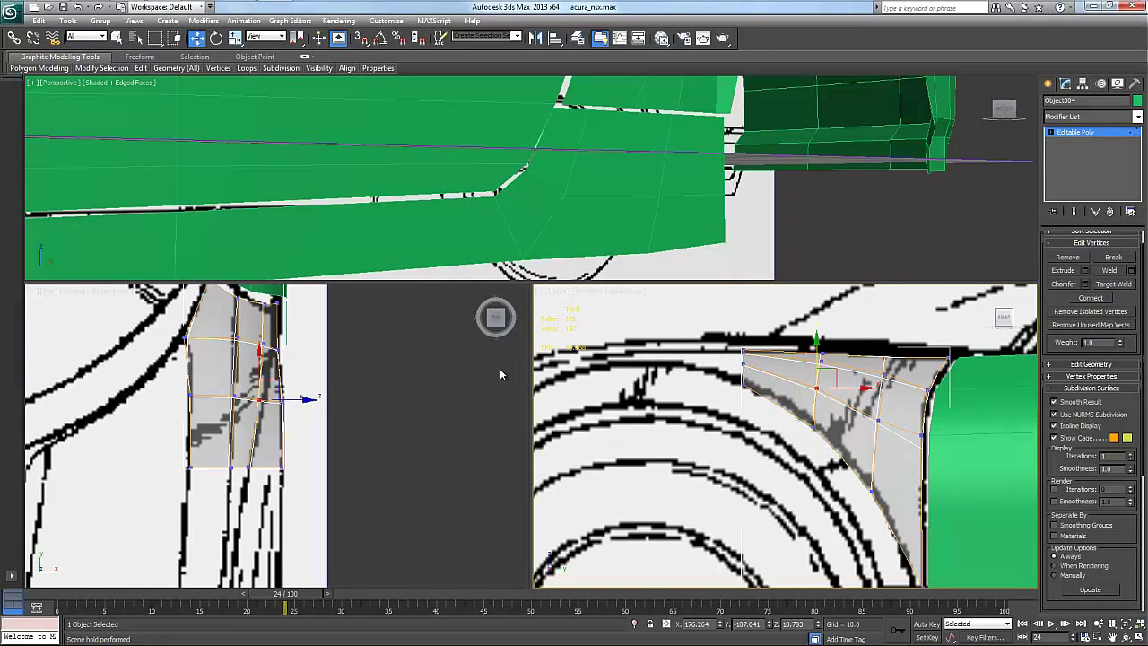
Move the rear edge's second-lowest vertex outward about 8.8 units along X so it lines up with the door panel.
middle_click_drag(470, 227, 507, 224, "alt")
left_click(497, 221)
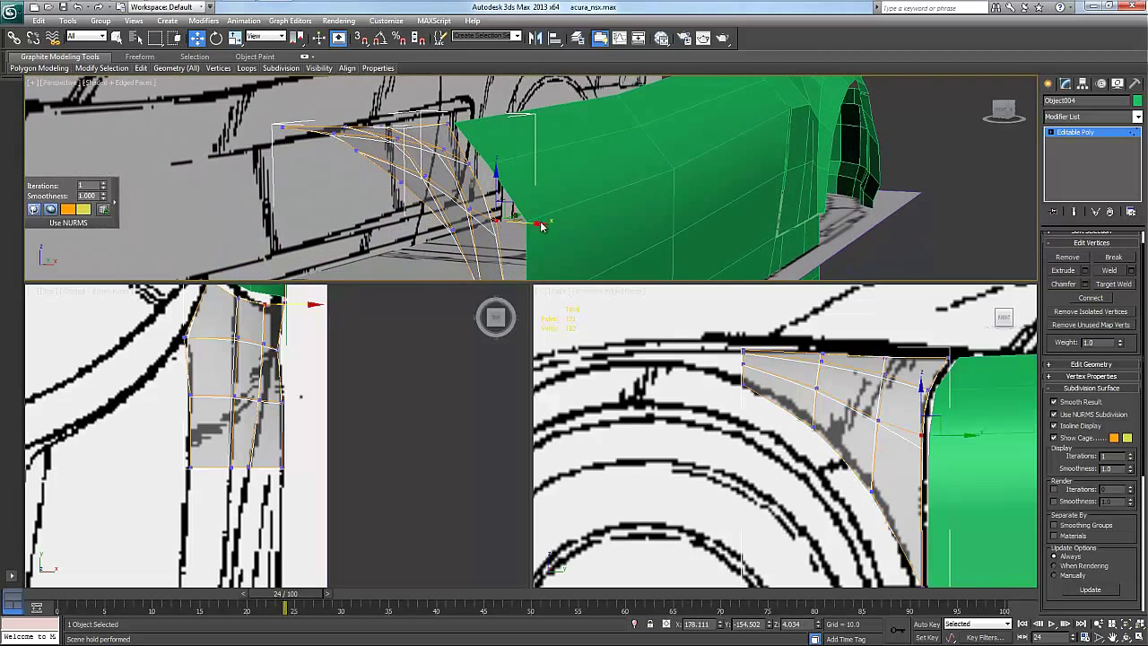
left_click_drag(541, 226, 570, 222)
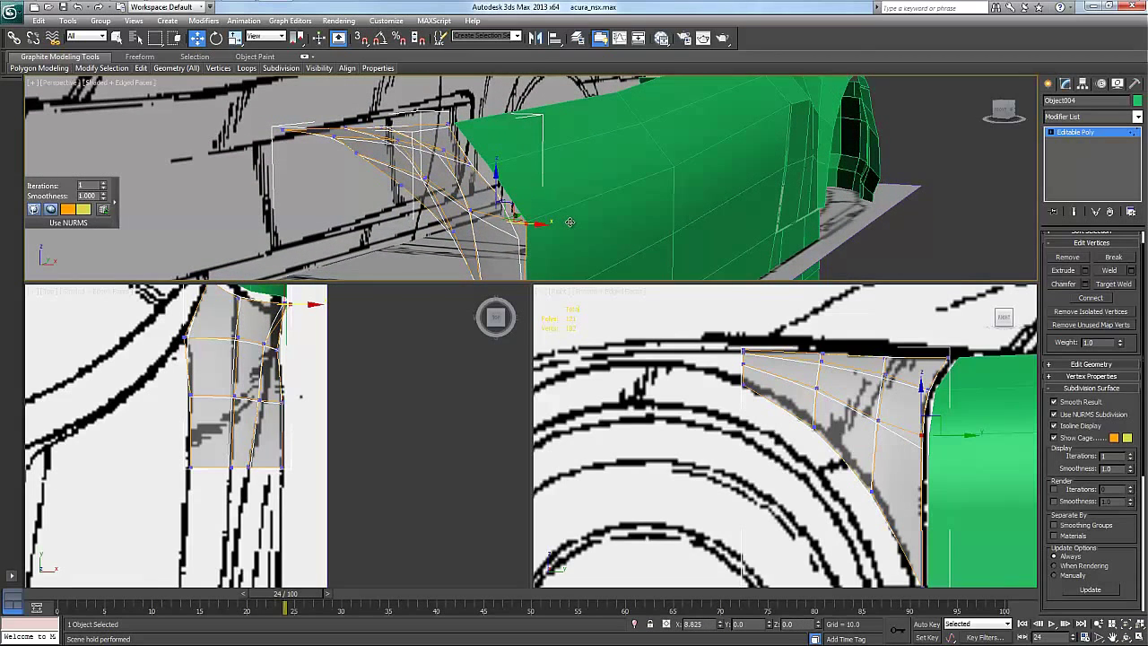
Move the rear edge's second-highest vertex outward about 3.8 units and up about 2.2, and shift it and the top corner toward the door.
left_click(514, 186)
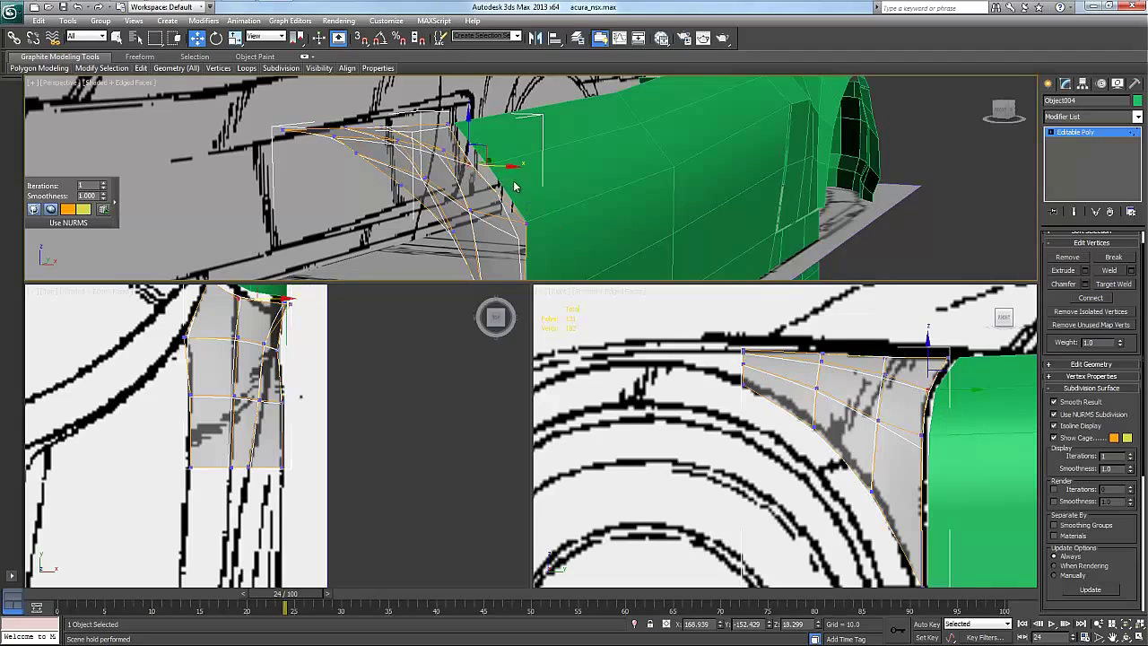
scroll(517, 172, "up", 3)
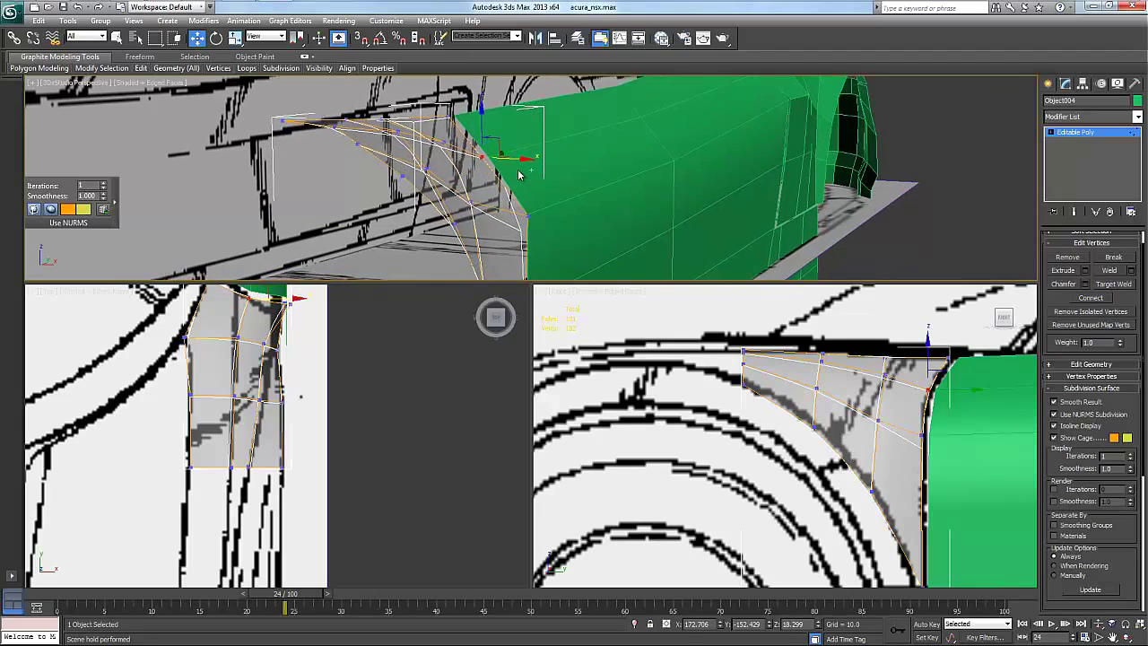
middle_click_drag(517, 175, 481, 134, "alt")
left_click_drag(485, 134, 486, 126)
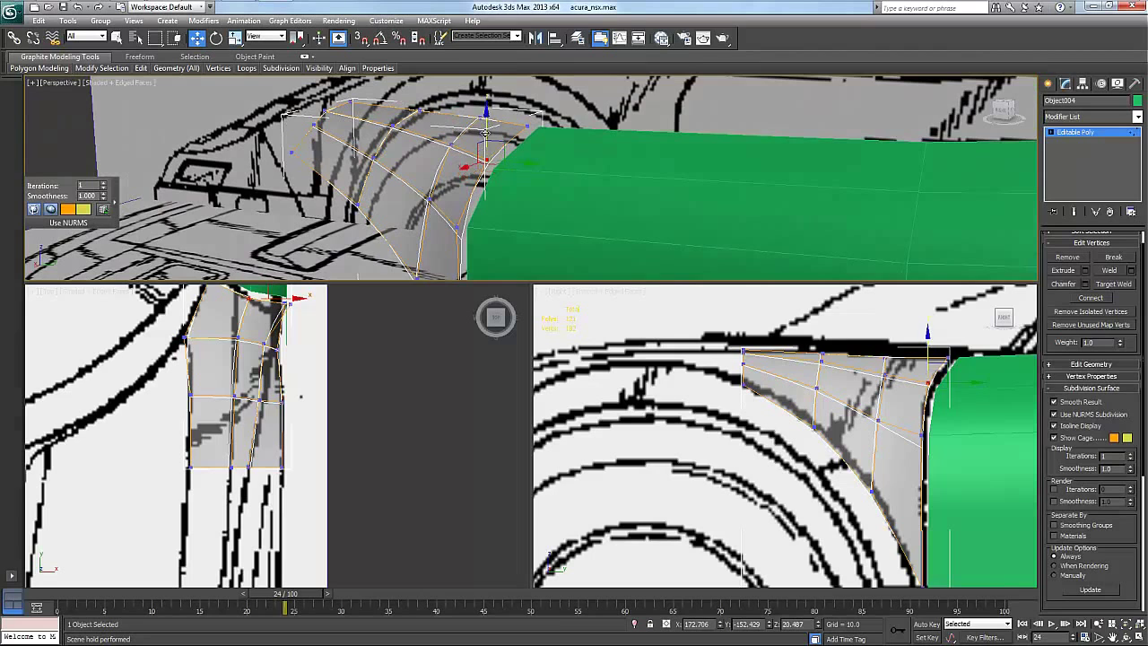
middle_click_drag(487, 127, 495, 167, "alt")
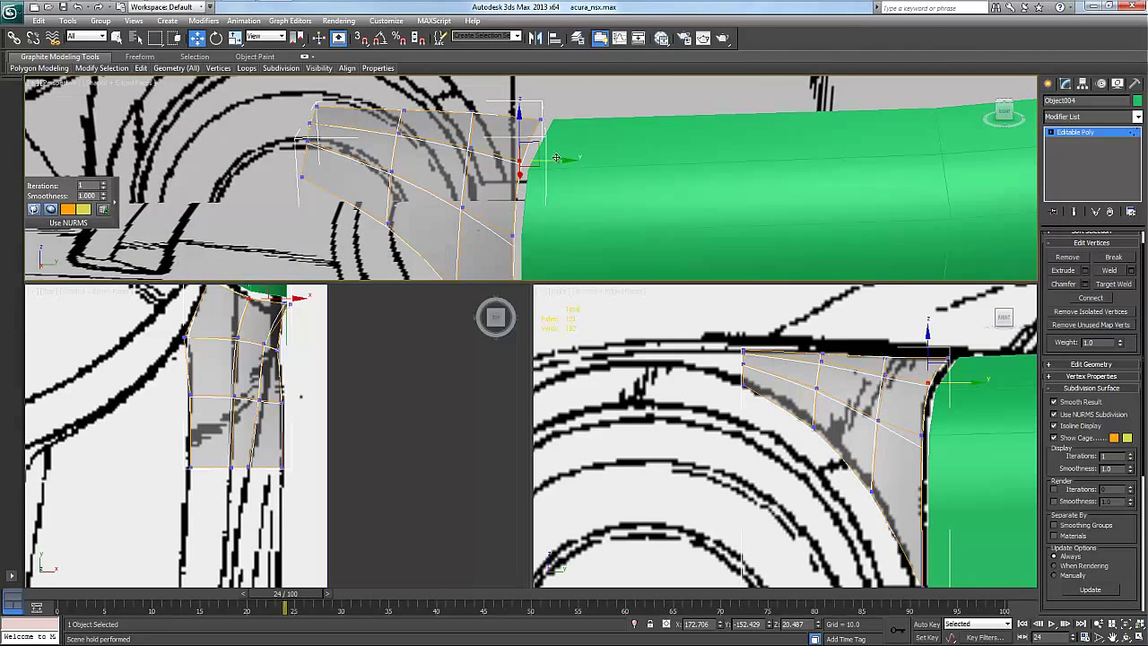
left_click_drag(558, 159, 589, 119)
Shift the rear edge's second-lowest vertex back about 1.4 units and align the lowest one along Y with the door's front edge.
middle_click_drag(589, 119, 529, 175, "alt")
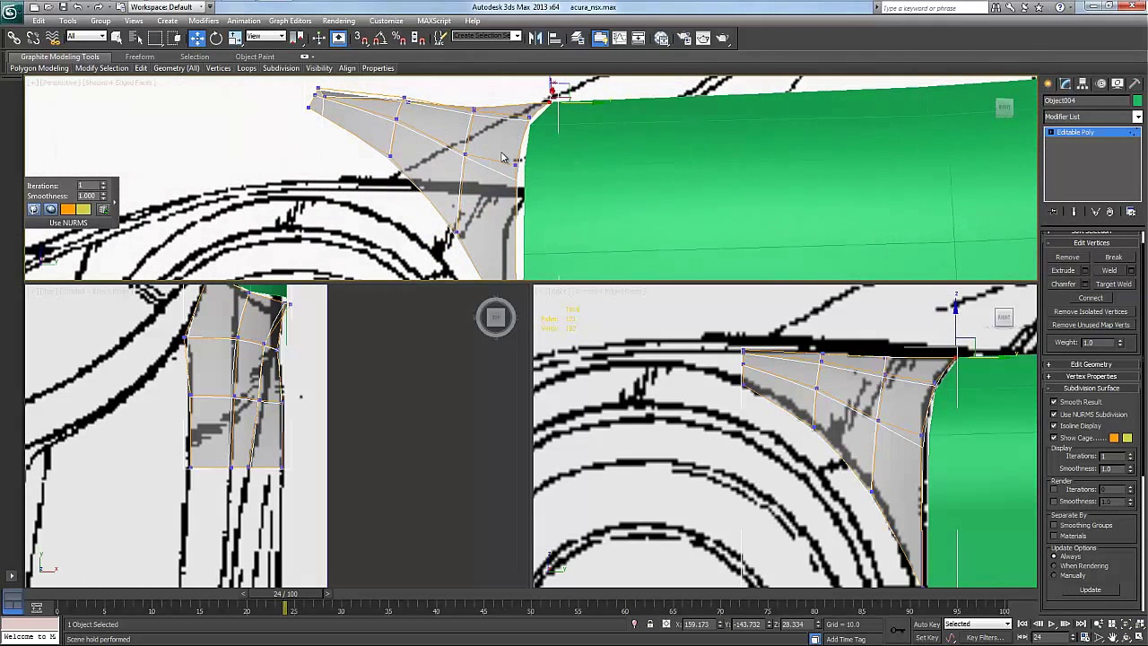
left_click(512, 158)
left_click_drag(559, 164, 560, 179)
mouse_move(560, 179)
middle_mouse_down("alt")
mouse_move(563, 212)
mouse_move(560, 199)
middle_mouse_up("alt")
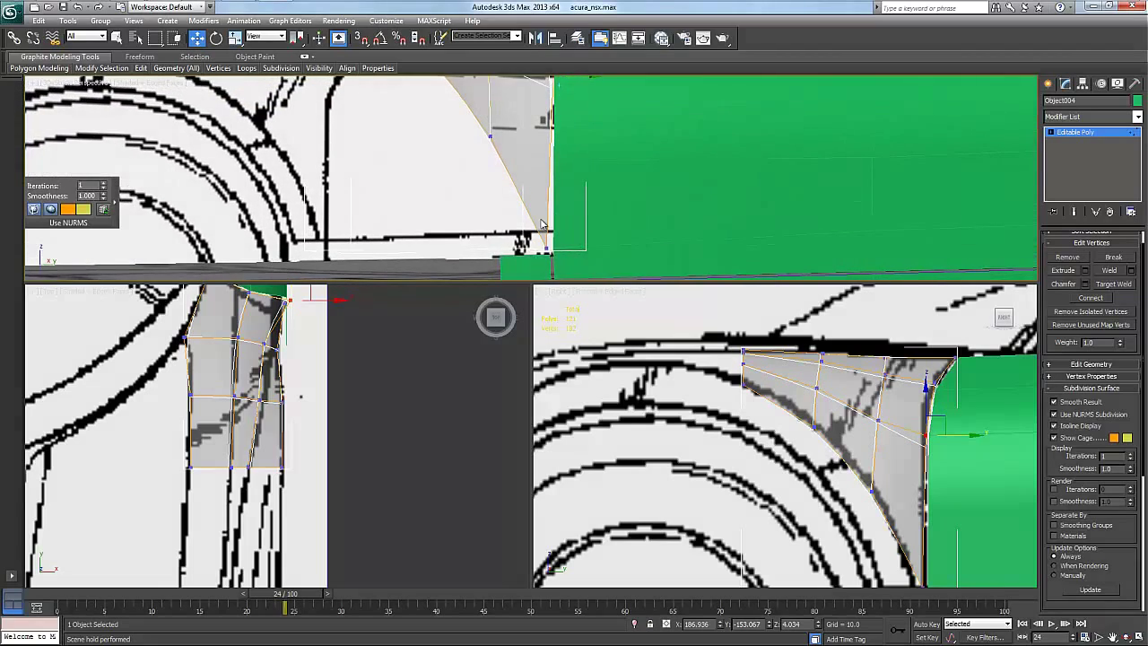
left_click(547, 249)
middle_click_drag(576, 245, 581, 233, "alt")
left_click_drag(581, 233, 583, 228)
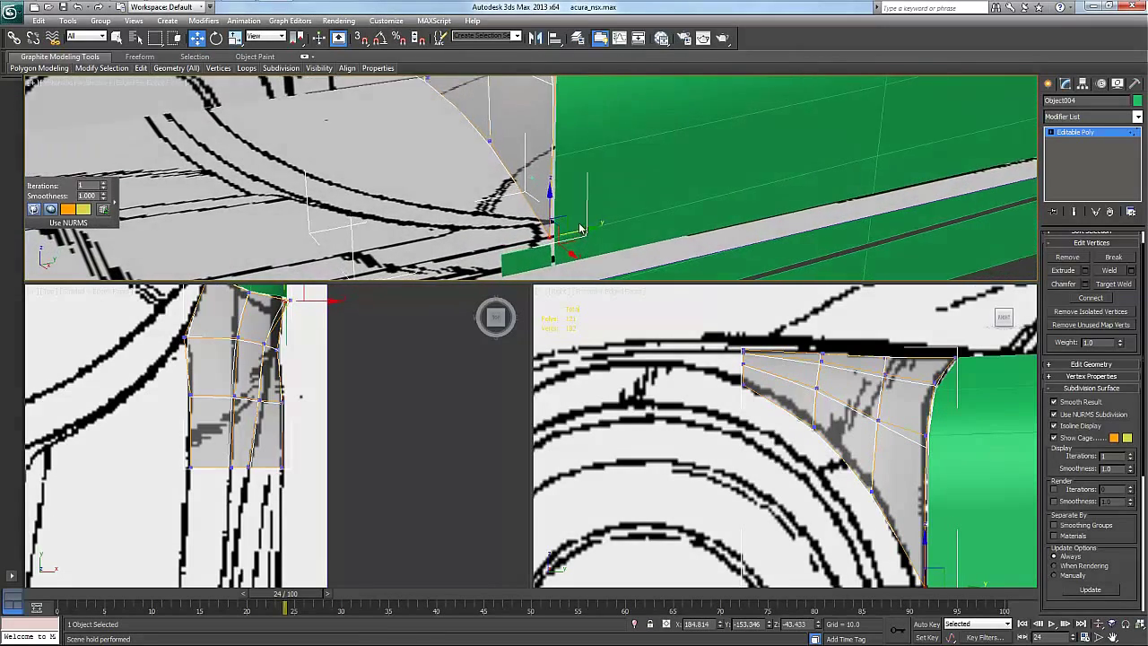
middle_click_drag(583, 229, 623, 233, "alt")
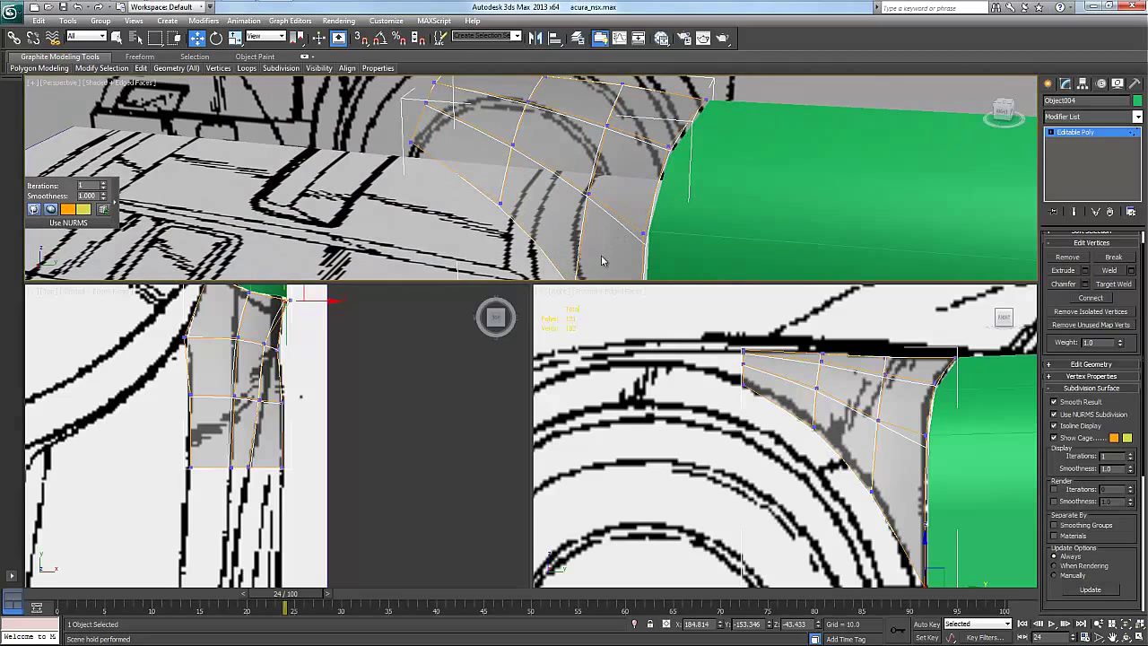
Cut a new edge from the rear edge's second-lowest vertex across the third column to the second column's lowest vertex on the wheel arch.
right_click(867, 409)
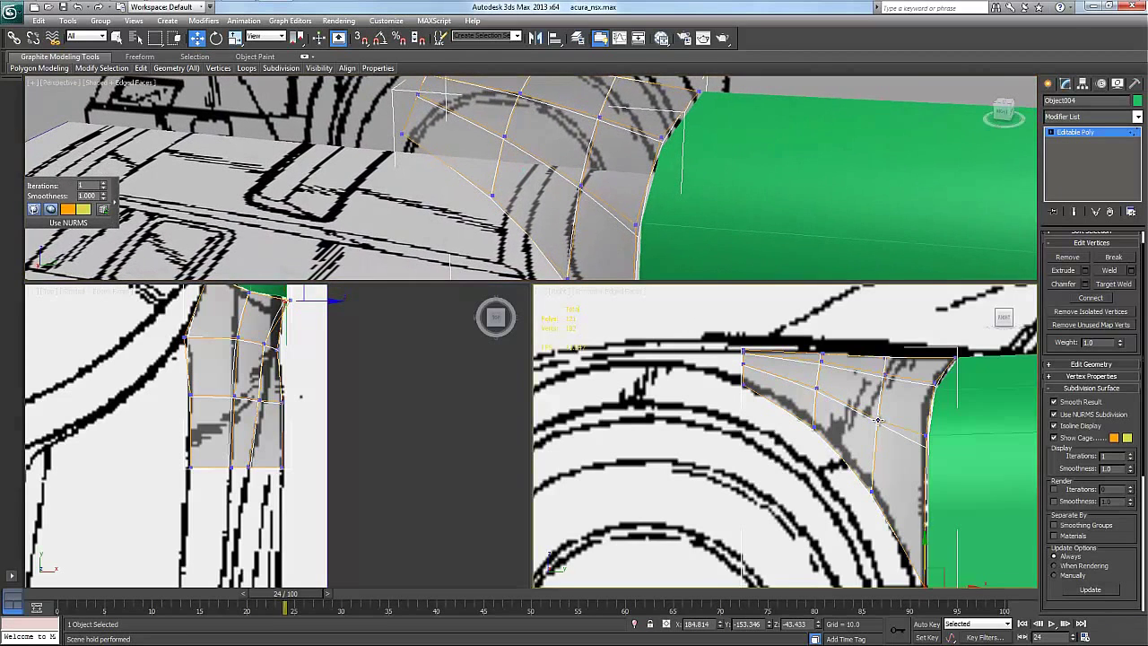
middle_click_drag(867, 409, 867, 409)
scroll(867, 408, "up", 2)
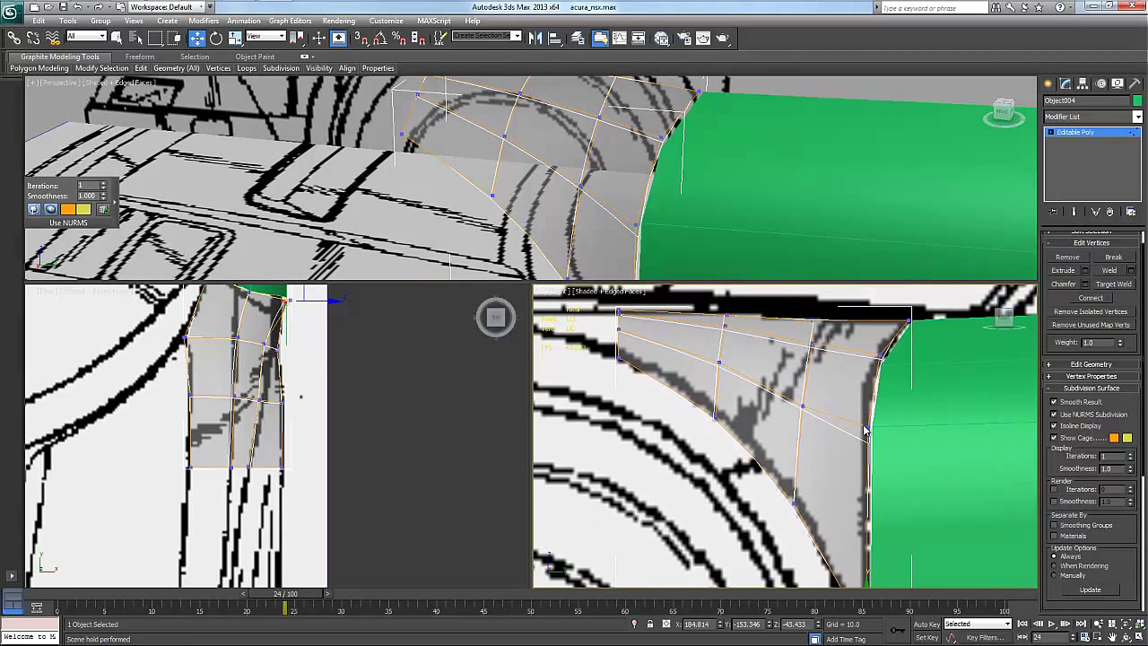
right_click(846, 430)
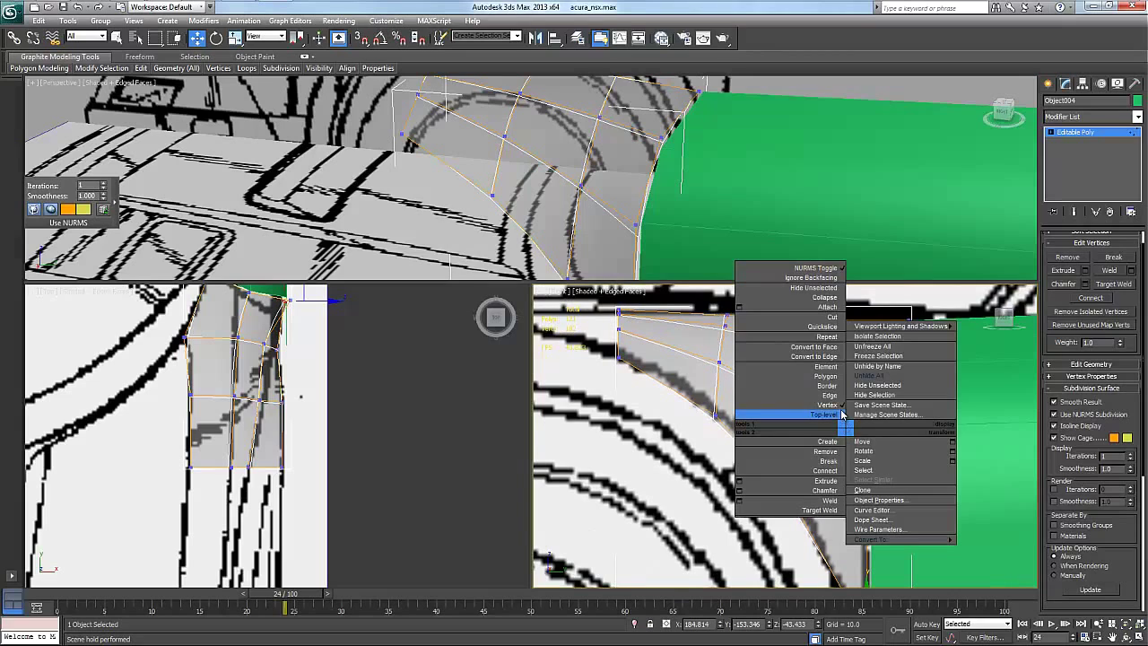
left_click(829, 407)
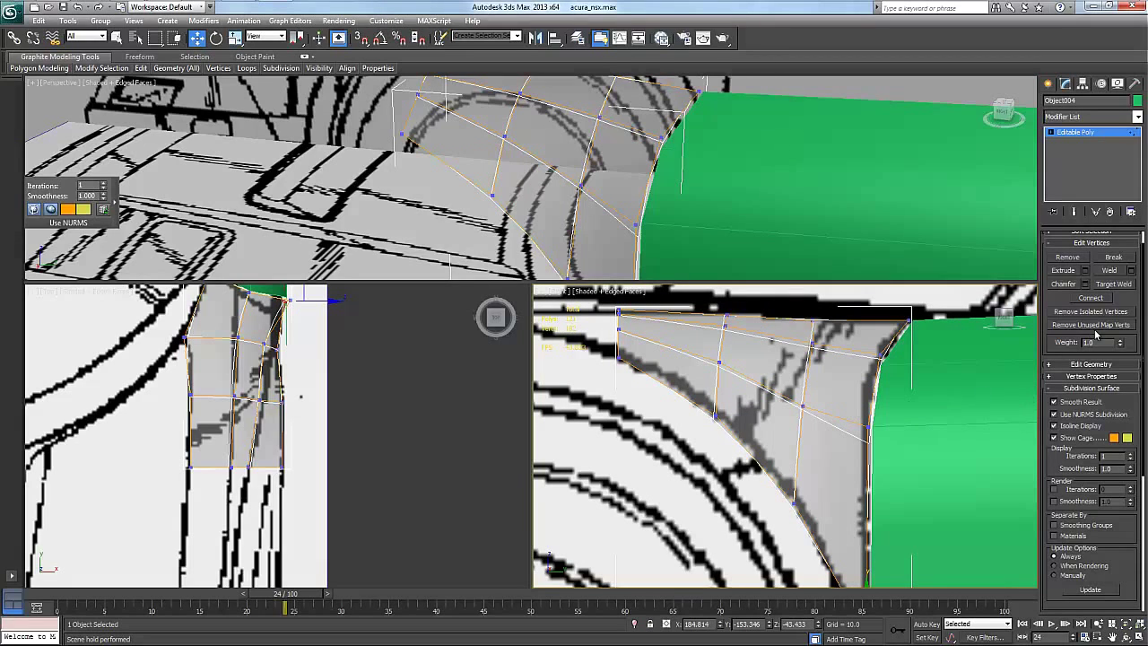
left_click(1094, 388)
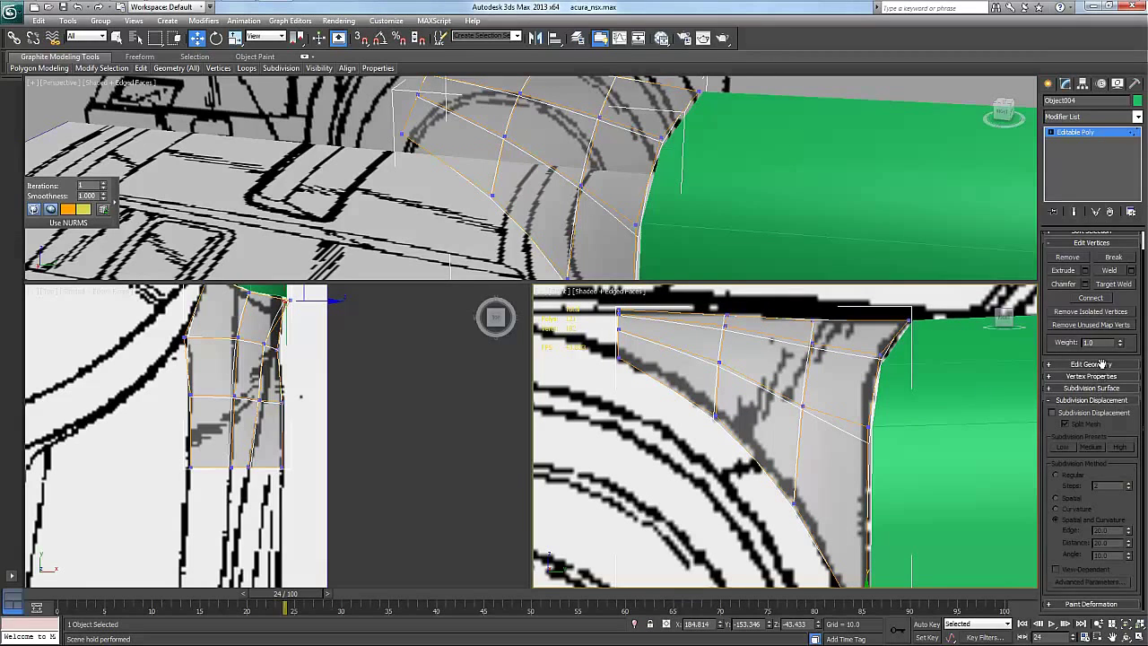
left_click(1102, 363)
left_click(1113, 470)
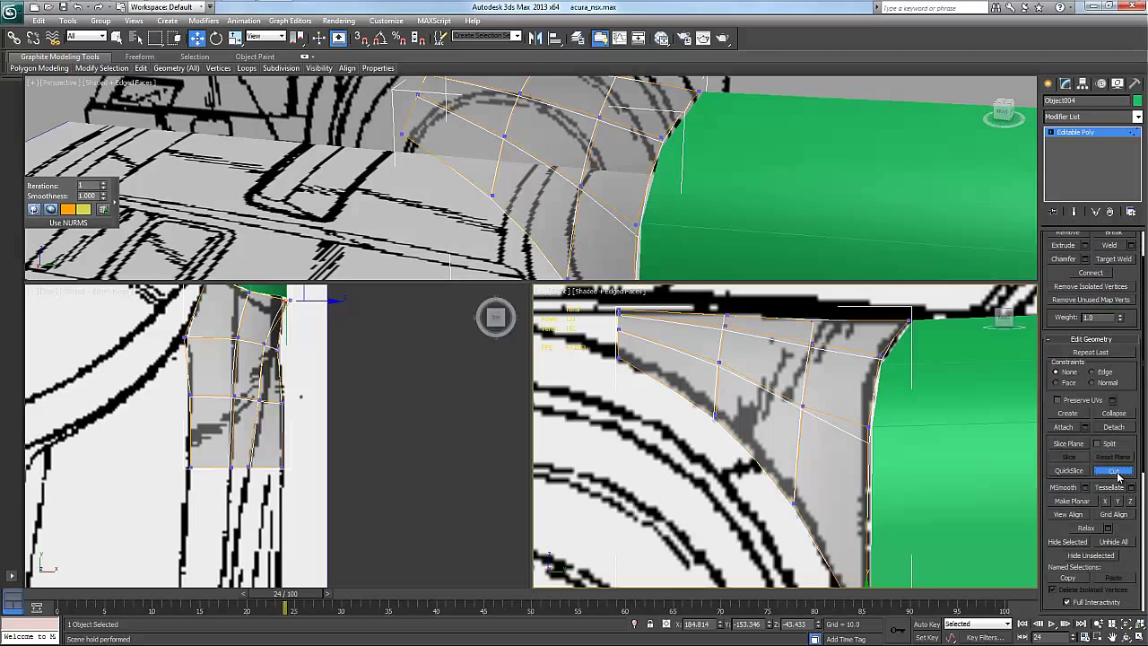
left_click(867, 428)
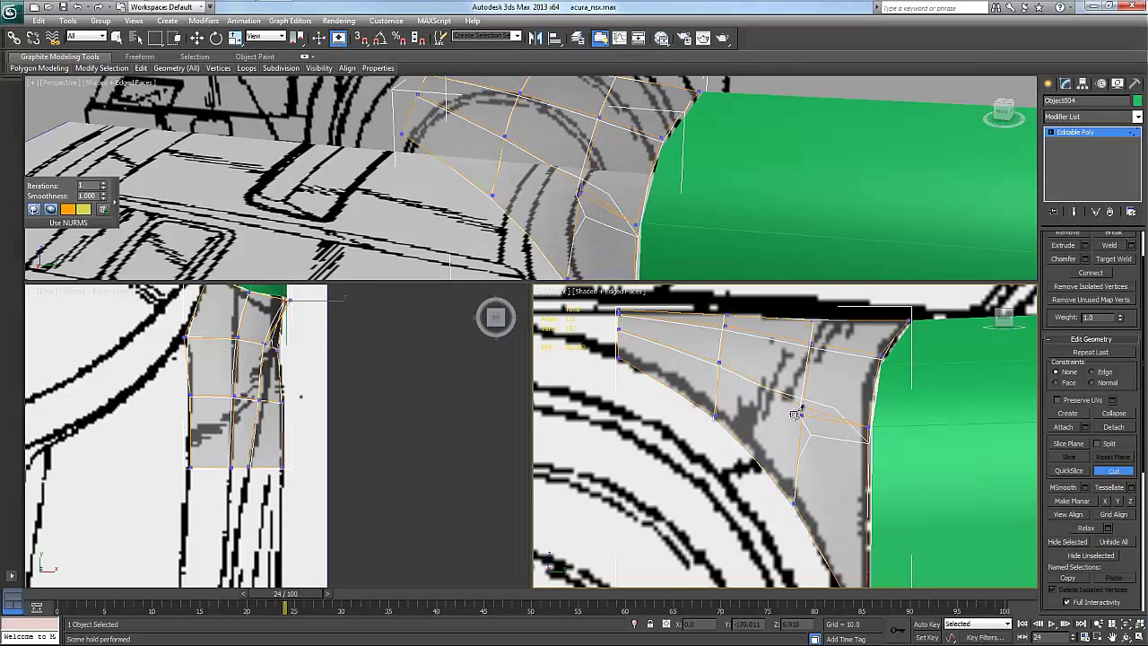
left_click(821, 419)
left_click(718, 413)
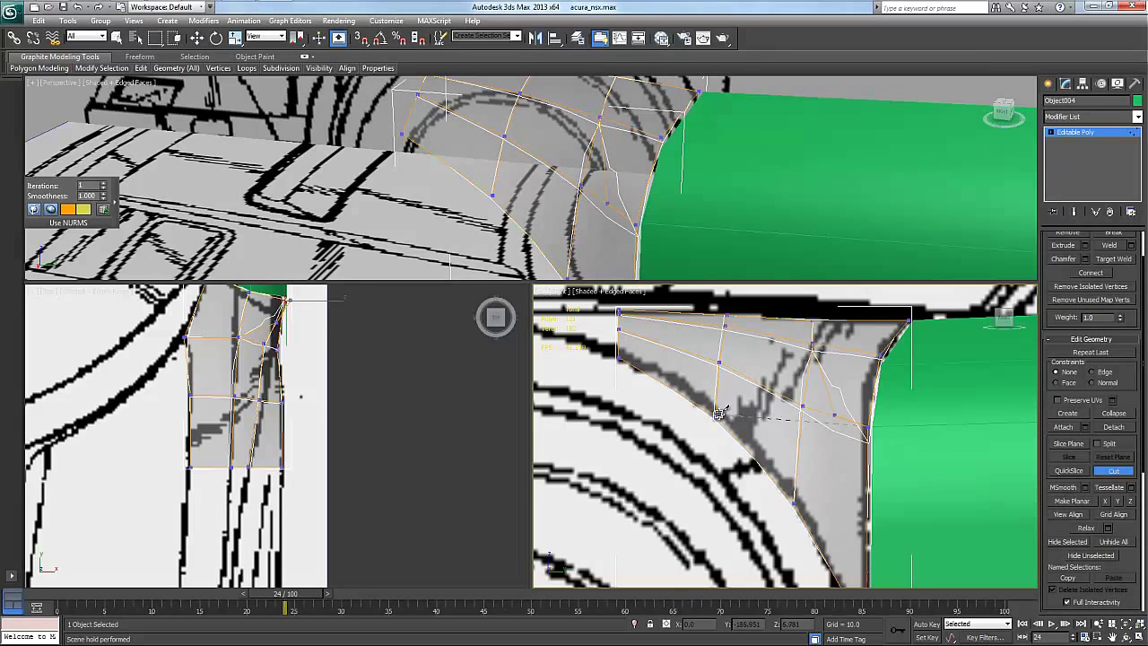
right_click(717, 413)
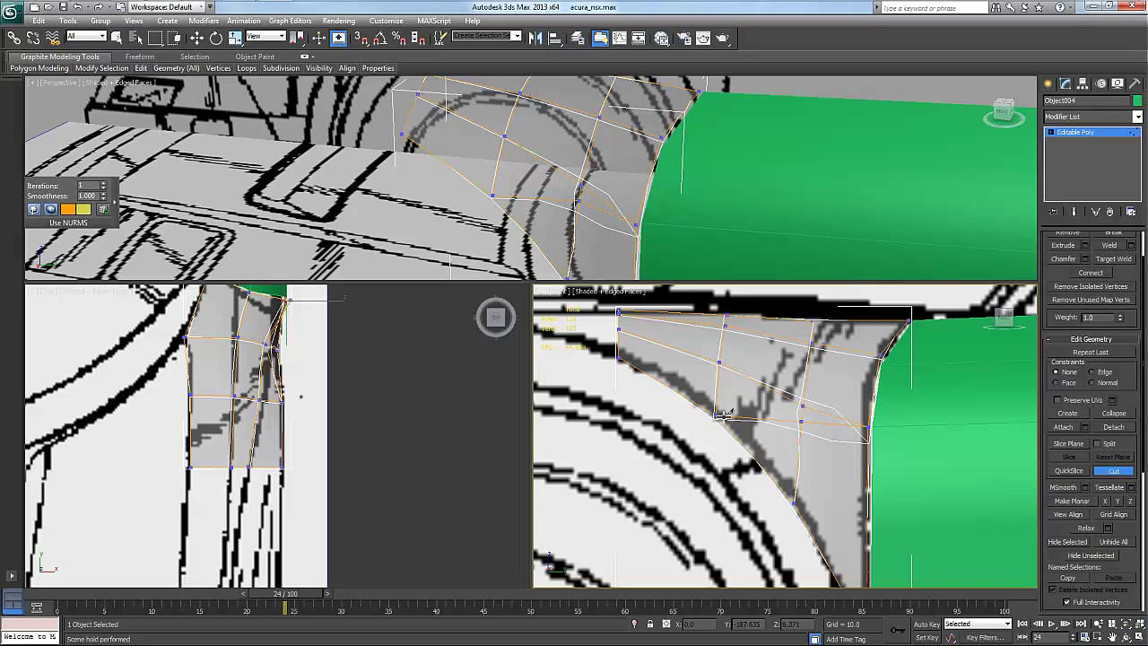
right_click(830, 393)
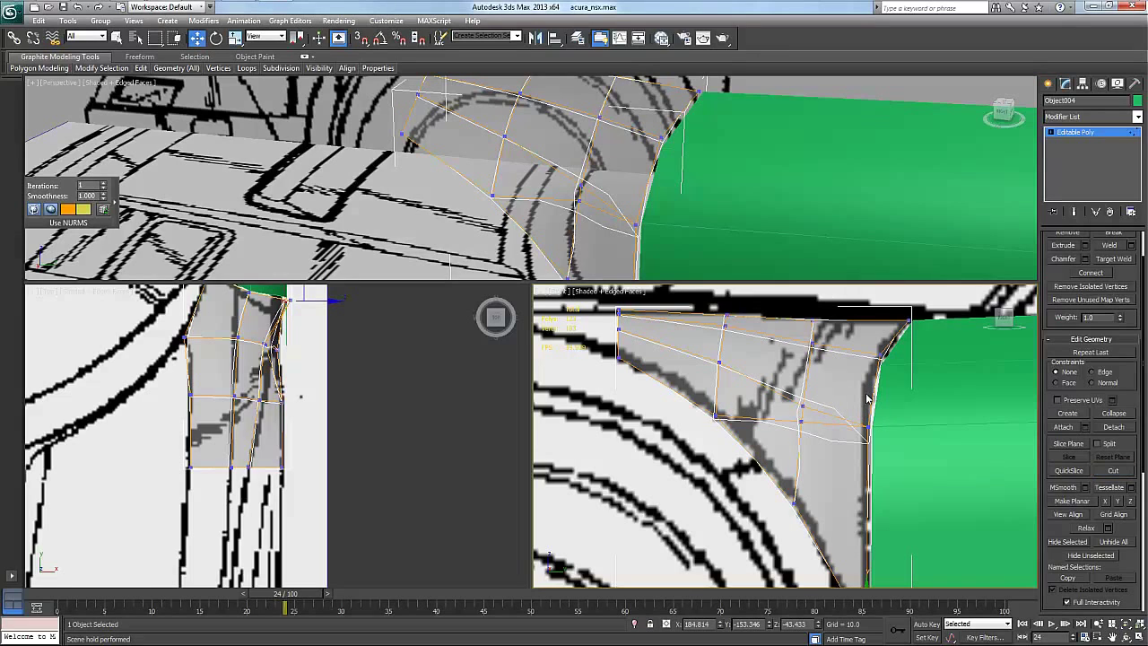
Target-weld the third column's existing vertex just above the cut onto the new cut vertex.
right_click(805, 412)
left_click(793, 387)
left_click(1117, 340)
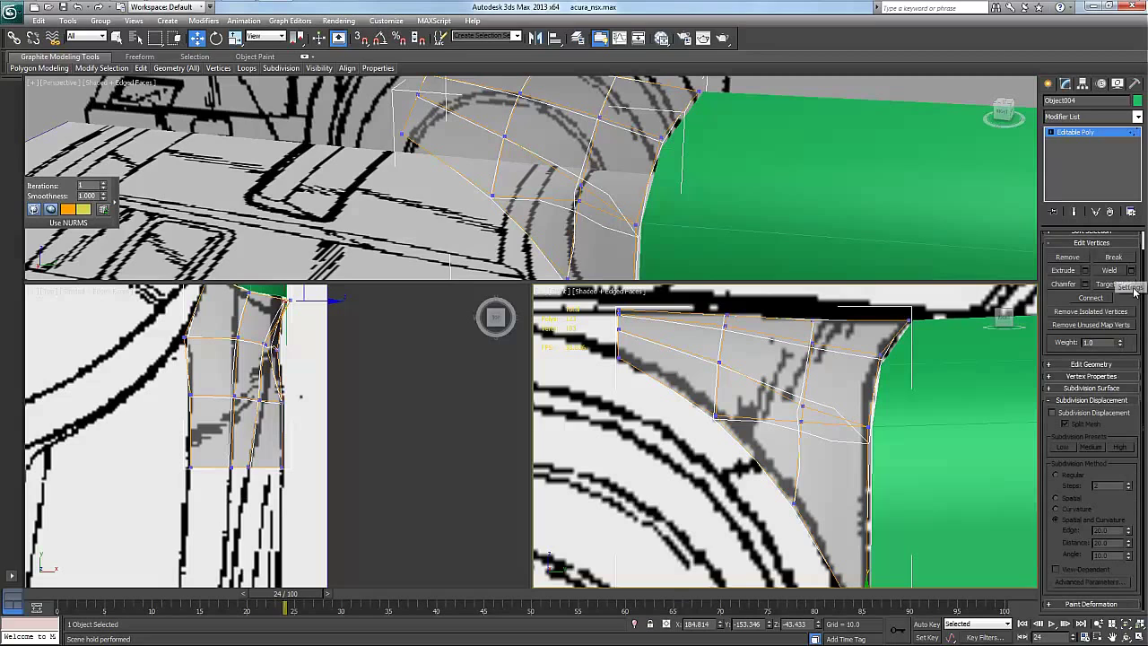
left_click(1123, 285)
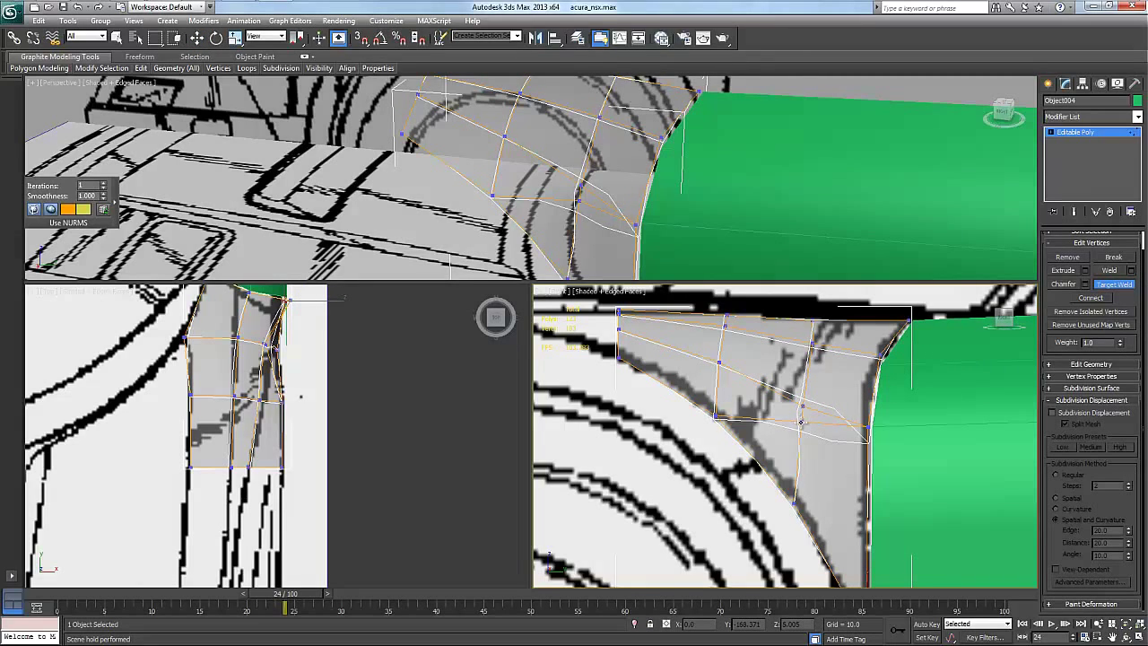
left_click(801, 422)
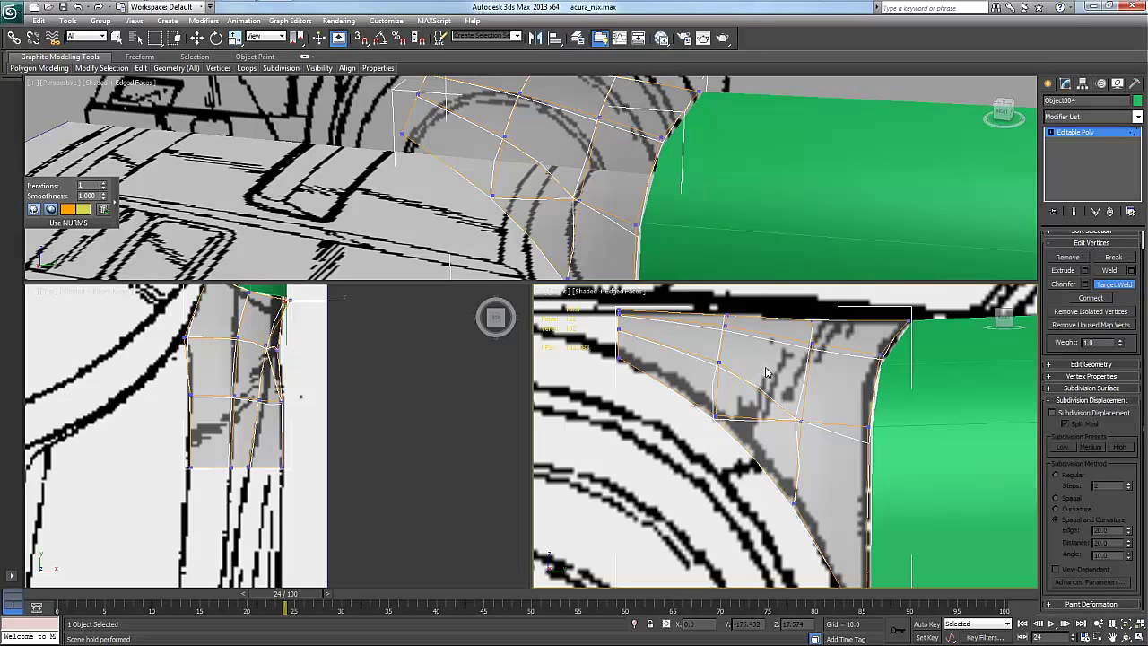
Move the welded third-column vertex outward about 5.3 units along X to round out the fender surface.
scroll(768, 370, "up", 1)
middle_click_drag(785, 345, 764, 367)
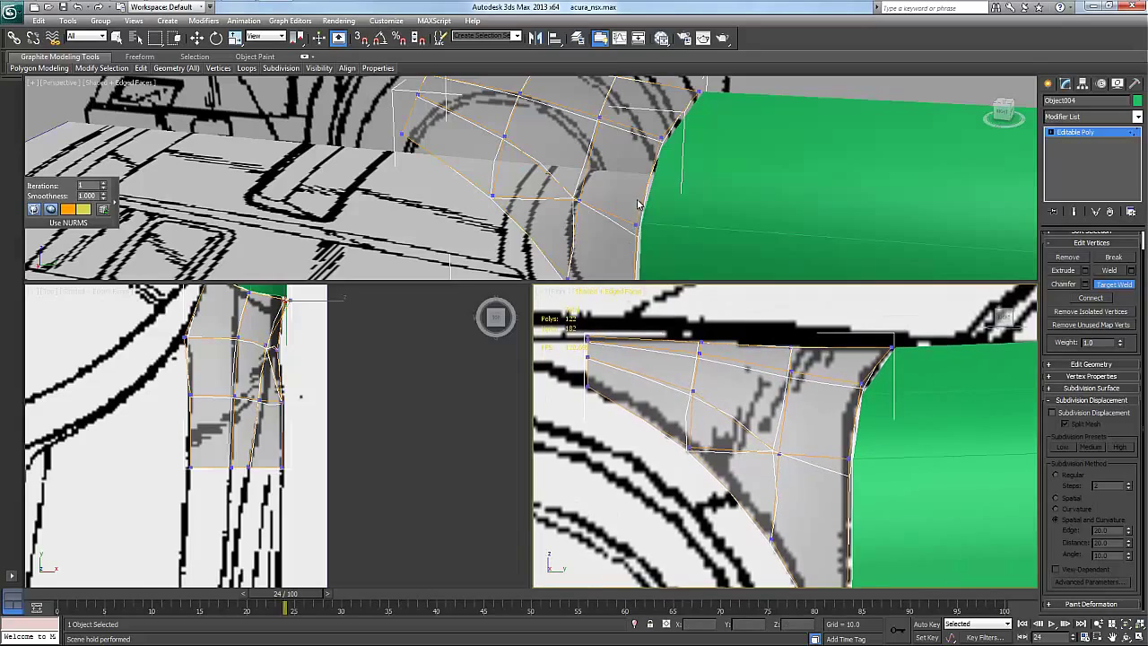
scroll(618, 197, "up", 3)
middle_click_drag(619, 198, 570, 209, "alt")
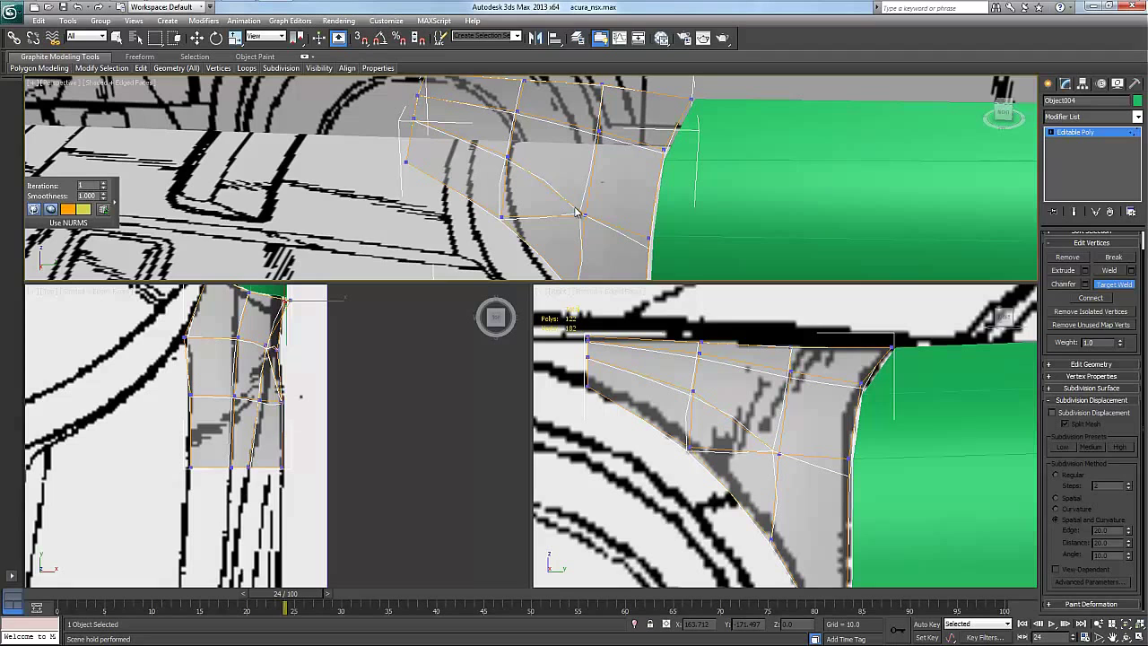
right_click(577, 213)
left_click(583, 215)
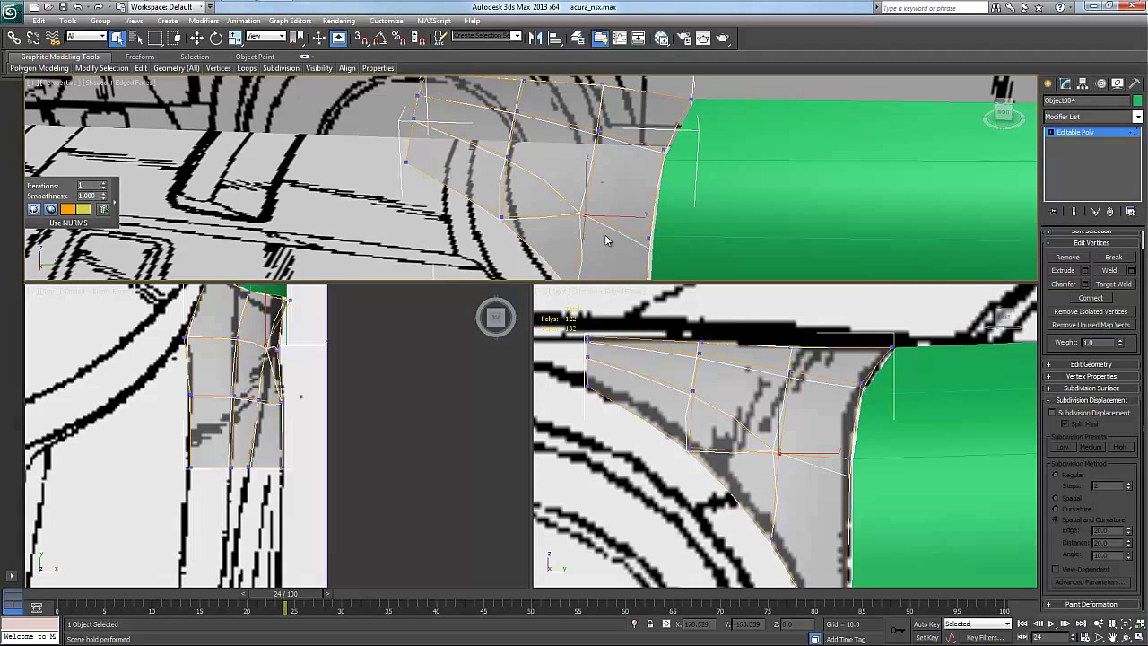
key("w")
middle_click_drag(604, 238, 599, 193, "alt")
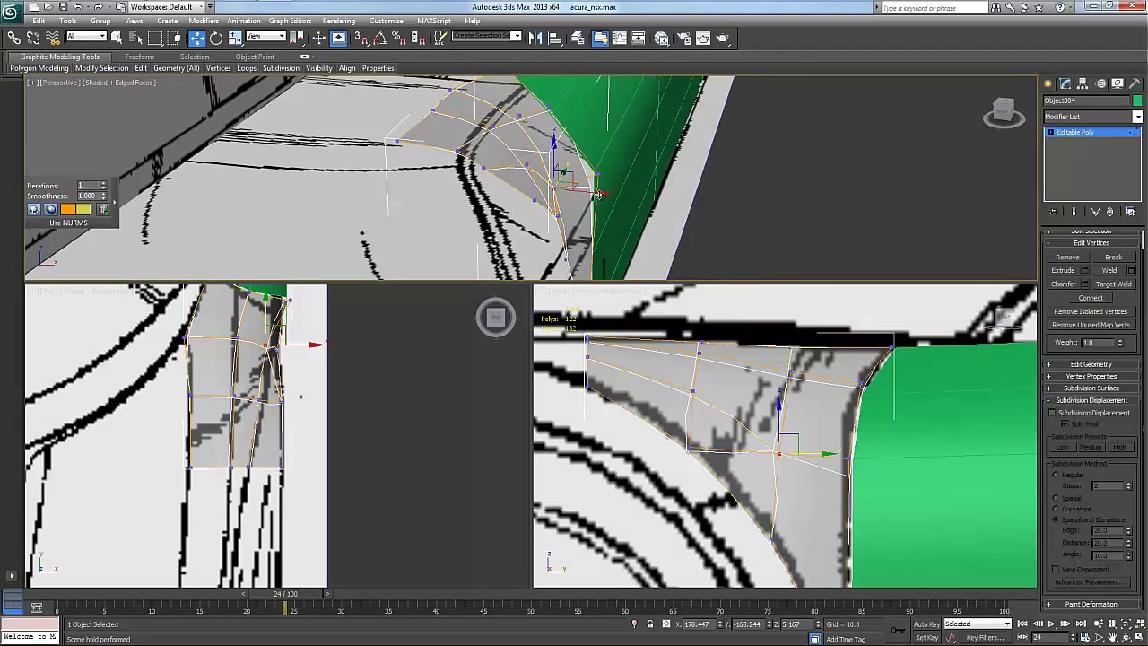
left_click_drag(616, 194, 619, 198)
middle_click_drag(619, 197, 655, 190, "alt")
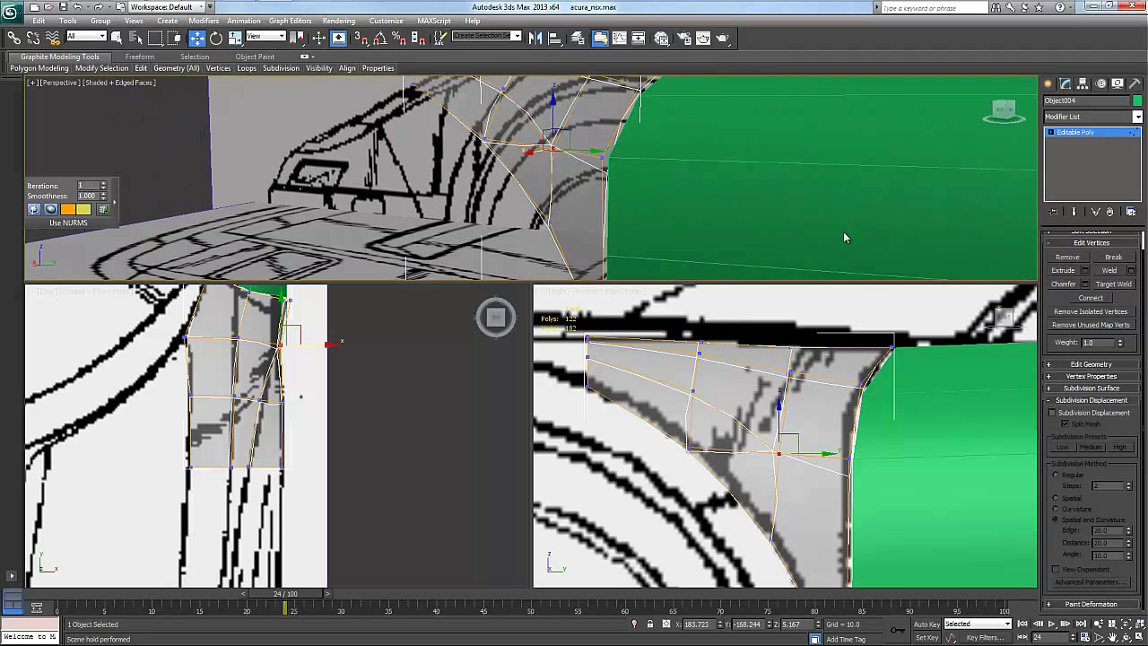
Extrude the fender's three wheel-arch edges forward about 11.7 units along Y to form a new strip along the arch.
middle_click_drag(718, 380, 727, 380)
scroll(728, 385, "down", 2)
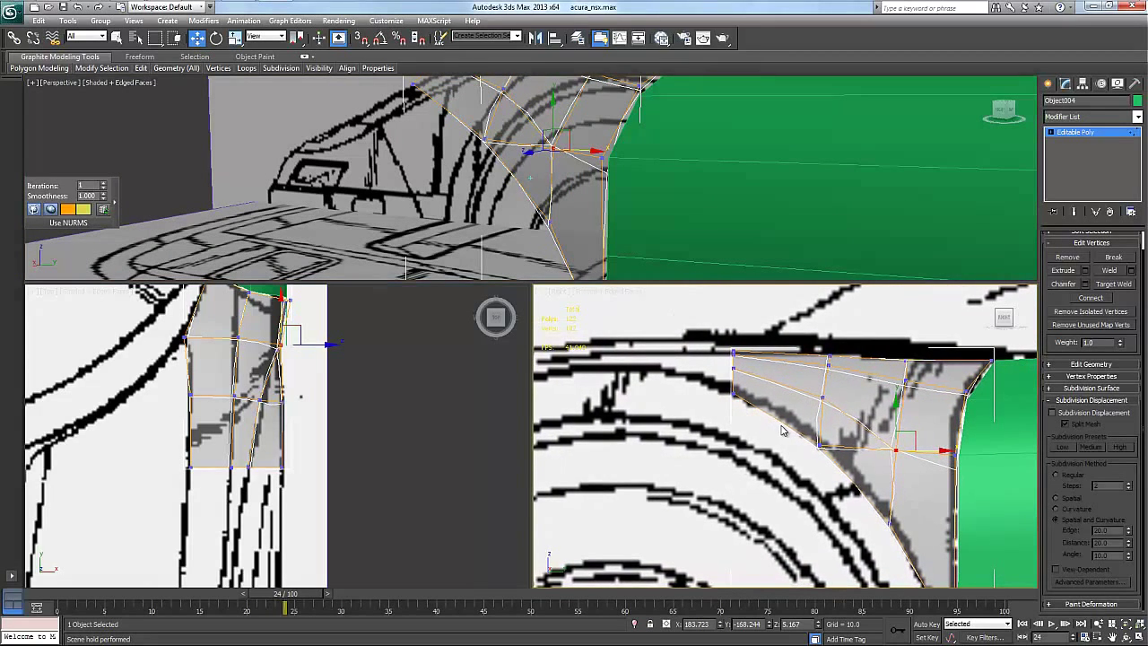
right_click(777, 417)
left_click(763, 385)
scroll(768, 395, "up", 5)
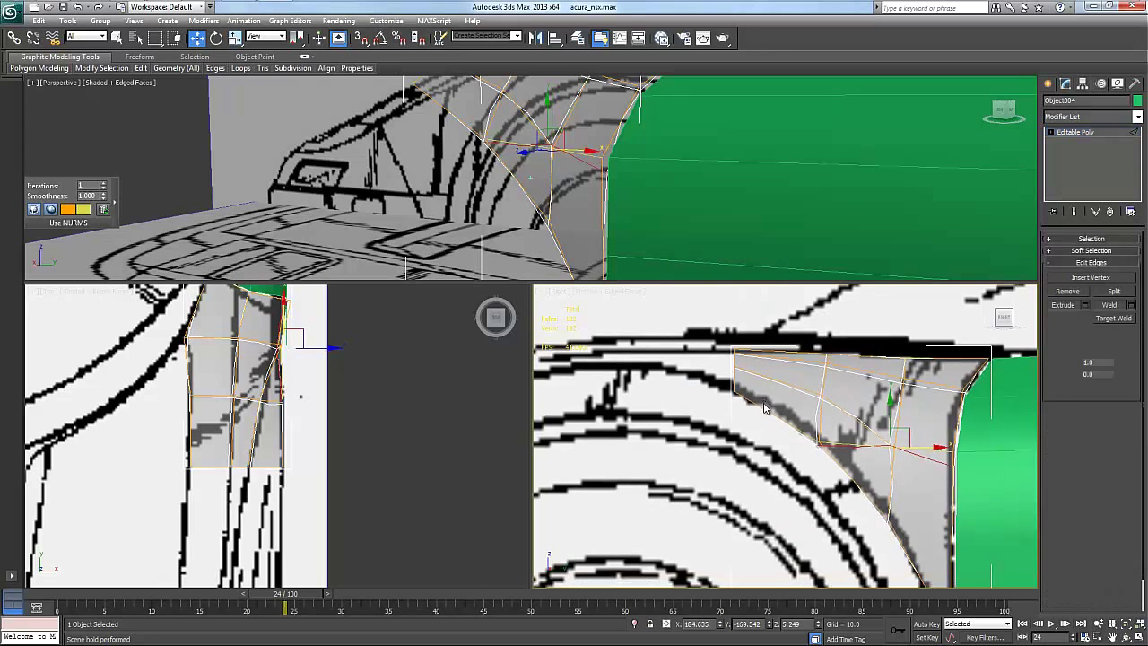
left_click(769, 384)
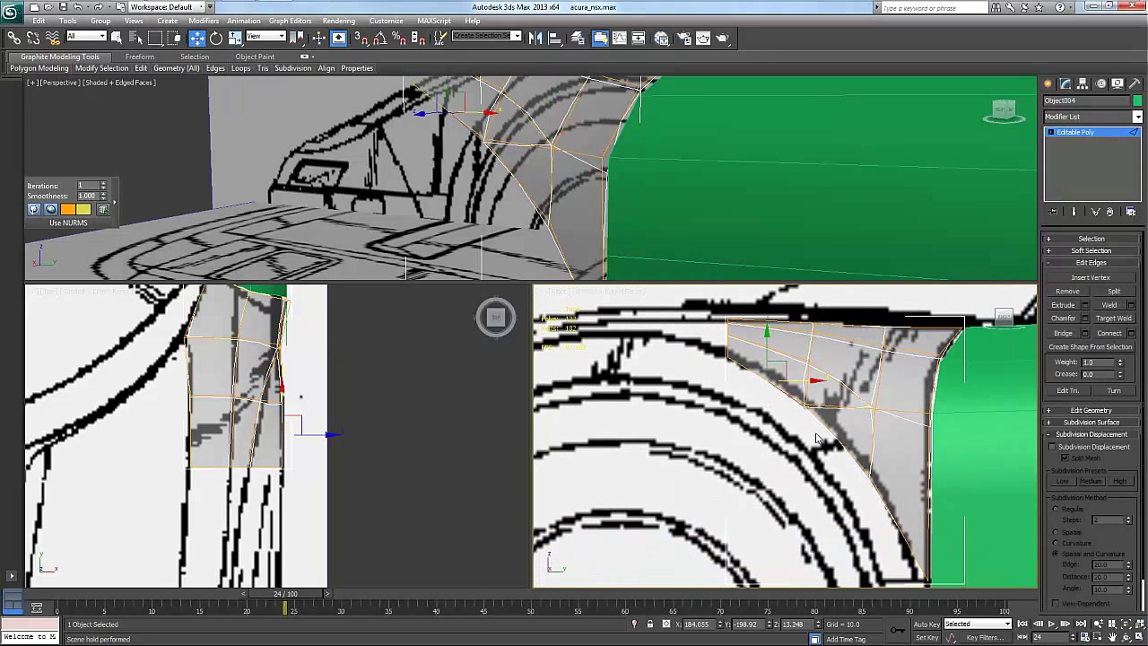
left_click(835, 439, "ctrl")
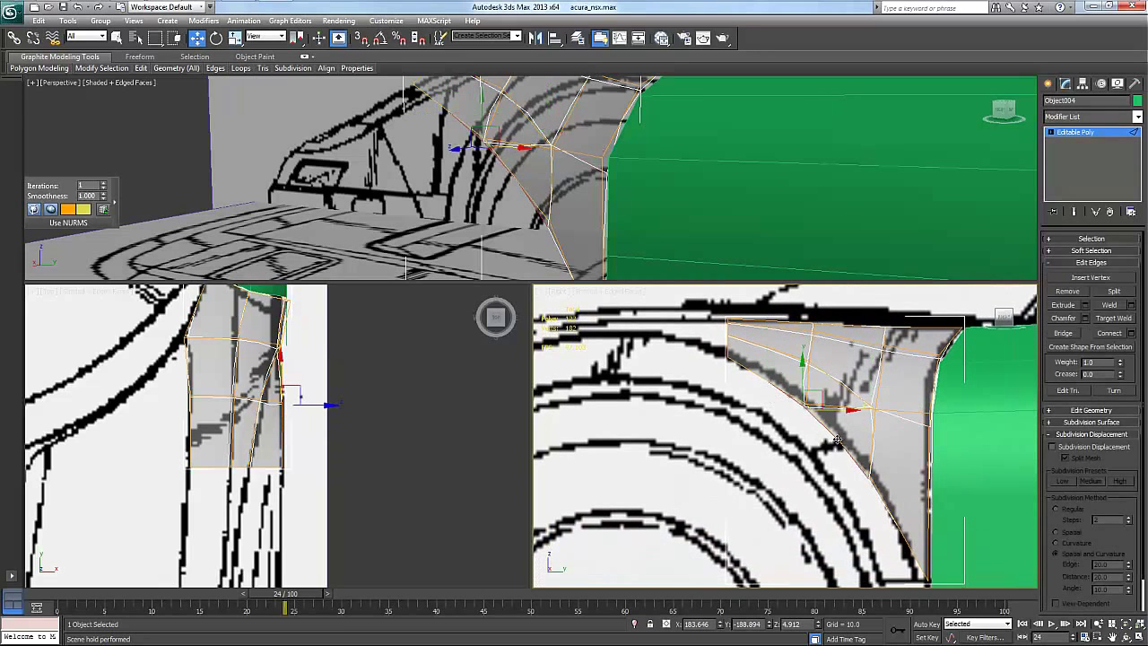
left_click(893, 520, "ctrl")
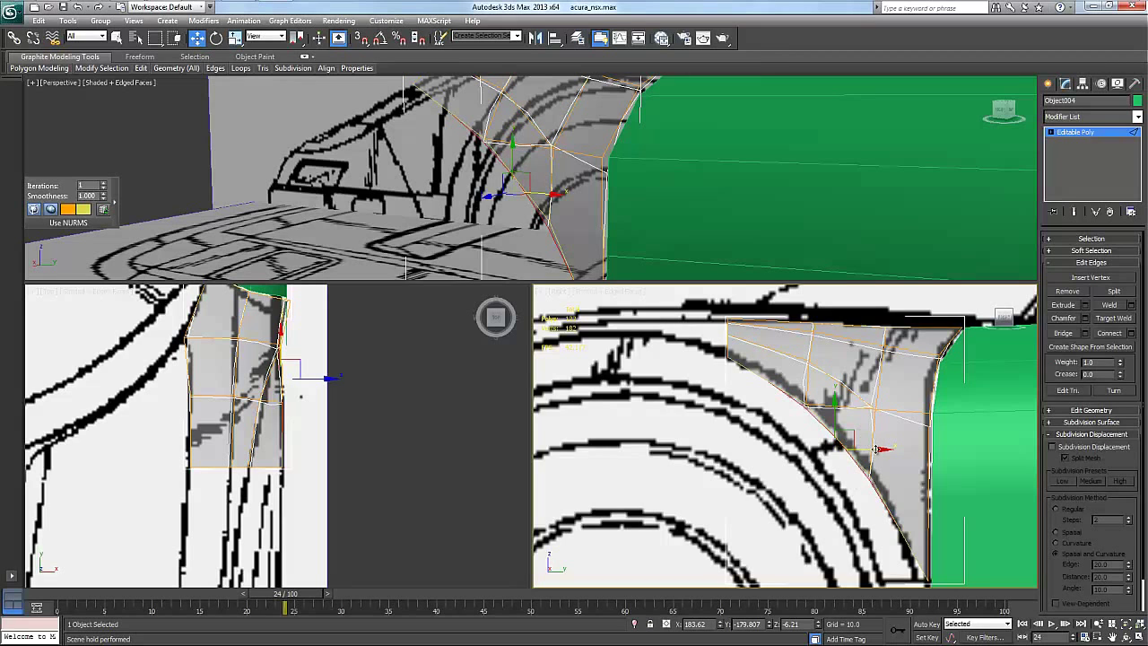
left_click_drag(881, 448, 835, 442)
left_click_drag(837, 441, 780, 428)
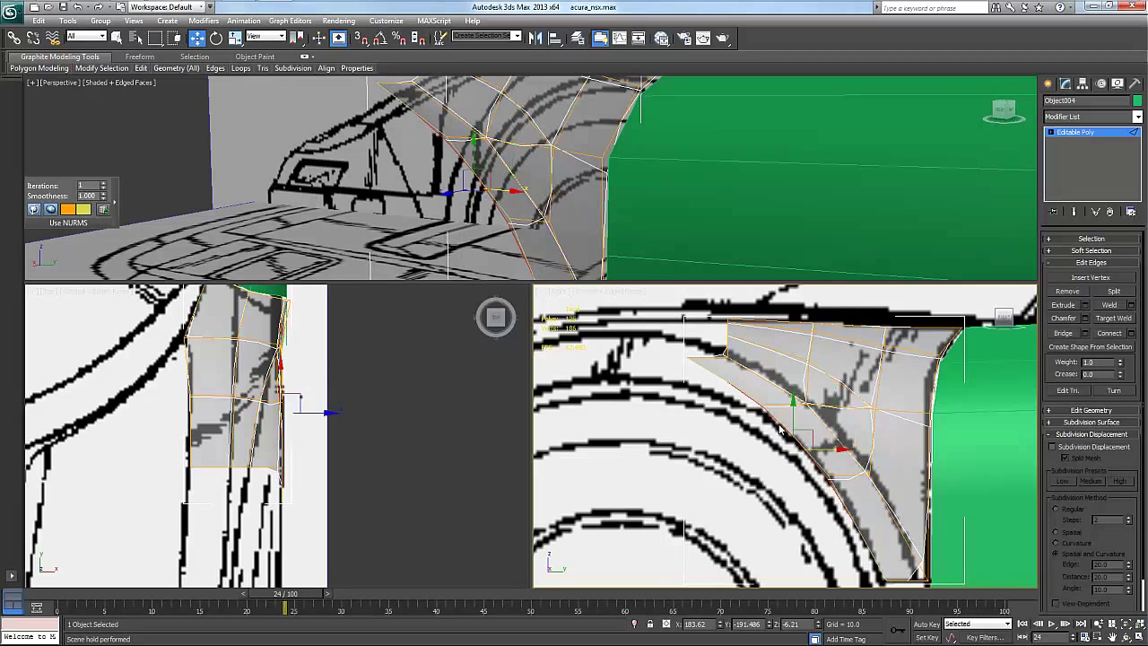
Move the new strip's two foremost vertices down onto the blueprint's wheel-arch line and slant the fender's front edge to match.
right_click(730, 373)
left_click(679, 353)
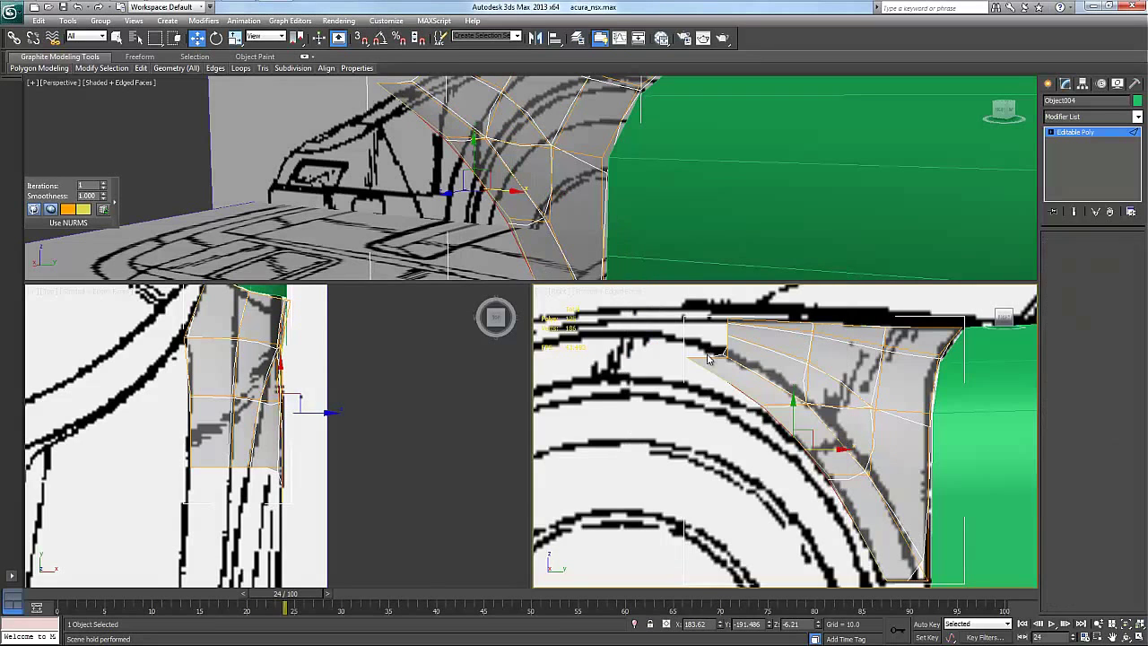
left_click(684, 356)
left_click_drag(696, 345, 756, 416)
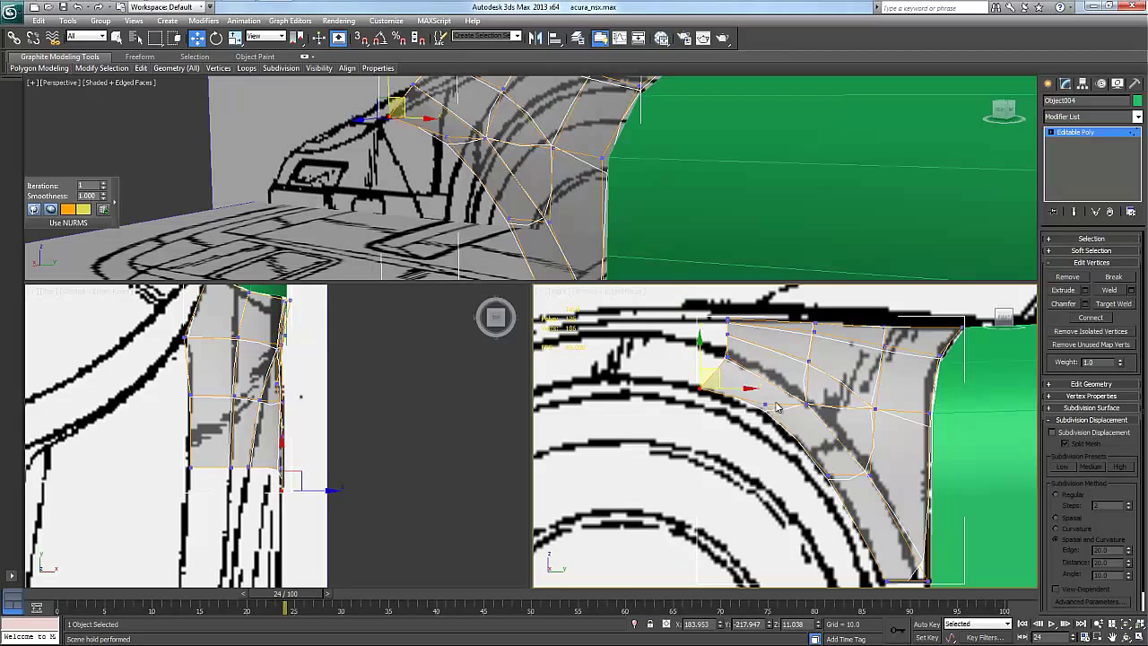
left_click(767, 405)
left_click_drag(782, 387, 806, 405)
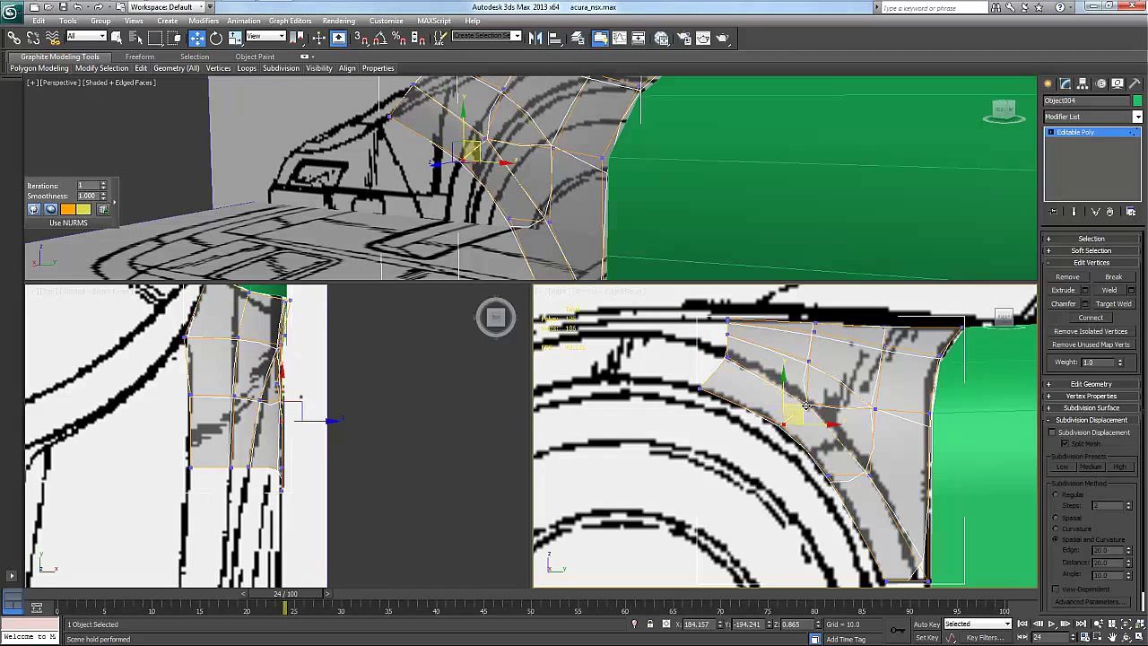
left_click(735, 356)
left_click_drag(743, 337, 736, 319)
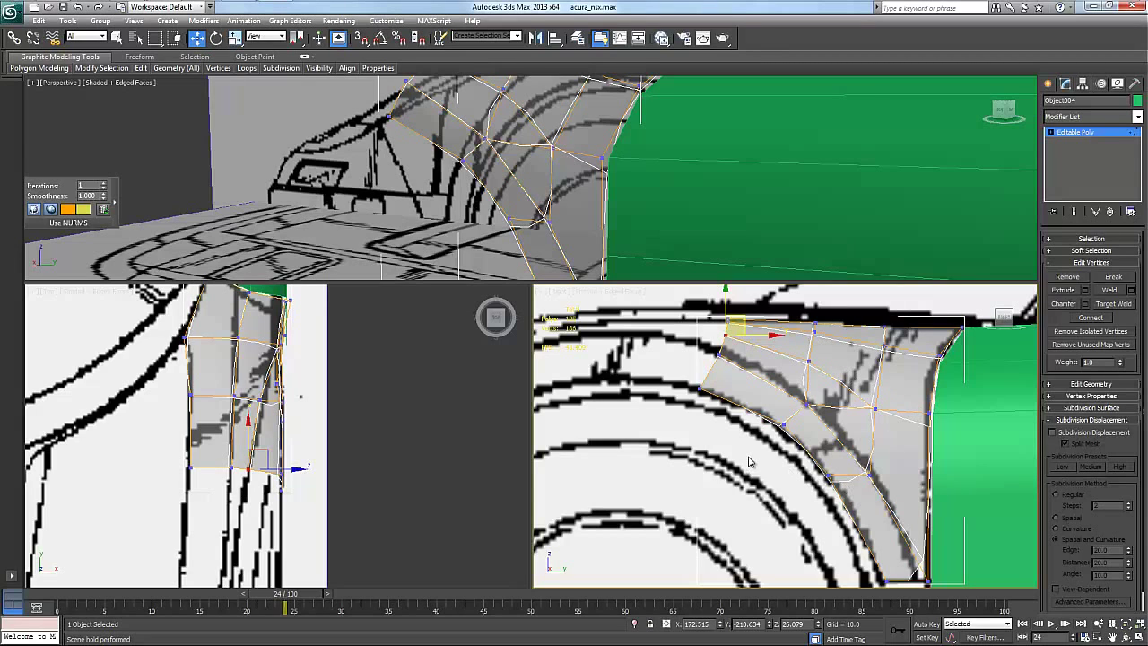
Examine the side profile from the front fender past the door to the rear fender's polygon layout around its wheel arch.
scroll(716, 447, "down", 8)
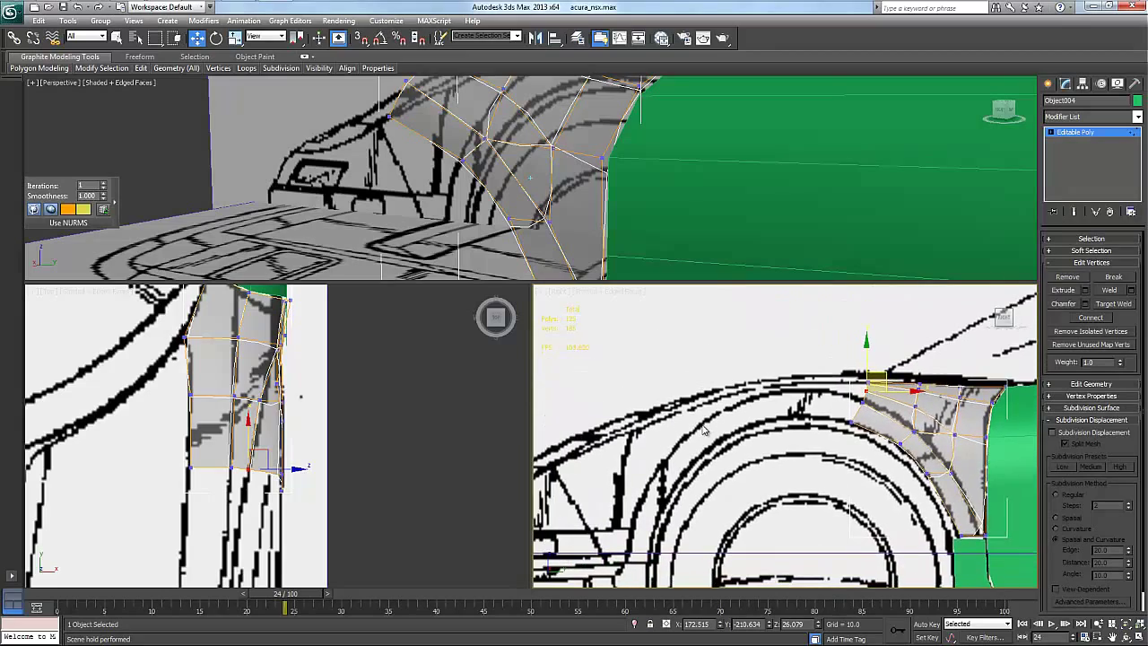
middle_click_drag(751, 434, 780, 370)
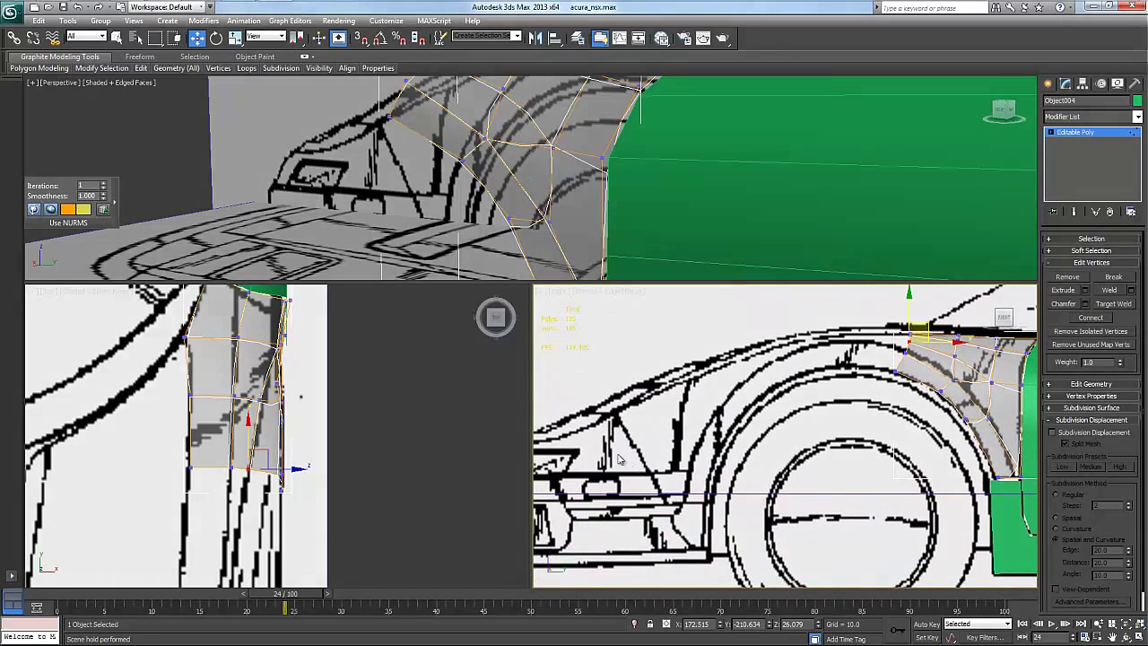
middle_click_drag(647, 475, 662, 469)
scroll(661, 470, "down", 4)
middle_click_drag(950, 486, 762, 490)
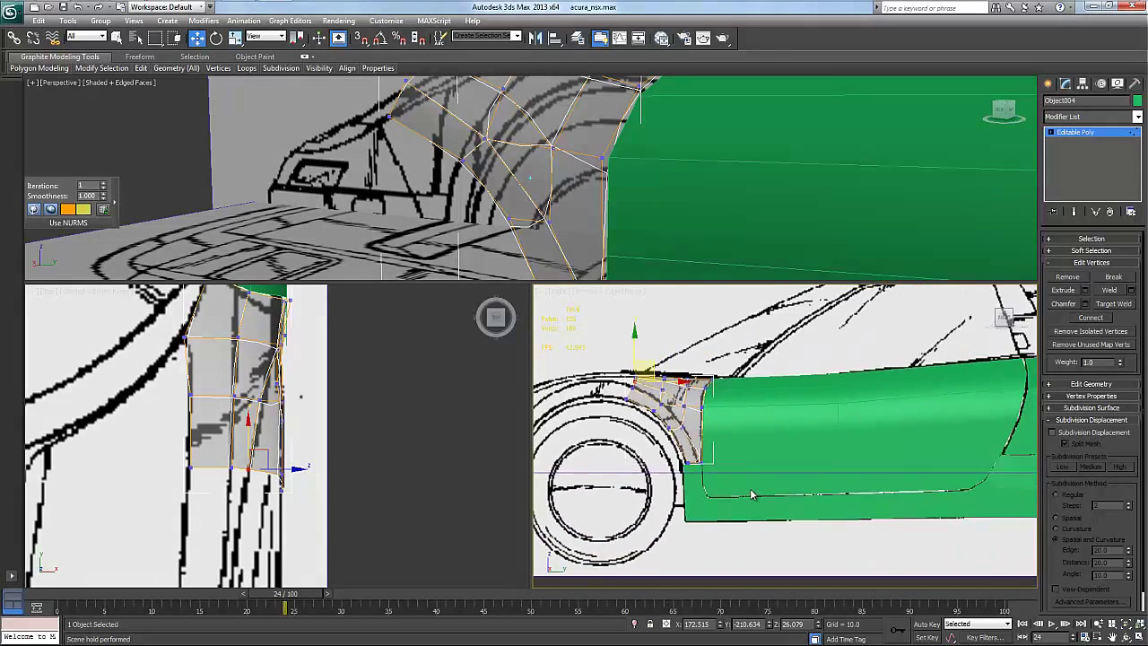
middle_click_drag(915, 491, 754, 494)
scroll(753, 494, "down", 3)
scroll(753, 494, "up", 3)
middle_click_drag(842, 488, 874, 517)
scroll(754, 492, "up", 2)
scroll(758, 478, "up", 1)
scroll(879, 503, "up", 2)
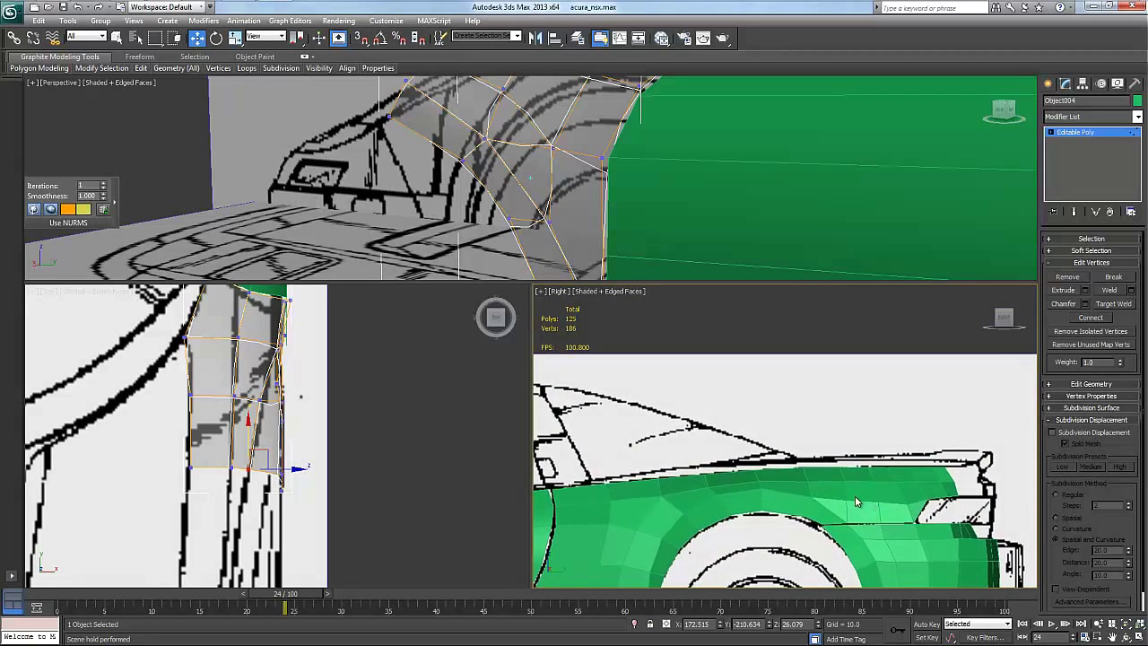
scroll(803, 487, "up", 3)
middle_click_drag(802, 486, 814, 489)
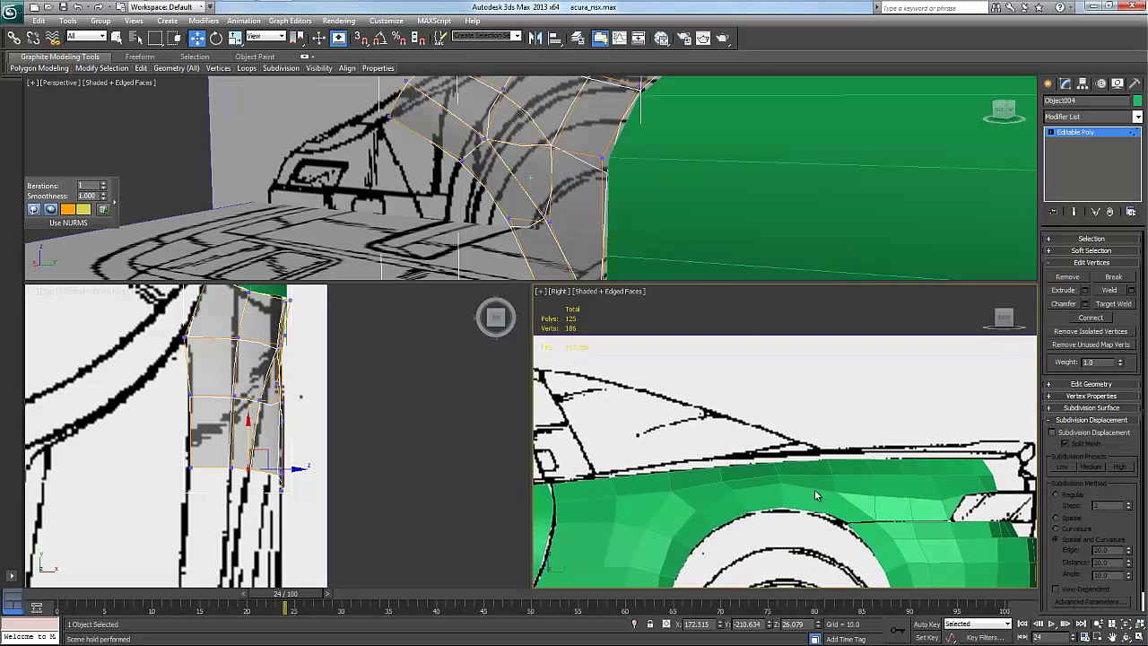
scroll(820, 490, "down", 1)
scroll(822, 491, "down", 2)
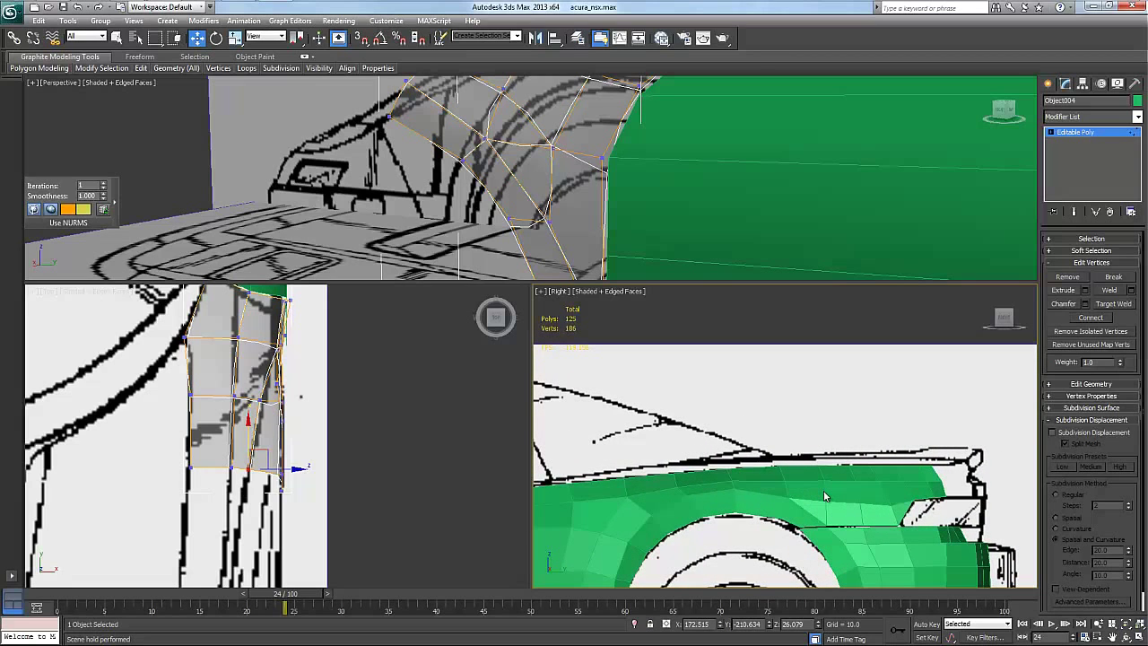